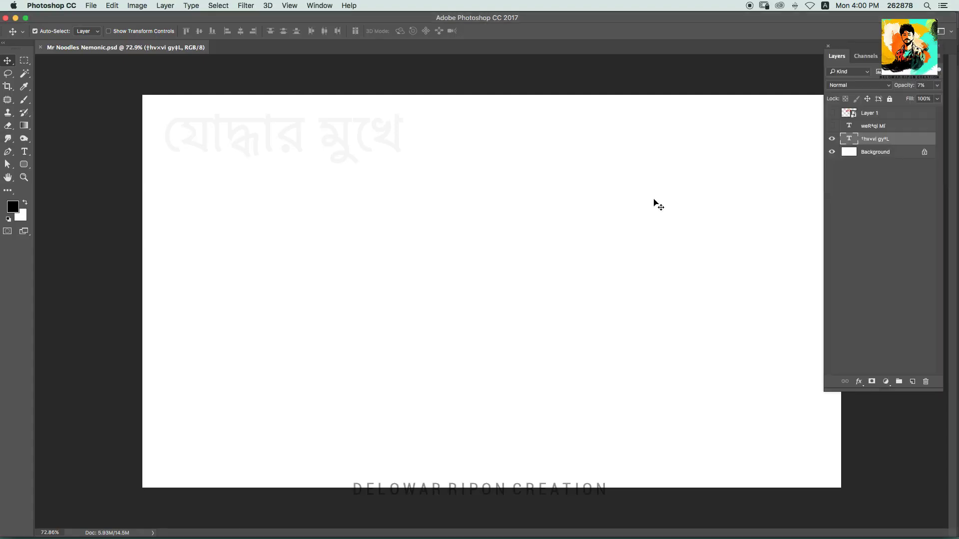
Add a new layer and try enlarged black brush strokes, then undo them and remove the layer
{"action": "key", "text": "ctrl+shift+n"}
{"action": "key", "text": "Return"}
{"action": "key", "text": "b"}
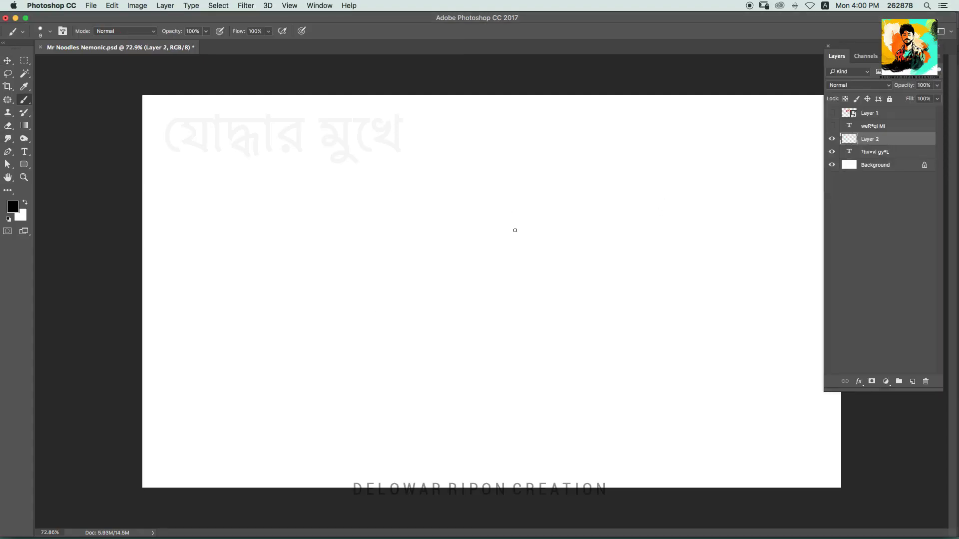
{"action": "key", "text": "bracketright"}
{"action": "key", "text": "bracketright"}
{"action": "key", "text": "bracketright"}
{"action": "left_click_drag", "start_coordinate": [309, 167], "coordinate": [535, 452]}
{"action": "key", "text": "ctrl+z"}
{"action": "left_click_drag", "start_coordinate": [479, 185], "coordinate": [515, 383]}
{"action": "key", "text": "ctrl+z"}
{"action": "key", "text": "ctrl+alt+z"}
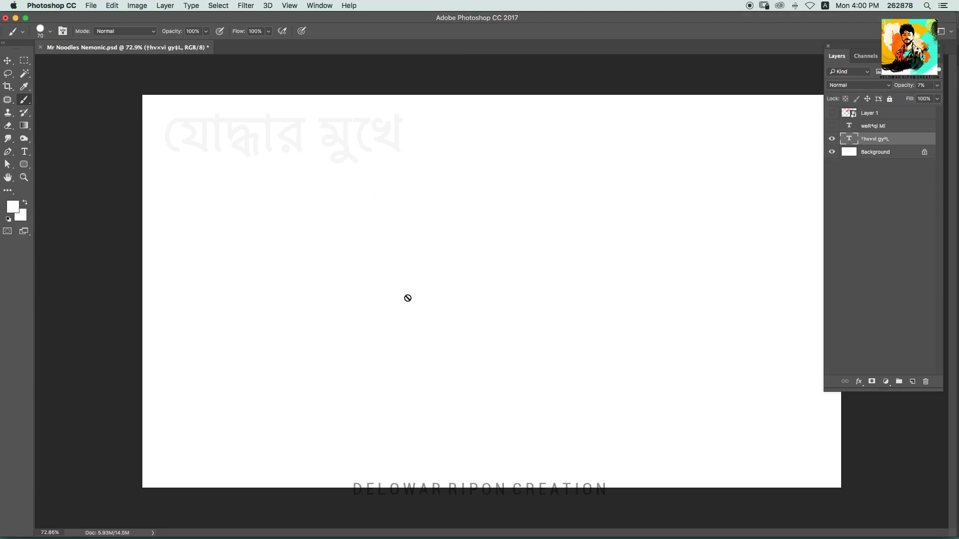
Add a fresh layer above the text, reset colours to black, and try some strokes, undoing them
{"action": "key", "text": "ctrl+shift+n"}
{"action": "key", "text": "Return"}
{"action": "key", "text": "d"}
{"action": "left_click_drag", "start_coordinate": [378, 200], "coordinate": [550, 343]}
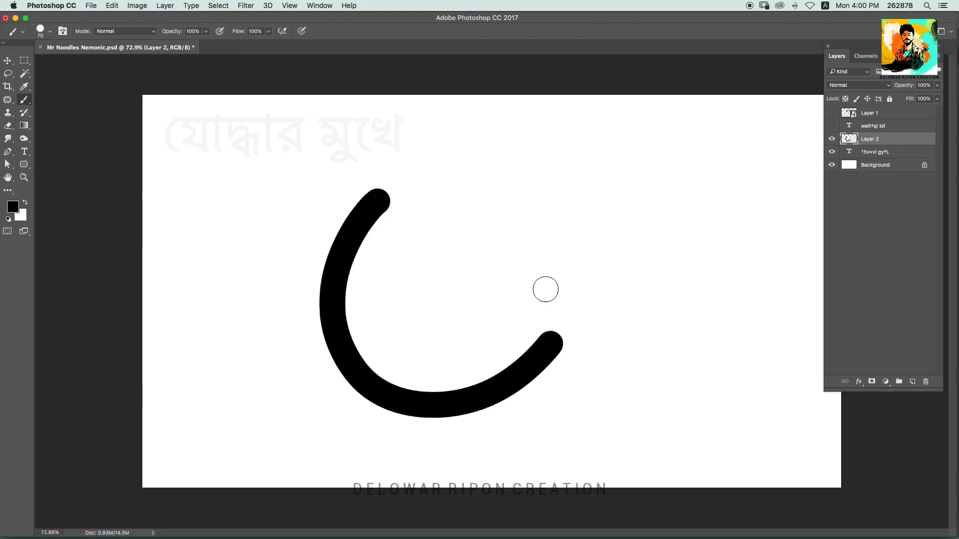
{"action": "mouse_move", "coordinate": [321, 273]}
{"action": "left_mouse_down"}
{"action": "mouse_move", "coordinate": [427, 341]}
{"action": "mouse_move", "coordinate": [428, 186]}
{"action": "left_mouse_up"}
{"action": "left_click_drag", "start_coordinate": [291, 272], "coordinate": [621, 321]}
{"action": "key", "text": "ctrl+alt+z"}
{"action": "key", "text": "ctrl+alt+z"}
{"action": "key", "text": "ctrl+alt+z"}
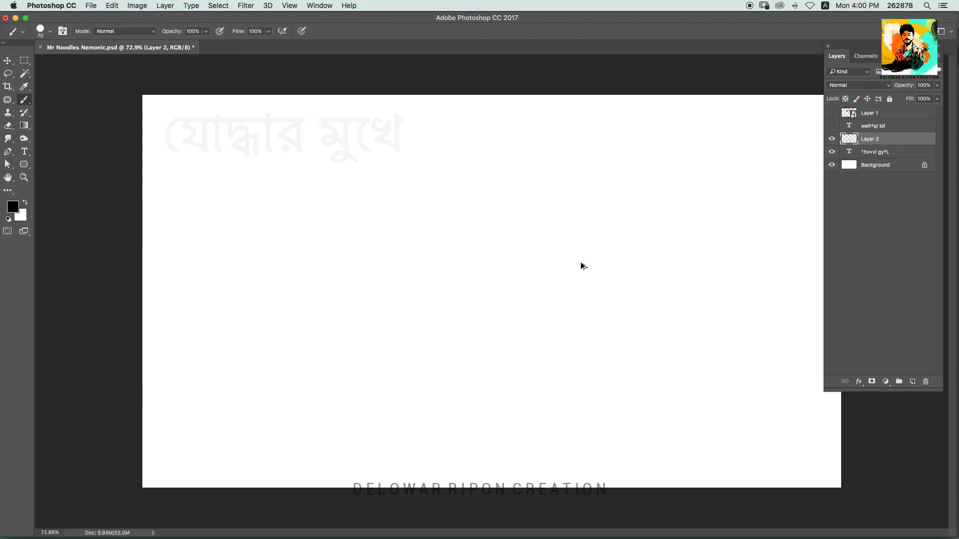
Choose the square grid brush preset with 1% spacing and paint a big thick curve
{"action": "left_click", "coordinate": [50, 31]}
{"action": "double_click", "coordinate": [562, 385]}
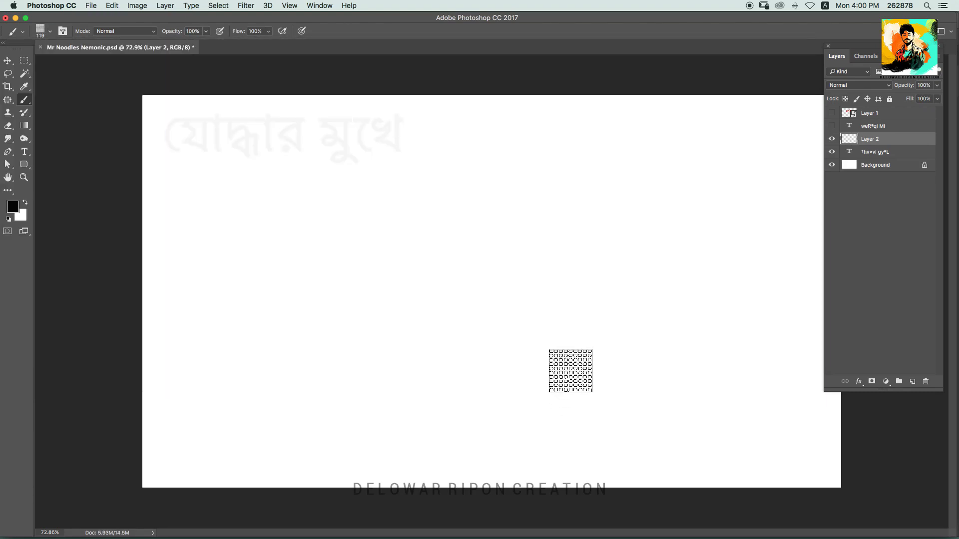
{"action": "key", "text": "F5"}
{"action": "left_click_drag", "start_coordinate": [431, 442], "coordinate": [380, 442]}
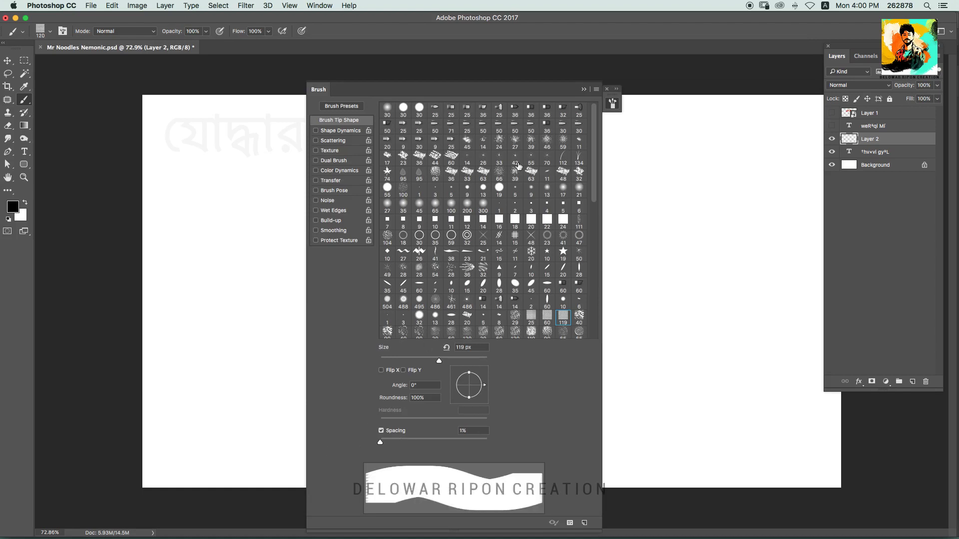
{"action": "left_click", "coordinate": [612, 103]}
{"action": "left_click_drag", "start_coordinate": [380, 218], "coordinate": [523, 387]}
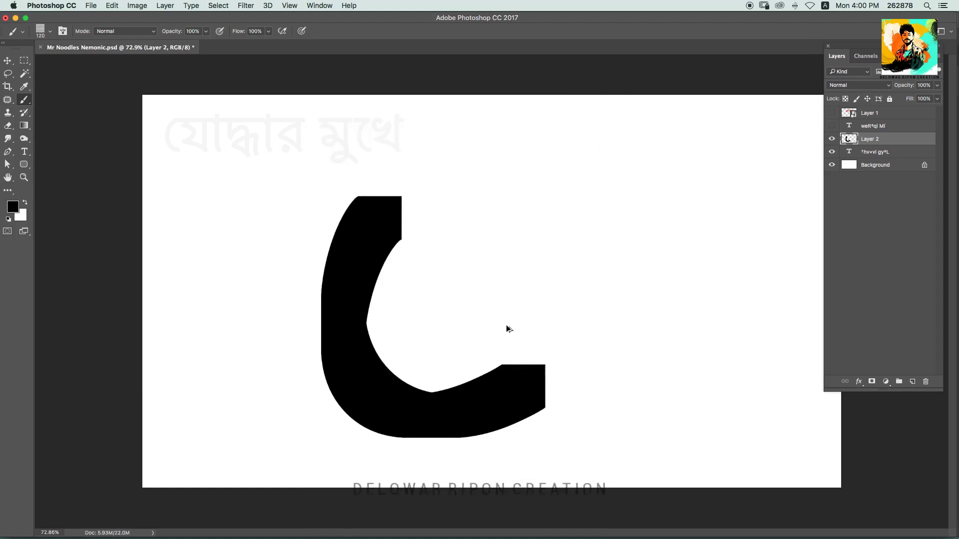
Shrink the brush and try the 2-shaped curve of the first letter, undoing attempts
{"action": "key", "text": "ctrl+z"}
{"action": "key", "text": "bracketleft"}
{"action": "key", "text": "bracketleft"}
{"action": "key", "text": "bracketleft"}
{"action": "left_click_drag", "start_coordinate": [314, 290], "coordinate": [398, 259]}
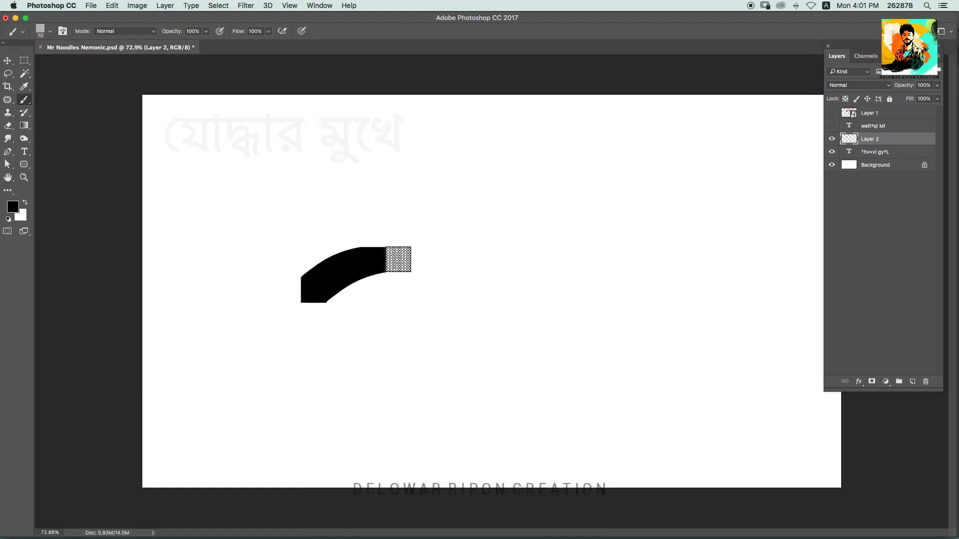
{"action": "key", "text": "ctrl+z"}
{"action": "mouse_move", "coordinate": [322, 280]}
{"action": "left_mouse_down"}
{"action": "mouse_move", "coordinate": [349, 353]}
{"action": "mouse_move", "coordinate": [509, 370]}
{"action": "mouse_move", "coordinate": [461, 214]}
{"action": "left_mouse_up"}
{"action": "key", "text": "ctrl+z"}
Try parallel diagonal strokes beside the first letter's curve, undoing each attempt
{"action": "left_click_drag", "start_coordinate": [442, 180], "coordinate": [530, 395]}
{"action": "key", "text": "ctrl+z"}
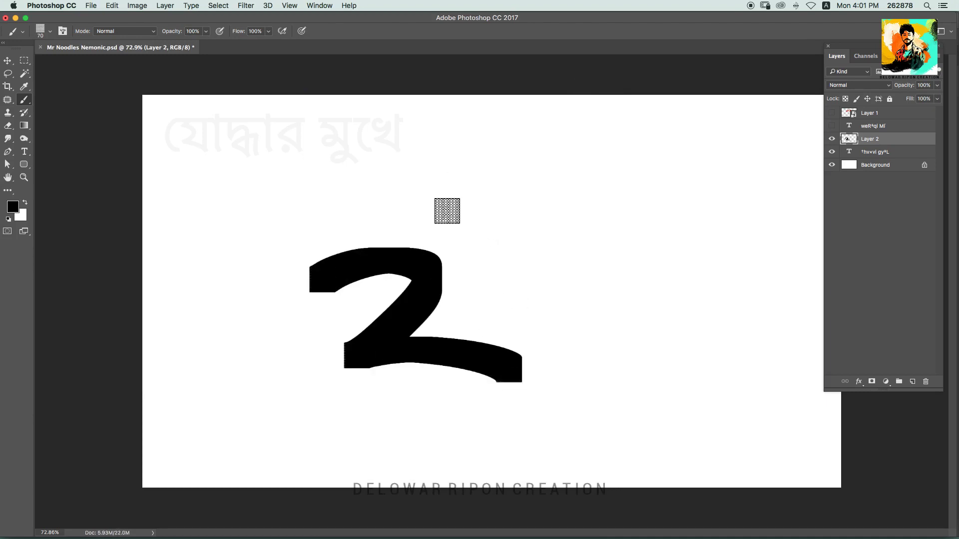
{"action": "key", "text": "ctrl+z"}
{"action": "left_click_drag", "start_coordinate": [475, 182], "coordinate": [554, 364]}
{"action": "key", "text": "ctrl+z"}
{"action": "left_click_drag", "start_coordinate": [485, 178], "coordinate": [558, 353]}
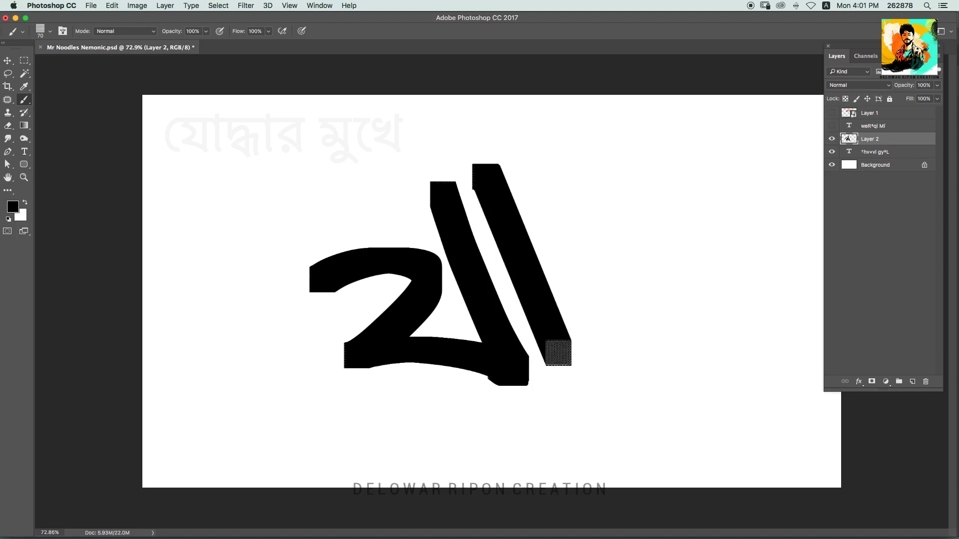
{"action": "key", "text": "ctrl+z"}
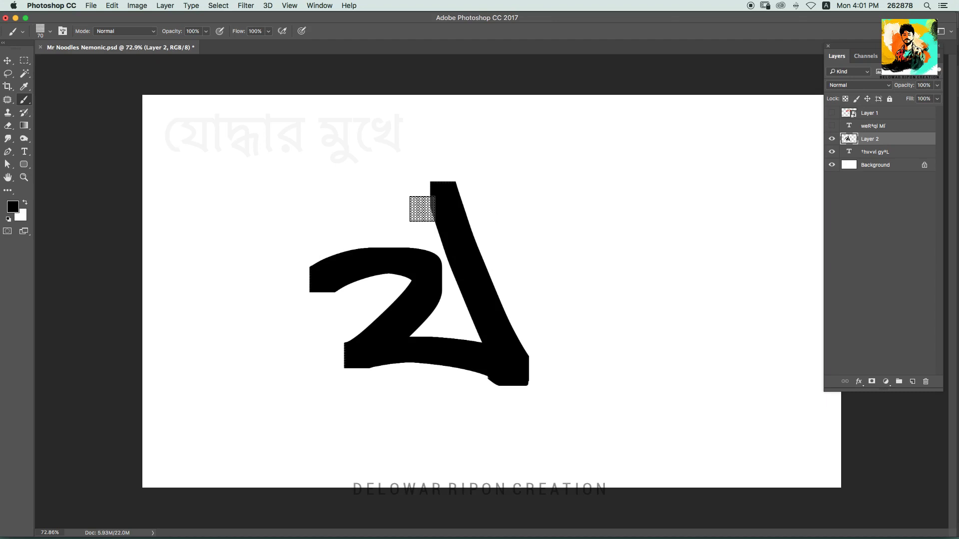
Paint the big C-shaped curve, a straight diagonal, the M-shaped stroke and the right loop
{"action": "left_click_drag", "start_coordinate": [400, 200], "coordinate": [479, 424]}
{"action": "key", "text": "ctrl+z"}
{"action": "left_click_drag", "start_coordinate": [399, 199], "coordinate": [479, 424]}
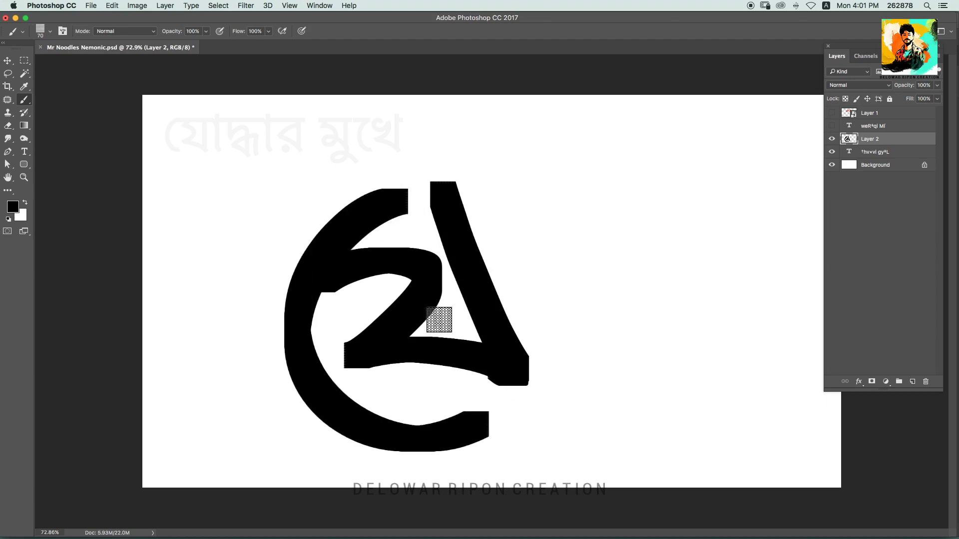
{"action": "left_click", "coordinate": [486, 175]}
{"action": "left_click", "coordinate": [559, 346], "text": "shift"}
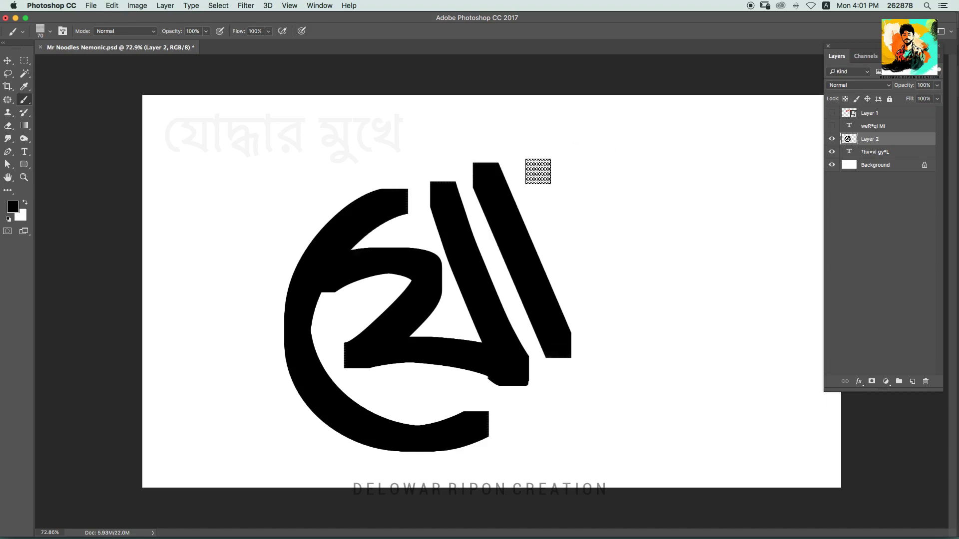
{"action": "mouse_move", "coordinate": [533, 163]}
{"action": "left_mouse_down"}
{"action": "mouse_move", "coordinate": [616, 139]}
{"action": "mouse_move", "coordinate": [699, 277]}
{"action": "left_mouse_up"}
{"action": "left_click_drag", "start_coordinate": [658, 244], "coordinate": [783, 293]}
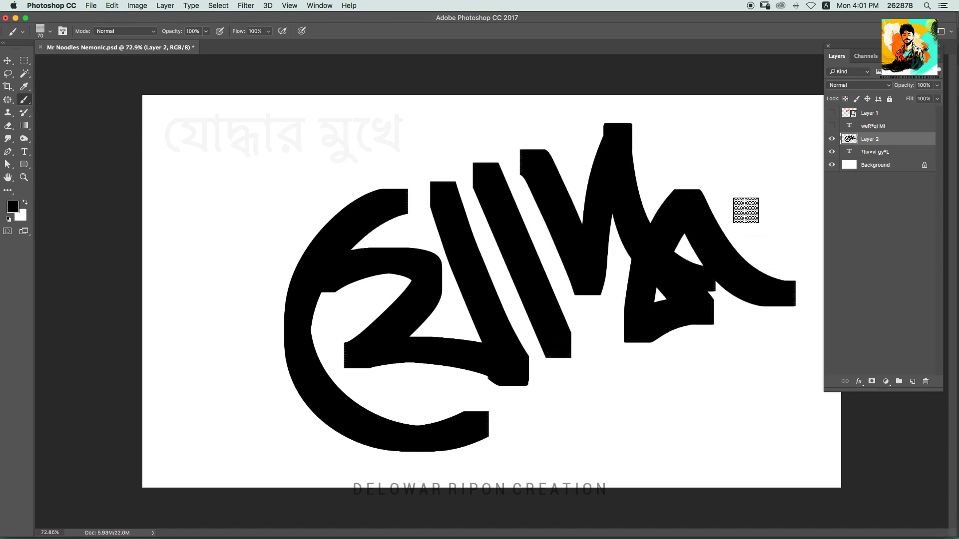
Move the lettering left and down with Free Transform
{"action": "key", "text": "ctrl+t"}
{"action": "left_click_drag", "start_coordinate": [696, 167], "coordinate": [619, 169]}
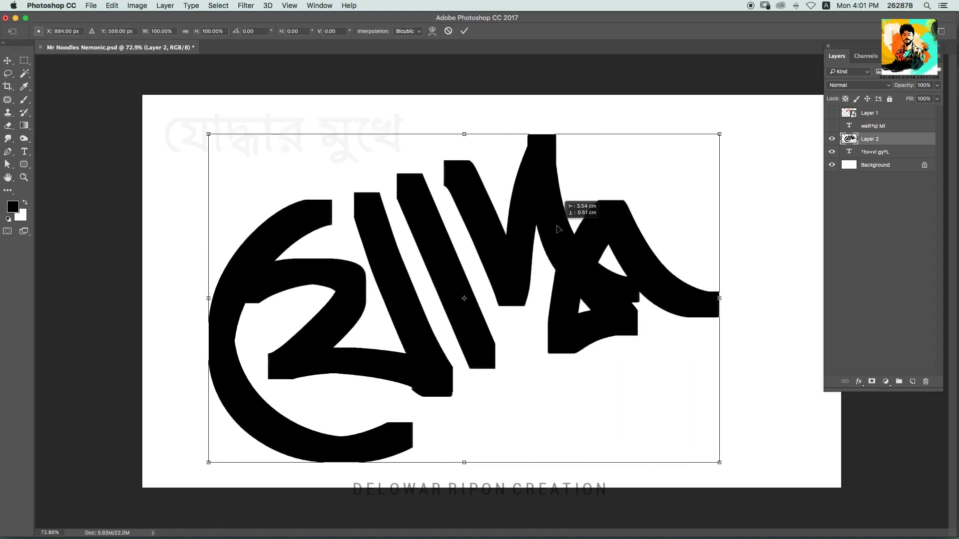
{"action": "left_click_drag", "start_coordinate": [680, 167], "coordinate": [594, 266]}
{"action": "key", "text": "Return"}
Try slanted strokes on the right, then shift the lettering further left and down
{"action": "left_click_drag", "start_coordinate": [561, 161], "coordinate": [696, 386]}
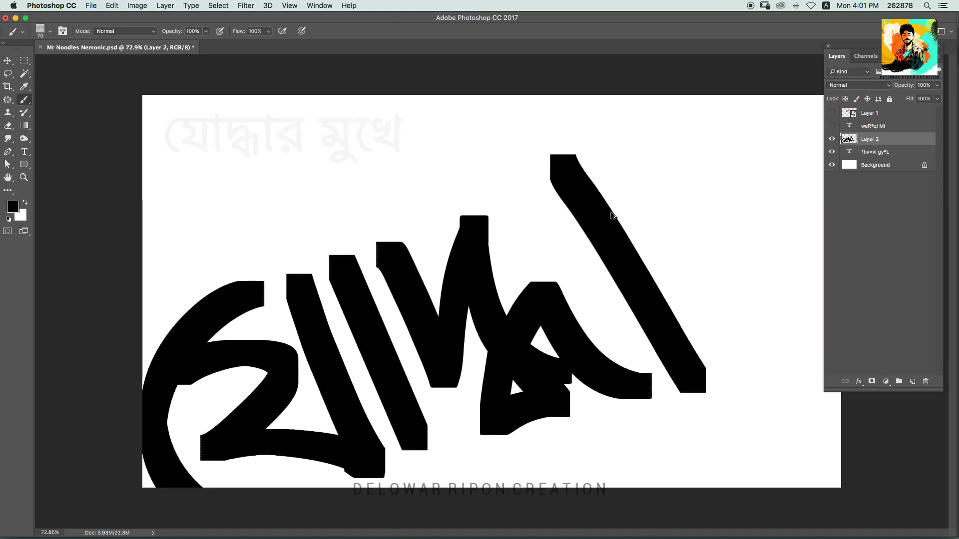
{"action": "key", "text": "ctrl+z"}
{"action": "left_click", "coordinate": [581, 171]}
{"action": "left_click", "coordinate": [685, 362], "text": "shift"}
{"action": "left_click_drag", "start_coordinate": [730, 100], "coordinate": [691, 214]}
{"action": "key", "text": "ctrl+z"}
{"action": "key", "text": "ctrl+t"}
{"action": "left_click_drag", "start_coordinate": [594, 264], "coordinate": [472, 328]}
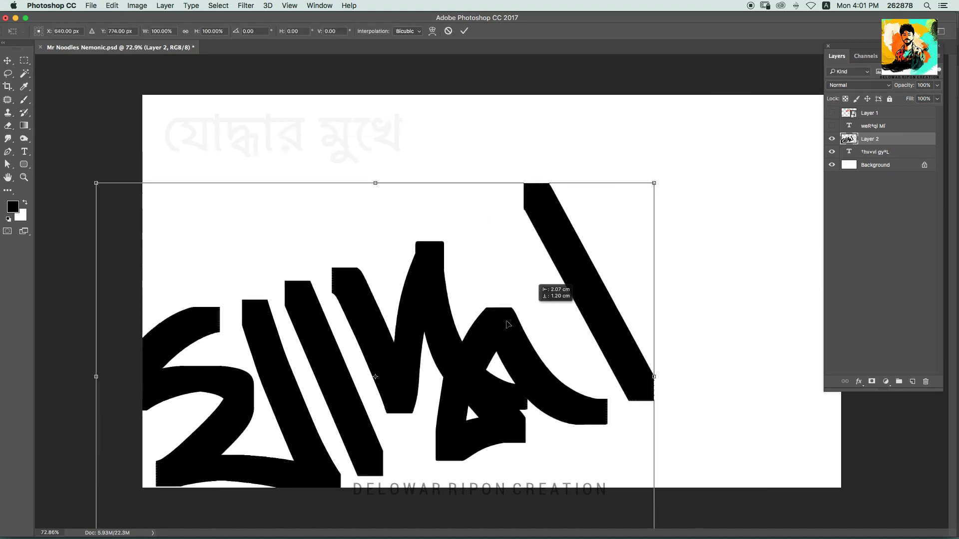
{"action": "key", "text": "Return"}
Attempt the legs and crossbar of the final letter র, undoing unsatisfactory strokes
{"action": "left_click_drag", "start_coordinate": [637, 178], "coordinate": [676, 270]}
{"action": "key", "text": "ctrl+z"}
{"action": "mouse_move", "coordinate": [597, 183]}
{"action": "left_mouse_down"}
{"action": "mouse_move", "coordinate": [544, 355]}
{"action": "mouse_move", "coordinate": [729, 379]}
{"action": "left_mouse_up"}
{"action": "left_click_drag", "start_coordinate": [599, 205], "coordinate": [709, 352]}
{"action": "key", "text": "ctrl+z"}
{"action": "key", "text": "ctrl+z"}
{"action": "mouse_move", "coordinate": [594, 172]}
{"action": "left_mouse_down"}
{"action": "mouse_move", "coordinate": [552, 340]}
{"action": "mouse_move", "coordinate": [709, 317]}
{"action": "mouse_move", "coordinate": [692, 340]}
{"action": "left_mouse_up"}
{"action": "left_click_drag", "start_coordinate": [610, 367], "coordinate": [624, 360]}
{"action": "scroll", "coordinate": [633, 321], "scroll_direction": "down", "scroll_amount": 5}
{"action": "key", "text": "ctrl+alt+z"}
{"action": "key", "text": "ctrl+alt+z"}
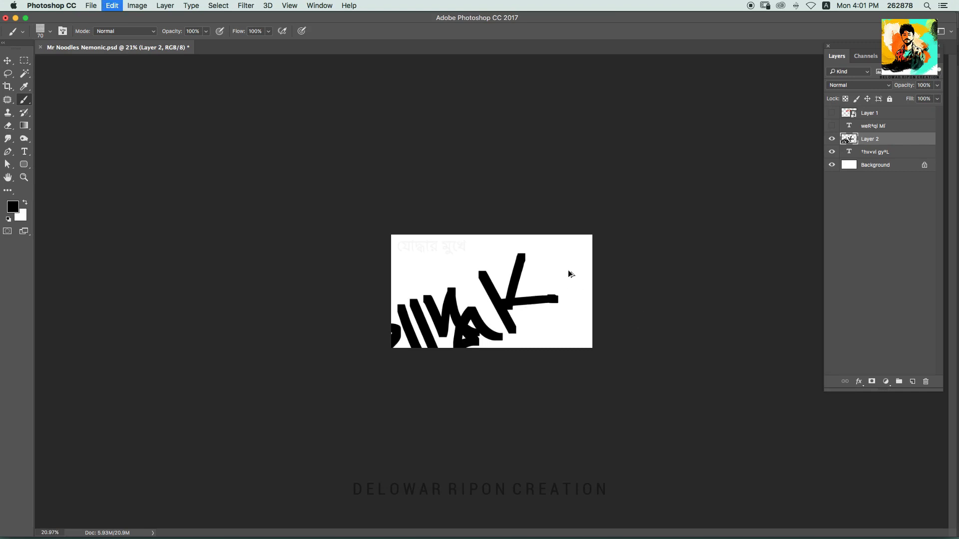
{"action": "key", "text": "ctrl+alt+z"}
{"action": "key", "text": "ctrl+alt+z"}
{"action": "scroll", "coordinate": [570, 272], "scroll_direction": "up", "scroll_amount": 5}
{"action": "scroll", "coordinate": [584, 274], "scroll_direction": "up", "scroll_amount": 2}
Paint the final letter র's crossbar, right leg and the dot beneath it
{"action": "left_click_drag", "start_coordinate": [625, 137], "coordinate": [549, 370]}
{"action": "left_click_drag", "start_coordinate": [549, 369], "coordinate": [749, 367]}
{"action": "left_click_drag", "start_coordinate": [629, 200], "coordinate": [750, 368]}
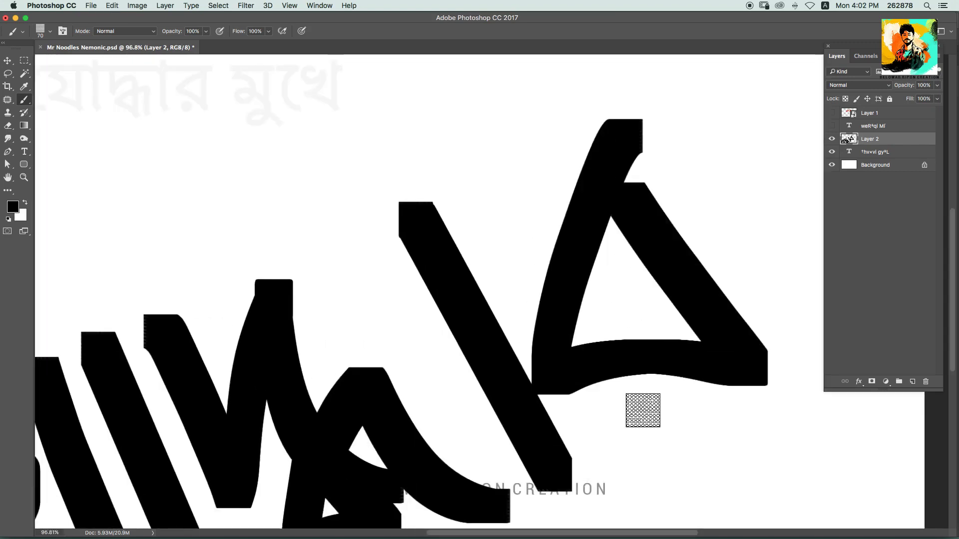
{"action": "left_click_drag", "start_coordinate": [629, 409], "coordinate": [657, 440]}
Scale the whole word down to about 68% with Free Transform
{"action": "key", "text": "ctrl+t"}
{"action": "scroll", "coordinate": [662, 275], "scroll_direction": "down", "scroll_amount": 5}
{"action": "mouse_move", "coordinate": [618, 220]}
{"action": "left_mouse_down"}
{"action": "mouse_move", "coordinate": [558, 253]}
{"action": "mouse_move", "coordinate": [565, 296]}
{"action": "left_mouse_up"}
Discard the pending rotation and centre the word on the canvas with the Move tool
{"action": "right_click", "coordinate": [564, 297]}
{"action": "key", "text": "Escape"}
{"action": "scroll", "coordinate": [649, 230], "scroll_direction": "up", "scroll_amount": 3}
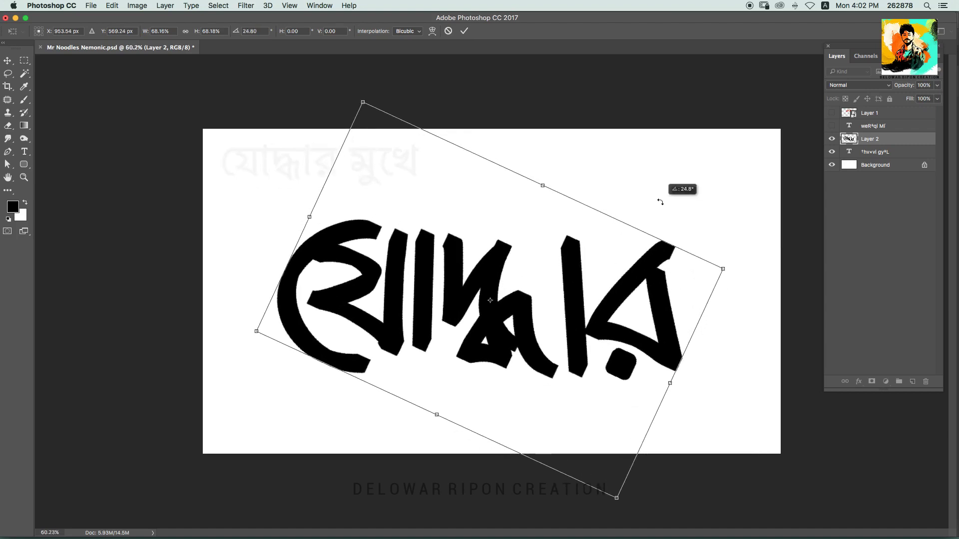
{"action": "key", "text": "Escape"}
{"action": "key", "text": "v"}
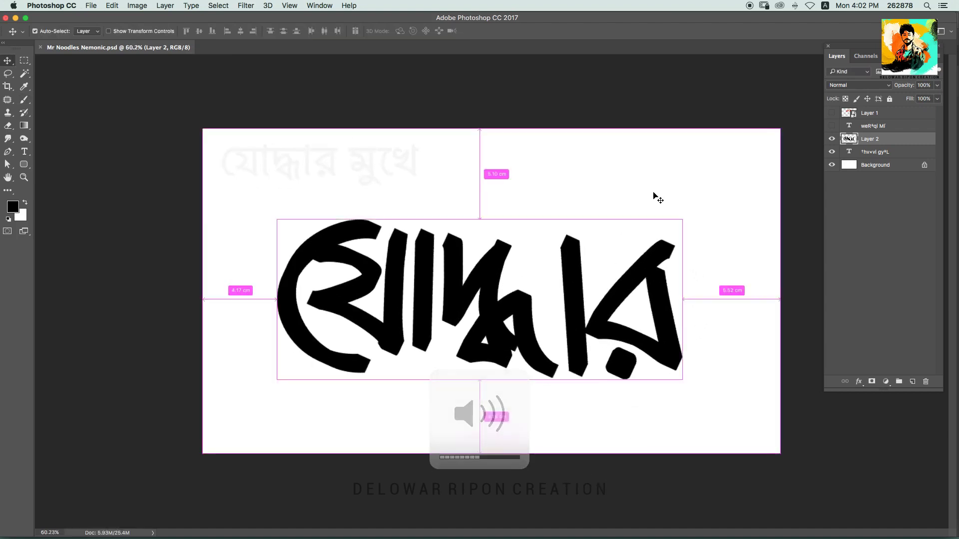
{"action": "scroll", "coordinate": [465, 282], "scroll_direction": "up", "scroll_amount": 2}
{"action": "scroll", "coordinate": [466, 281], "scroll_direction": "up", "scroll_amount": 1}
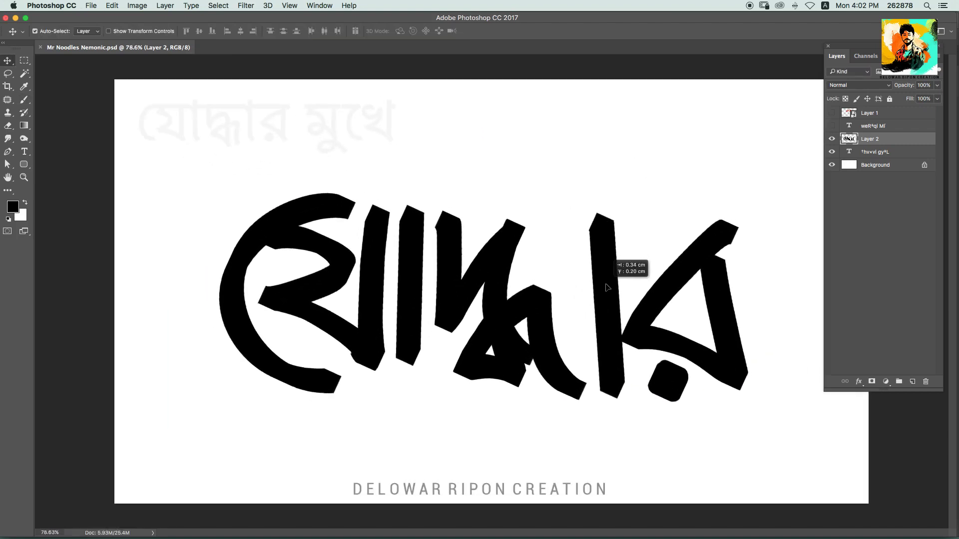
Lasso the middle letters and tilt them about 3.7°
{"action": "key", "text": "l"}
{"action": "left_click_drag", "start_coordinate": [480, 129], "coordinate": [342, 509]}
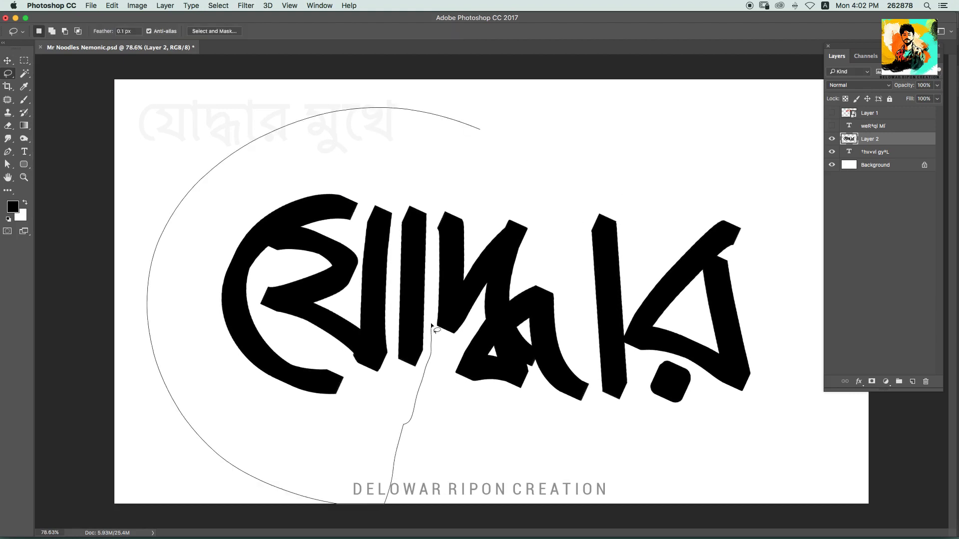
{"action": "left_click_drag", "start_coordinate": [432, 328], "coordinate": [437, 172]}
{"action": "key", "text": "ctrl+t"}
{"action": "left_click_drag", "start_coordinate": [509, 158], "coordinate": [501, 144]}
{"action": "key", "text": "Return"}
{"action": "key", "text": "ctrl+d"}
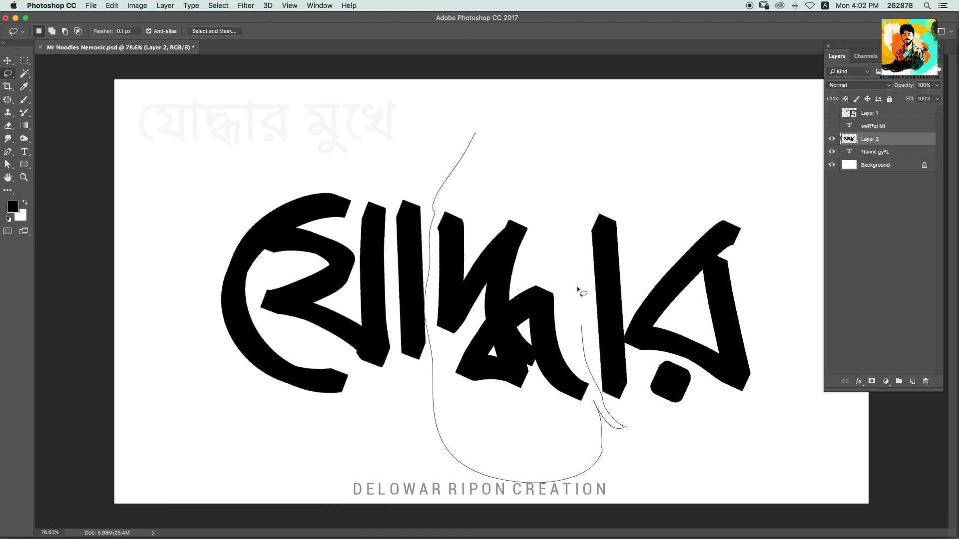
Select the middle conjunct letter and reposition it with Free Transform
{"action": "left_click_drag", "start_coordinate": [578, 290], "coordinate": [622, 100]}
{"action": "key", "text": "ctrl+t"}
{"action": "left_click_drag", "start_coordinate": [649, 141], "coordinate": [648, 196]}
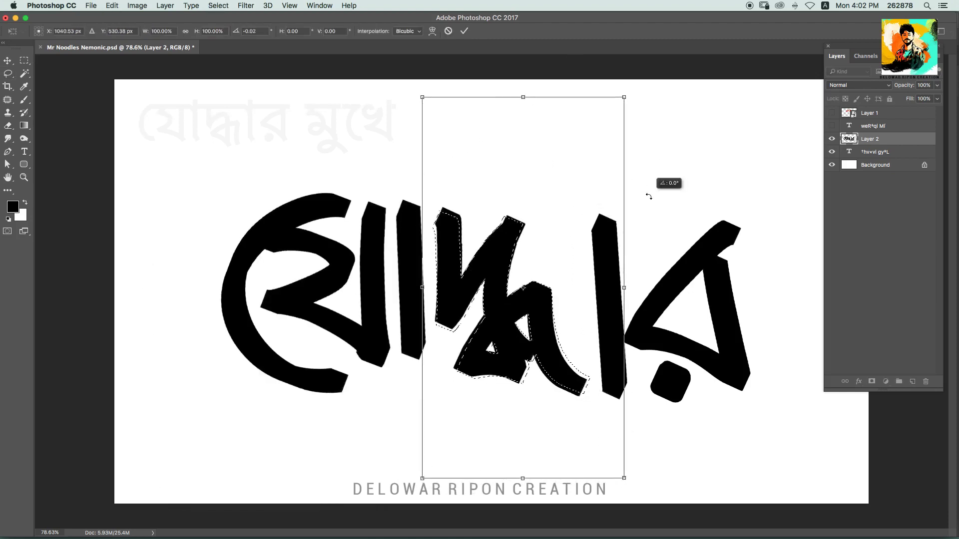
{"action": "key", "text": "Return"}
{"action": "key", "text": "ctrl+d"}
{"action": "key", "text": "v"}
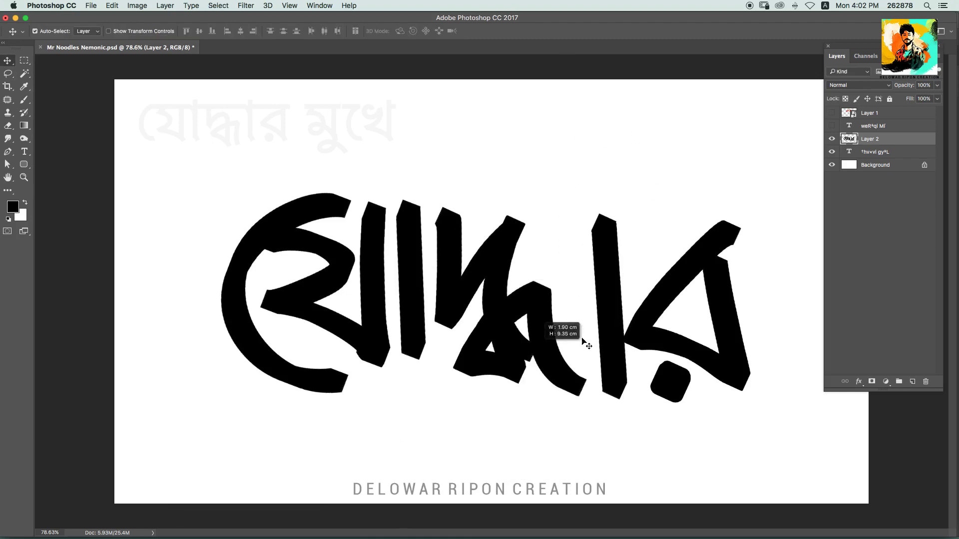
Lasso the final letter র, rotate it slightly and move it left and up
{"action": "key", "text": "l"}
{"action": "left_click_drag", "start_coordinate": [600, 427], "coordinate": [784, 167]}
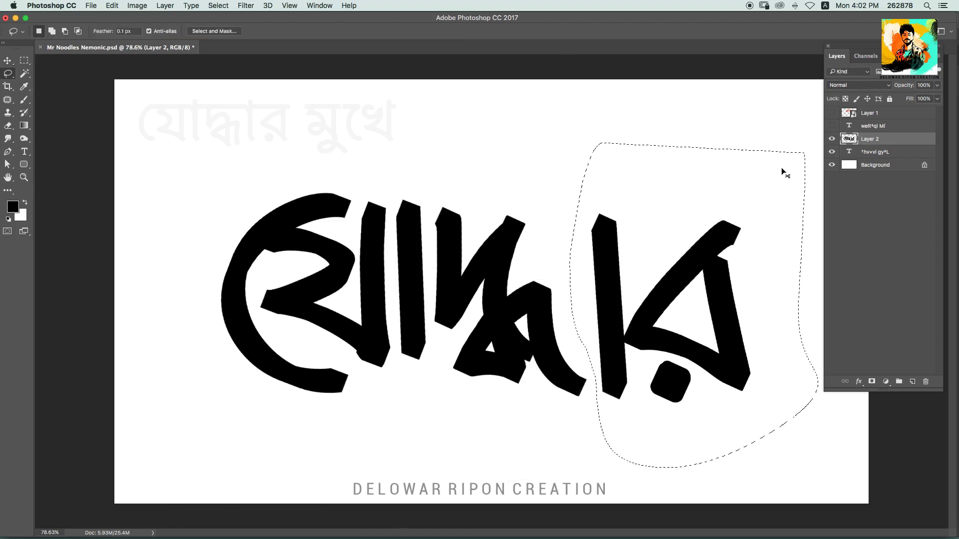
{"action": "key", "text": "ctrl+t"}
{"action": "left_click_drag", "start_coordinate": [558, 294], "coordinate": [562, 285]}
{"action": "left_click_drag", "start_coordinate": [675, 288], "coordinate": [647, 267]}
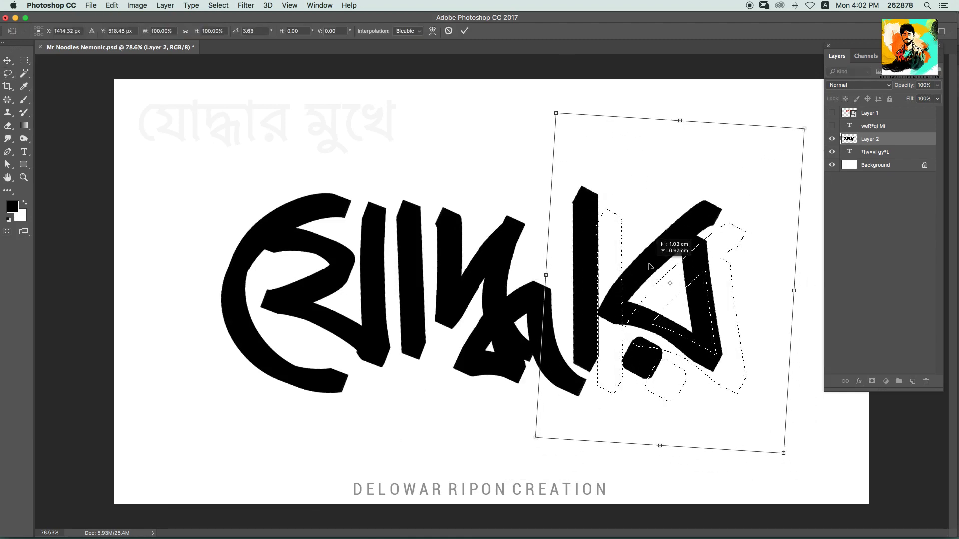
{"action": "key", "text": "Return"}
{"action": "key", "text": "ctrl+d"}
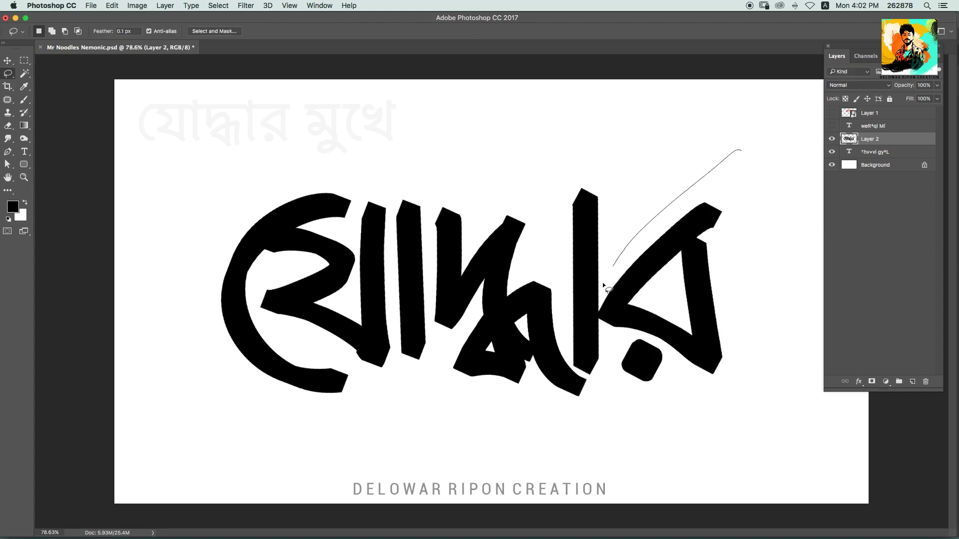
Reselect র, tilt it about 5°, and fit the whole canvas in view
{"action": "left_click_drag", "start_coordinate": [624, 428], "coordinate": [827, 222]}
{"action": "key", "text": "ctrl+t"}
{"action": "left_click_drag", "start_coordinate": [563, 324], "coordinate": [552, 337]}
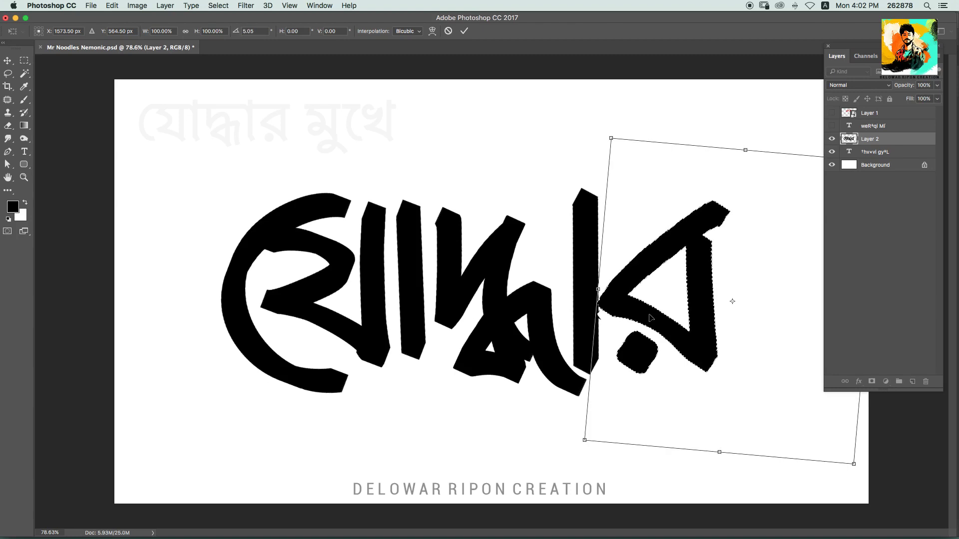
{"action": "key", "text": "Return"}
{"action": "key", "text": "ctrl+minus"}
{"action": "key", "text": "ctrl+minus"}
{"action": "key", "text": "b"}
{"action": "key", "text": "ctrl+0"}
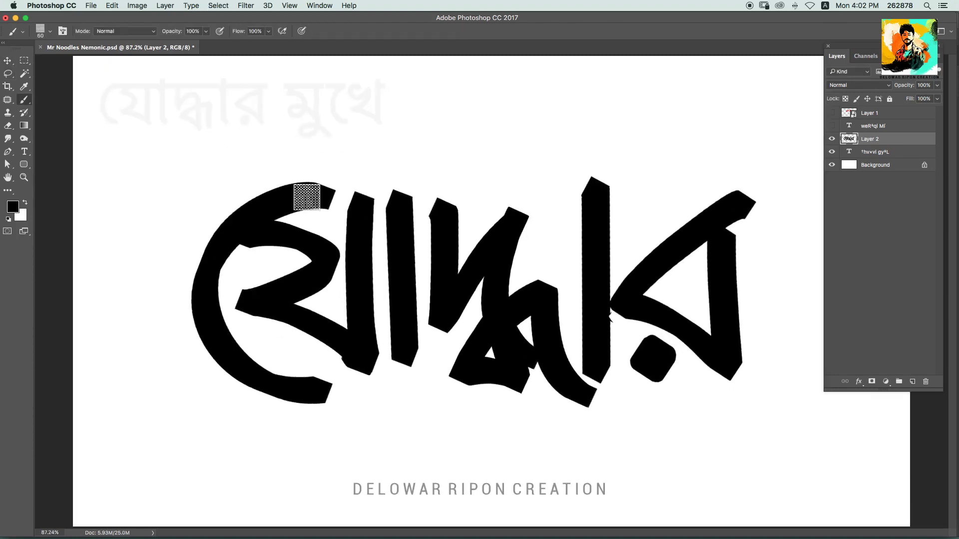
Paint a straight black headline bar across the top of যোদ্ধার, redoing the misplaced first stroke
{"action": "mouse_move", "coordinate": [306, 196]}
{"action": "left_mouse_down"}
{"action": "mouse_move", "coordinate": [772, 185]}
{"action": "mouse_move", "coordinate": [327, 204]}
{"action": "mouse_move", "coordinate": [739, 194]}
{"action": "left_mouse_up"}
{"action": "key", "text": "ctrl+z"}
{"action": "left_click", "coordinate": [555, 225], "text": "alt"}
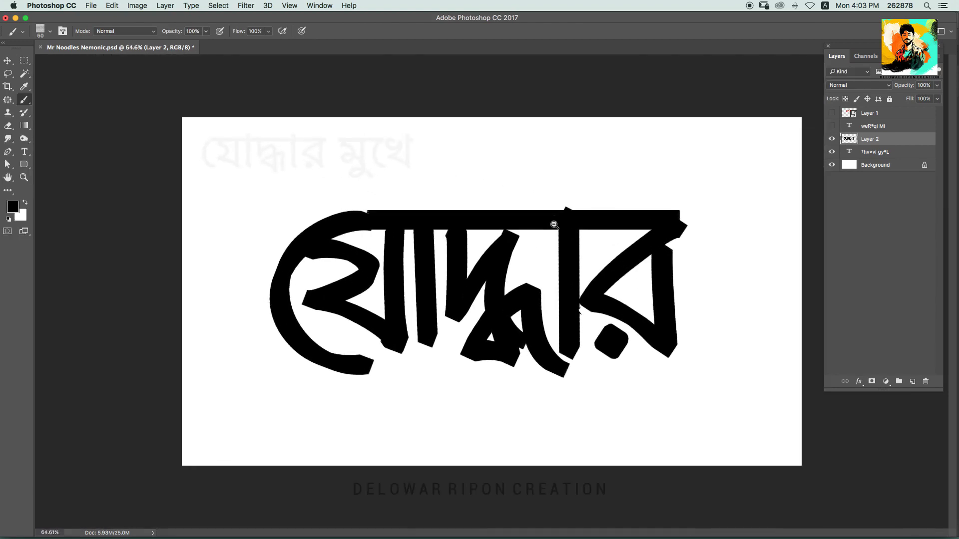
{"action": "key", "text": "bracketleft"}
{"action": "key", "text": "bracketleft"}
{"action": "scroll", "coordinate": [560, 207], "scroll_direction": "up", "scroll_amount": 2}
{"action": "scroll", "coordinate": [559, 212], "scroll_direction": "up", "scroll_amount": 2}
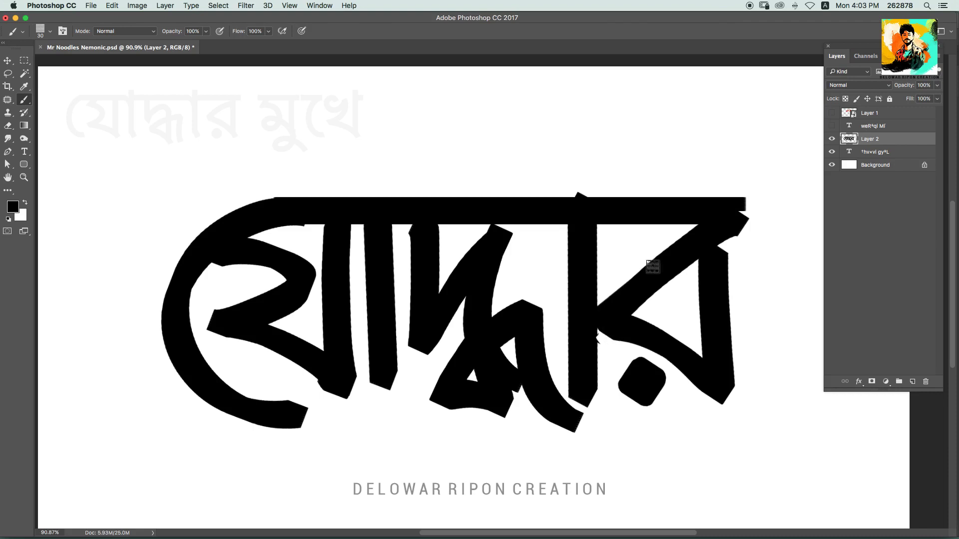
Thicken the right letter's diagonals, fill its top notch, and join the stem to the headline
{"action": "left_click", "coordinate": [592, 308], "text": "shift"}
{"action": "left_click", "coordinate": [707, 359], "text": "shift"}
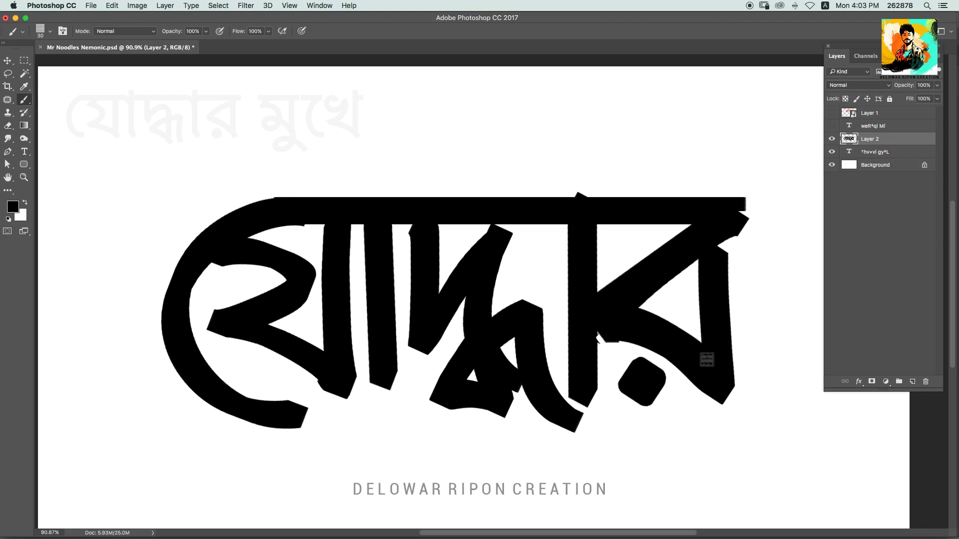
{"action": "left_click_drag", "start_coordinate": [726, 249], "coordinate": [753, 202]}
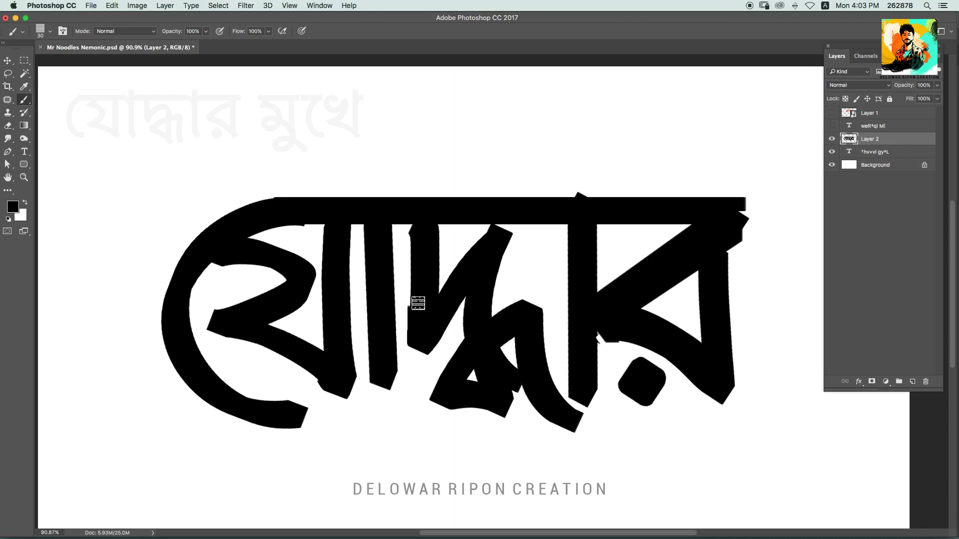
{"action": "left_click_drag", "start_coordinate": [418, 303], "coordinate": [417, 202]}
{"action": "mouse_move", "coordinate": [449, 281]}
{"action": "left_mouse_down"}
{"action": "mouse_move", "coordinate": [491, 232]}
{"action": "mouse_move", "coordinate": [500, 311]}
{"action": "left_mouse_up"}
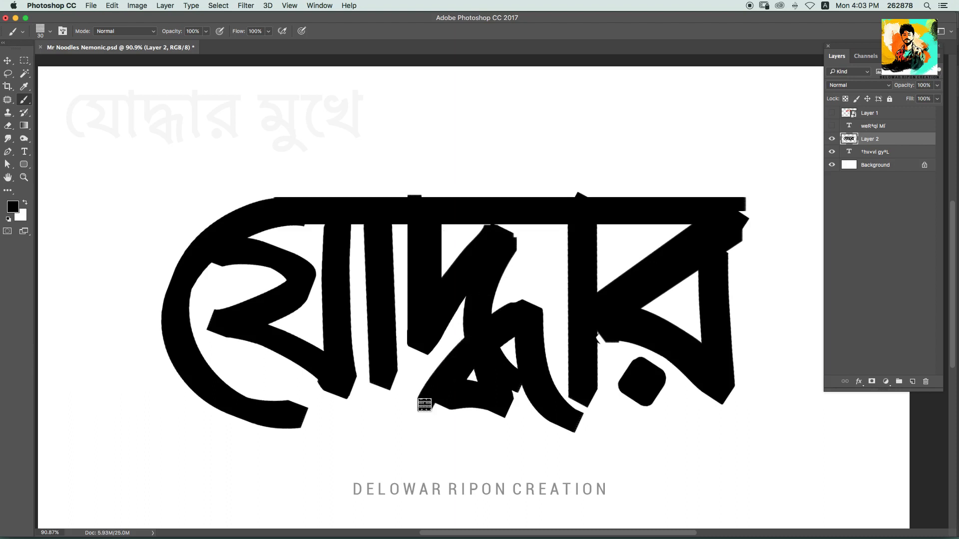
Try widening the conjunct's leg, notch and middle stem, undoing the unwanted strokes
{"action": "left_click_drag", "start_coordinate": [429, 385], "coordinate": [462, 340]}
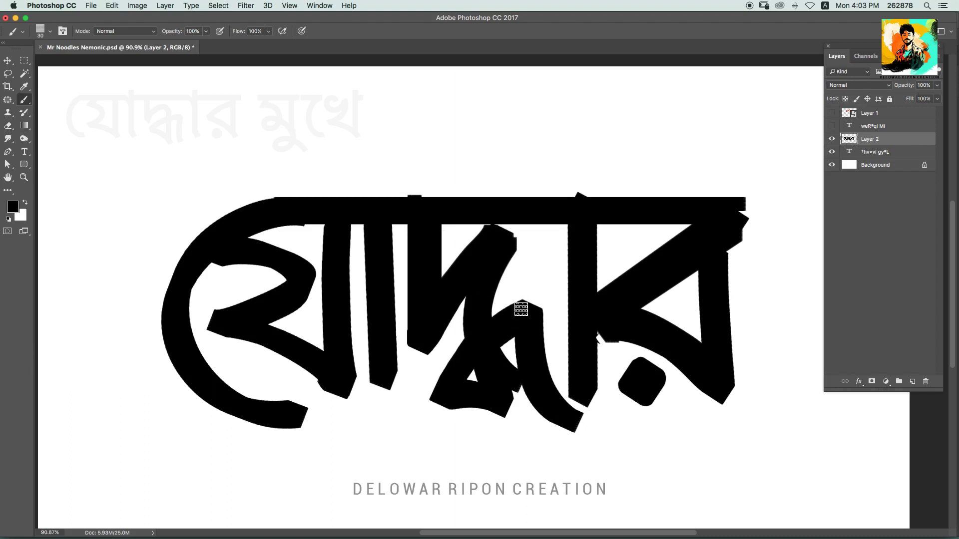
{"action": "key", "text": "ctrl+z"}
{"action": "key", "text": "ctrl+z"}
{"action": "key", "text": "ctrl+z"}
{"action": "key", "text": "ctrl+z"}
{"action": "key", "text": "ctrl+z"}
{"action": "mouse_move", "coordinate": [497, 313]}
{"action": "left_mouse_down"}
{"action": "mouse_move", "coordinate": [521, 299]}
{"action": "mouse_move", "coordinate": [557, 311]}
{"action": "left_mouse_up"}
{"action": "key", "text": "ctrl+alt+z"}
{"action": "key", "text": "ctrl+alt+z"}
{"action": "key", "text": "ctrl+alt+z"}
{"action": "left_click_drag", "start_coordinate": [337, 373], "coordinate": [352, 220]}
{"action": "key", "text": "ctrl+z"}
{"action": "left_click_drag", "start_coordinate": [321, 366], "coordinate": [324, 235]}
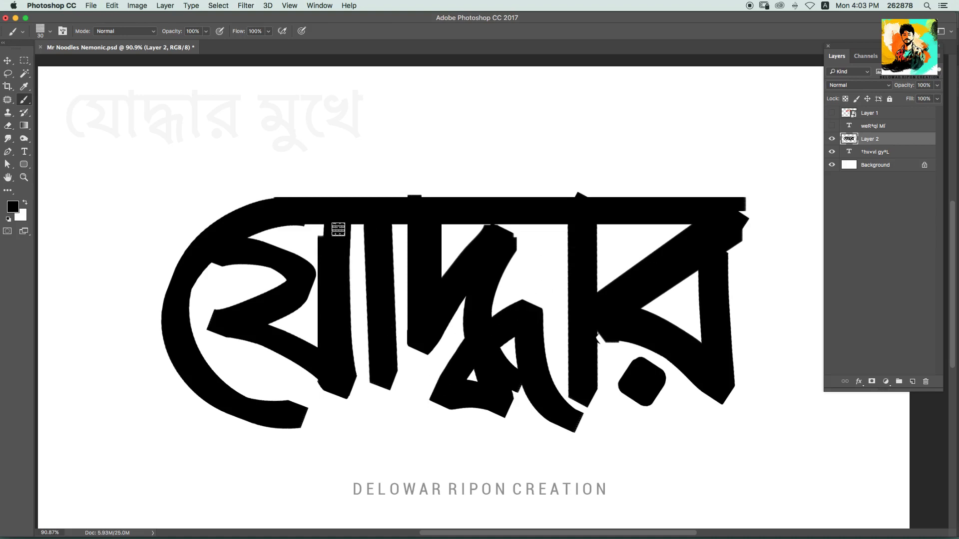
{"action": "key", "text": "ctrl+z"}
{"action": "scroll", "coordinate": [359, 240], "scroll_direction": "up", "scroll_amount": 3}
Repaint the conjunct notch's inner edge further to the right
{"action": "left_click_drag", "start_coordinate": [416, 288], "coordinate": [469, 347]}
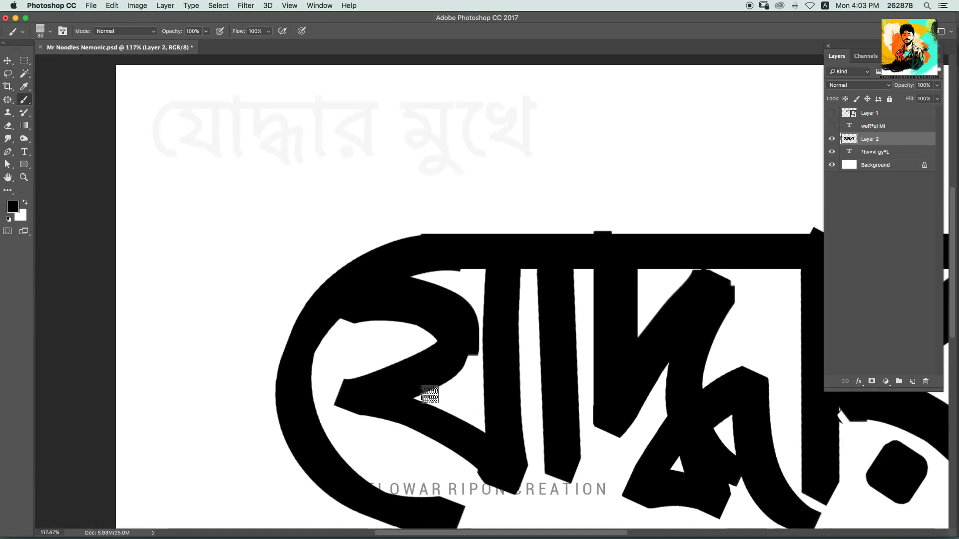
{"action": "key", "text": "ctrl+z"}
{"action": "left_click_drag", "start_coordinate": [402, 281], "coordinate": [421, 306]}
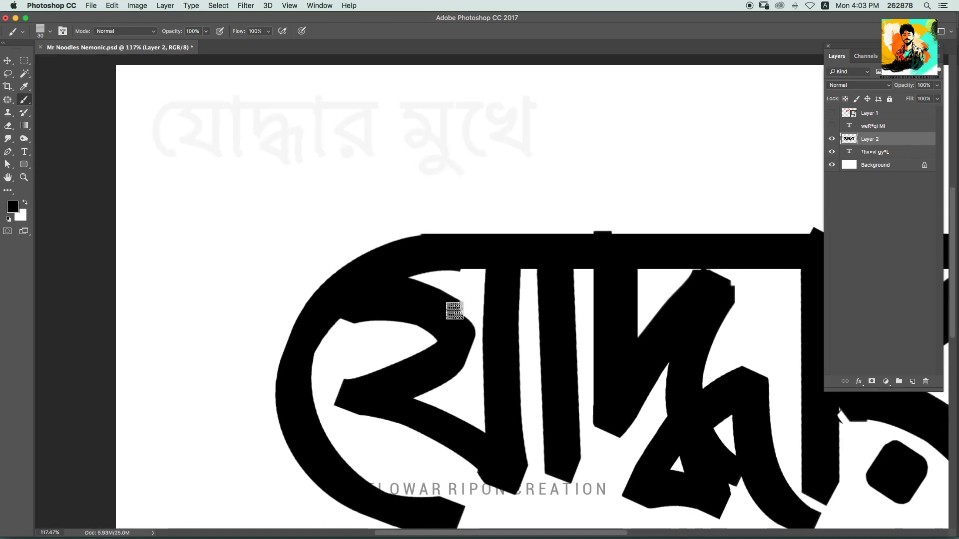
{"action": "scroll", "coordinate": [427, 370], "scroll_direction": "down", "scroll_amount": 5}
{"action": "key", "text": "v"}
{"action": "scroll", "coordinate": [505, 212], "scroll_direction": "up", "scroll_amount": 3}
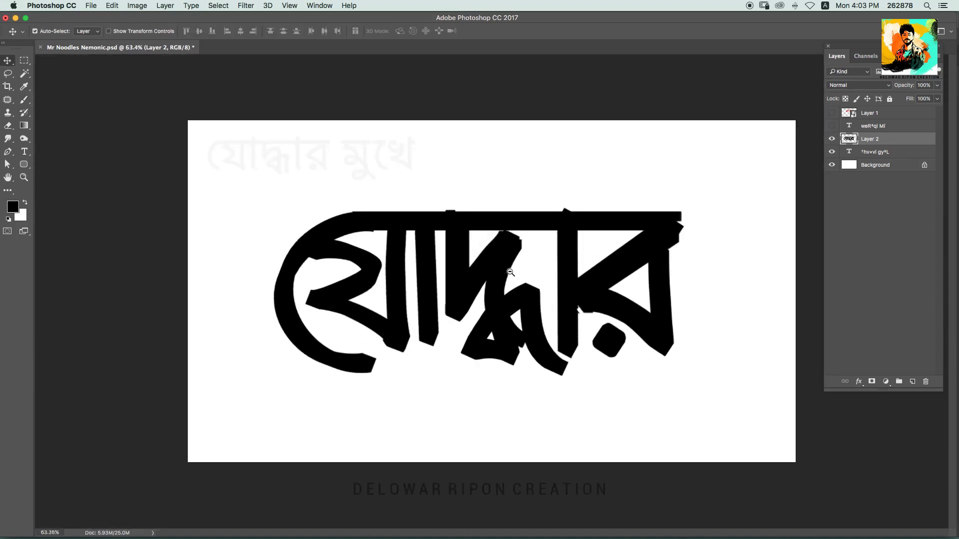
{"action": "key", "text": "space"}
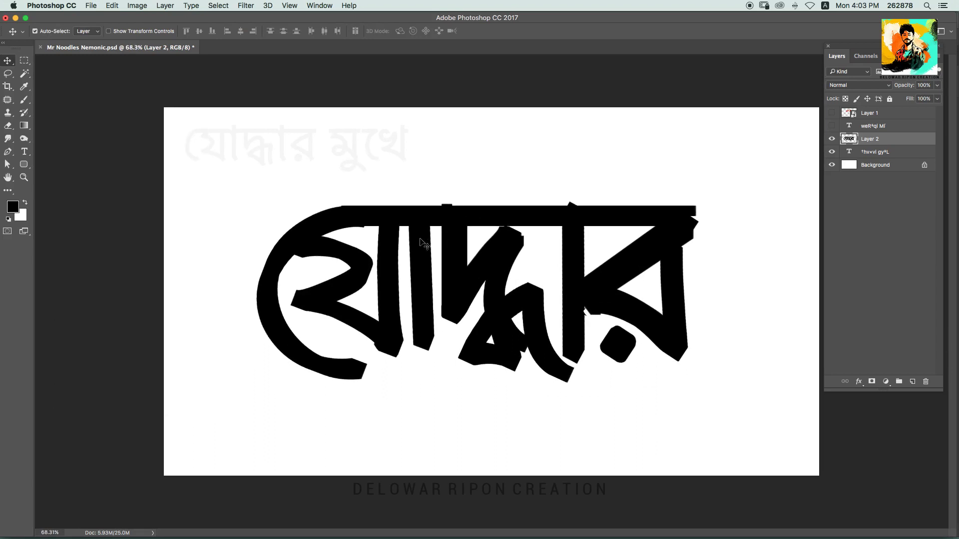
Trim the right letter's right edge with a smaller eraser
{"action": "key", "text": "e"}
{"action": "key", "text": "bracketleft"}
{"action": "key", "text": "bracketleft"}
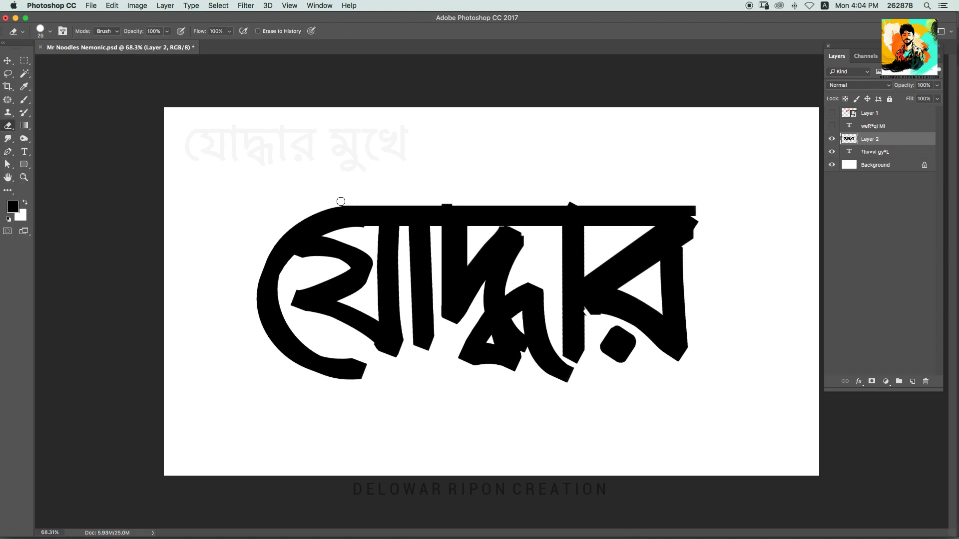
{"action": "scroll", "coordinate": [699, 237], "scroll_direction": "up", "scroll_amount": 3}
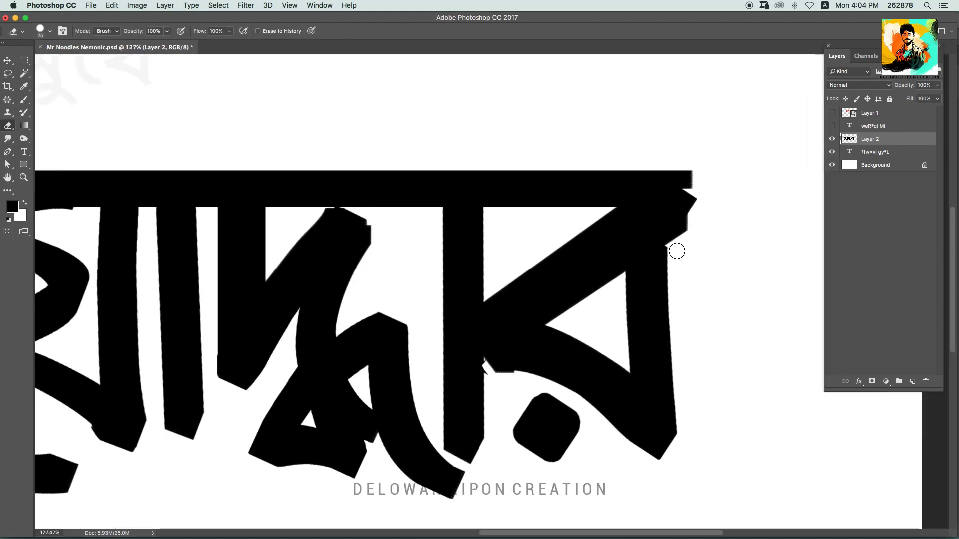
{"action": "left_click_drag", "start_coordinate": [677, 251], "coordinate": [695, 200]}
{"action": "scroll", "coordinate": [724, 212], "scroll_direction": "down", "scroll_amount": 2}
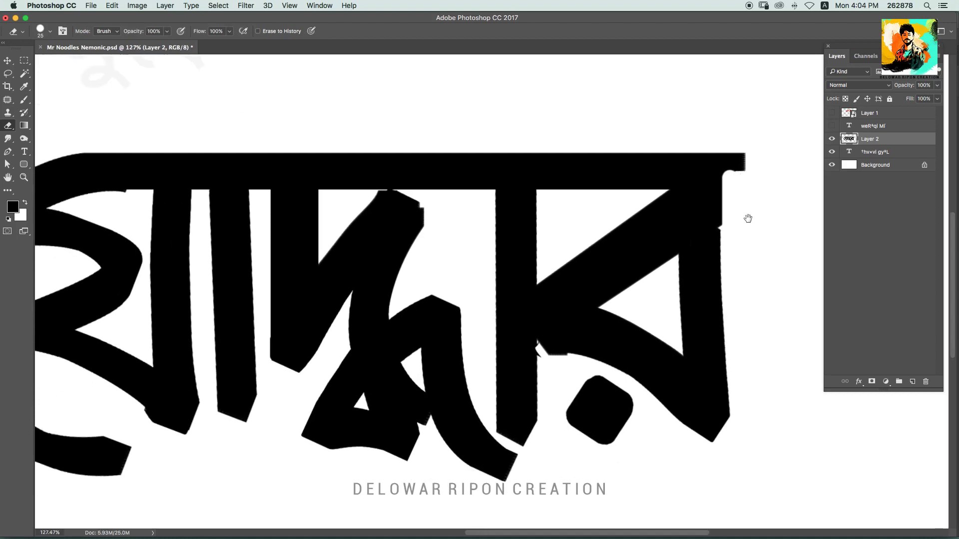
{"action": "scroll", "coordinate": [649, 240], "scroll_direction": "up", "scroll_amount": 3}
Widen the vertical stem's left edge with the brush
{"action": "key", "text": "b"}
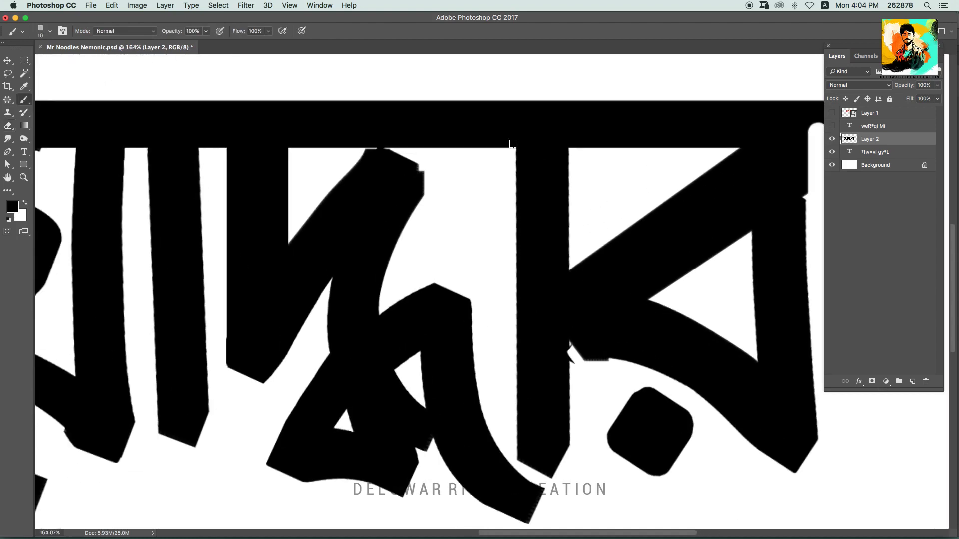
{"action": "mouse_move", "coordinate": [513, 144]}
{"action": "left_mouse_down"}
{"action": "mouse_move", "coordinate": [522, 450]}
{"action": "mouse_move", "coordinate": [550, 466]}
{"action": "left_mouse_up"}
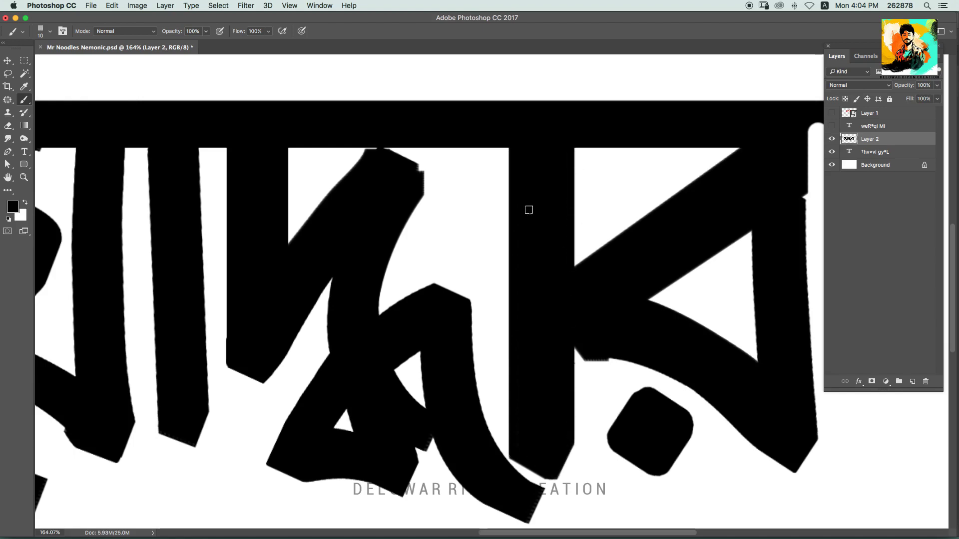
{"action": "scroll", "coordinate": [576, 148], "scroll_direction": "down", "scroll_amount": 5}
{"action": "scroll", "coordinate": [406, 242], "scroll_direction": "up", "scroll_amount": 2}
Fill the white edge along the inner curve in black, discarding a stem-thickening stroke
{"action": "scroll", "coordinate": [476, 227], "scroll_direction": "up", "scroll_amount": 1}
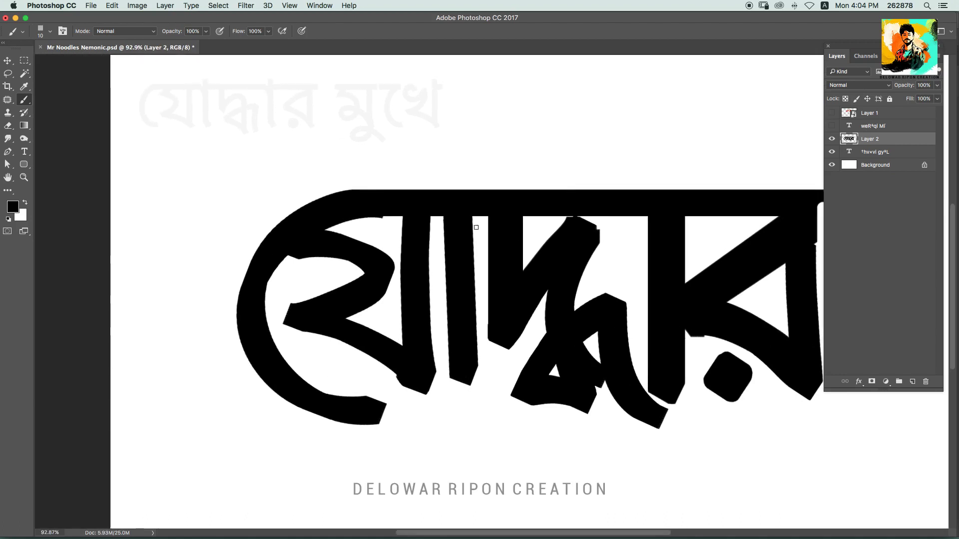
{"action": "scroll", "coordinate": [422, 262], "scroll_direction": "up", "scroll_amount": 1}
{"action": "mouse_move", "coordinate": [400, 367]}
{"action": "left_mouse_down"}
{"action": "mouse_move", "coordinate": [398, 205]}
{"action": "mouse_move", "coordinate": [420, 394]}
{"action": "mouse_move", "coordinate": [437, 205]}
{"action": "left_mouse_up"}
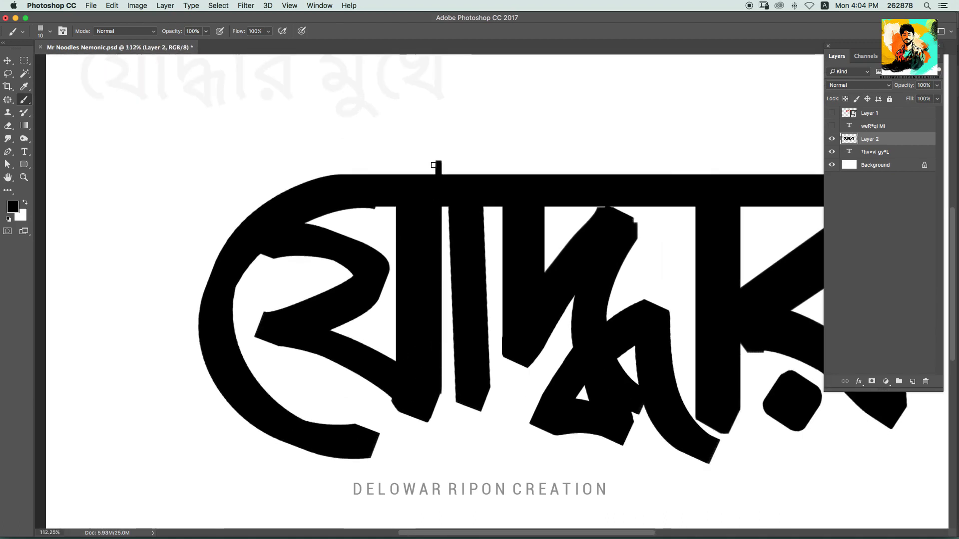
{"action": "key", "text": "ctrl+z"}
{"action": "scroll", "coordinate": [427, 205], "scroll_direction": "up", "scroll_amount": 3}
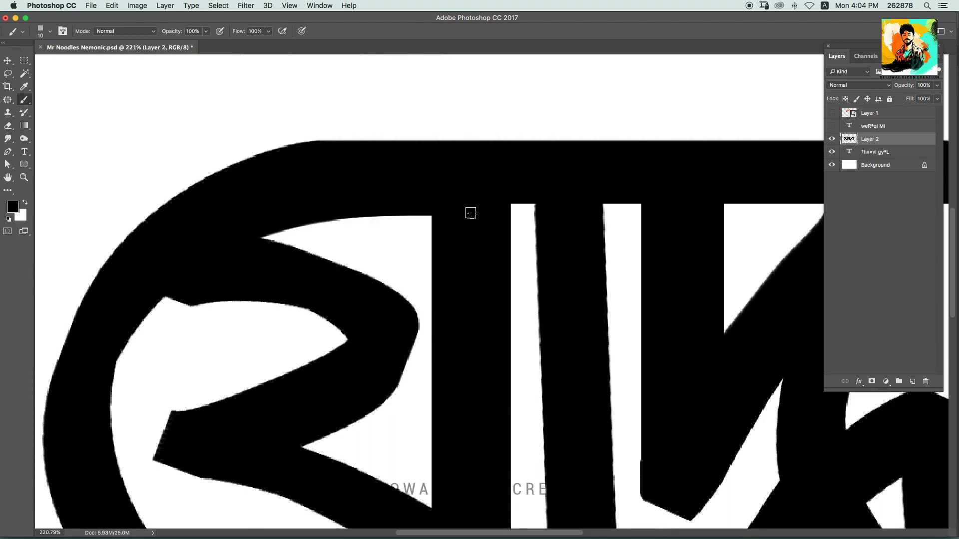
{"action": "scroll", "coordinate": [332, 250], "scroll_direction": "down", "scroll_amount": 5}
{"action": "scroll", "coordinate": [328, 249], "scroll_direction": "up", "scroll_amount": 4}
{"action": "mouse_move", "coordinate": [329, 260]}
{"action": "left_mouse_down"}
{"action": "mouse_move", "coordinate": [466, 270]}
{"action": "mouse_move", "coordinate": [328, 339]}
{"action": "mouse_move", "coordinate": [334, 376]}
{"action": "left_mouse_up"}
{"action": "key", "text": "bracketright"}
Erase the inner curve's black edge back to trim it
{"action": "key", "text": "e"}
{"action": "left_click_drag", "start_coordinate": [312, 321], "coordinate": [311, 382]}
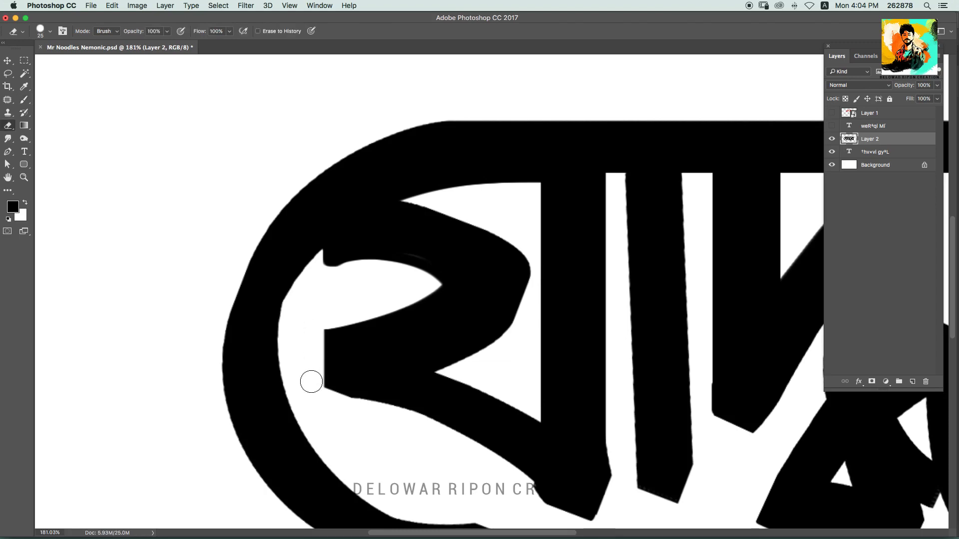
{"action": "scroll", "coordinate": [319, 384], "scroll_direction": "down", "scroll_amount": 5}
{"action": "scroll", "coordinate": [449, 280], "scroll_direction": "down", "scroll_amount": 5}
Paint out the inner stroke's lower-right corner in black
{"action": "key", "text": "b"}
{"action": "left_click_drag", "start_coordinate": [429, 250], "coordinate": [509, 295]}
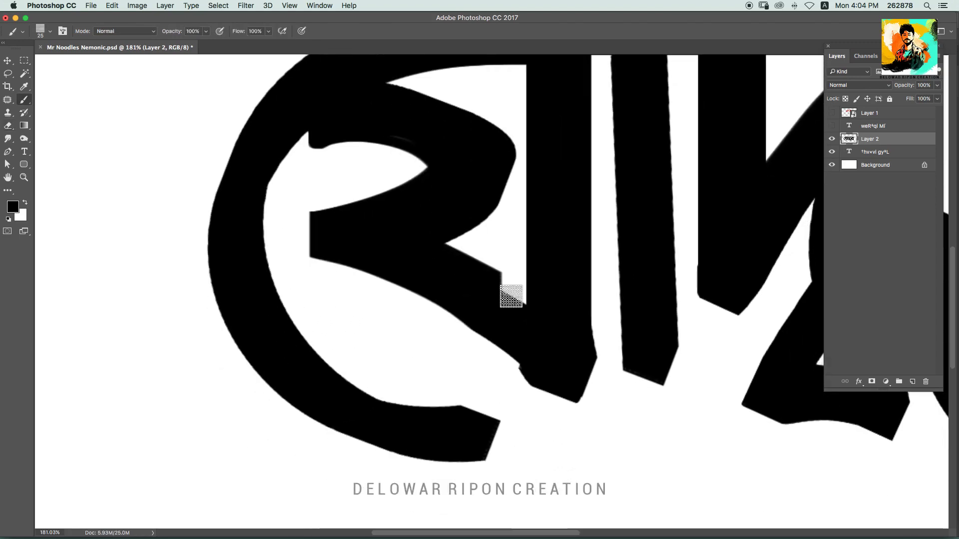
{"action": "mouse_move", "coordinate": [447, 288]}
{"action": "left_mouse_down"}
{"action": "mouse_move", "coordinate": [559, 396]}
{"action": "mouse_move", "coordinate": [574, 353]}
{"action": "mouse_move", "coordinate": [578, 382]}
{"action": "left_mouse_up"}
{"action": "scroll", "coordinate": [572, 193], "scroll_direction": "down", "scroll_amount": 3}
{"action": "scroll", "coordinate": [620, 275], "scroll_direction": "up", "scroll_amount": 5}
Erase both edges of the stroke's lower tip to shape it
{"action": "key", "text": "e"}
{"action": "left_click_drag", "start_coordinate": [481, 376], "coordinate": [552, 406]}
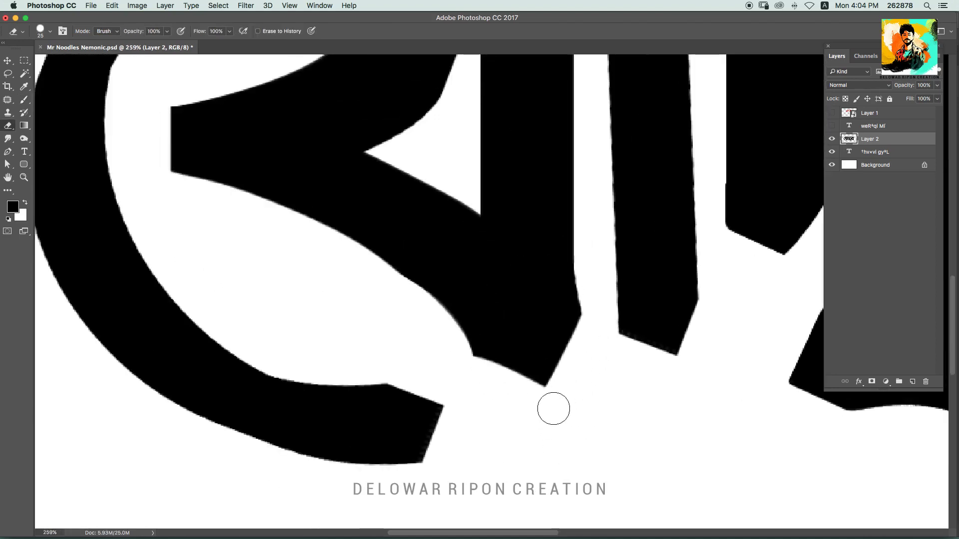
{"action": "left_click_drag", "start_coordinate": [597, 313], "coordinate": [544, 392]}
{"action": "scroll", "coordinate": [534, 287], "scroll_direction": "down", "scroll_amount": 4}
{"action": "key", "text": "b"}
{"action": "scroll", "coordinate": [399, 248], "scroll_direction": "up", "scroll_amount": 3}
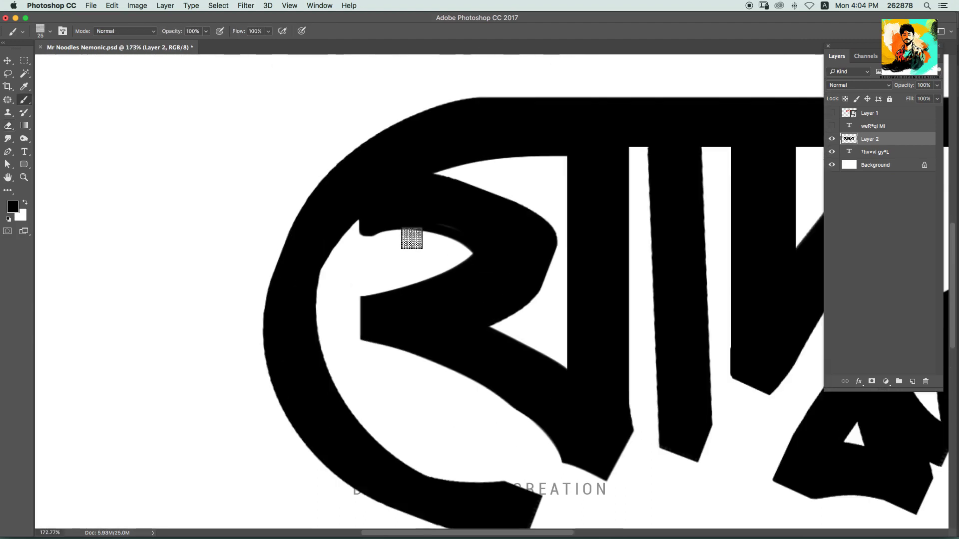
{"action": "scroll", "coordinate": [464, 187], "scroll_direction": "up", "scroll_amount": 3}
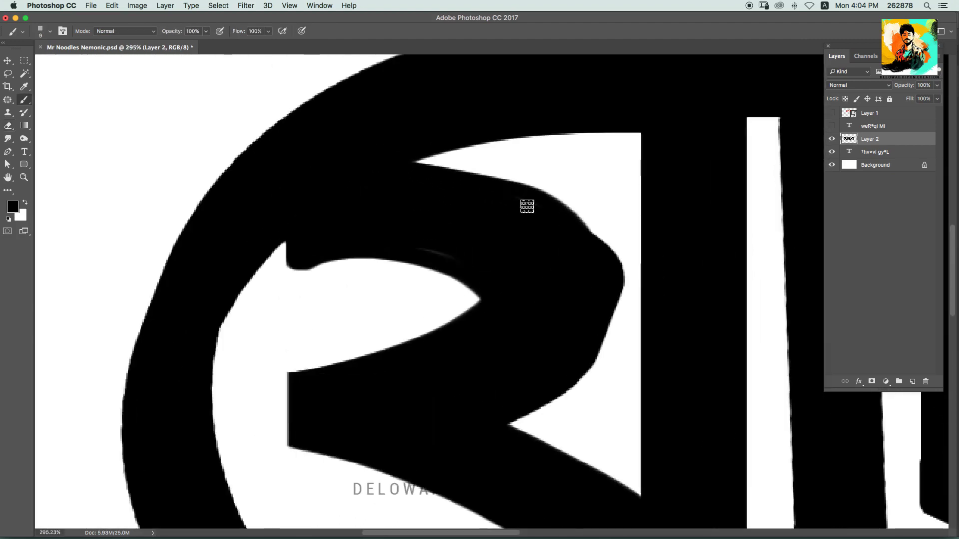
Trim the arm's upper edge and the curve's right edge with the eraser
{"action": "key", "text": "e"}
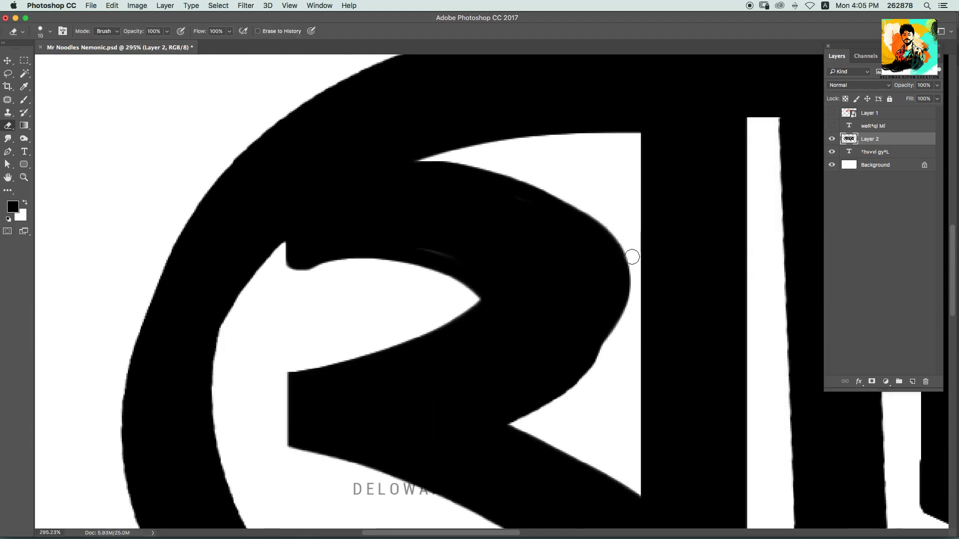
{"action": "left_click_drag", "start_coordinate": [436, 157], "coordinate": [628, 280]}
{"action": "key", "text": "super+z"}
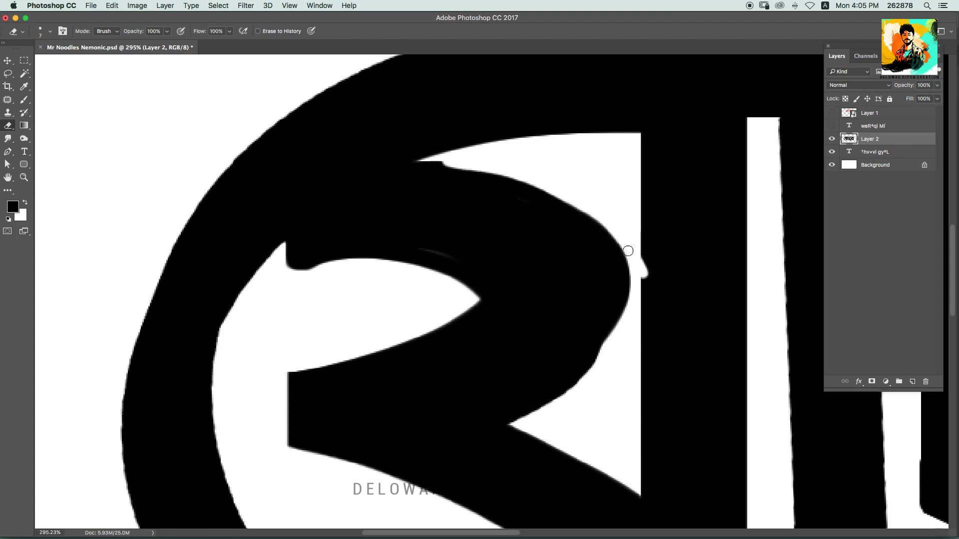
{"action": "key", "text": "super+alt+z"}
{"action": "left_click_drag", "start_coordinate": [597, 359], "coordinate": [623, 283]}
{"action": "scroll", "coordinate": [625, 315], "scroll_direction": "down", "scroll_amount": 3}
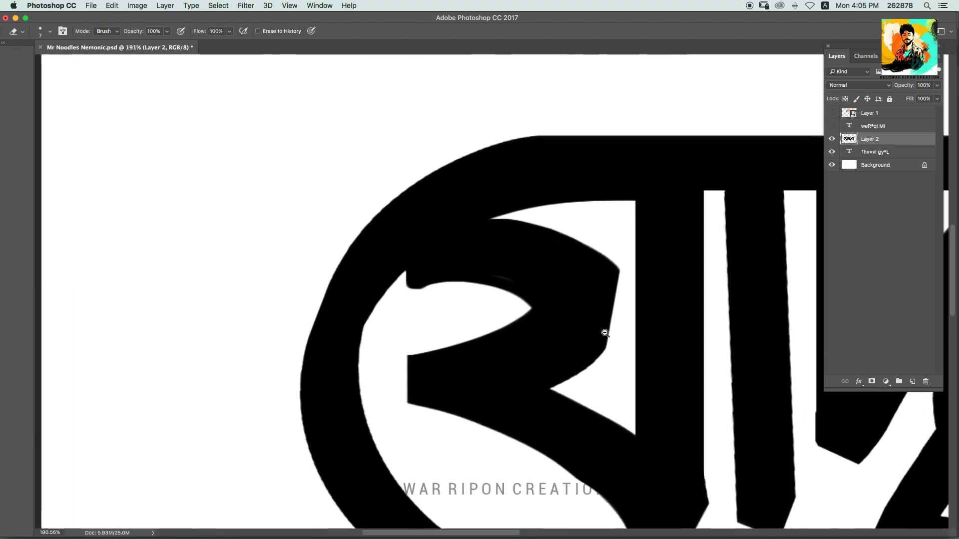
Cut a thin white line along the arm's top, extending it toward the tip
{"action": "left_click_drag", "start_coordinate": [487, 212], "coordinate": [619, 275]}
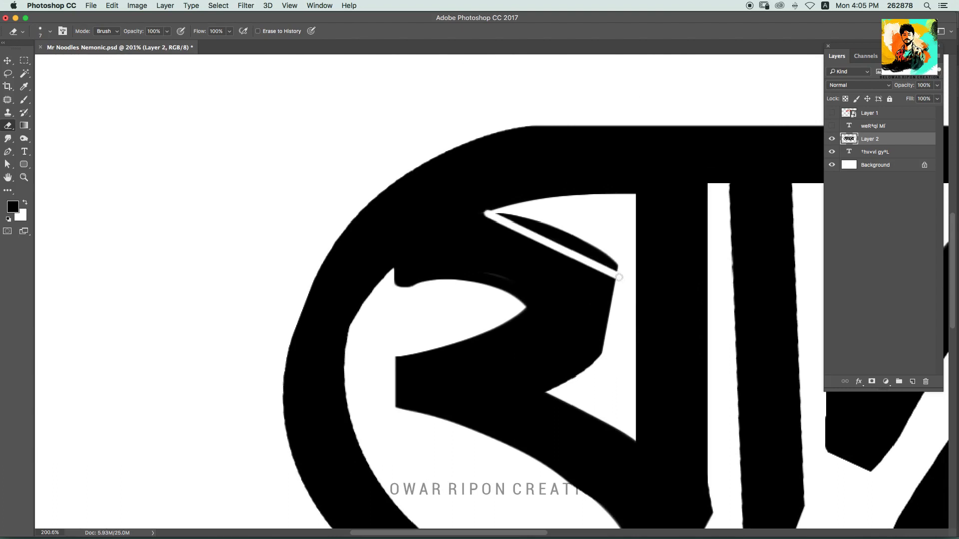
{"action": "scroll", "coordinate": [597, 284], "scroll_direction": "down", "scroll_amount": 5}
{"action": "scroll", "coordinate": [565, 299], "scroll_direction": "up", "scroll_amount": 3}
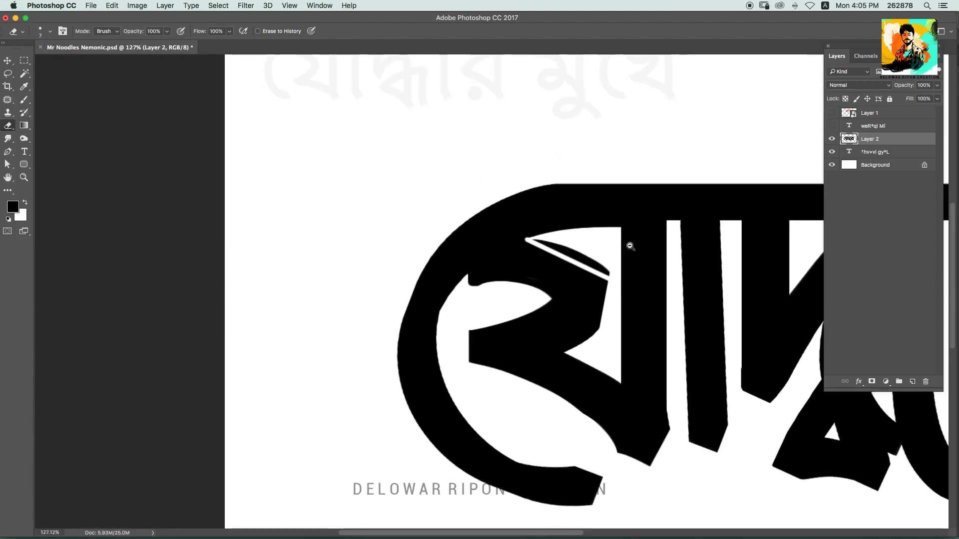
{"action": "scroll", "coordinate": [629, 247], "scroll_direction": "down", "scroll_amount": 3}
{"action": "scroll", "coordinate": [602, 260], "scroll_direction": "up", "scroll_amount": 4}
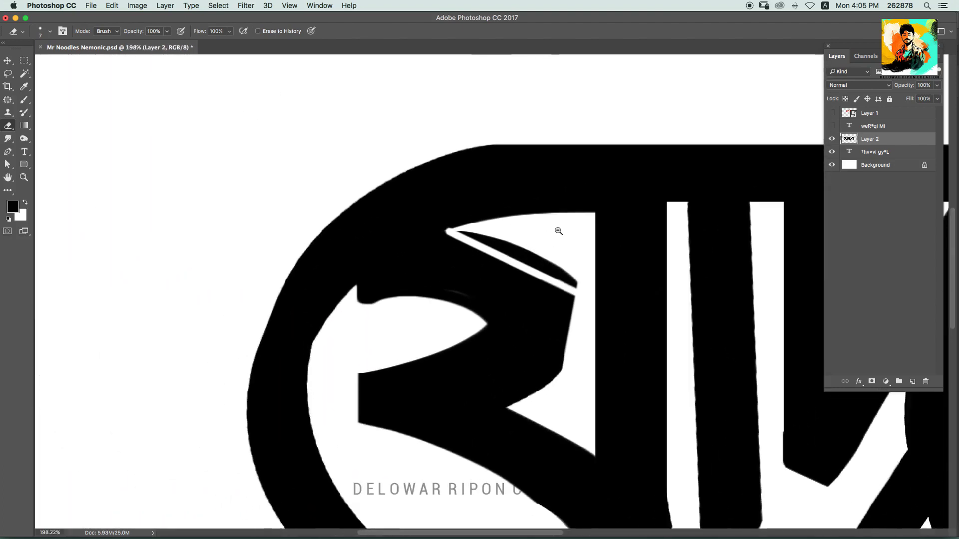
{"action": "scroll", "coordinate": [557, 230], "scroll_direction": "up", "scroll_amount": 3}
{"action": "left_click_drag", "start_coordinate": [564, 274], "coordinate": [451, 235]}
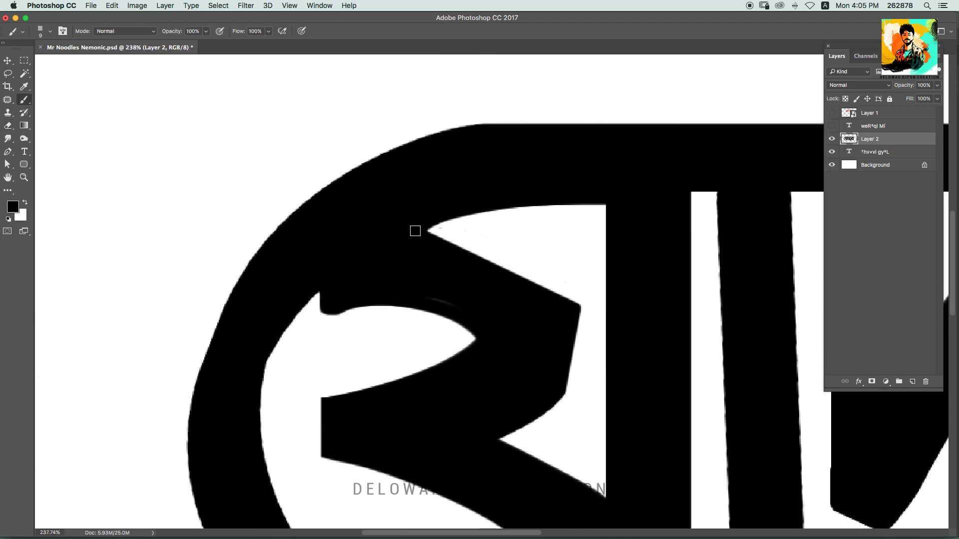
{"action": "scroll", "coordinate": [430, 220], "scroll_direction": "left", "scroll_amount": 5}
Erase straight cuts up and around the notch, then widen and round the cut
{"action": "key", "text": "e"}
{"action": "left_click", "coordinate": [428, 182], "text": "shift"}
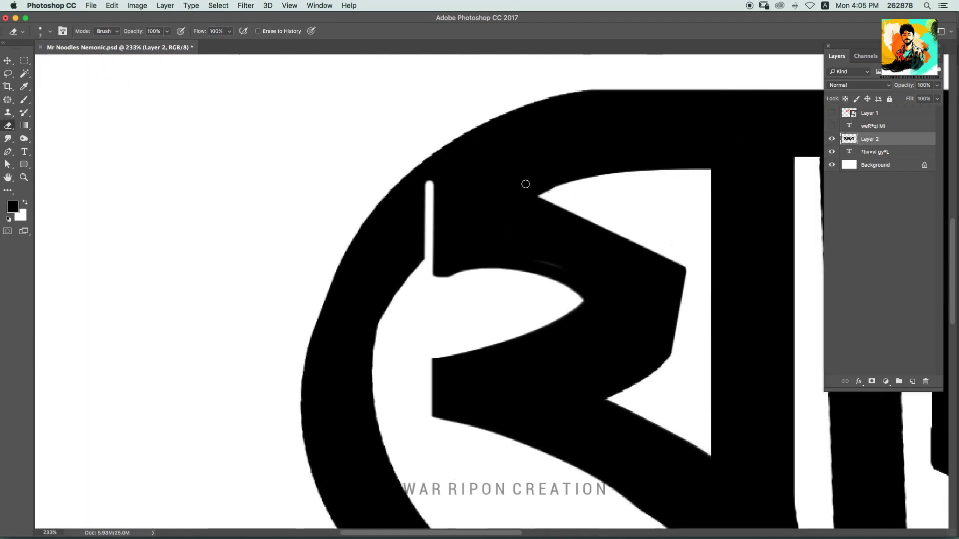
{"action": "left_click", "coordinate": [685, 263], "text": "shift"}
{"action": "key", "text": "ctrl+z"}
{"action": "left_click", "coordinate": [440, 172], "text": "shift"}
{"action": "left_click_drag", "start_coordinate": [440, 173], "coordinate": [431, 193]}
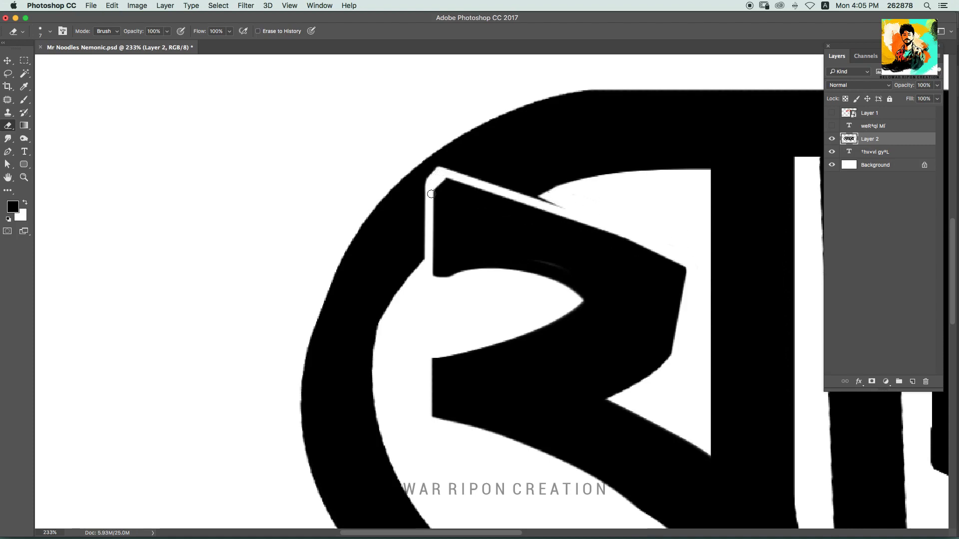
{"action": "left_click_drag", "start_coordinate": [427, 277], "coordinate": [443, 282]}
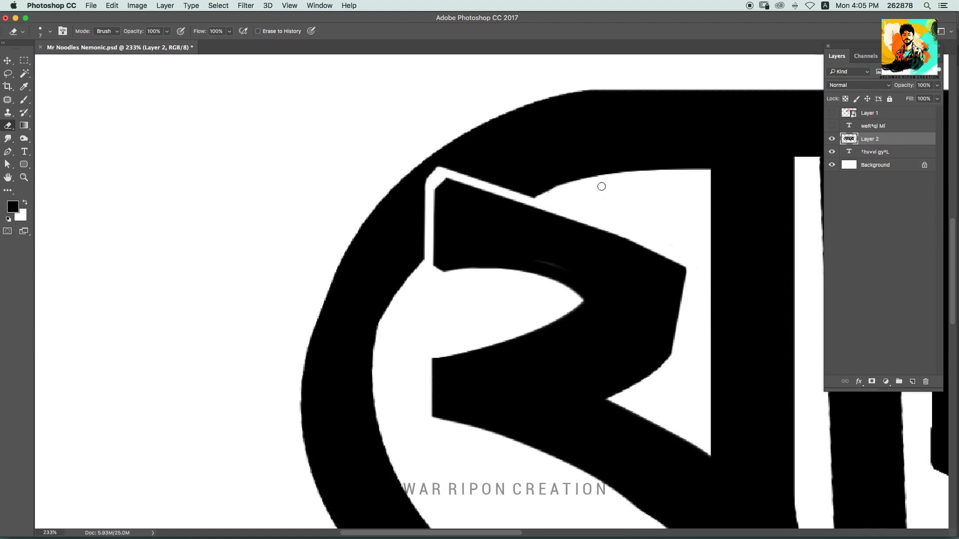
{"action": "scroll", "coordinate": [602, 186], "scroll_direction": "down", "scroll_amount": 5}
Paint black strokes along the inner lower curve to close the white gap
{"action": "key", "text": "v"}
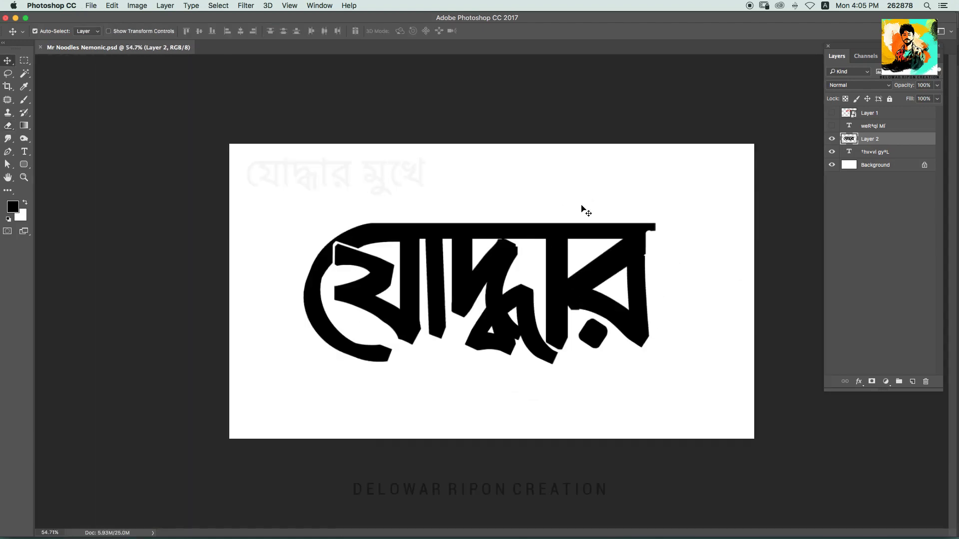
{"action": "scroll", "coordinate": [417, 273], "scroll_direction": "up", "scroll_amount": 2}
{"action": "key", "text": "b"}
{"action": "scroll", "coordinate": [453, 300], "scroll_direction": "up", "scroll_amount": 2}
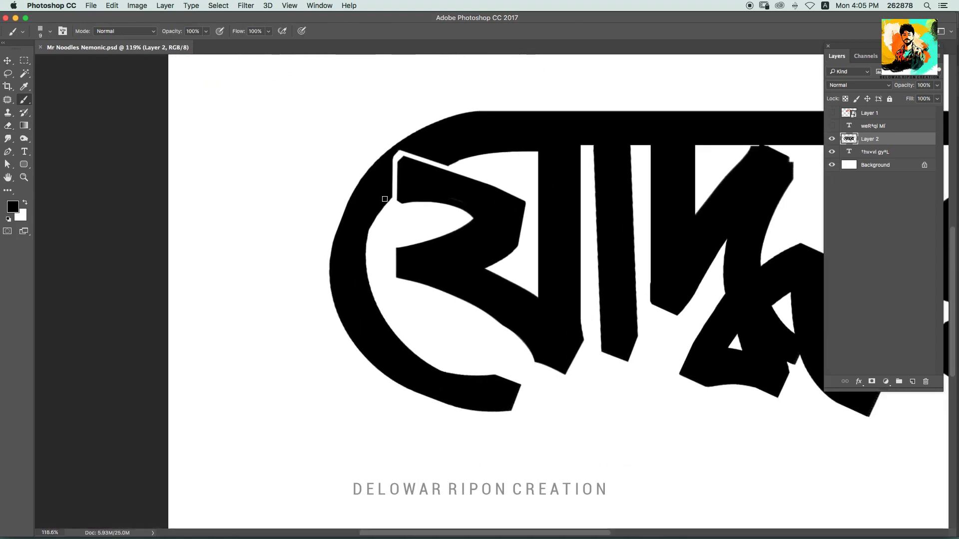
{"action": "scroll", "coordinate": [359, 250], "scroll_direction": "up", "scroll_amount": 2}
{"action": "scroll", "coordinate": [358, 220], "scroll_direction": "up", "scroll_amount": 1}
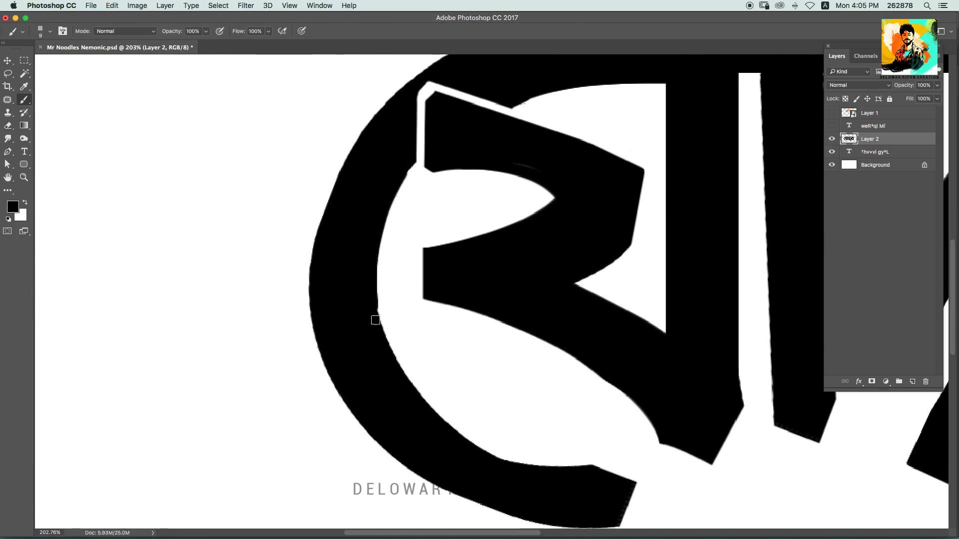
{"action": "scroll", "coordinate": [413, 274], "scroll_direction": "down", "scroll_amount": 3}
{"action": "left_click_drag", "start_coordinate": [342, 228], "coordinate": [574, 379]}
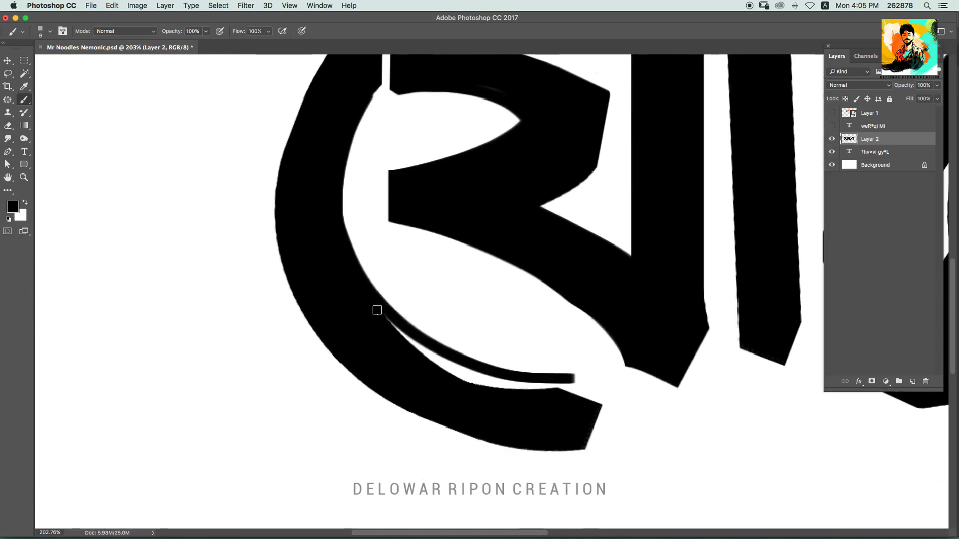
{"action": "mouse_move", "coordinate": [377, 310]}
{"action": "left_mouse_down"}
{"action": "mouse_move", "coordinate": [552, 387]}
{"action": "mouse_move", "coordinate": [600, 379]}
{"action": "mouse_move", "coordinate": [601, 401]}
{"action": "left_mouse_up"}
Erase the tail's right edge straight and cut its bottom-right corner to square it off
{"action": "key", "text": "e"}
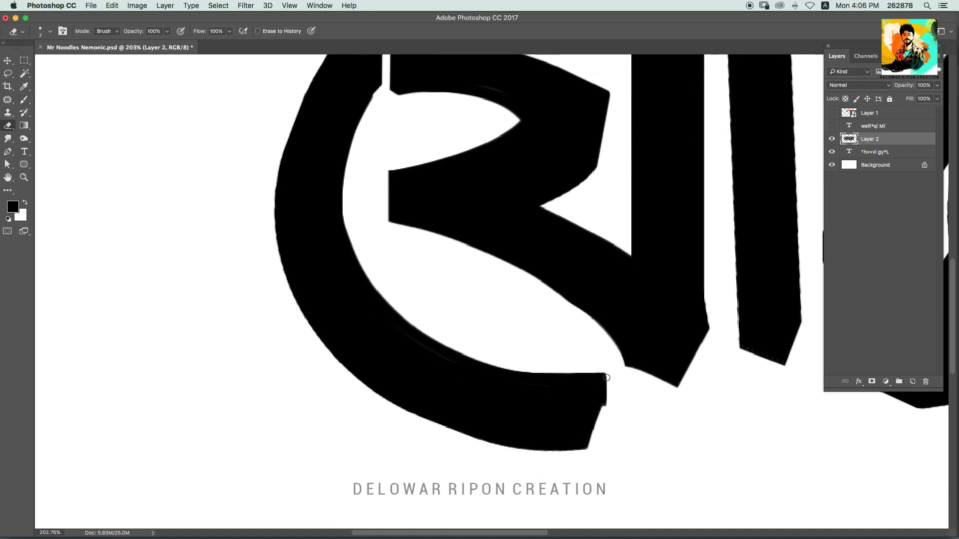
{"action": "left_click_drag", "start_coordinate": [606, 367], "coordinate": [605, 407]}
{"action": "mouse_move", "coordinate": [607, 407]}
{"action": "left_mouse_down"}
{"action": "mouse_move", "coordinate": [569, 449]}
{"action": "mouse_move", "coordinate": [608, 409]}
{"action": "left_mouse_up"}
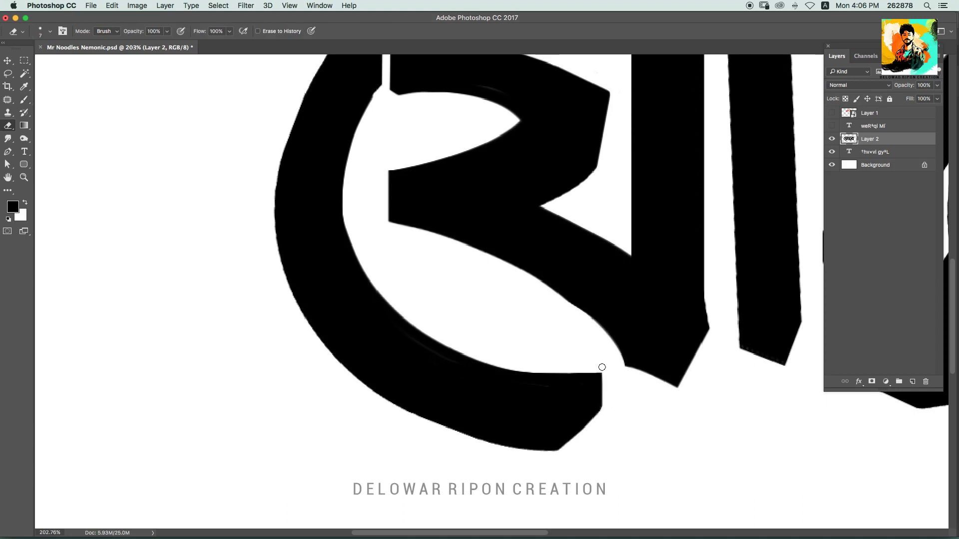
{"action": "scroll", "coordinate": [602, 367], "scroll_direction": "down", "scroll_amount": 3}
{"action": "key", "text": "b"}
{"action": "scroll", "coordinate": [650, 350], "scroll_direction": "right", "scroll_amount": 3}
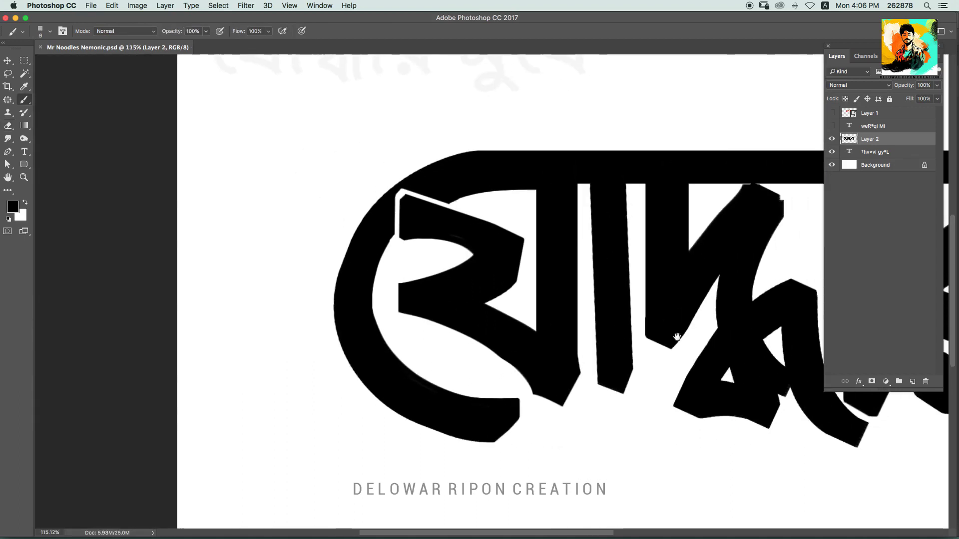
{"action": "scroll", "coordinate": [674, 339], "scroll_direction": "down", "scroll_amount": 3}
Erase the stray grey line and white slivers along the central conjunct's edges
{"action": "scroll", "coordinate": [596, 279], "scroll_direction": "right", "scroll_amount": 3}
{"action": "scroll", "coordinate": [550, 219], "scroll_direction": "up", "scroll_amount": 5}
{"action": "key", "text": "w"}
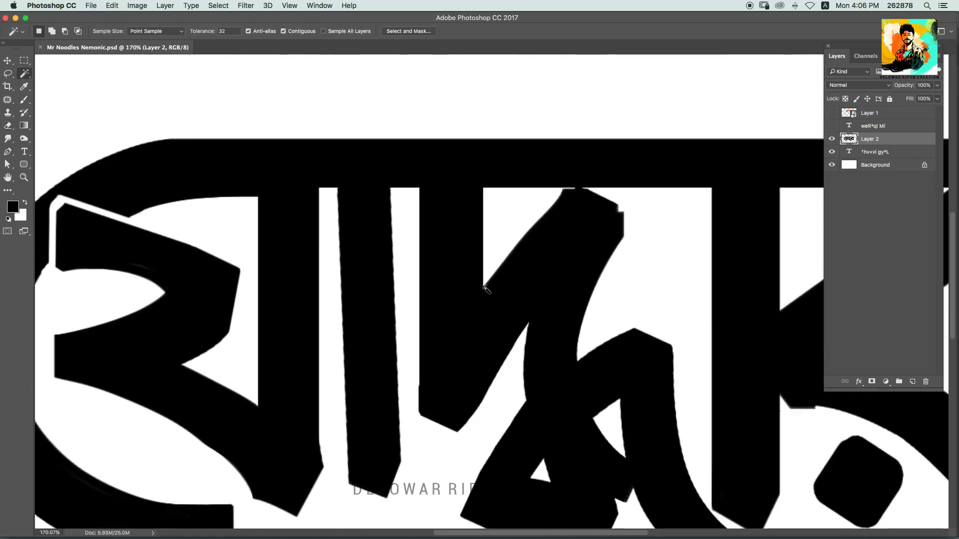
{"action": "key", "text": "e"}
{"action": "mouse_move", "coordinate": [484, 287]}
{"action": "left_mouse_down"}
{"action": "mouse_move", "coordinate": [570, 190]}
{"action": "mouse_move", "coordinate": [623, 219]}
{"action": "left_mouse_up"}
{"action": "scroll", "coordinate": [597, 194], "scroll_direction": "up", "scroll_amount": 3}
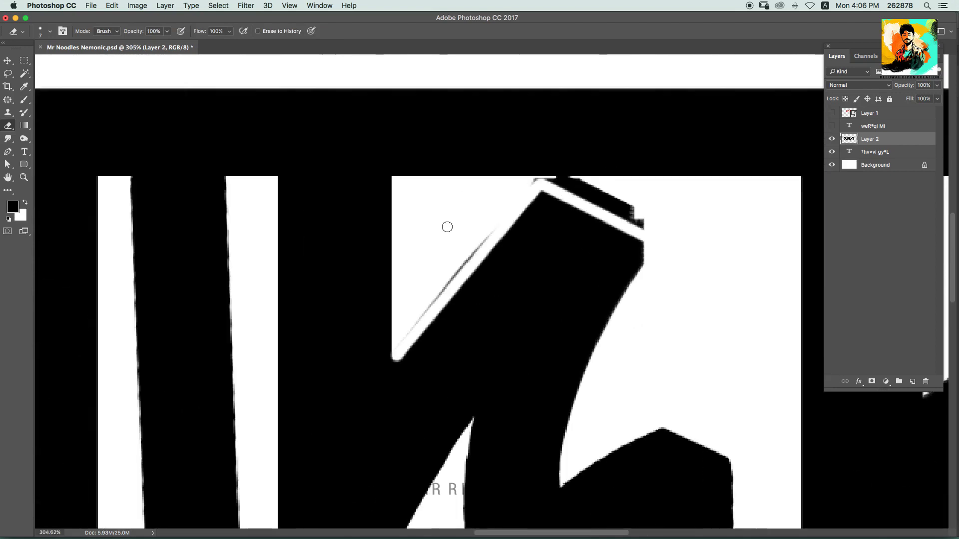
{"action": "mouse_move", "coordinate": [400, 344]}
{"action": "left_mouse_down"}
{"action": "mouse_move", "coordinate": [538, 186]}
{"action": "mouse_move", "coordinate": [570, 180]}
{"action": "mouse_move", "coordinate": [619, 208]}
{"action": "mouse_move", "coordinate": [551, 191]}
{"action": "mouse_move", "coordinate": [643, 248]}
{"action": "left_mouse_up"}
{"action": "scroll", "coordinate": [643, 247], "scroll_direction": "down", "scroll_amount": 3}
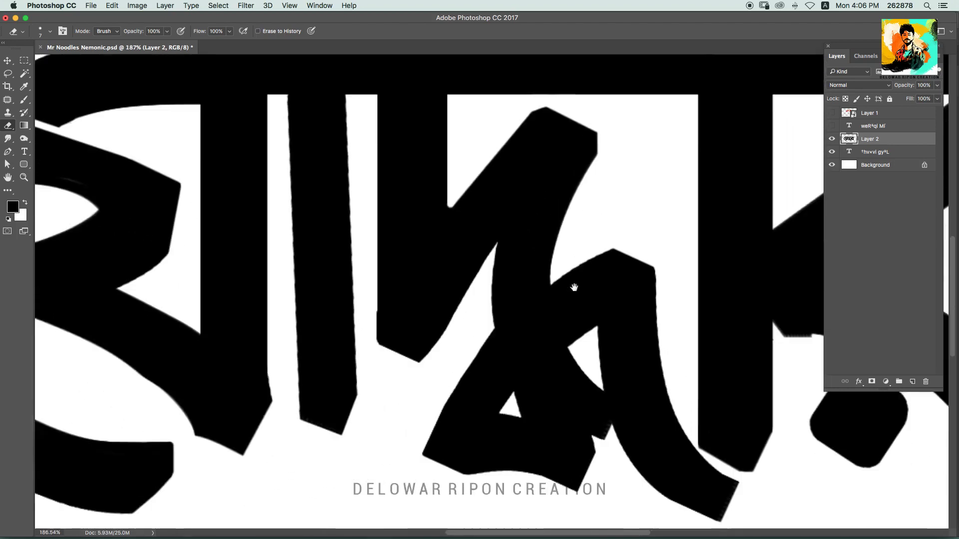
{"action": "scroll", "coordinate": [571, 280], "scroll_direction": "down", "scroll_amount": 2}
{"action": "mouse_move", "coordinate": [565, 255]}
{"action": "left_mouse_down"}
{"action": "mouse_move", "coordinate": [597, 382]}
{"action": "mouse_move", "coordinate": [582, 280]}
{"action": "mouse_move", "coordinate": [616, 373]}
{"action": "mouse_move", "coordinate": [602, 311]}
{"action": "left_mouse_up"}
Enlarge the hole into a triangle, straighten the left diagonal, and round the lower-left corner
{"action": "mouse_move", "coordinate": [494, 313]}
{"action": "left_mouse_down"}
{"action": "mouse_move", "coordinate": [505, 343]}
{"action": "mouse_move", "coordinate": [482, 338]}
{"action": "mouse_move", "coordinate": [510, 346]}
{"action": "mouse_move", "coordinate": [494, 305]}
{"action": "mouse_move", "coordinate": [479, 337]}
{"action": "left_mouse_up"}
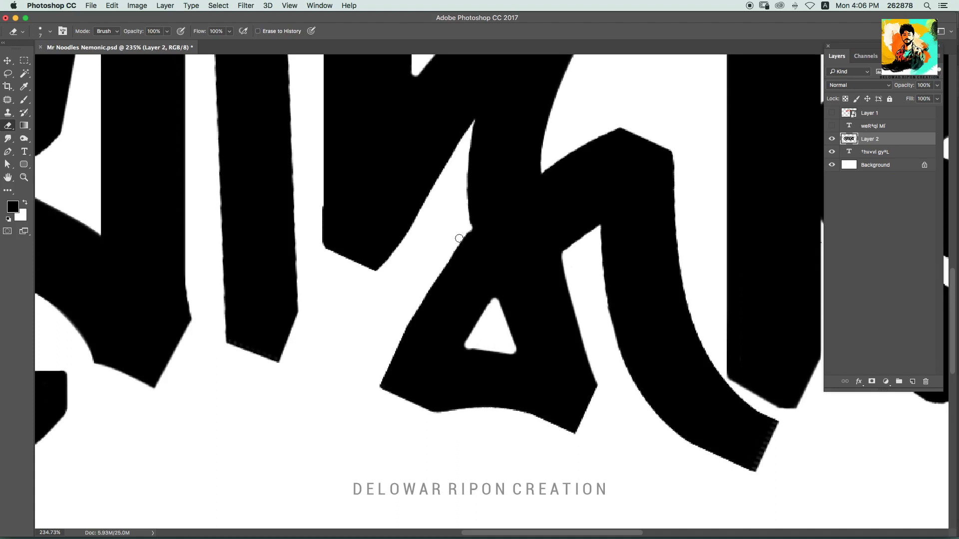
{"action": "mouse_move", "coordinate": [459, 238]}
{"action": "left_mouse_down"}
{"action": "mouse_move", "coordinate": [379, 385]}
{"action": "mouse_move", "coordinate": [421, 301]}
{"action": "left_mouse_up"}
{"action": "mouse_move", "coordinate": [377, 383]}
{"action": "left_mouse_down"}
{"action": "mouse_move", "coordinate": [440, 421]}
{"action": "mouse_move", "coordinate": [577, 434]}
{"action": "mouse_move", "coordinate": [597, 387]}
{"action": "left_mouse_up"}
{"action": "scroll", "coordinate": [599, 246], "scroll_direction": "up", "scroll_amount": 2}
{"action": "mouse_move", "coordinate": [382, 440]}
{"action": "left_mouse_down"}
{"action": "mouse_move", "coordinate": [649, 173]}
{"action": "mouse_move", "coordinate": [400, 374]}
{"action": "left_mouse_up"}
{"action": "key", "text": "ctrl+z"}
{"action": "scroll", "coordinate": [473, 321], "scroll_direction": "down", "scroll_amount": 5}
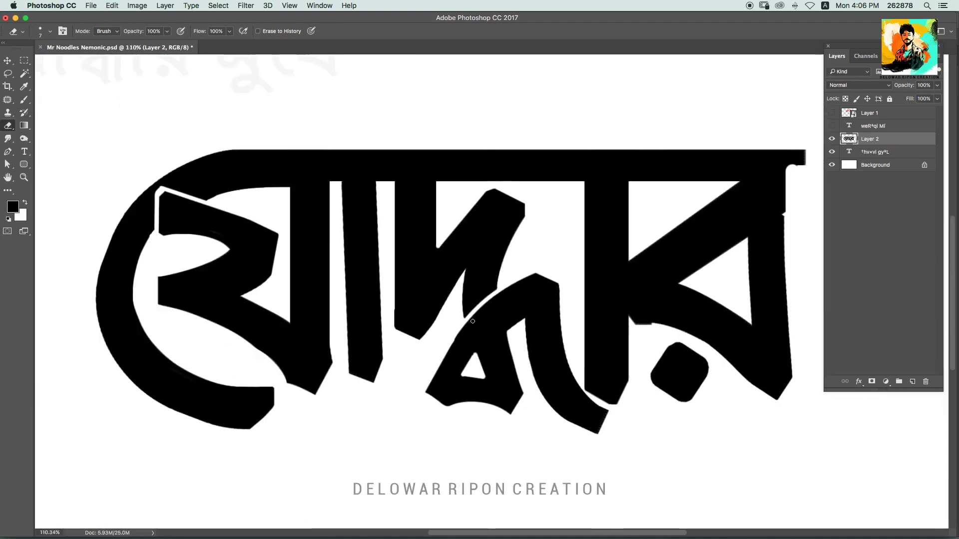
Undo the curved gap and paint the letter stem's left edge smoothly black
{"action": "key", "text": "ctrl+z"}
{"action": "scroll", "coordinate": [495, 260], "scroll_direction": "up", "scroll_amount": 2}
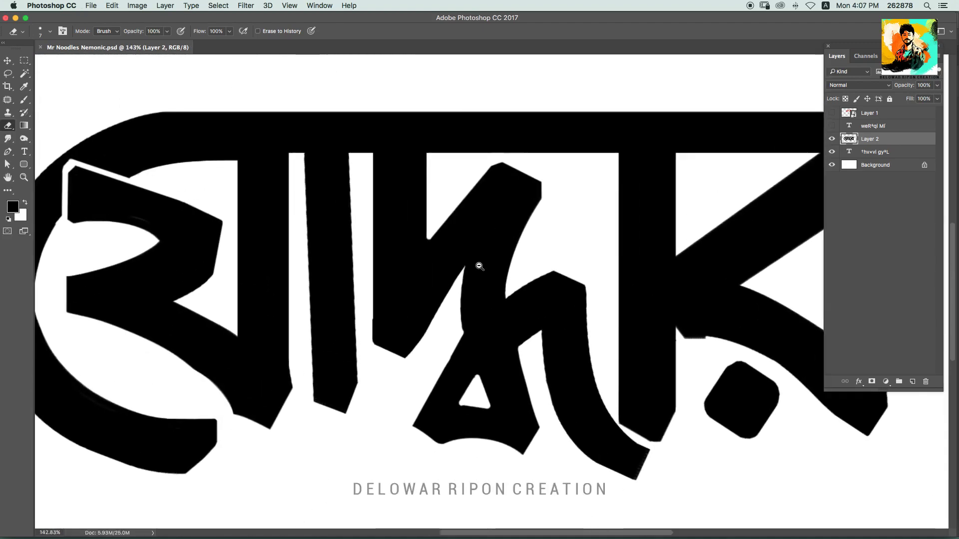
{"action": "scroll", "coordinate": [449, 300], "scroll_direction": "up", "scroll_amount": 2}
{"action": "key", "text": "b"}
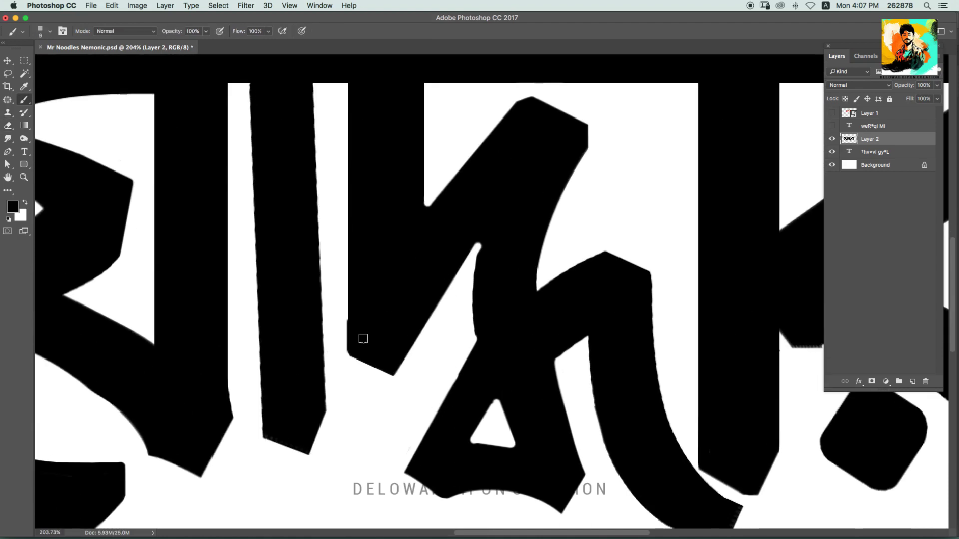
{"action": "scroll", "coordinate": [349, 348], "scroll_direction": "down", "scroll_amount": 2}
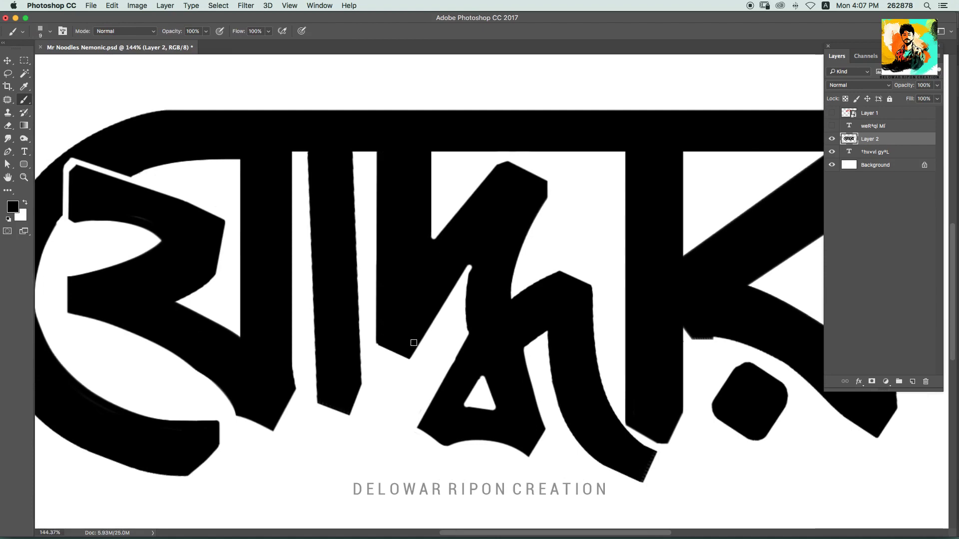
{"action": "mouse_move", "coordinate": [478, 263]}
{"action": "left_mouse_down"}
{"action": "mouse_move", "coordinate": [474, 339]}
{"action": "mouse_move", "coordinate": [443, 427]}
{"action": "left_mouse_up"}
Erase the black letter's lower-left edge clean and test a sliver erase on the curved stem
{"action": "scroll", "coordinate": [422, 457], "scroll_direction": "up", "scroll_amount": 5}
{"action": "key", "text": "e"}
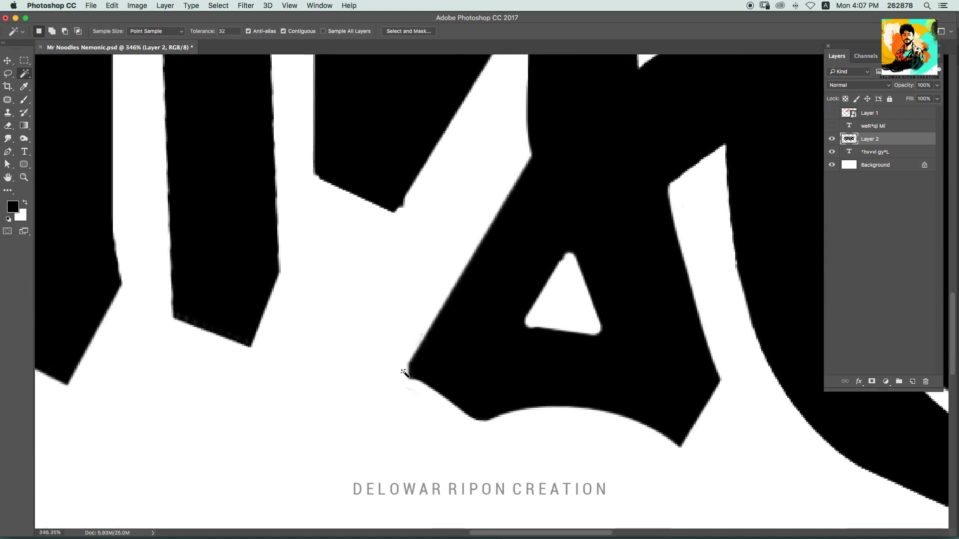
{"action": "left_click_drag", "start_coordinate": [402, 379], "coordinate": [459, 427]}
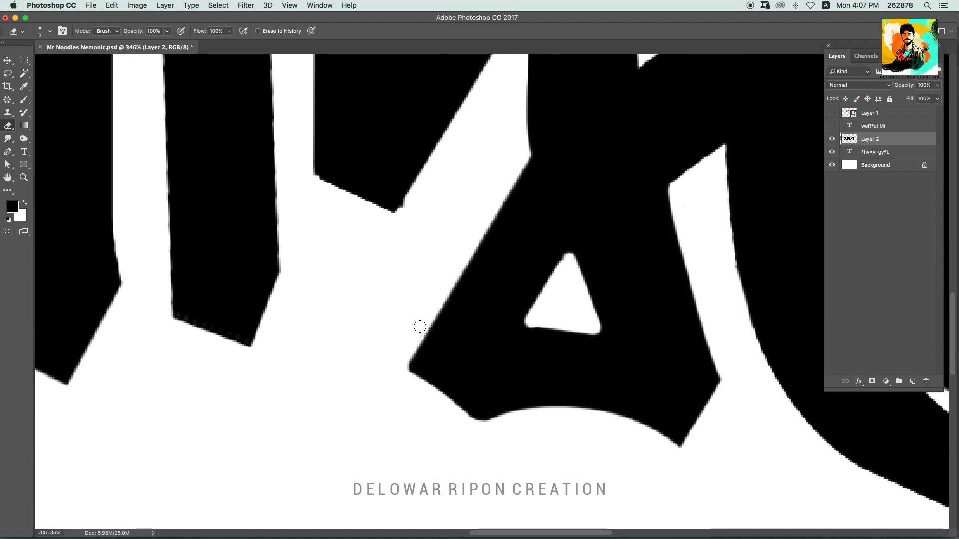
{"action": "scroll", "coordinate": [587, 280], "scroll_direction": "down", "scroll_amount": 5}
{"action": "scroll", "coordinate": [571, 238], "scroll_direction": "right", "scroll_amount": 5}
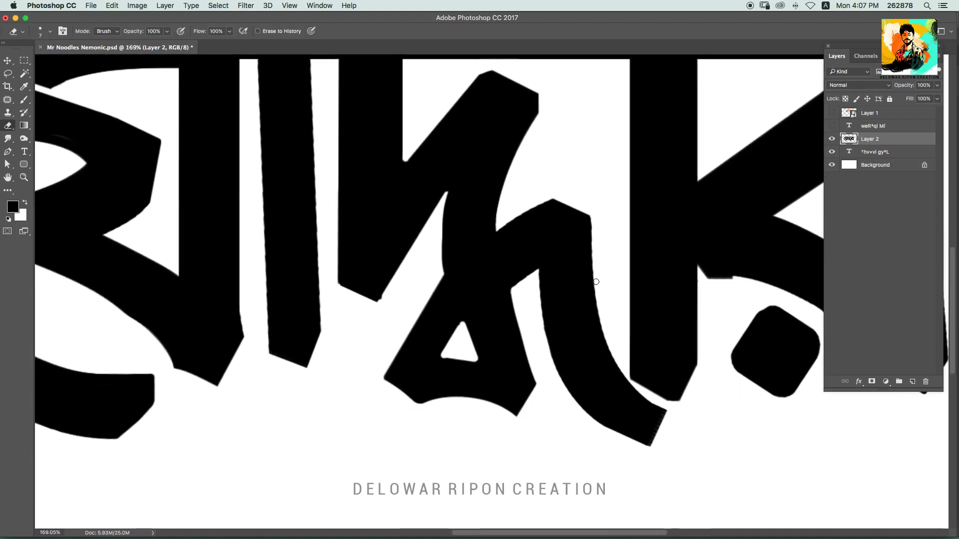
{"action": "left_click_drag", "start_coordinate": [595, 214], "coordinate": [709, 431]}
{"action": "key", "text": "ctrl+z"}
{"action": "key", "text": "ctrl+z"}
{"action": "key", "text": "ctrl+z"}
{"action": "key", "text": "ctrl+z"}
Erase a thin band along the curved stem, comparing before and after with undo
{"action": "scroll", "coordinate": [616, 373], "scroll_direction": "down", "scroll_amount": 3}
{"action": "scroll", "coordinate": [606, 297], "scroll_direction": "up", "scroll_amount": 5}
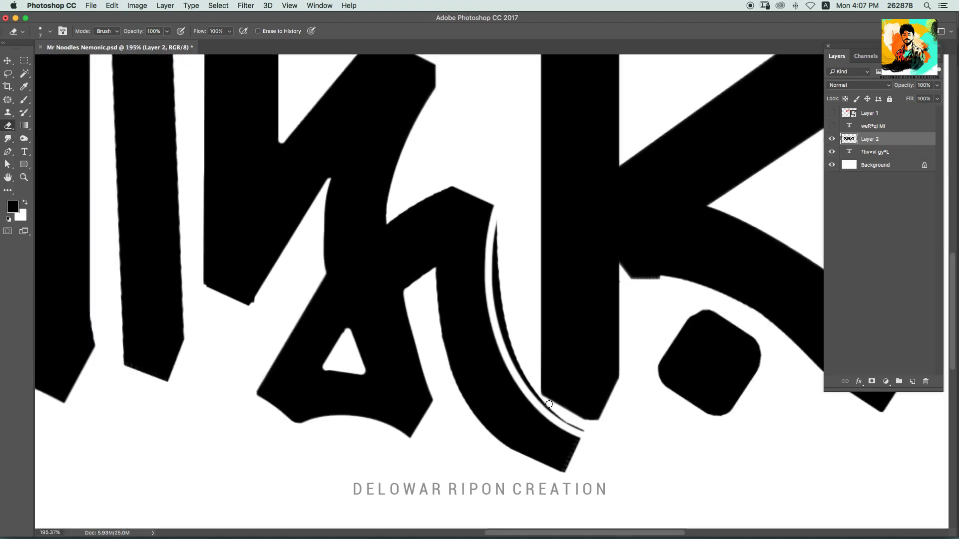
{"action": "left_click_drag", "start_coordinate": [435, 280], "coordinate": [477, 419]}
{"action": "key", "text": "ctrl+z"}
{"action": "left_click_drag", "start_coordinate": [437, 263], "coordinate": [509, 450]}
{"action": "key", "text": "ctrl+z"}
{"action": "left_click_drag", "start_coordinate": [439, 263], "coordinate": [514, 452]}
{"action": "scroll", "coordinate": [545, 370], "scroll_direction": "down", "scroll_amount": 3}
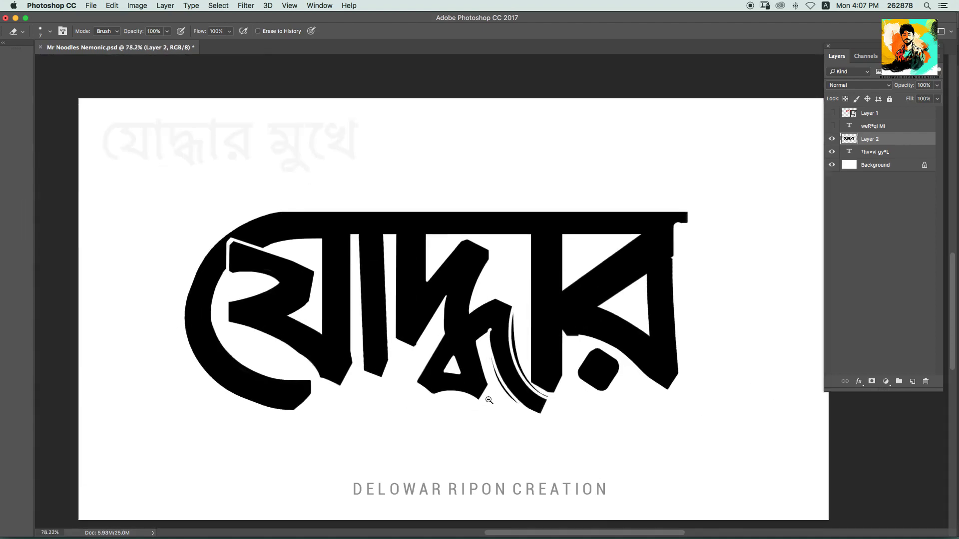
{"action": "scroll", "coordinate": [515, 272], "scroll_direction": "up", "scroll_amount": 3}
{"action": "scroll", "coordinate": [496, 282], "scroll_direction": "down", "scroll_amount": 3}
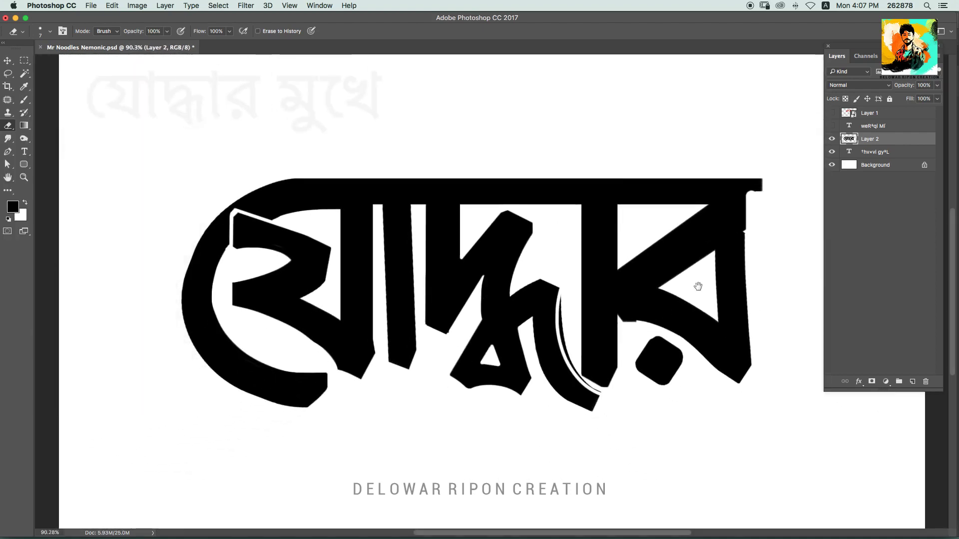
Paint the headline bar's top-right corner and the last stem's right edge black
{"action": "left_click_drag", "start_coordinate": [697, 287], "coordinate": [641, 283]}
{"action": "key", "text": "b"}
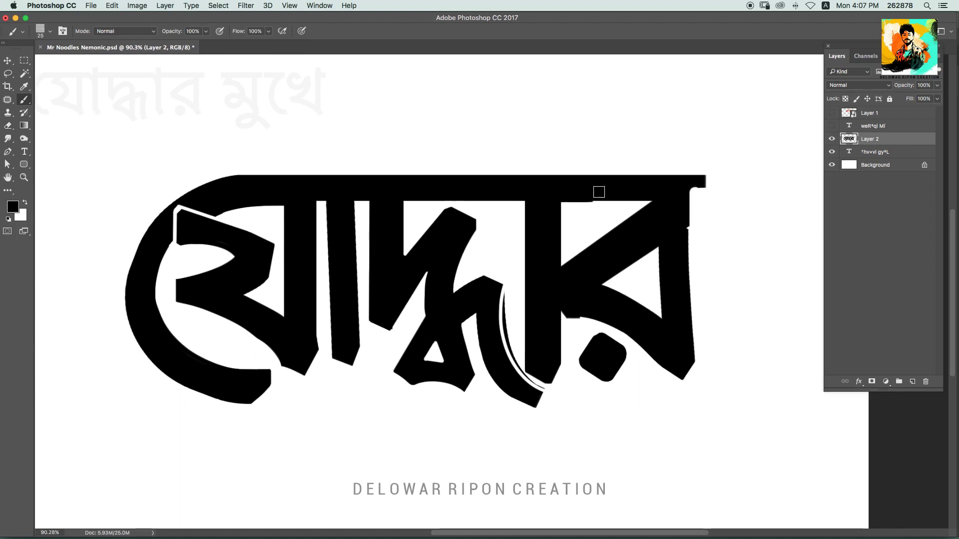
{"action": "left_click_drag", "start_coordinate": [599, 192], "coordinate": [699, 183]}
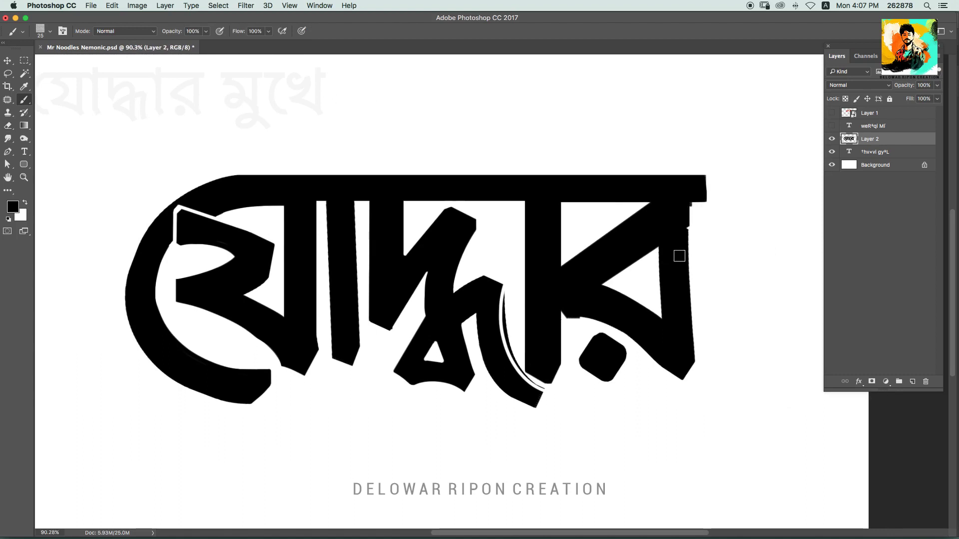
{"action": "left_click", "coordinate": [690, 359], "text": "shift"}
Erase a thin straight line along the stem's diagonal edge
{"action": "scroll", "coordinate": [559, 295], "scroll_direction": "up", "scroll_amount": 3}
{"action": "key", "text": "e"}
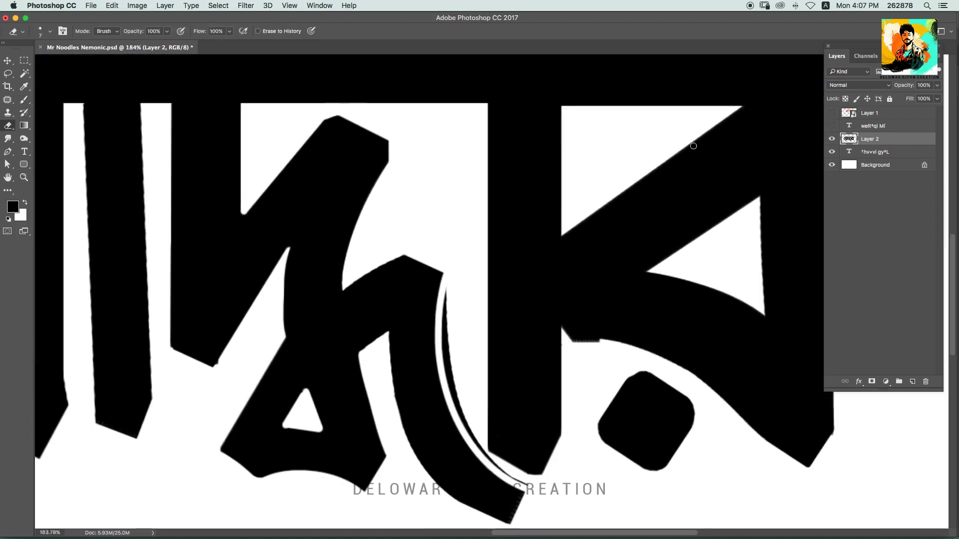
{"action": "left_click", "coordinate": [570, 344], "text": "shift"}
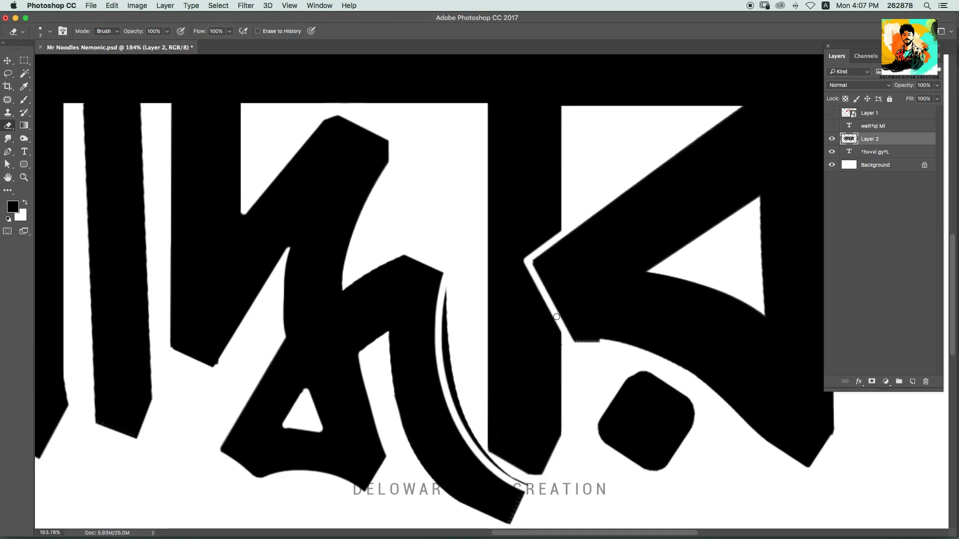
{"action": "left_click", "coordinate": [574, 344], "text": "shift"}
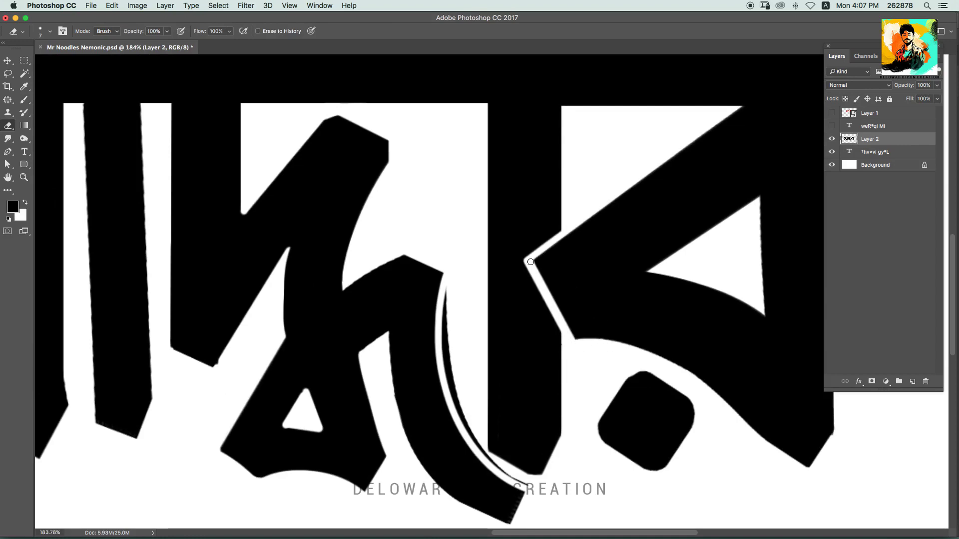
{"action": "scroll", "coordinate": [531, 262], "scroll_direction": "down", "scroll_amount": 1}
{"action": "scroll", "coordinate": [574, 261], "scroll_direction": "down", "scroll_amount": 1}
{"action": "scroll", "coordinate": [635, 332], "scroll_direction": "down", "scroll_amount": 2}
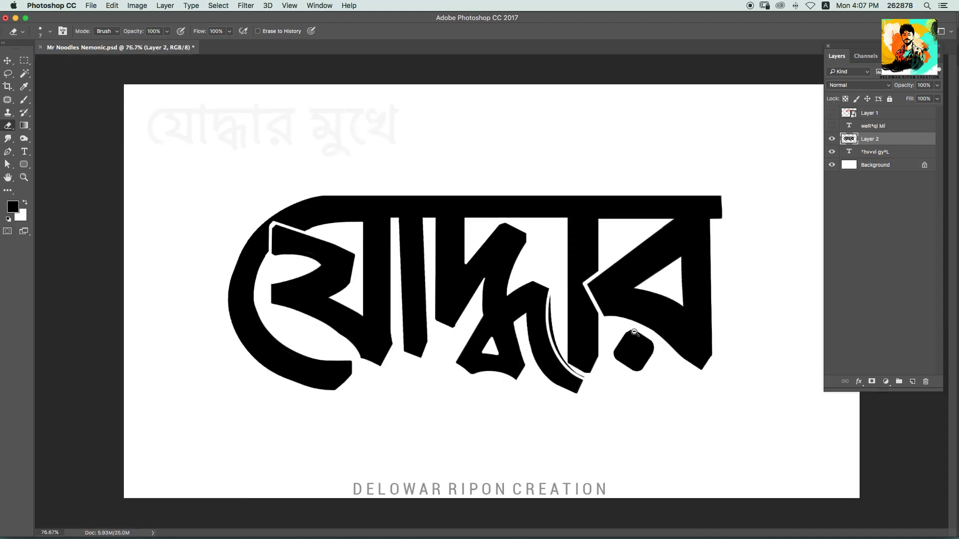
{"action": "scroll", "coordinate": [634, 333], "scroll_direction": "up", "scroll_amount": 2}
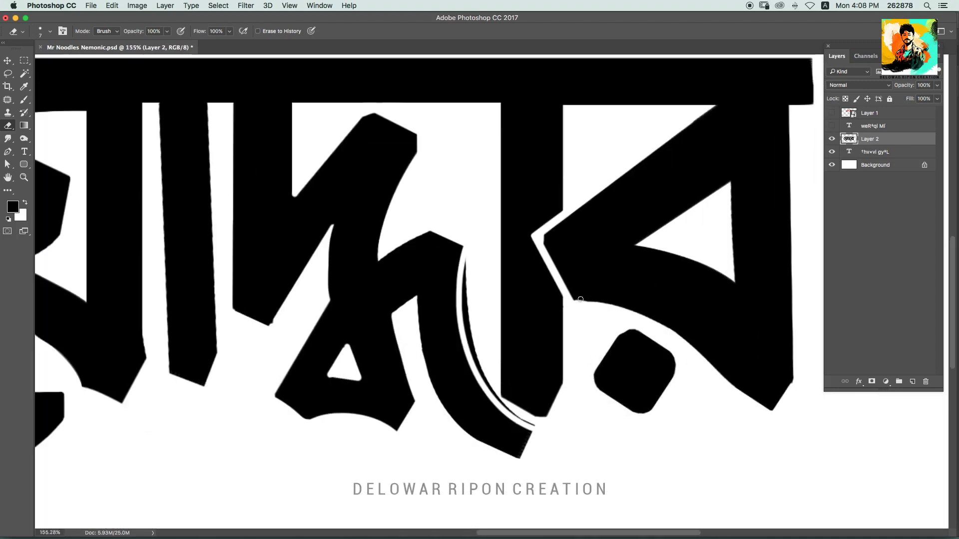
Erase the black sliver under the diagonal stroke and trim its bottom corner
{"action": "left_click_drag", "start_coordinate": [581, 299], "coordinate": [708, 363]}
{"action": "left_click_drag", "start_coordinate": [771, 425], "coordinate": [612, 304]}
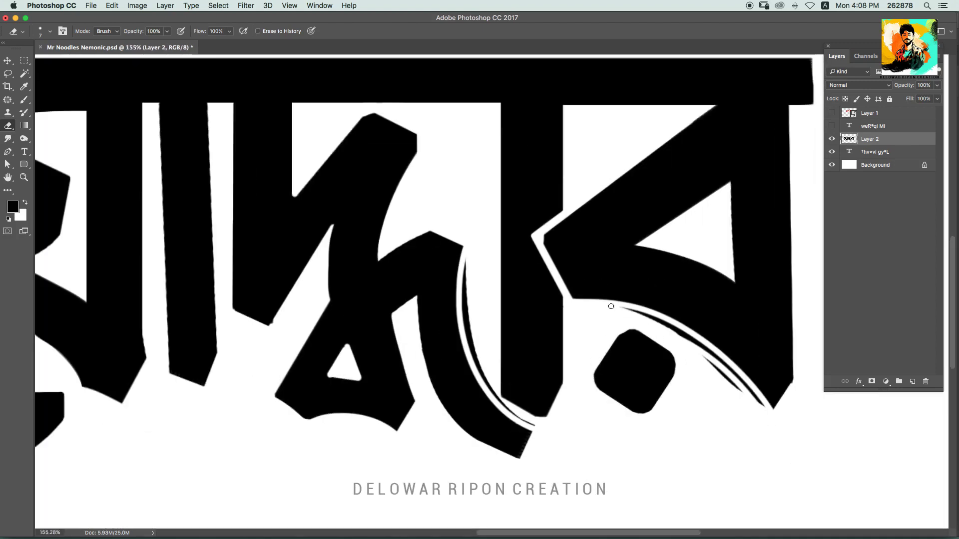
{"action": "left_click_drag", "start_coordinate": [742, 392], "coordinate": [624, 314]}
{"action": "left_click_drag", "start_coordinate": [700, 350], "coordinate": [619, 312]}
{"action": "mouse_move", "coordinate": [706, 346]}
{"action": "left_mouse_down"}
{"action": "mouse_move", "coordinate": [762, 404]}
{"action": "mouse_move", "coordinate": [793, 388]}
{"action": "left_mouse_up"}
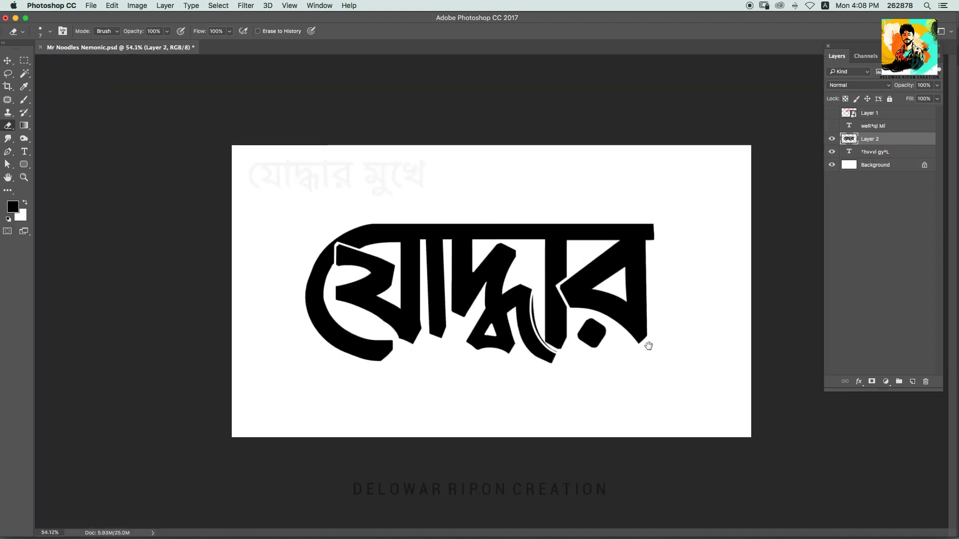
Try painting black along the triangle notch edge, then undo those strokes
{"action": "key", "text": "ctrl+0"}
{"action": "key", "text": "w"}
{"action": "key", "text": "ctrl+z"}
{"action": "key", "text": "b"}
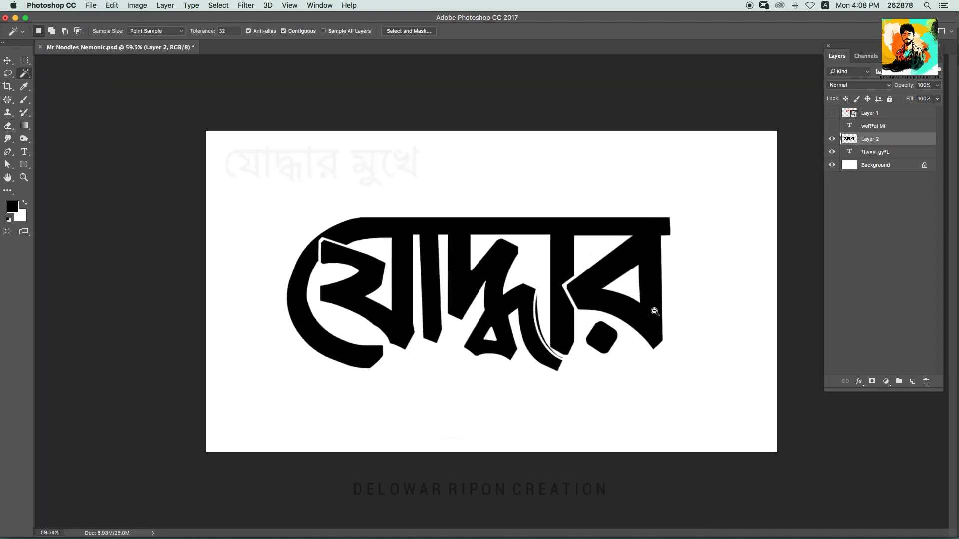
{"action": "scroll", "coordinate": [632, 325], "scroll_direction": "up", "scroll_amount": 5}
{"action": "mouse_move", "coordinate": [561, 236]}
{"action": "left_mouse_down"}
{"action": "mouse_move", "coordinate": [615, 210]}
{"action": "mouse_move", "coordinate": [598, 245]}
{"action": "mouse_move", "coordinate": [602, 190]}
{"action": "left_mouse_up"}
{"action": "key", "text": "ctrl+0"}
{"action": "scroll", "coordinate": [641, 212], "scroll_direction": "up", "scroll_amount": 4}
{"action": "key", "text": "ctrl+z"}
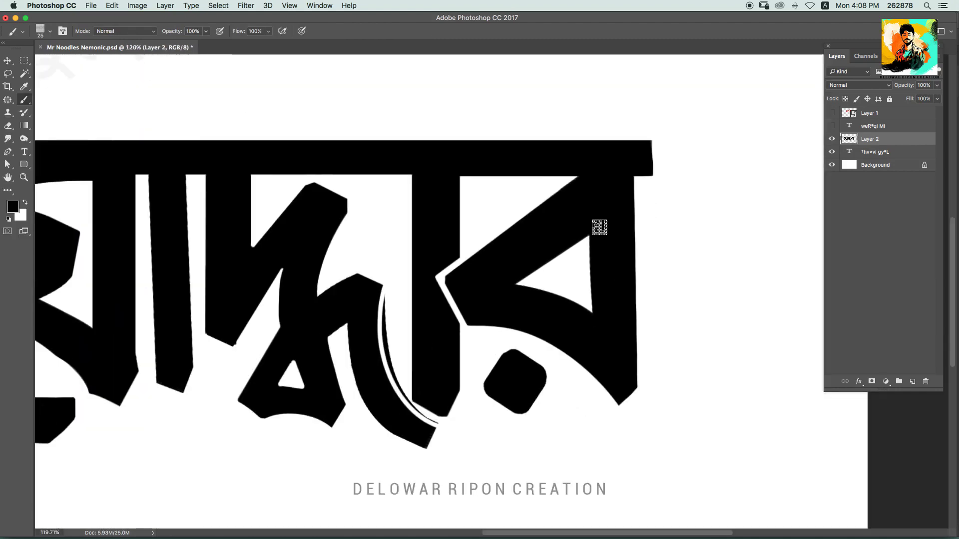
{"action": "left_click_drag", "start_coordinate": [600, 225], "coordinate": [579, 317]}
{"action": "key", "text": "ctrl+z"}
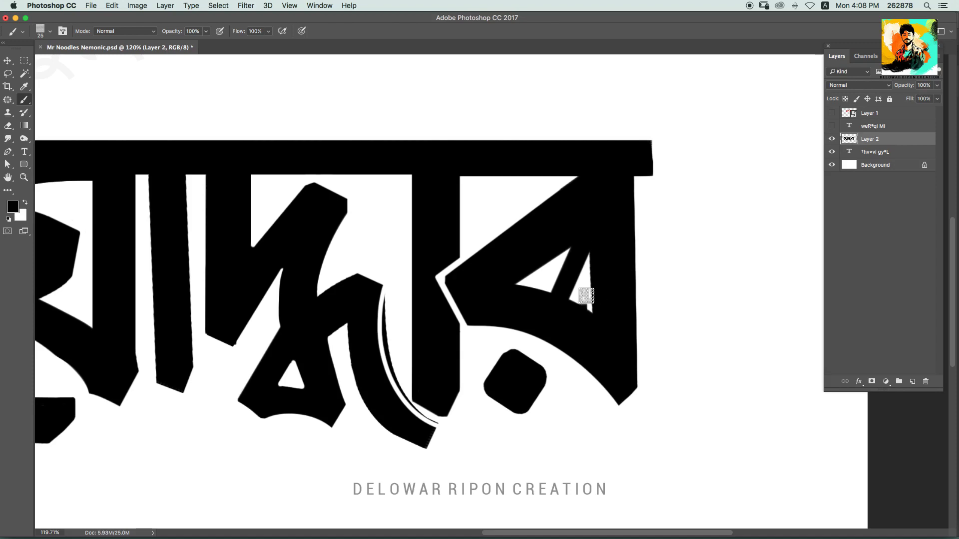
{"action": "scroll", "coordinate": [600, 290], "scroll_direction": "down", "scroll_amount": 5}
{"action": "scroll", "coordinate": [629, 288], "scroll_direction": "up", "scroll_amount": 5}
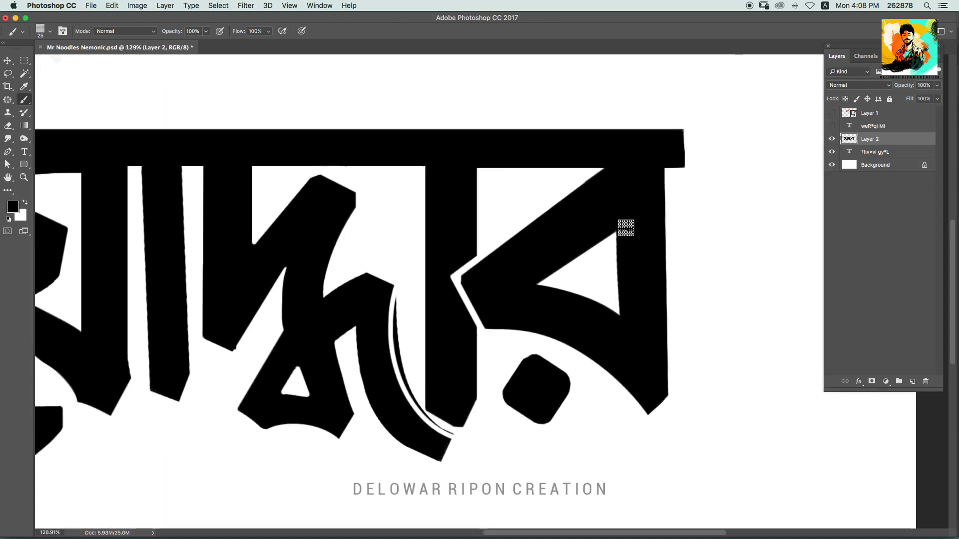
Magic Wand the dot of র, move it slightly up-right, apply and save
{"action": "key", "text": "w"}
{"action": "left_click", "coordinate": [555, 389]}
{"action": "key", "text": "ctrl+t"}
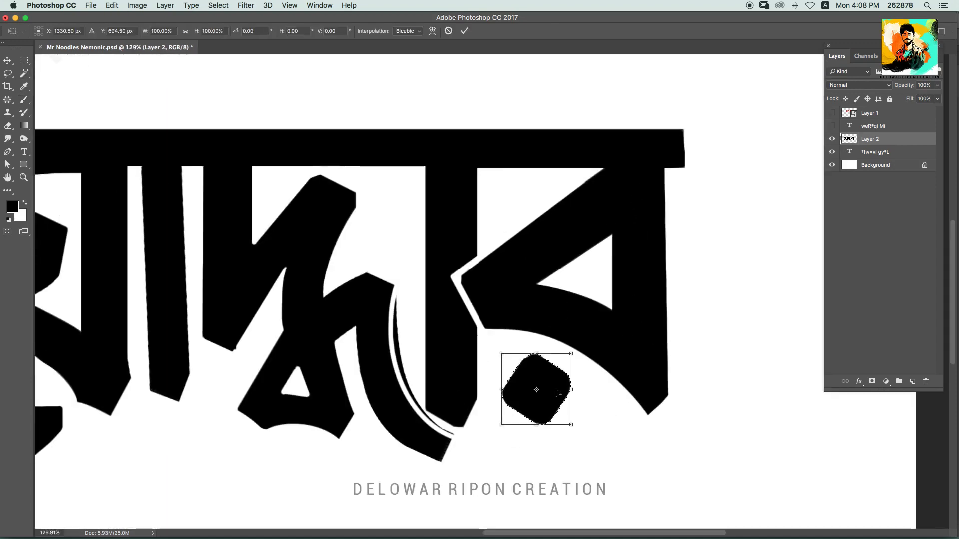
{"action": "left_click_drag", "start_coordinate": [555, 390], "coordinate": [561, 384]}
{"action": "key", "text": "ctrl+s"}
{"action": "key", "text": "Return"}
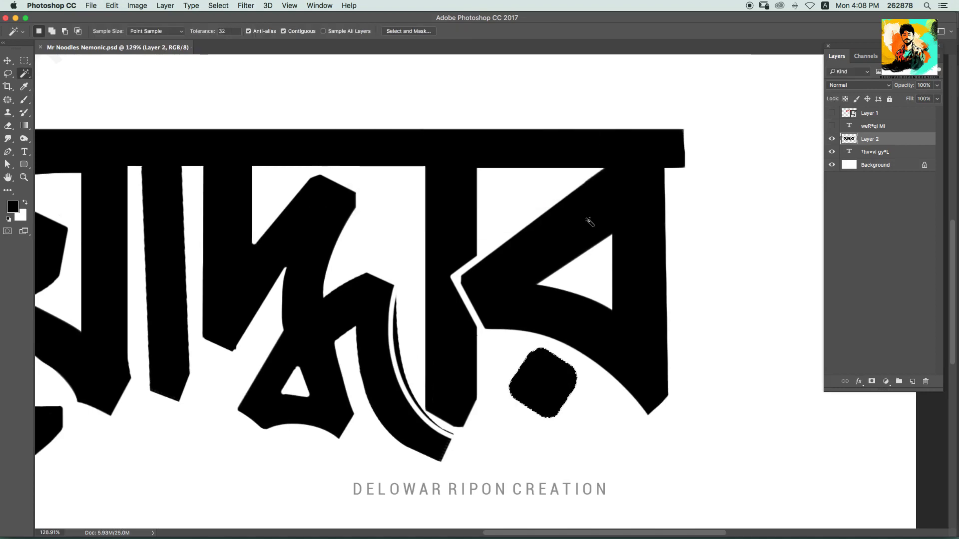
Erase the thin curved line and smooth the big curved stroke's left edge
{"action": "scroll", "coordinate": [592, 220], "scroll_direction": "down", "scroll_amount": 3}
{"action": "scroll", "coordinate": [490, 300], "scroll_direction": "up", "scroll_amount": 5}
{"action": "key", "text": "e"}
{"action": "left_click_drag", "start_coordinate": [491, 333], "coordinate": [544, 375]}
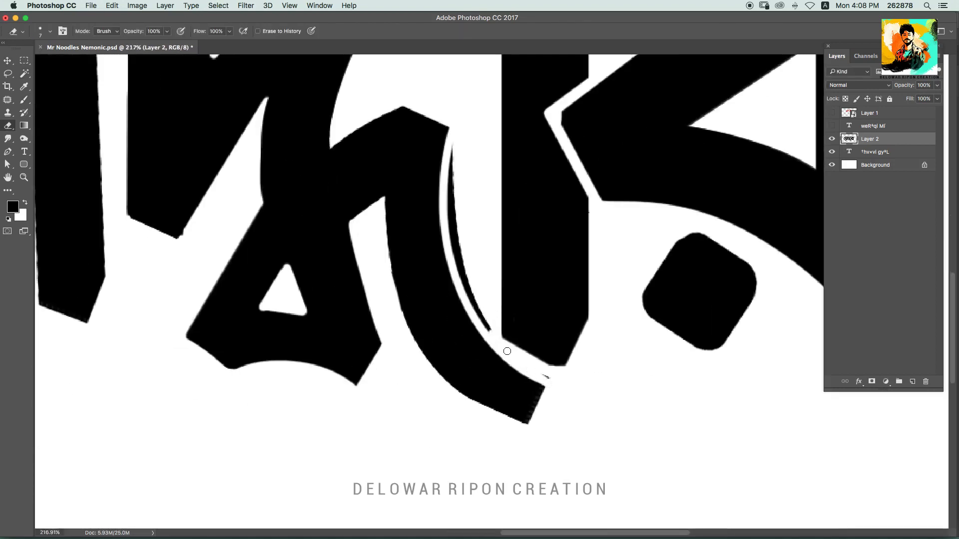
{"action": "left_click_drag", "start_coordinate": [399, 273], "coordinate": [440, 375]}
{"action": "left_click_drag", "start_coordinate": [390, 248], "coordinate": [525, 420]}
{"action": "key", "text": "ctrl+z"}
{"action": "left_click_drag", "start_coordinate": [392, 224], "coordinate": [440, 380]}
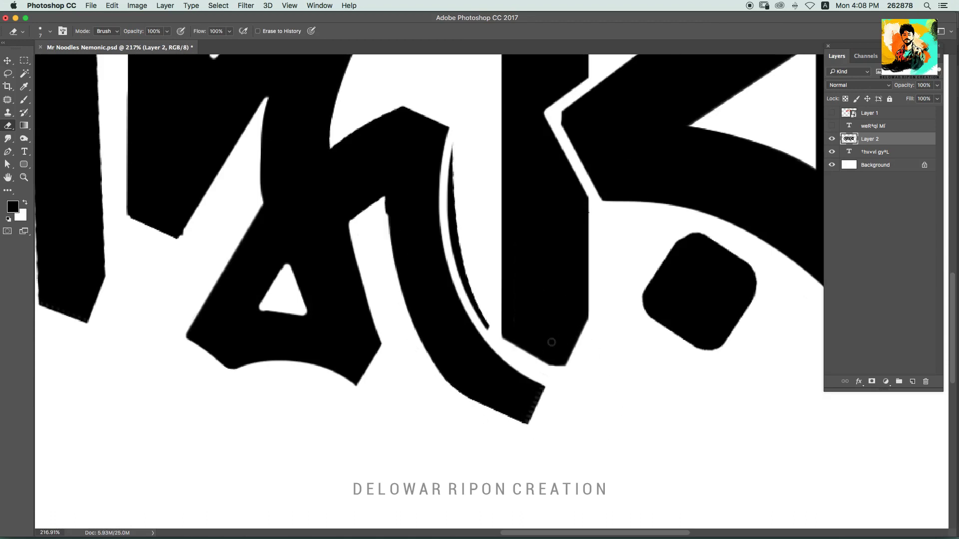
Scroll around to inspect the cleaned curved stroke
{"action": "scroll", "coordinate": [605, 378], "scroll_direction": "down", "scroll_amount": 5}
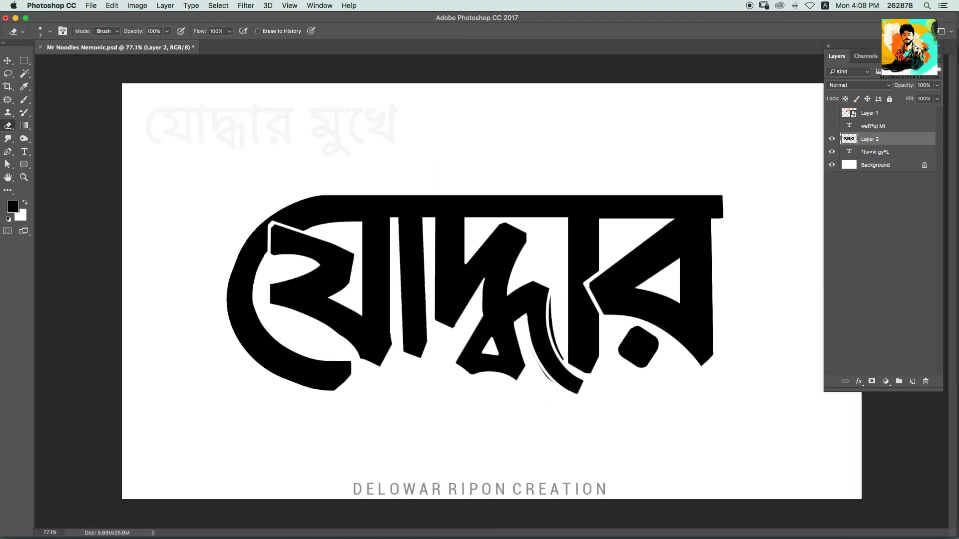
{"action": "scroll", "coordinate": [542, 410], "scroll_direction": "up", "scroll_amount": 5}
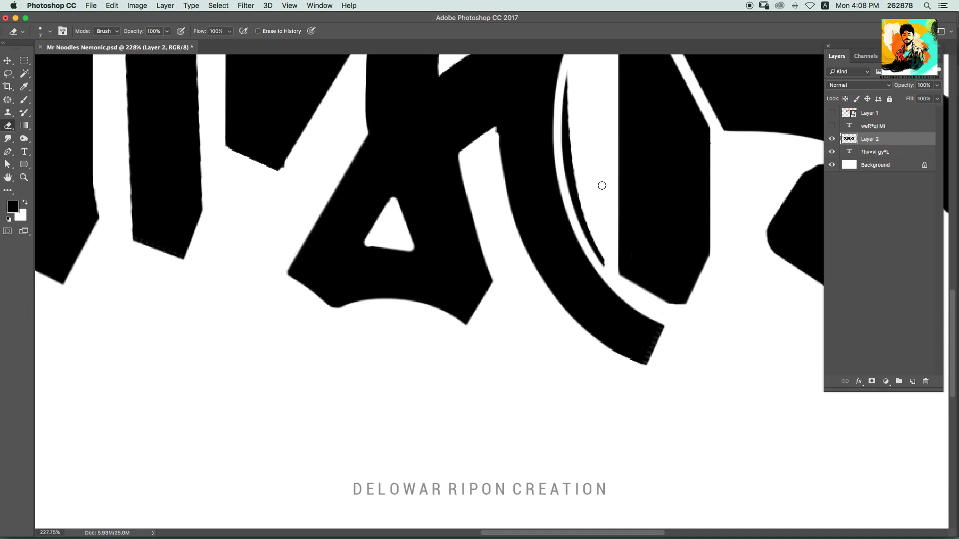
{"action": "scroll", "coordinate": [602, 185], "scroll_direction": "up", "scroll_amount": 3}
{"action": "scroll", "coordinate": [577, 185], "scroll_direction": "down", "scroll_amount": 2}
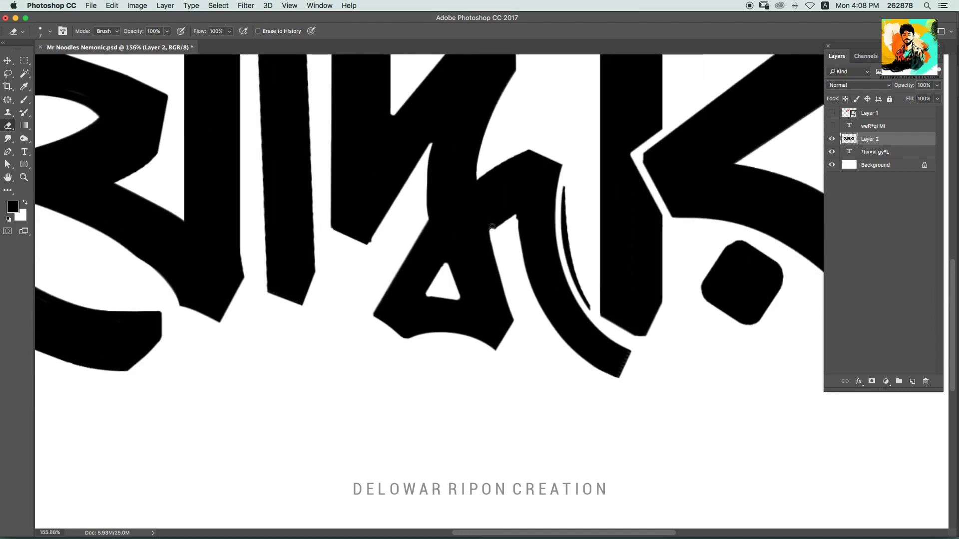
{"action": "key", "text": "b"}
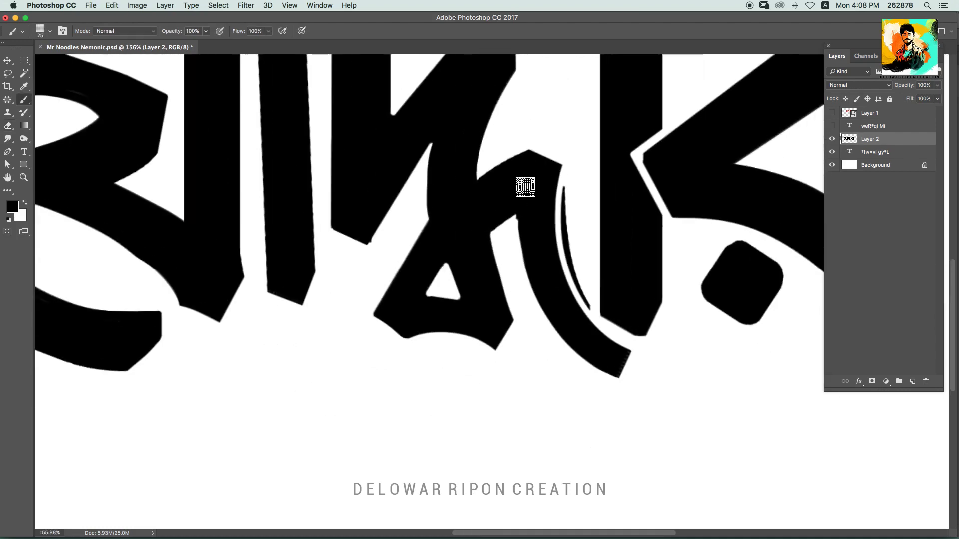
{"action": "scroll", "coordinate": [535, 177], "scroll_direction": "down", "scroll_amount": 6}
Save, shift the lettering up-left, and add a new empty layer for the rifle
{"action": "key", "text": "super+s"}
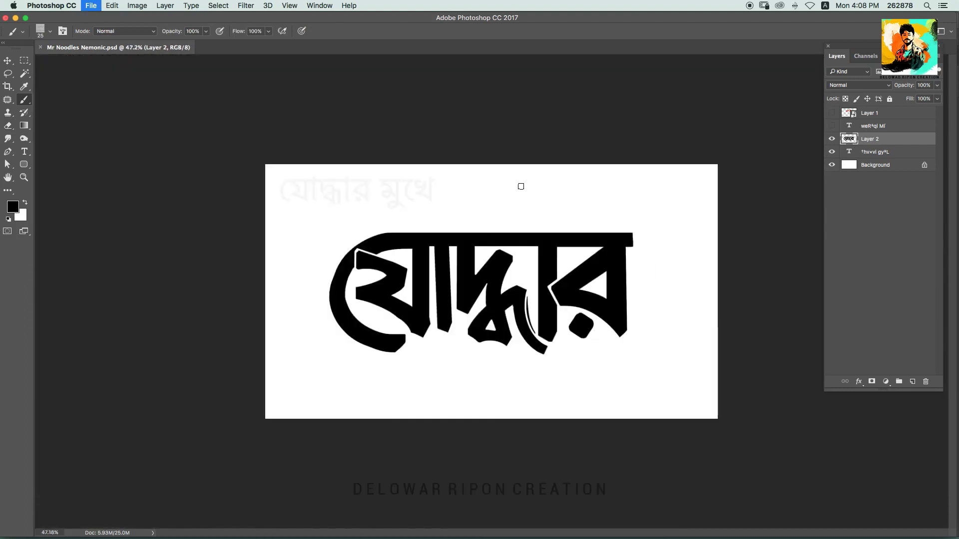
{"action": "key", "text": "v"}
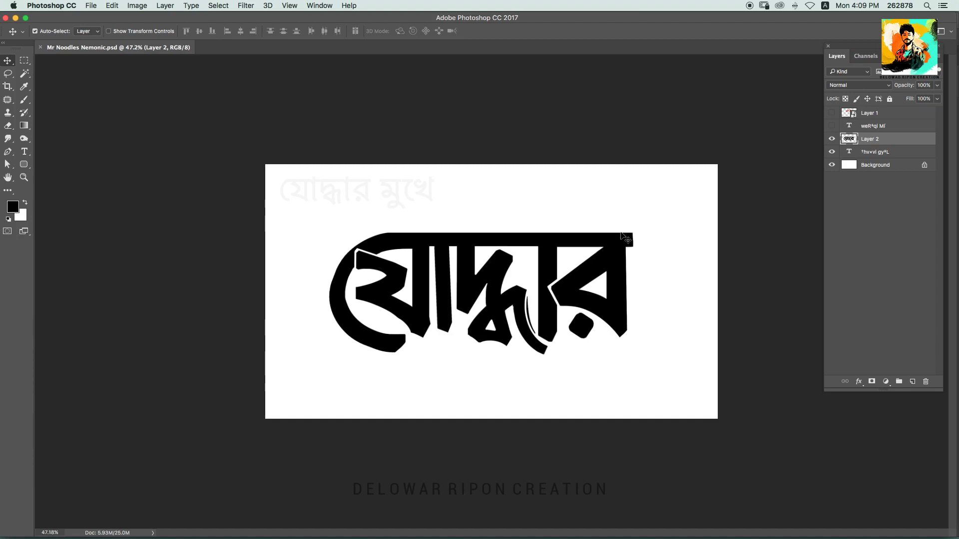
{"action": "left_click_drag", "start_coordinate": [623, 237], "coordinate": [606, 223]}
{"action": "key", "text": "ctrl+shift+n"}
{"action": "key", "text": "Return"}
{"action": "key", "text": "b"}
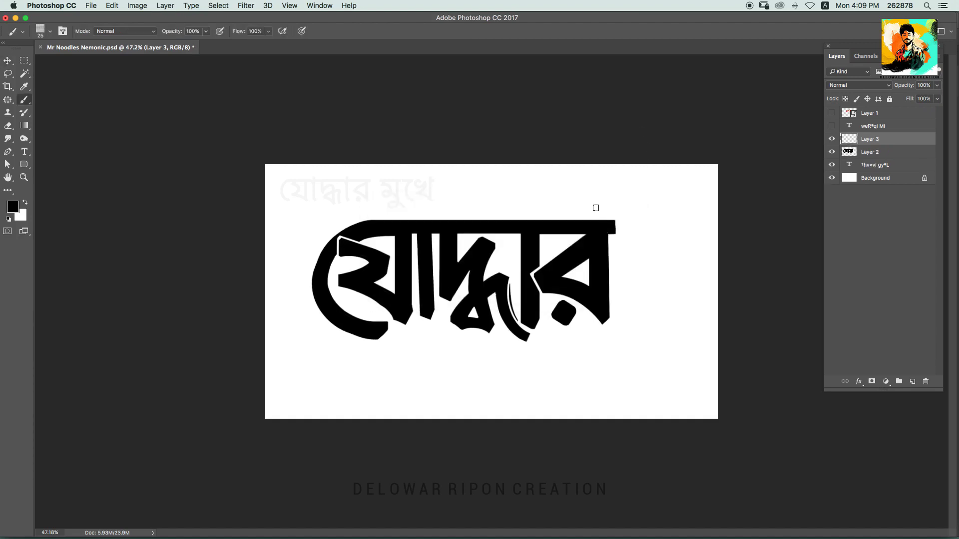
Paint the rifle's barrel, then with brush size 9 its trigger guard and slanted stock
{"action": "mouse_move", "coordinate": [645, 209]}
{"action": "left_mouse_down"}
{"action": "mouse_move", "coordinate": [644, 319]}
{"action": "mouse_move", "coordinate": [655, 366]}
{"action": "mouse_move", "coordinate": [673, 382]}
{"action": "mouse_move", "coordinate": [649, 316]}
{"action": "mouse_move", "coordinate": [647, 240]}
{"action": "left_mouse_up"}
{"action": "key", "text": "ctrl+z"}
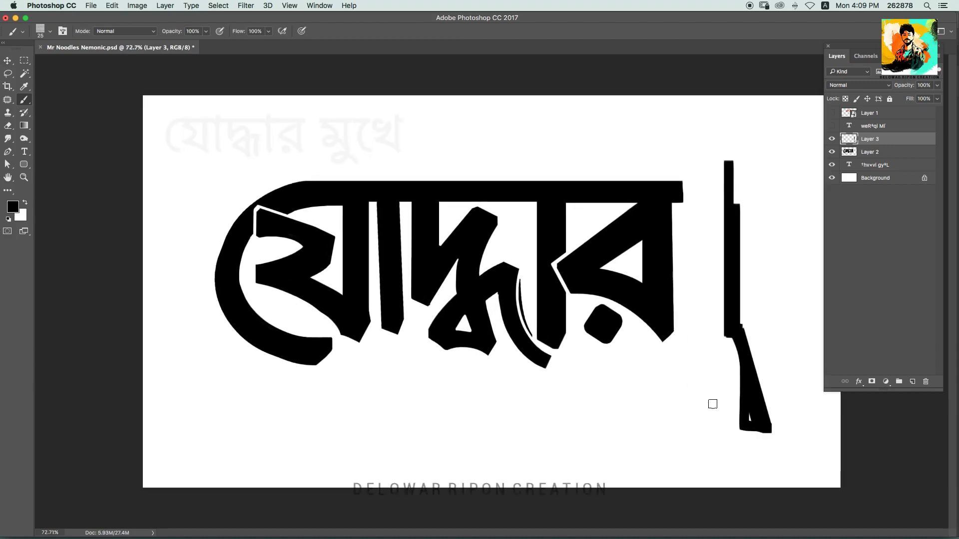
{"action": "scroll", "coordinate": [786, 331], "scroll_direction": "up", "scroll_amount": 2}
{"action": "scroll", "coordinate": [563, 244], "scroll_direction": "up", "scroll_amount": 2}
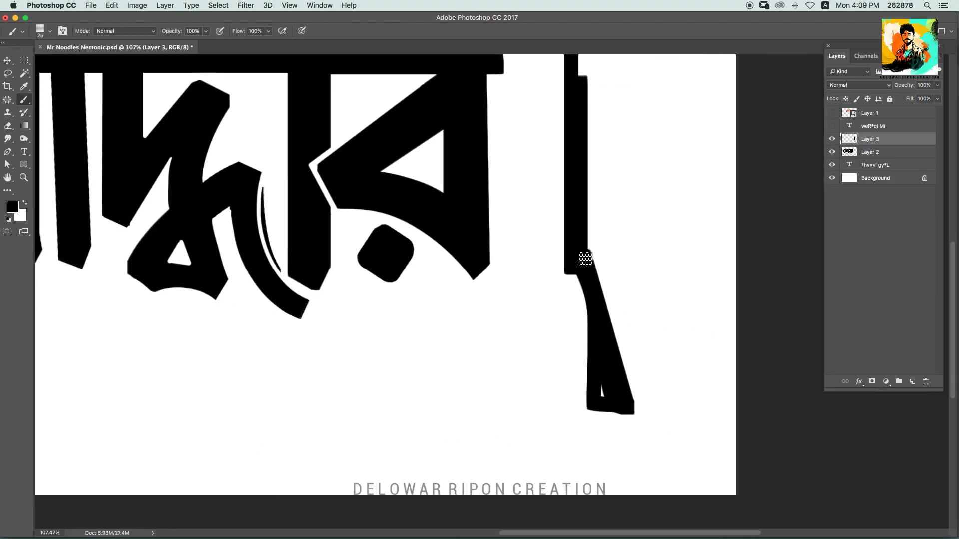
{"action": "key", "text": "bracketleft"}
{"action": "key", "text": "bracketleft"}
{"action": "key", "text": "bracketleft"}
{"action": "mouse_move", "coordinate": [589, 235]}
{"action": "left_mouse_down"}
{"action": "mouse_move", "coordinate": [590, 258]}
{"action": "mouse_move", "coordinate": [603, 252]}
{"action": "left_mouse_up"}
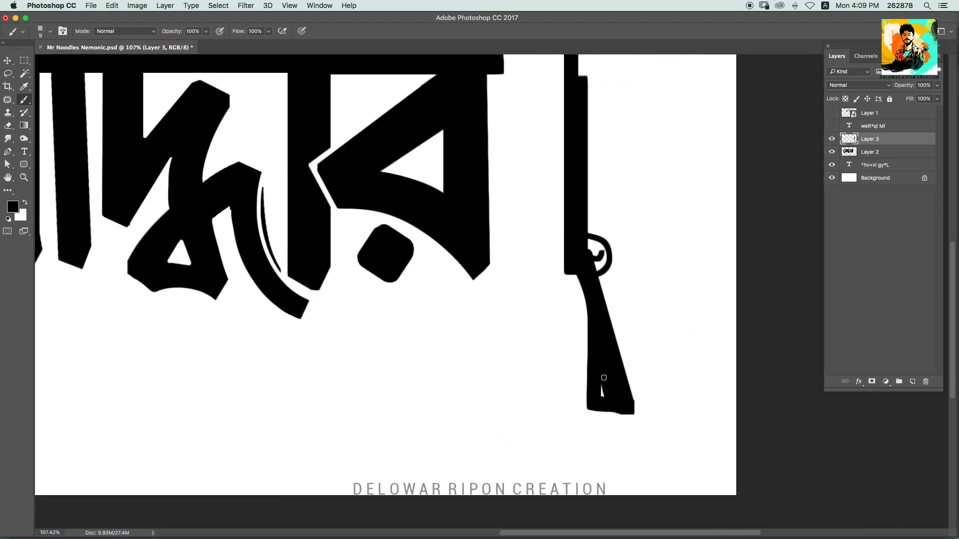
{"action": "left_click_drag", "start_coordinate": [637, 421], "coordinate": [591, 412]}
Paint the rifle's front sight above the barrel
{"action": "scroll", "coordinate": [596, 315], "scroll_direction": "down", "scroll_amount": 5}
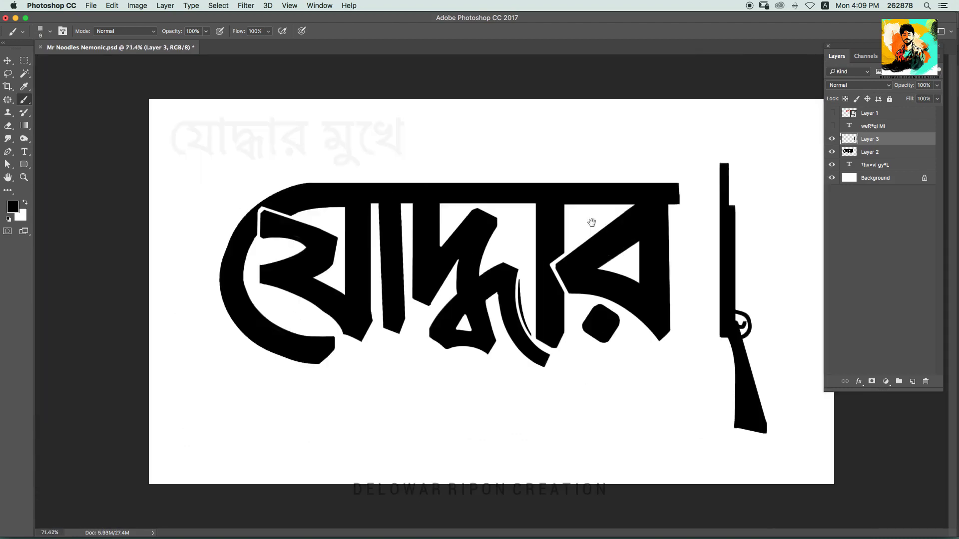
{"action": "scroll", "coordinate": [590, 220], "scroll_direction": "up", "scroll_amount": 5}
{"action": "left_click_drag", "start_coordinate": [714, 163], "coordinate": [713, 114]}
{"action": "key", "text": "ctrl+z"}
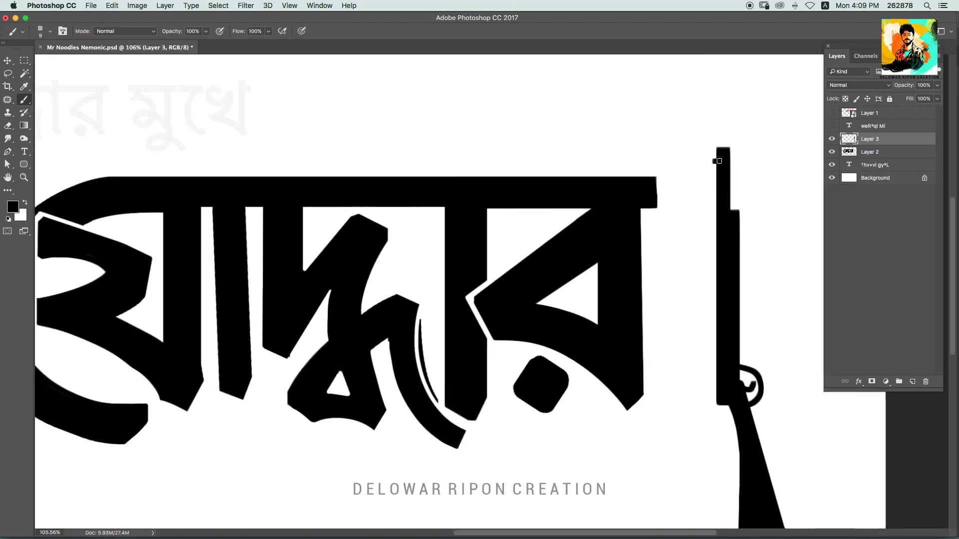
{"action": "mouse_move", "coordinate": [709, 150]}
{"action": "left_mouse_down"}
{"action": "mouse_move", "coordinate": [709, 116]}
{"action": "mouse_move", "coordinate": [732, 148]}
{"action": "left_mouse_up"}
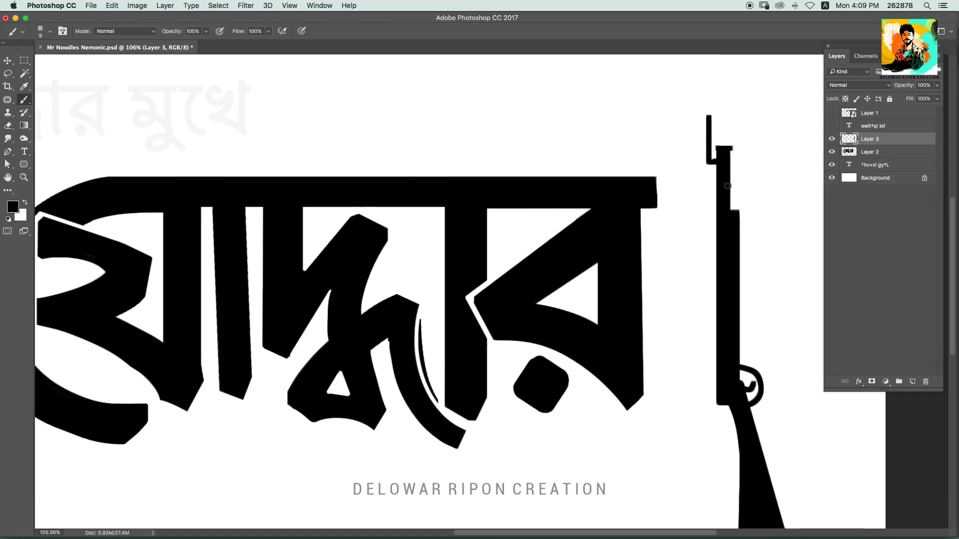
{"action": "scroll", "coordinate": [761, 332], "scroll_direction": "down", "scroll_amount": 5}
{"action": "scroll", "coordinate": [751, 197], "scroll_direction": "up", "scroll_amount": 5}
Thicken the rifle's left edge with long vertical brush strokes
{"action": "left_click_drag", "start_coordinate": [660, 160], "coordinate": [657, 266]}
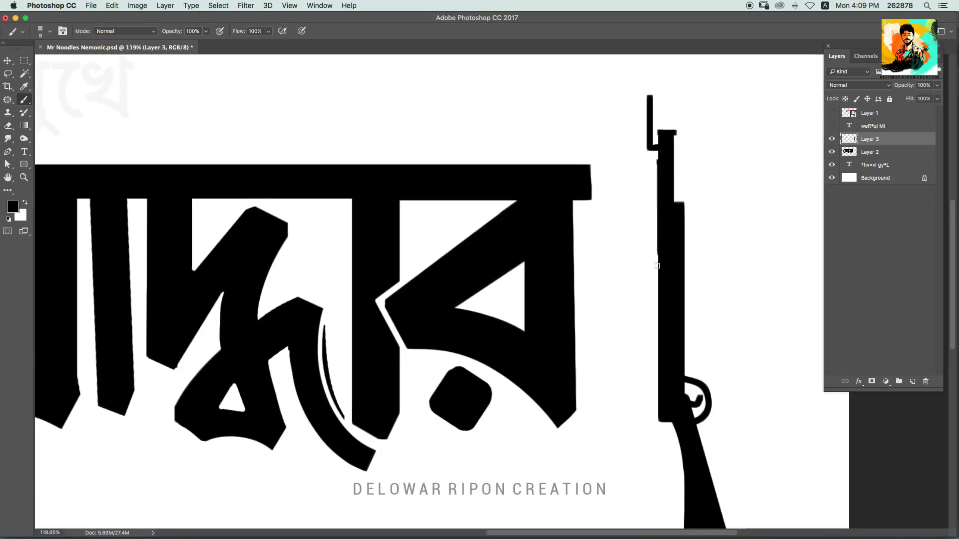
{"action": "key", "text": "ctrl+z"}
{"action": "left_click_drag", "start_coordinate": [658, 156], "coordinate": [659, 398]}
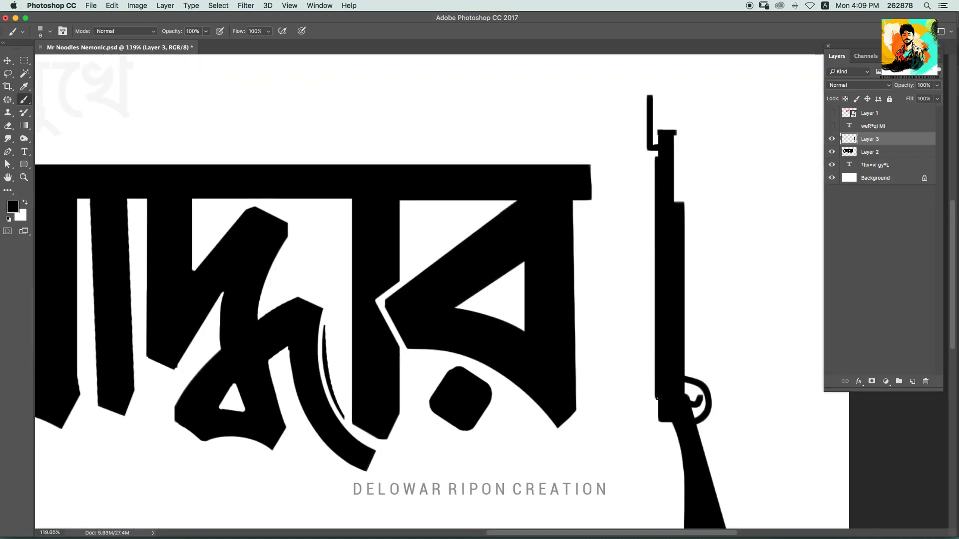
{"action": "scroll", "coordinate": [660, 394], "scroll_direction": "down", "scroll_amount": 5}
{"action": "scroll", "coordinate": [660, 395], "scroll_direction": "right", "scroll_amount": 5}
{"action": "scroll", "coordinate": [568, 122], "scroll_direction": "up", "scroll_amount": 2}
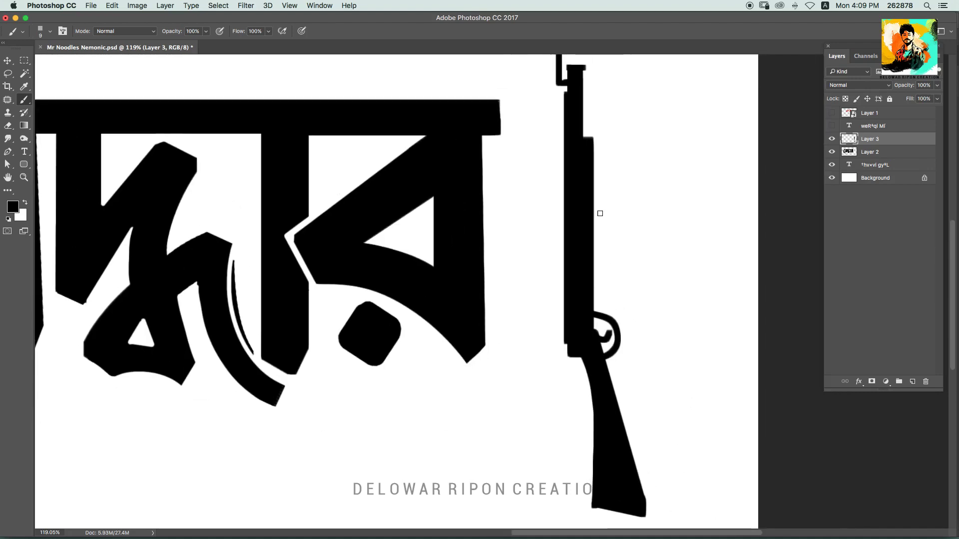
{"action": "left_click_drag", "start_coordinate": [568, 121], "coordinate": [562, 345]}
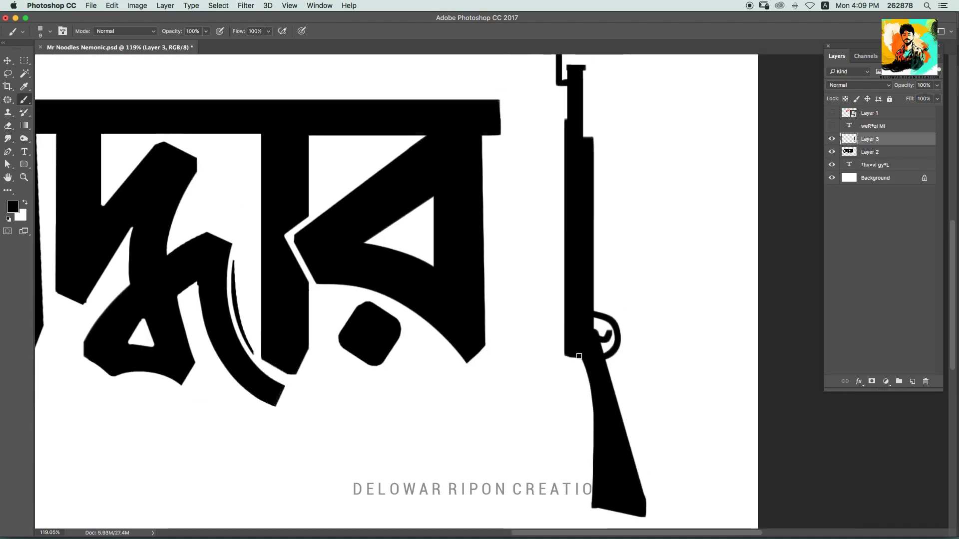
{"action": "scroll", "coordinate": [607, 339], "scroll_direction": "down", "scroll_amount": 2}
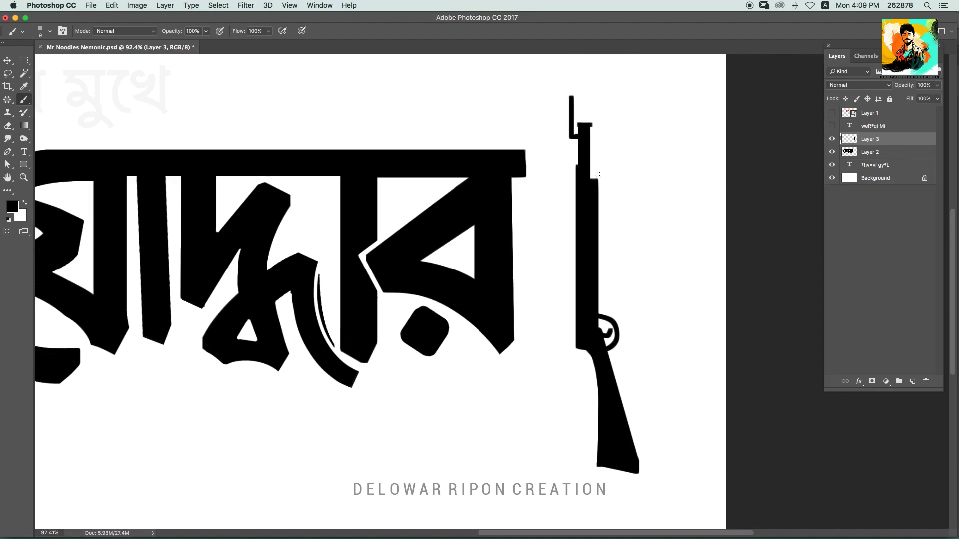
{"action": "scroll", "coordinate": [650, 272], "scroll_direction": "down", "scroll_amount": 3}
Set the marquee feather to 0.4 px and switch to the lettering layer (Layer 2)
{"action": "key", "text": "m"}
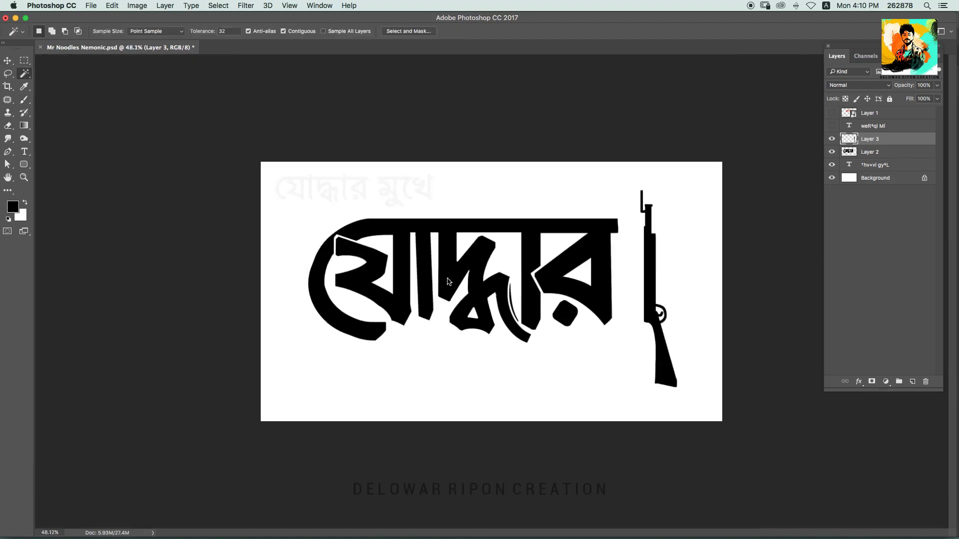
{"action": "scroll", "coordinate": [446, 218], "scroll_direction": "up", "scroll_amount": 2}
{"action": "scroll", "coordinate": [446, 218], "scroll_direction": "up", "scroll_amount": 1}
{"action": "left_click_drag", "start_coordinate": [365, 196], "coordinate": [403, 349]}
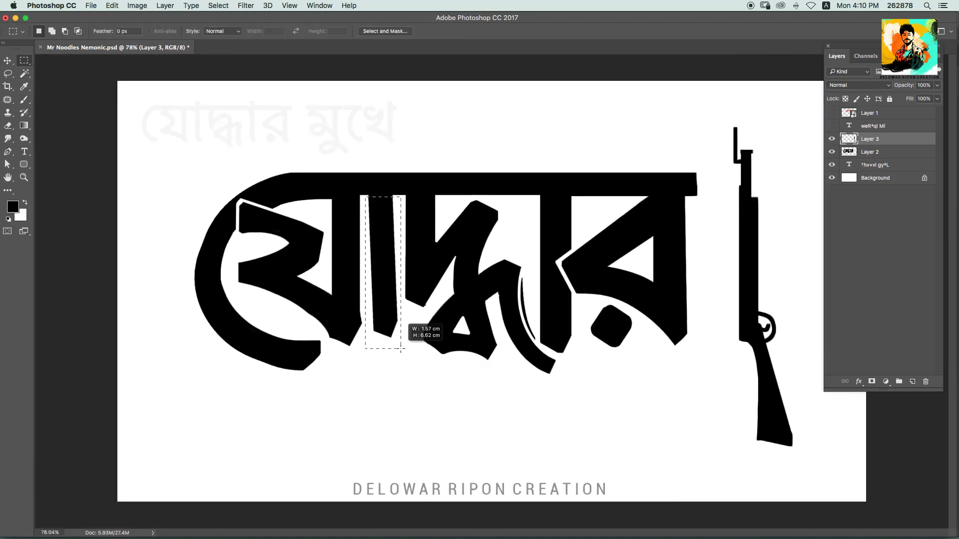
{"action": "key", "text": "Return"}
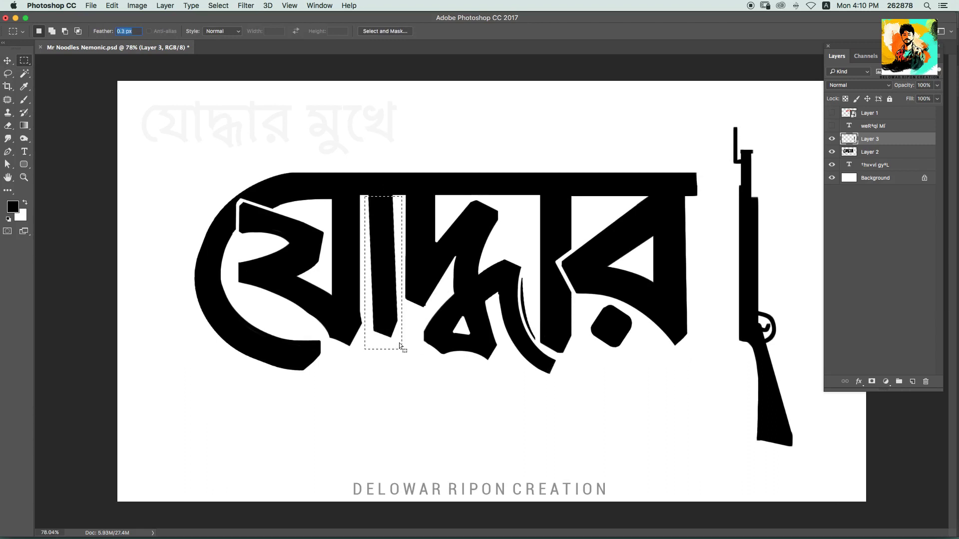
{"action": "key", "text": "BackSpace"}
{"action": "left_click", "coordinate": [865, 152]}
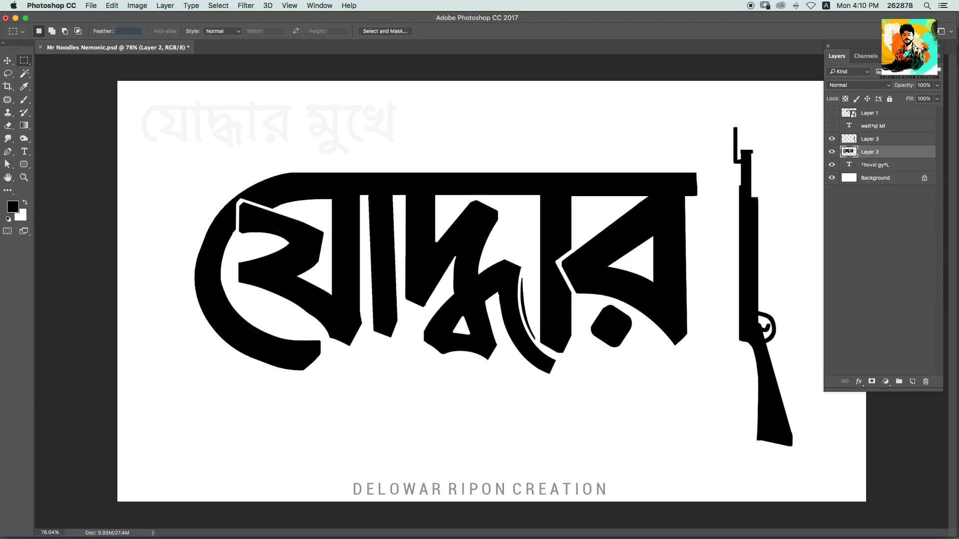
{"action": "key", "text": "super+d"}
{"action": "key", "text": "Return"}
{"action": "left_click", "coordinate": [545, 188]}
Select and delete the first letter's vertical stem, then deselect
{"action": "scroll", "coordinate": [442, 233], "scroll_direction": "up", "scroll_amount": 3}
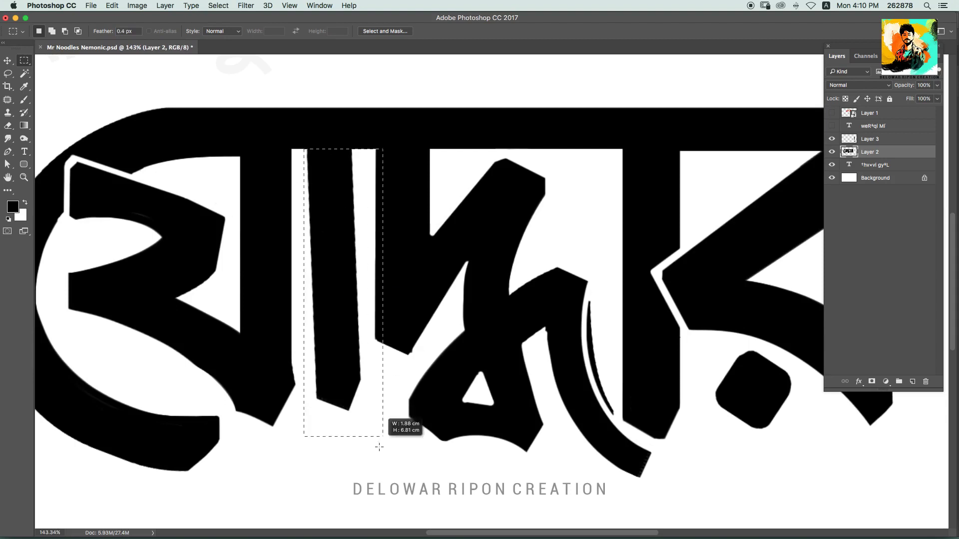
{"action": "left_click_drag", "start_coordinate": [327, 165], "coordinate": [361, 447]}
{"action": "key", "text": "Delete"}
{"action": "key", "text": "super+d"}
{"action": "key", "text": "super+0"}
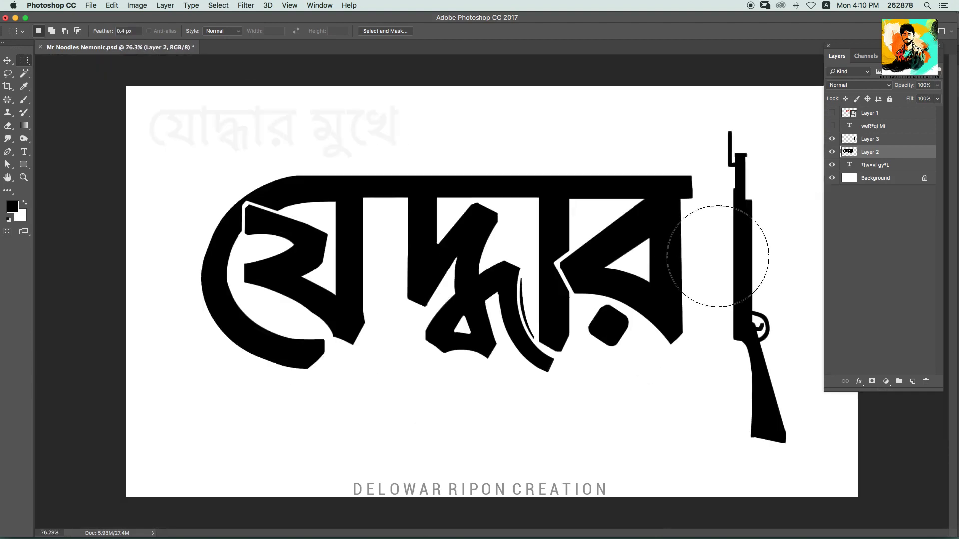
Drag the rifle layer left into the word where the stem was
{"action": "key", "text": "v"}
{"action": "left_click_drag", "start_coordinate": [741, 245], "coordinate": [379, 200]}
{"action": "scroll", "coordinate": [414, 209], "scroll_direction": "down", "scroll_amount": 3}
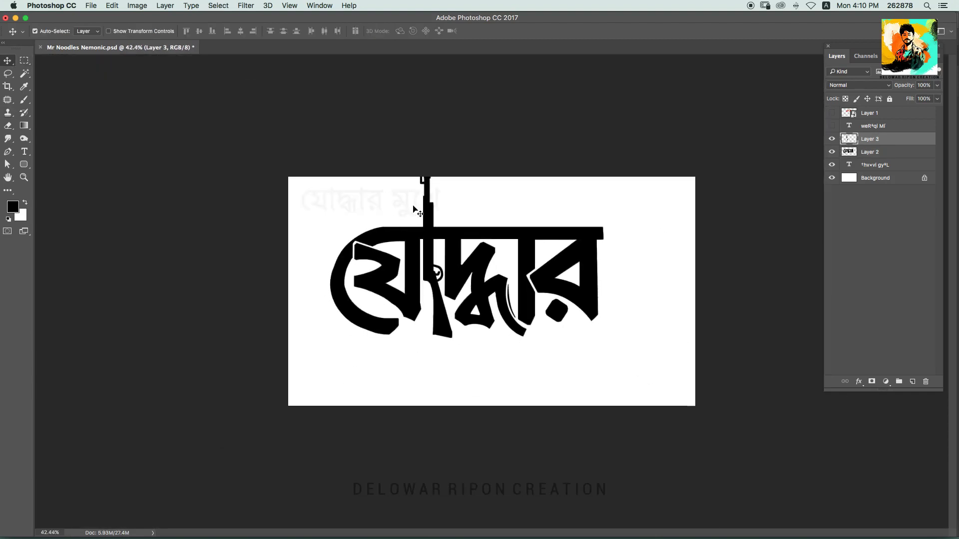
{"action": "left_click_drag", "start_coordinate": [456, 236], "coordinate": [464, 261]}
{"action": "left_click", "coordinate": [475, 220]}
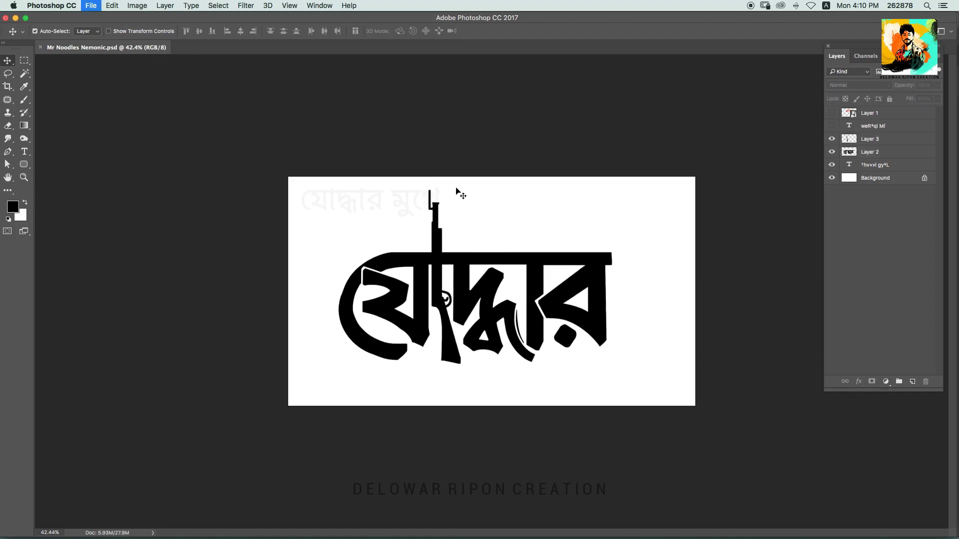
Duplicate the rifle as a smart object, scale it to about 85.6%, and nudge it lower
{"action": "scroll", "coordinate": [466, 248], "scroll_direction": "up", "scroll_amount": 2}
{"action": "left_click_drag", "start_coordinate": [418, 228], "coordinate": [425, 215]}
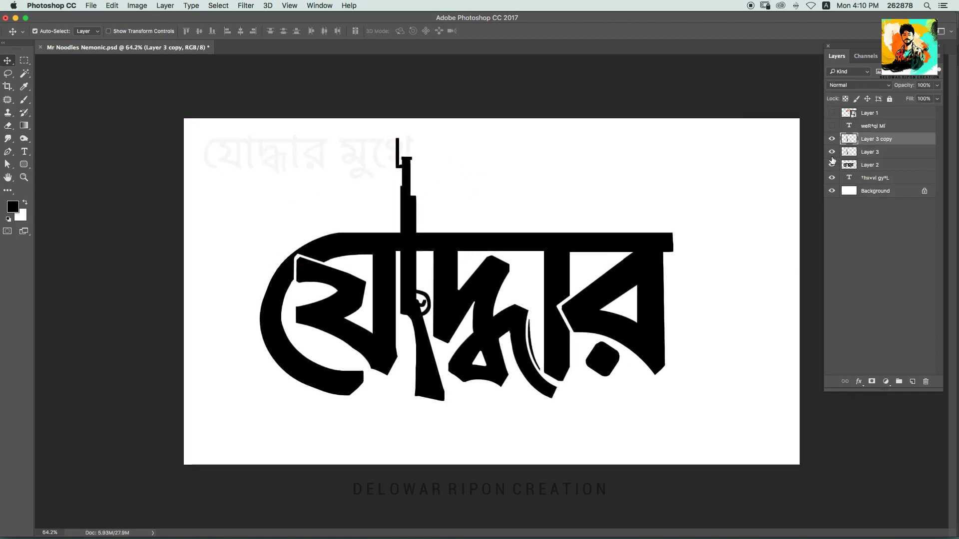
{"action": "right_click", "coordinate": [874, 142]}
{"action": "left_click", "coordinate": [857, 238]}
{"action": "key", "text": "ctrl+t"}
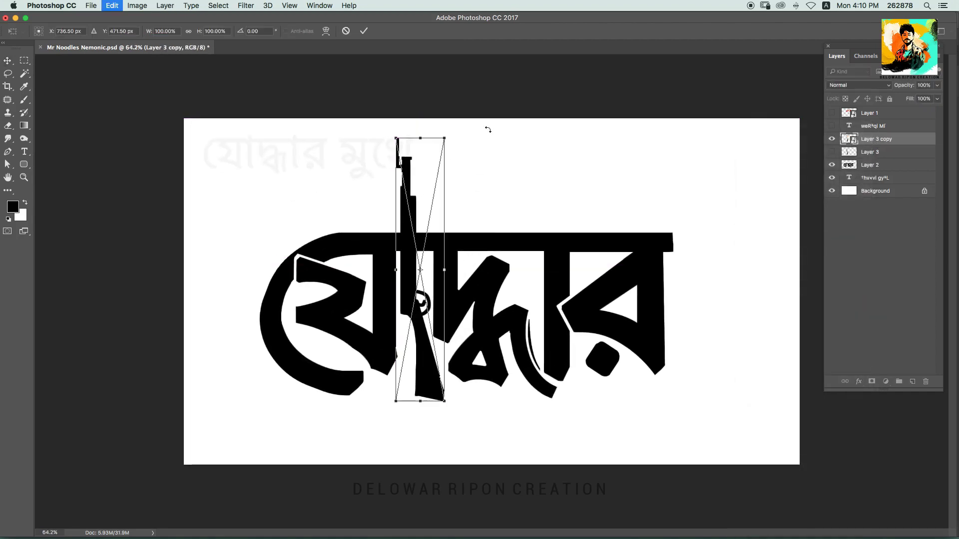
{"action": "left_click_drag", "start_coordinate": [445, 136], "coordinate": [440, 159]}
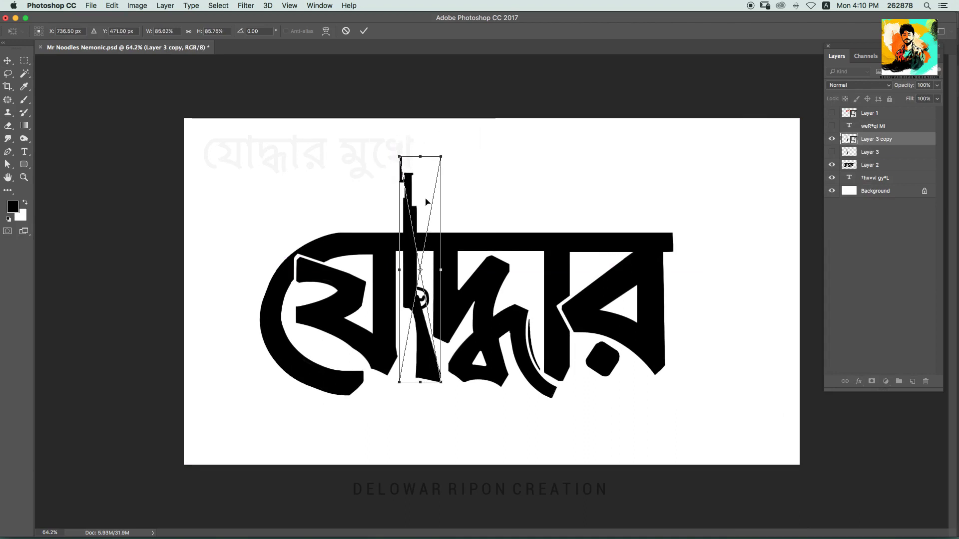
{"action": "left_click_drag", "start_coordinate": [426, 204], "coordinate": [428, 206]}
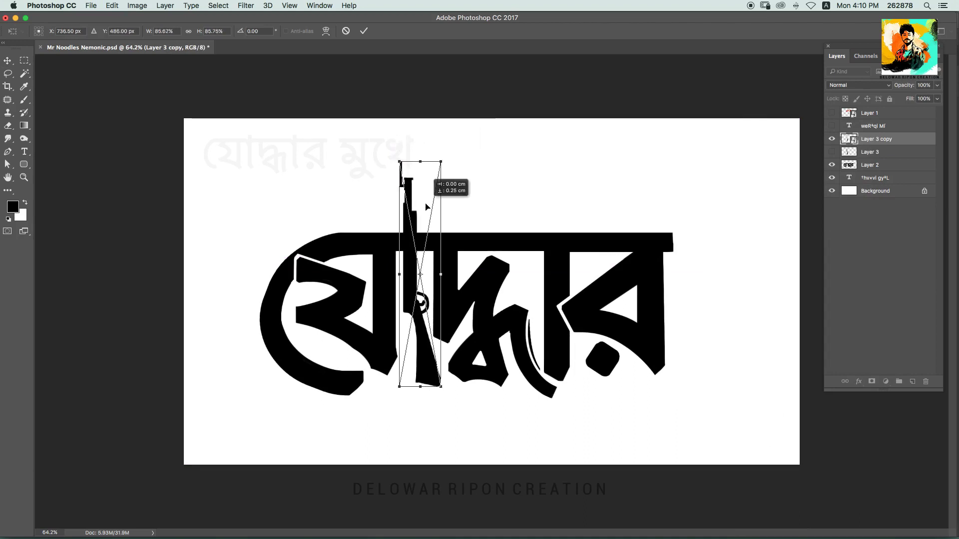
{"action": "key", "text": "Return"}
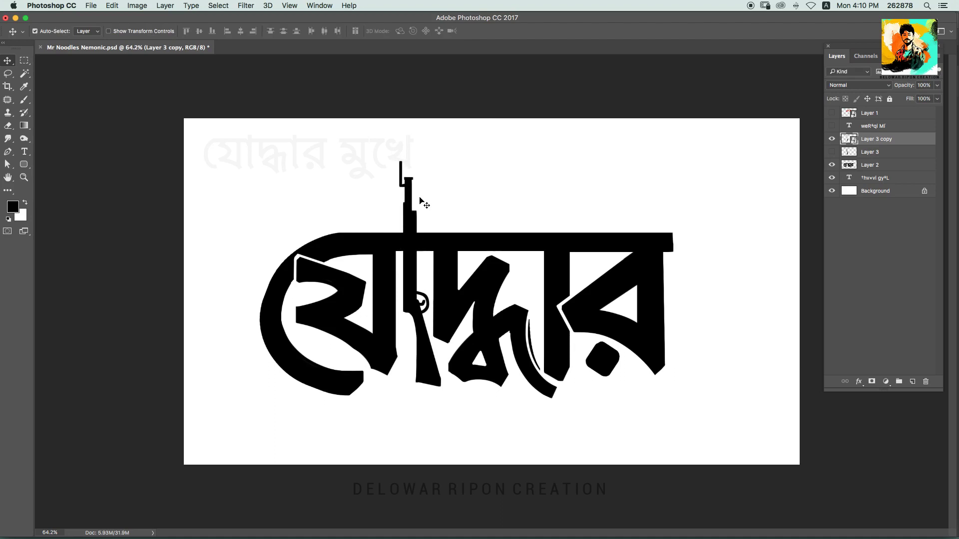
{"action": "scroll", "coordinate": [505, 276], "scroll_direction": "up", "scroll_amount": 1}
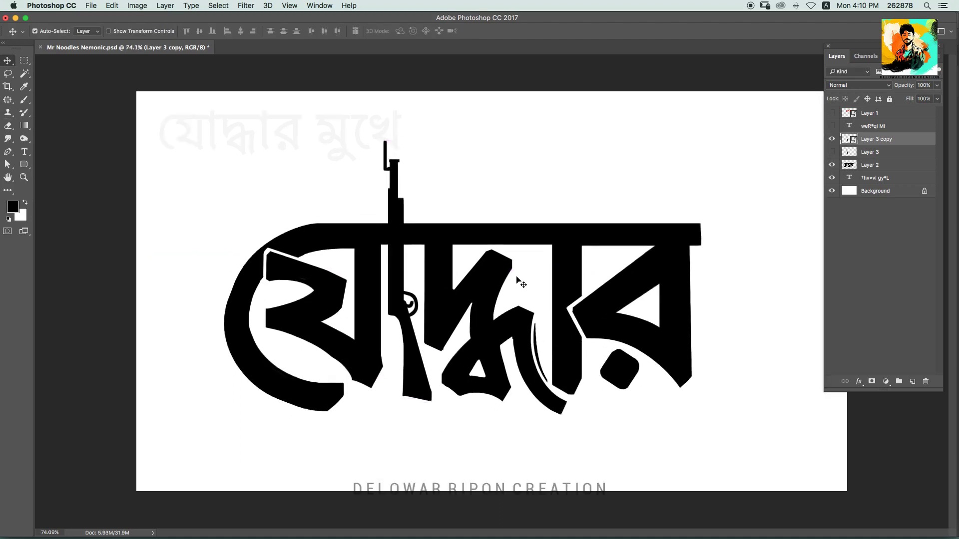
Paint a small curl on Layer 2 and thicken the first letter's tail and its lower edge
{"action": "left_click", "coordinate": [312, 403]}
{"action": "key", "text": "b"}
{"action": "scroll", "coordinate": [322, 404], "scroll_direction": "up", "scroll_amount": 5}
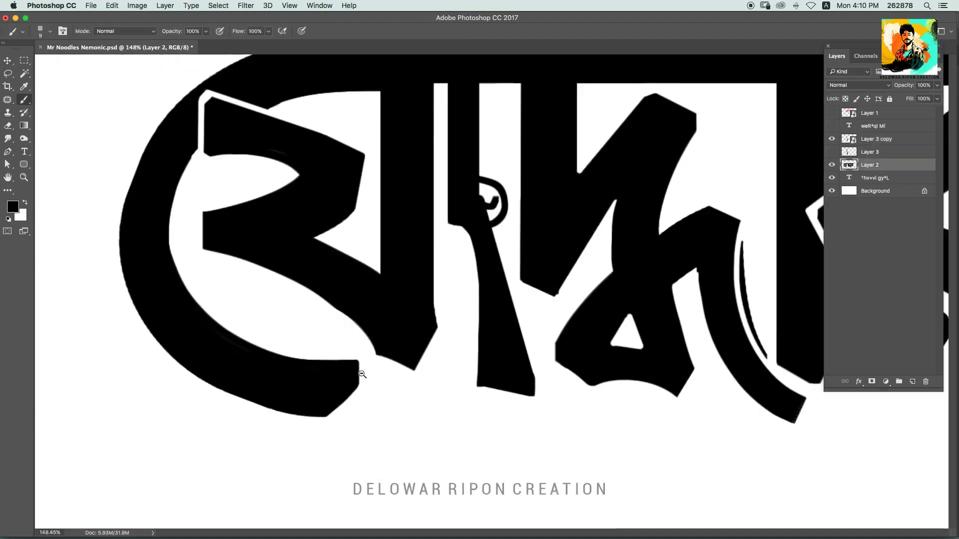
{"action": "mouse_move", "coordinate": [314, 349]}
{"action": "left_mouse_down"}
{"action": "mouse_move", "coordinate": [355, 354]}
{"action": "mouse_move", "coordinate": [320, 349]}
{"action": "left_mouse_up"}
{"action": "key", "text": "ctrl+z"}
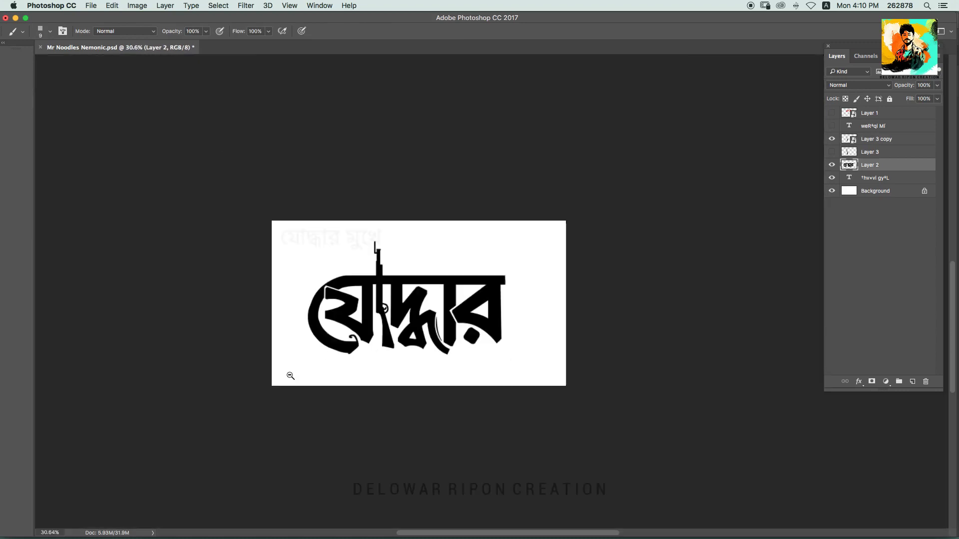
{"action": "scroll", "coordinate": [357, 339], "scroll_direction": "up", "scroll_amount": 3}
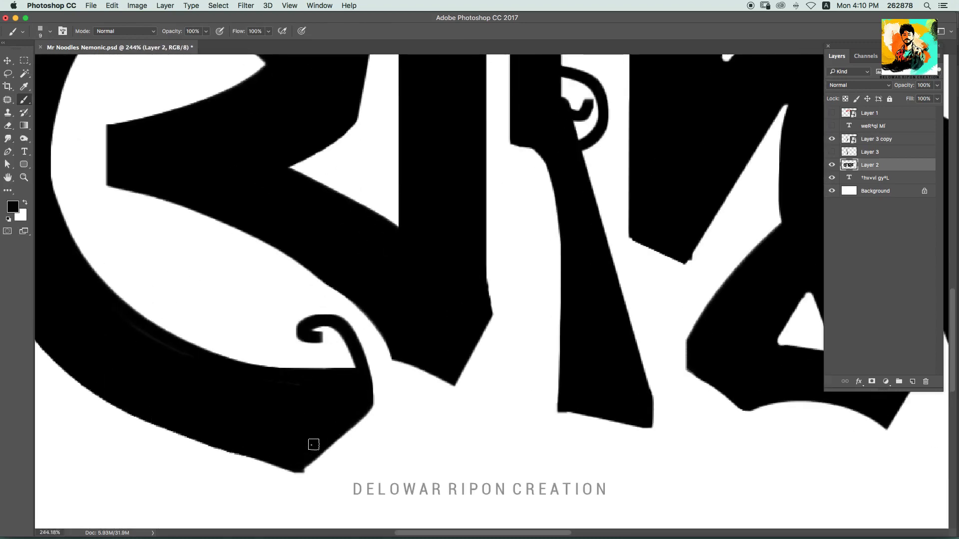
{"action": "scroll", "coordinate": [313, 444], "scroll_direction": "down", "scroll_amount": 4}
{"action": "mouse_move", "coordinate": [318, 477]}
{"action": "left_mouse_down"}
{"action": "mouse_move", "coordinate": [236, 416]}
{"action": "mouse_move", "coordinate": [306, 446]}
{"action": "left_mouse_up"}
{"action": "key", "text": "ctrl+z"}
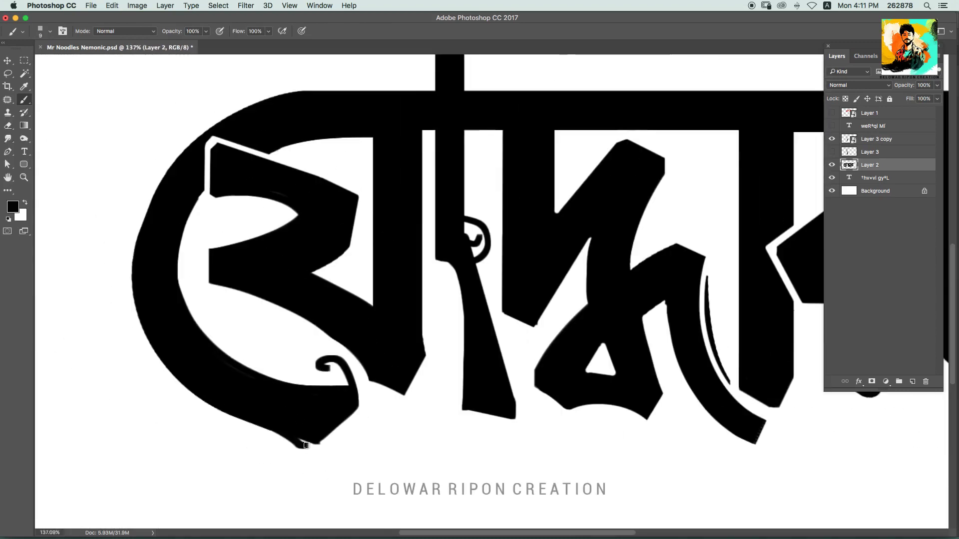
{"action": "left_click_drag", "start_coordinate": [218, 404], "coordinate": [319, 440]}
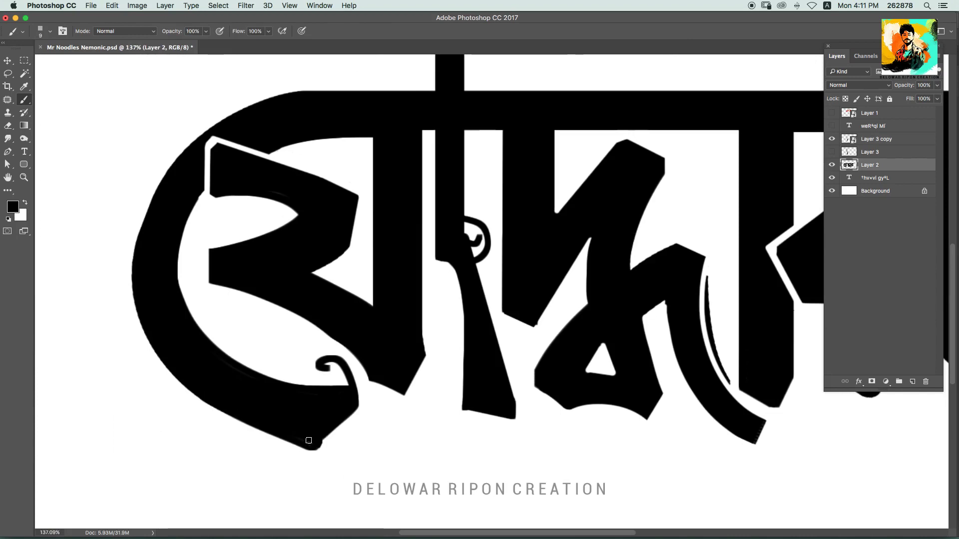
{"action": "scroll", "coordinate": [360, 403], "scroll_direction": "up", "scroll_amount": 3}
{"action": "left_click_drag", "start_coordinate": [336, 314], "coordinate": [369, 405]}
Erase the tail's rough edges and nudge the rifle slightly into place
{"action": "key", "text": "e"}
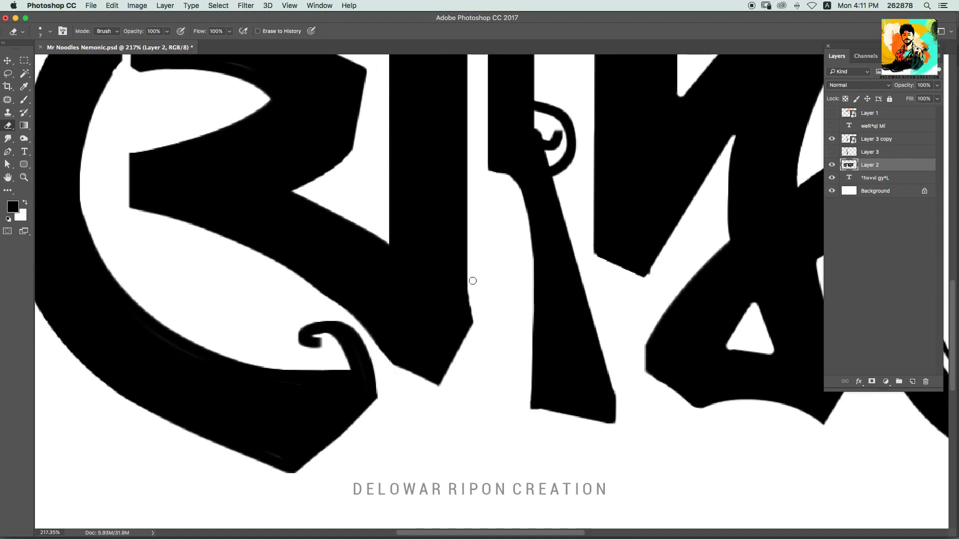
{"action": "scroll", "coordinate": [451, 363], "scroll_direction": "down", "scroll_amount": 5}
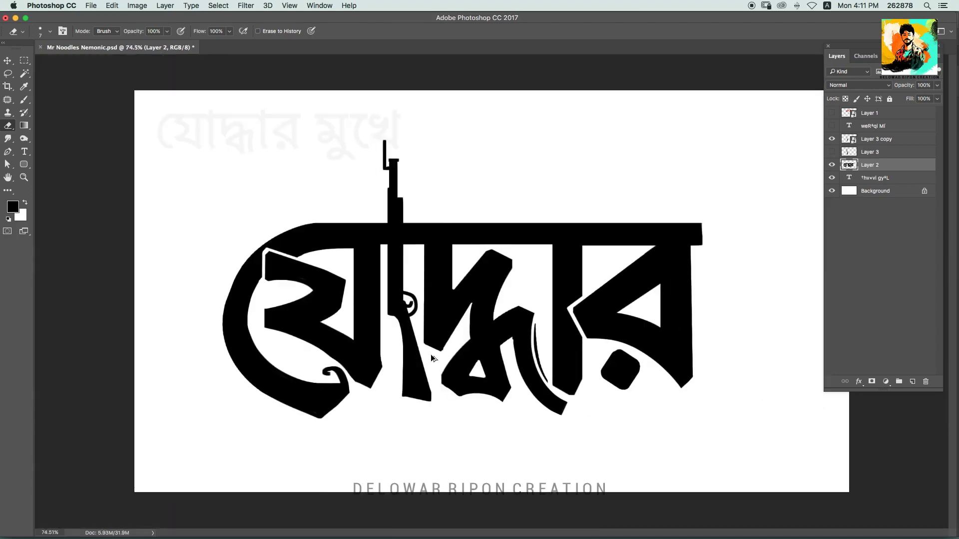
{"action": "key", "text": "v"}
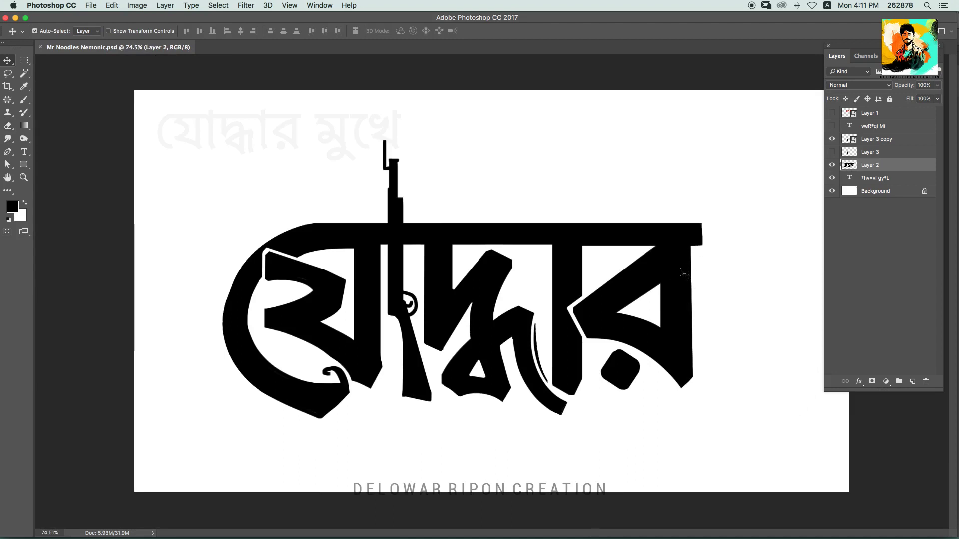
{"action": "left_click_drag", "start_coordinate": [684, 273], "coordinate": [680, 278]}
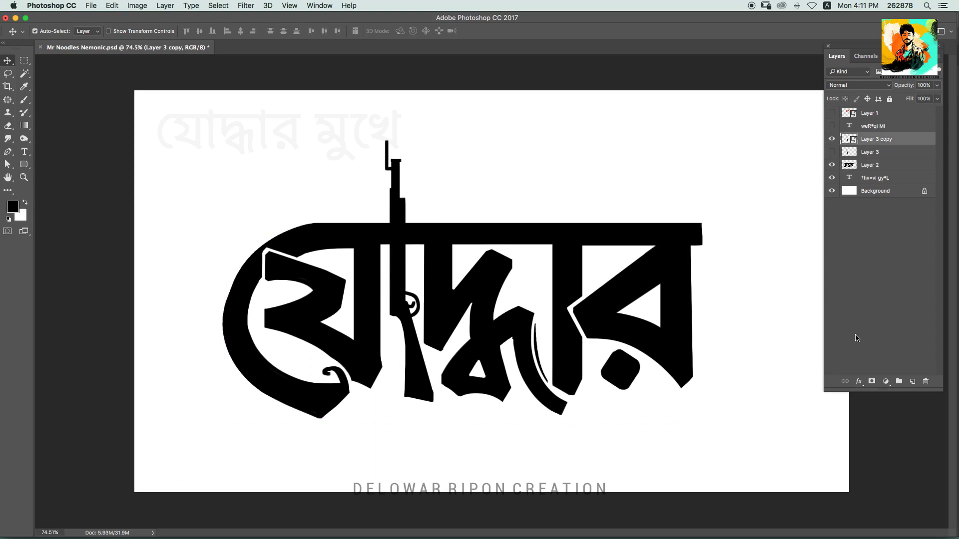
Scale the word layer and the rifle down together
{"action": "left_click", "coordinate": [871, 165], "text": "ctrl"}
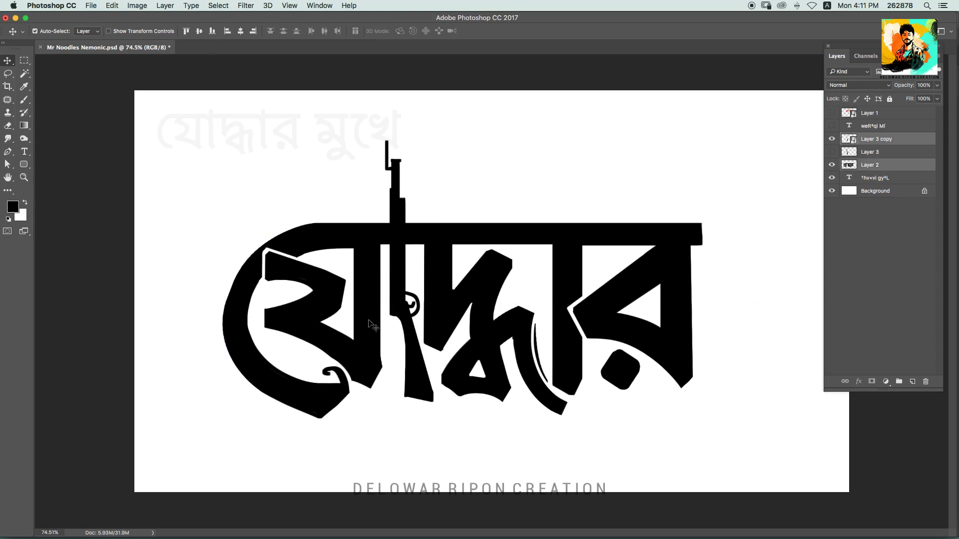
{"action": "key", "text": "ctrl+t"}
{"action": "left_click_drag", "start_coordinate": [703, 139], "coordinate": [604, 183]}
{"action": "key", "text": "Return"}
On a new layer, try and undo strokes for the lower letter's left stroke and loop
{"action": "key", "text": "ctrl+shift+alt+n"}
{"action": "key", "text": "b"}
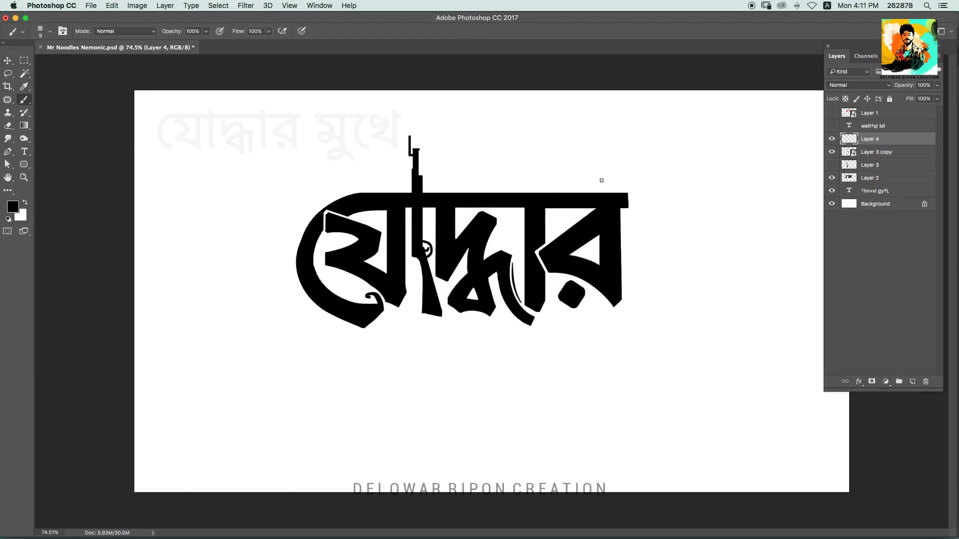
{"action": "left_click_drag", "start_coordinate": [522, 351], "coordinate": [558, 331]}
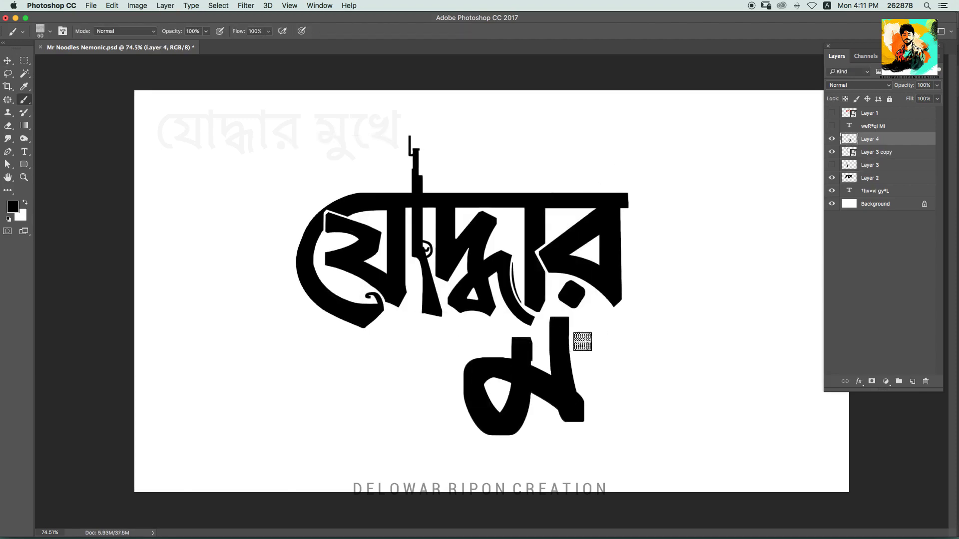
{"action": "left_click_drag", "start_coordinate": [574, 408], "coordinate": [606, 467]}
{"action": "key", "text": "ctrl+z"}
{"action": "left_click_drag", "start_coordinate": [569, 393], "coordinate": [629, 460]}
{"action": "key", "text": "ctrl+z"}
{"action": "key", "text": "ctrl+alt+z"}
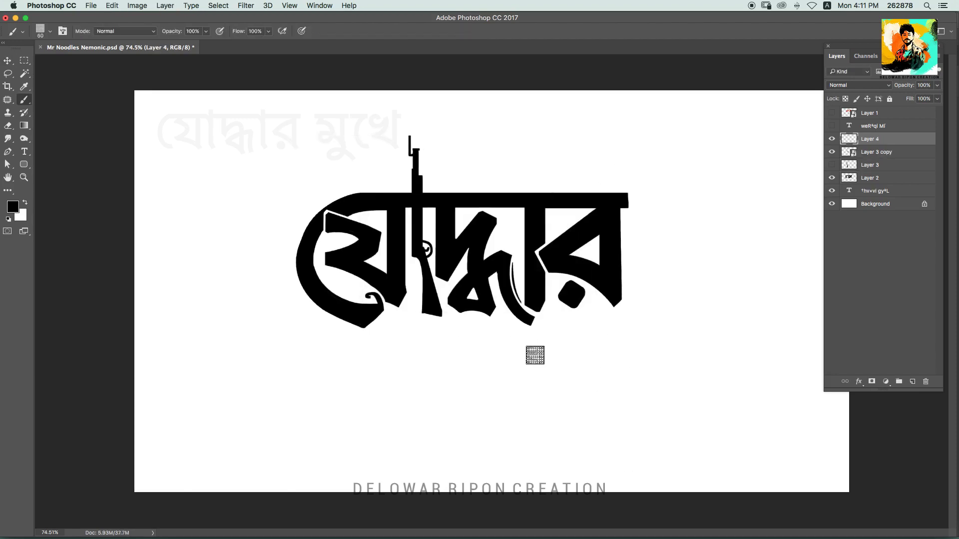
{"action": "mouse_move", "coordinate": [535, 355]}
{"action": "left_mouse_down"}
{"action": "mouse_move", "coordinate": [579, 322]}
{"action": "mouse_move", "coordinate": [578, 377]}
{"action": "mouse_move", "coordinate": [508, 400]}
{"action": "mouse_move", "coordinate": [526, 332]}
{"action": "mouse_move", "coordinate": [534, 345]}
{"action": "mouse_move", "coordinate": [552, 347]}
{"action": "left_mouse_up"}
{"action": "key", "text": "ctrl+z"}
{"action": "key", "text": "ctrl+z"}
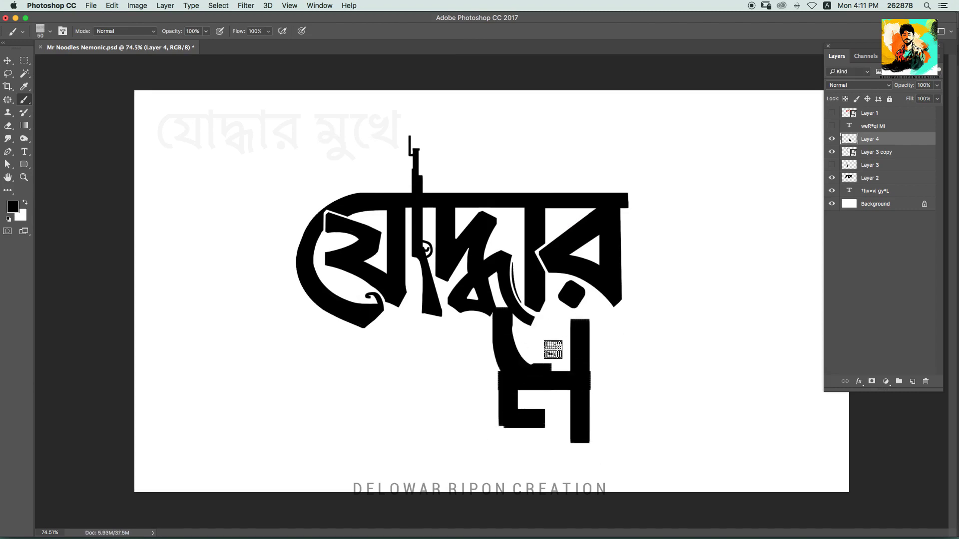
{"action": "key", "text": "ctrl+z"}
{"action": "mouse_move", "coordinate": [519, 319]}
{"action": "left_mouse_down"}
{"action": "mouse_move", "coordinate": [557, 368]}
{"action": "mouse_move", "coordinate": [550, 370]}
{"action": "left_mouse_up"}
{"action": "key", "text": "ctrl+z"}
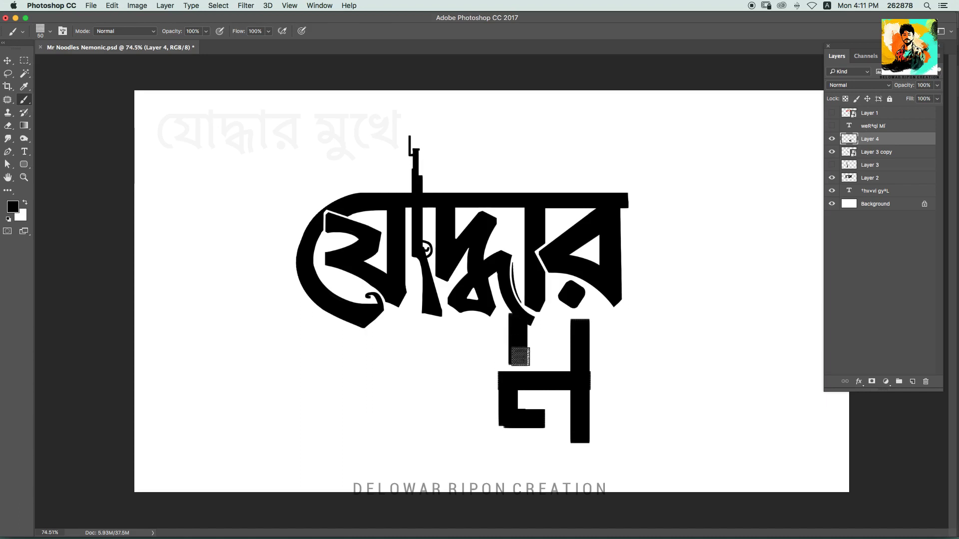
{"action": "key", "text": "ctrl+z"}
{"action": "left_click_drag", "start_coordinate": [522, 322], "coordinate": [544, 364]}
{"action": "left_click_drag", "start_coordinate": [595, 438], "coordinate": [624, 492]}
{"action": "key", "text": "ctrl+z"}
Try the lower letter's right bar and loop, undo all trial strokes, and reselect the word layer
{"action": "left_click_drag", "start_coordinate": [612, 324], "coordinate": [704, 425]}
{"action": "mouse_move", "coordinate": [635, 355]}
{"action": "left_mouse_down"}
{"action": "mouse_move", "coordinate": [668, 344]}
{"action": "mouse_move", "coordinate": [710, 280]}
{"action": "left_mouse_up"}
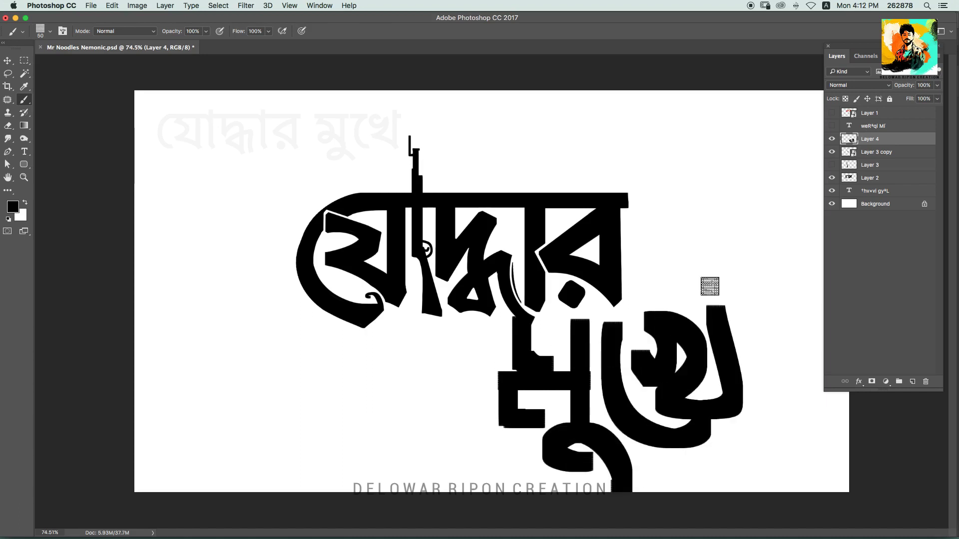
{"action": "key", "text": "ctrl+alt+z"}
{"action": "key", "text": "ctrl+alt+z"}
{"action": "key", "text": "ctrl+alt+z"}
{"action": "key", "text": "ctrl+alt+z"}
{"action": "key", "text": "ctrl+alt+z"}
{"action": "key", "text": "ctrl+alt+z"}
{"action": "key", "text": "ctrl+alt+z"}
{"action": "key", "text": "ctrl+alt+z"}
{"action": "key", "text": "ctrl+z"}
{"action": "mouse_move", "coordinate": [579, 325]}
{"action": "left_mouse_down"}
{"action": "mouse_move", "coordinate": [597, 418]}
{"action": "mouse_move", "coordinate": [615, 350]}
{"action": "mouse_move", "coordinate": [638, 415]}
{"action": "left_mouse_up"}
{"action": "key", "text": "ctrl+z"}
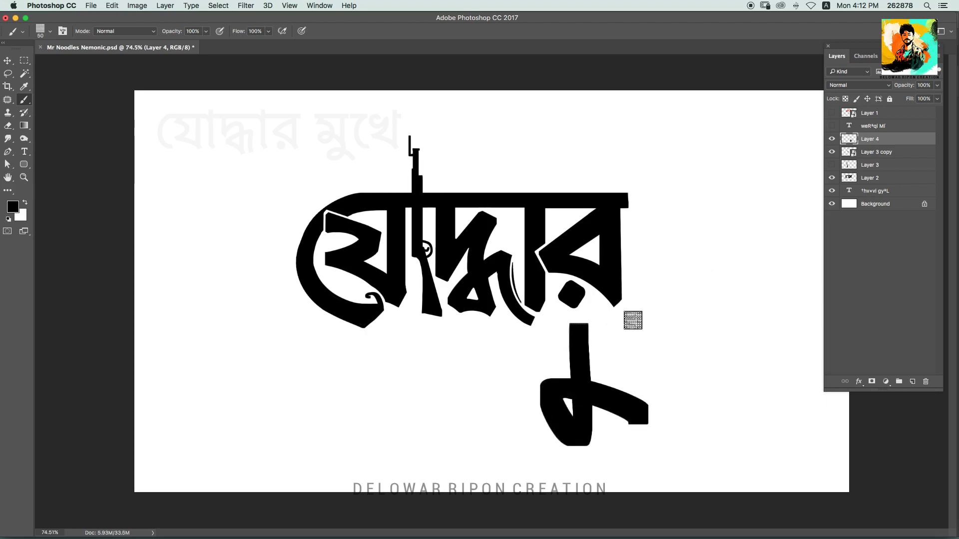
{"action": "mouse_move", "coordinate": [632, 320]}
{"action": "left_mouse_down"}
{"action": "mouse_move", "coordinate": [633, 434]}
{"action": "mouse_move", "coordinate": [699, 482]}
{"action": "left_mouse_up"}
{"action": "key", "text": "ctrl+z"}
{"action": "left_click_drag", "start_coordinate": [648, 425], "coordinate": [680, 467]}
{"action": "key", "text": "ctrl+z"}
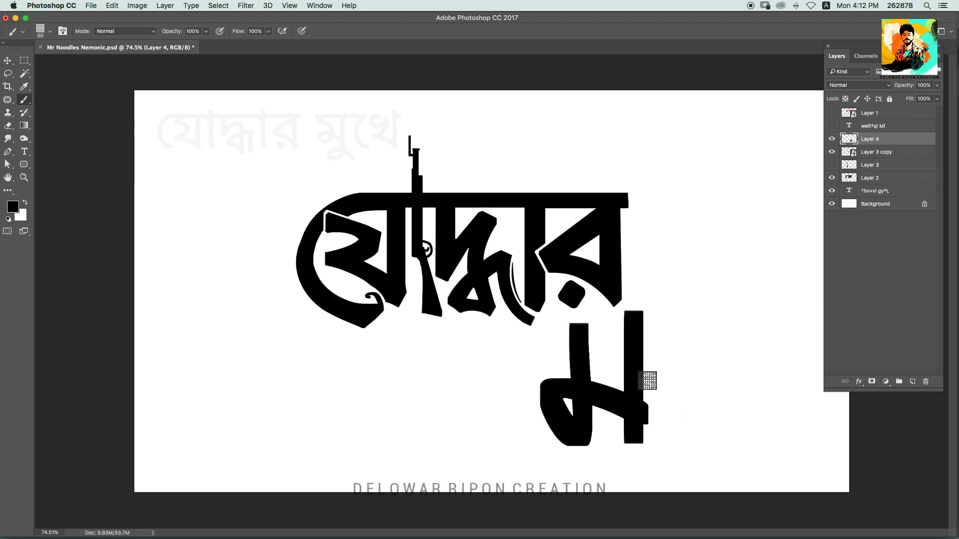
{"action": "mouse_move", "coordinate": [642, 430]}
{"action": "left_mouse_down"}
{"action": "mouse_move", "coordinate": [664, 427]}
{"action": "mouse_move", "coordinate": [689, 459]}
{"action": "left_mouse_up"}
{"action": "key", "text": "ctrl+z"}
{"action": "key", "text": "ctrl+z"}
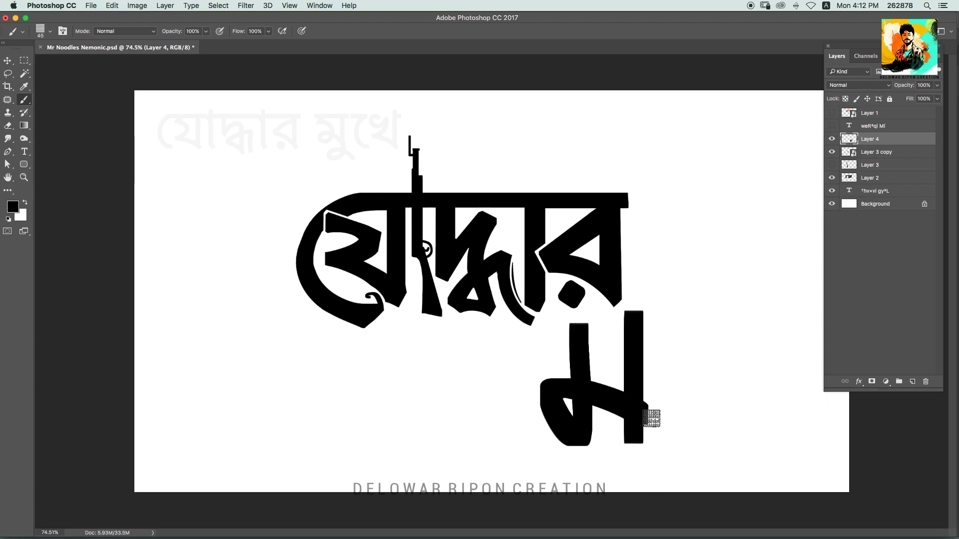
{"action": "left_click_drag", "start_coordinate": [651, 417], "coordinate": [699, 444]}
{"action": "key", "text": "ctrl+z"}
{"action": "key", "text": "ctrl+alt+z"}
{"action": "key", "text": "ctrl+alt+z"}
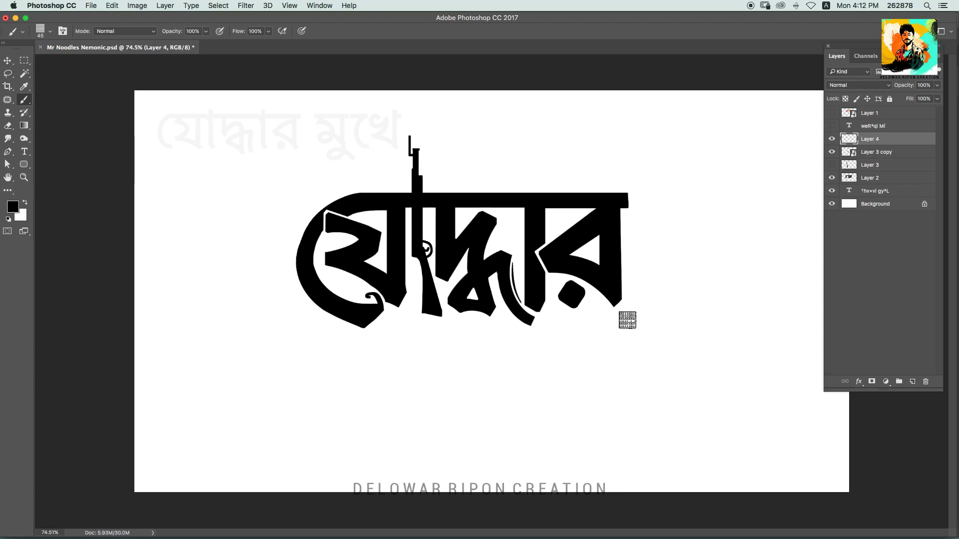
{"action": "key", "text": "v"}
{"action": "left_click", "coordinate": [870, 178]}
Widen the word layer alone to about 101%, discarding a trial height change
{"action": "left_click", "coordinate": [872, 152], "text": "ctrl"}
{"action": "key", "text": "ctrl+t"}
{"action": "left_click_drag", "start_coordinate": [617, 133], "coordinate": [617, 145]}
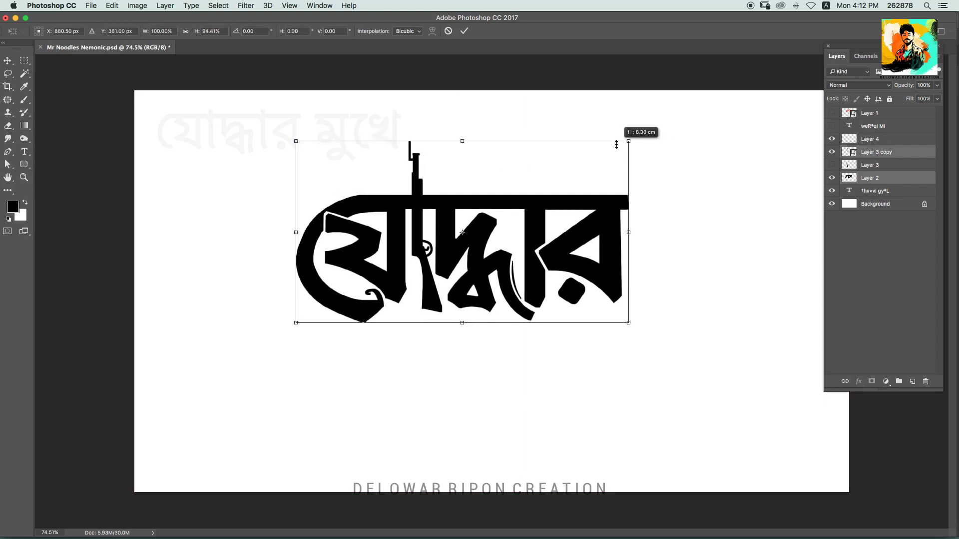
{"action": "key", "text": "Escape"}
{"action": "left_click", "coordinate": [621, 250]}
{"action": "key", "text": "ctrl+t"}
{"action": "left_click_drag", "start_coordinate": [628, 261], "coordinate": [633, 260]}
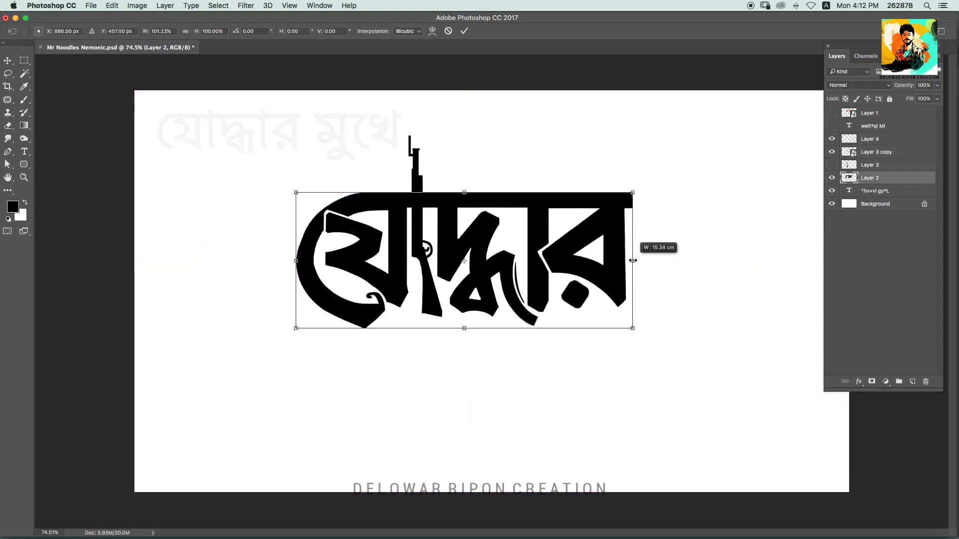
{"action": "key", "text": "Return"}
Nudge the rifle up, shrink the word and rifle down-right, and add an empty layer
{"action": "left_click_drag", "start_coordinate": [431, 292], "coordinate": [432, 290]}
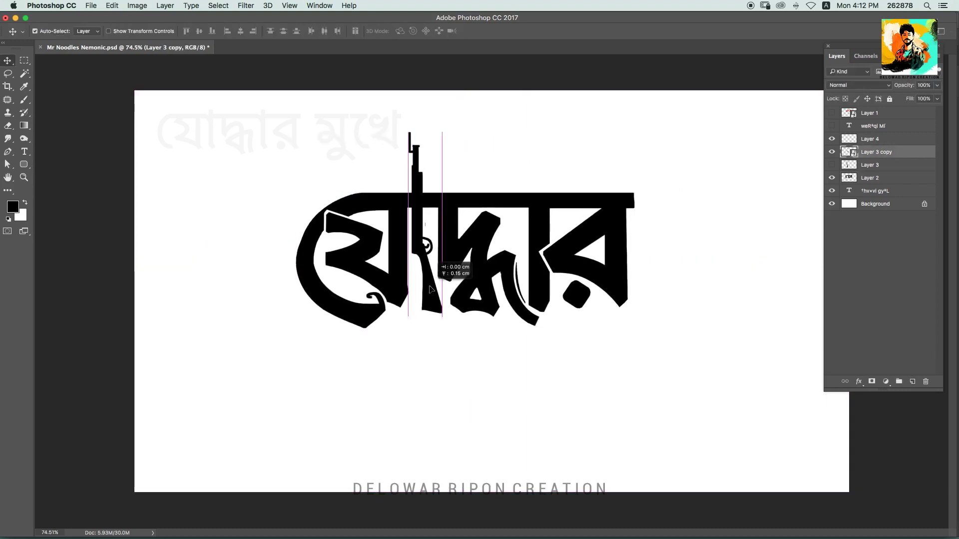
{"action": "left_click", "coordinate": [567, 198], "text": "shift"}
{"action": "key", "text": "ctrl+t"}
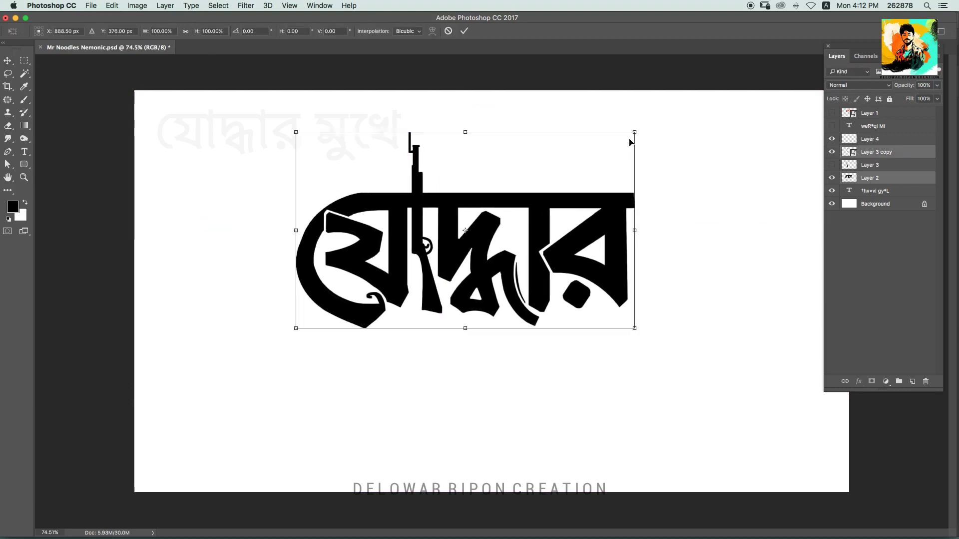
{"action": "mouse_move", "coordinate": [633, 132]}
{"action": "left_mouse_down"}
{"action": "mouse_move", "coordinate": [616, 143]}
{"action": "mouse_move", "coordinate": [638, 167]}
{"action": "left_mouse_up"}
{"action": "key", "text": "Return"}
{"action": "key", "text": "ctrl+shift+alt+n"}
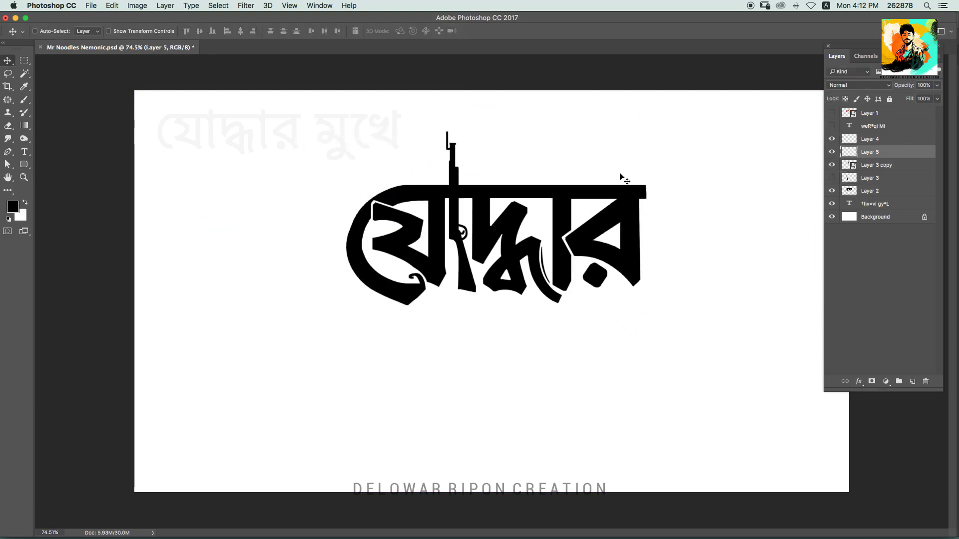
Paint the left stem and right bar of ম on Layer 5, redoing bad strokes
{"action": "key", "text": "b"}
{"action": "mouse_move", "coordinate": [505, 327]}
{"action": "left_mouse_down"}
{"action": "mouse_move", "coordinate": [497, 379]}
{"action": "mouse_move", "coordinate": [556, 437]}
{"action": "left_mouse_up"}
{"action": "mouse_move", "coordinate": [550, 319]}
{"action": "left_mouse_down"}
{"action": "mouse_move", "coordinate": [556, 429]}
{"action": "mouse_move", "coordinate": [551, 329]}
{"action": "left_mouse_up"}
{"action": "key", "text": "ctrl+z"}
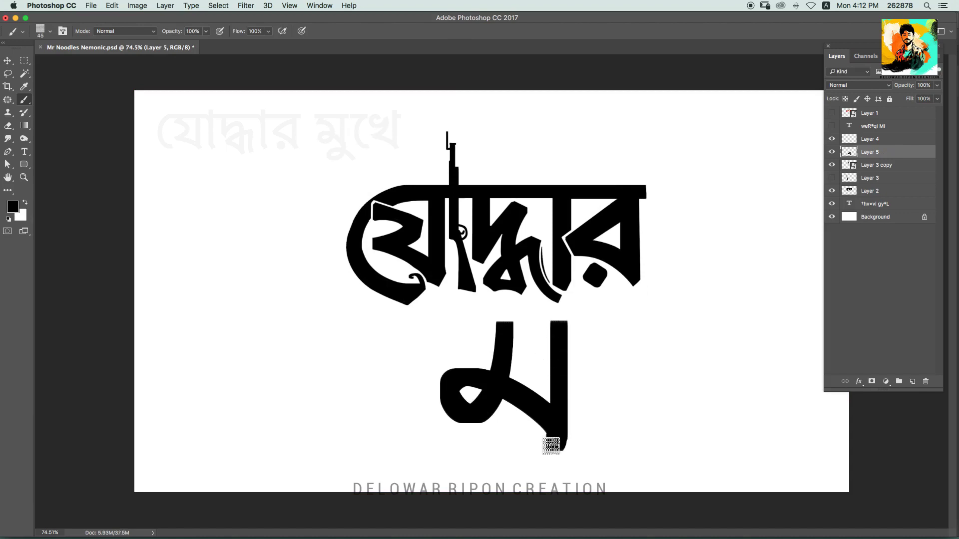
{"action": "mouse_move", "coordinate": [551, 445]}
{"action": "left_mouse_down"}
{"action": "mouse_move", "coordinate": [574, 413]}
{"action": "mouse_move", "coordinate": [587, 489]}
{"action": "left_mouse_up"}
{"action": "key", "text": "ctrl+z"}
{"action": "left_click_drag", "start_coordinate": [589, 322], "coordinate": [649, 440]}
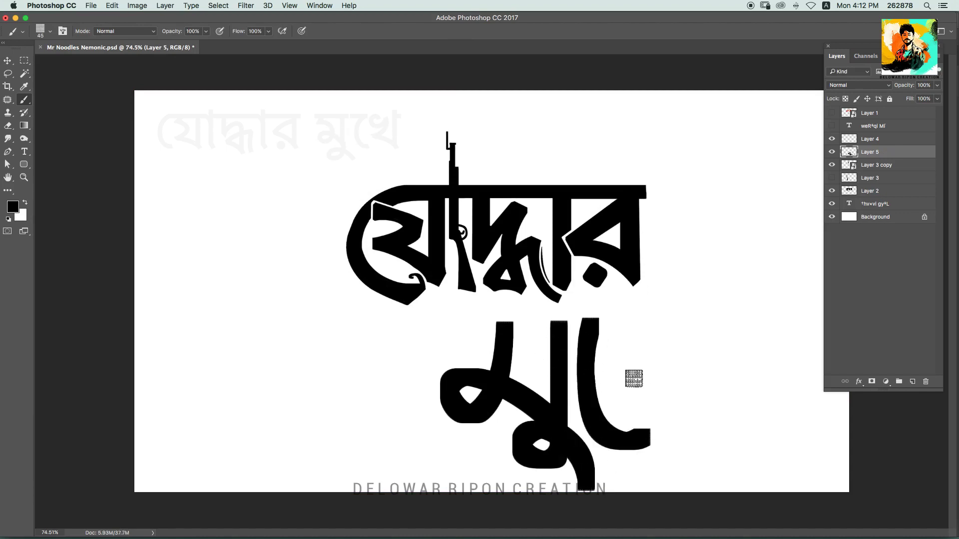
{"action": "key", "text": "ctrl+z"}
{"action": "key", "text": "ctrl+alt+z"}
{"action": "mouse_move", "coordinate": [589, 322]}
{"action": "left_mouse_down"}
{"action": "mouse_move", "coordinate": [642, 440]}
{"action": "mouse_move", "coordinate": [593, 439]}
{"action": "mouse_move", "coordinate": [642, 428]}
{"action": "left_mouse_up"}
{"action": "key", "text": "ctrl+z"}
Paint খে's hook, diagonal and tall bar, tidy the stems, and scale মুখে to about 83%
{"action": "mouse_move", "coordinate": [617, 350]}
{"action": "left_mouse_down"}
{"action": "mouse_move", "coordinate": [649, 314]}
{"action": "mouse_move", "coordinate": [636, 400]}
{"action": "mouse_move", "coordinate": [668, 413]}
{"action": "mouse_move", "coordinate": [720, 474]}
{"action": "left_mouse_up"}
{"action": "key", "text": "ctrl+alt+z"}
{"action": "key", "text": "ctrl+alt+z"}
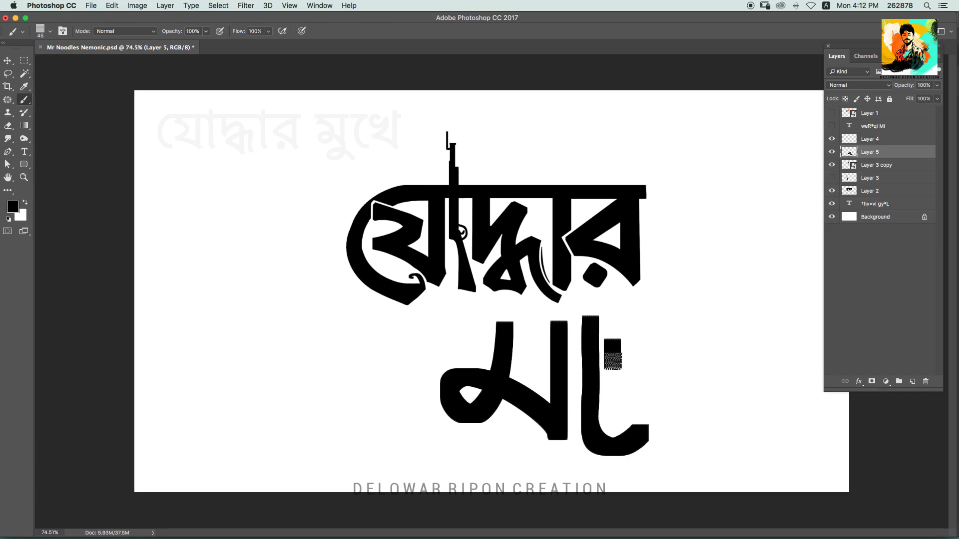
{"action": "mouse_move", "coordinate": [613, 361]}
{"action": "left_mouse_down"}
{"action": "mouse_move", "coordinate": [636, 327]}
{"action": "mouse_move", "coordinate": [621, 381]}
{"action": "left_mouse_up"}
{"action": "key", "text": "ctrl+z"}
{"action": "mouse_move", "coordinate": [619, 314]}
{"action": "left_mouse_down"}
{"action": "mouse_move", "coordinate": [646, 325]}
{"action": "mouse_move", "coordinate": [621, 403]}
{"action": "mouse_move", "coordinate": [694, 460]}
{"action": "left_mouse_up"}
{"action": "key", "text": "ctrl+z"}
{"action": "mouse_move", "coordinate": [622, 315]}
{"action": "left_mouse_down"}
{"action": "mouse_move", "coordinate": [615, 394]}
{"action": "mouse_move", "coordinate": [710, 432]}
{"action": "left_mouse_up"}
{"action": "mouse_move", "coordinate": [699, 302]}
{"action": "left_mouse_down"}
{"action": "mouse_move", "coordinate": [712, 424]}
{"action": "mouse_move", "coordinate": [699, 313]}
{"action": "left_mouse_up"}
{"action": "left_click_drag", "start_coordinate": [589, 323], "coordinate": [596, 426]}
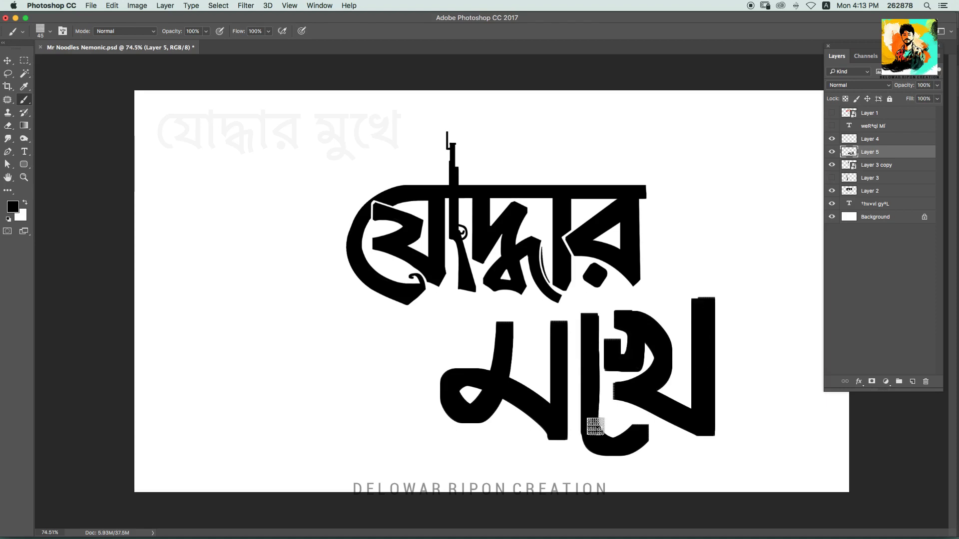
{"action": "left_click_drag", "start_coordinate": [498, 343], "coordinate": [504, 365]}
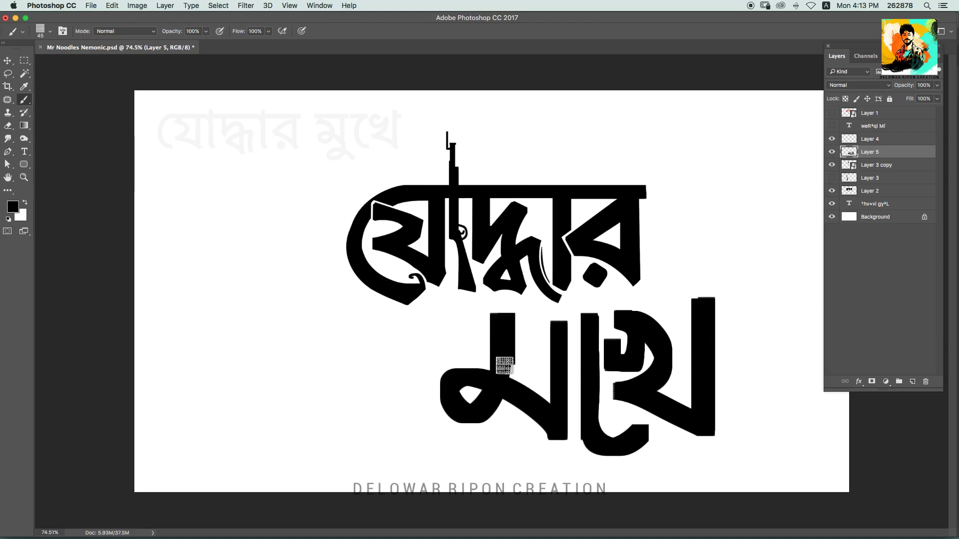
{"action": "key", "text": "ctrl+z"}
{"action": "key", "text": "ctrl+z"}
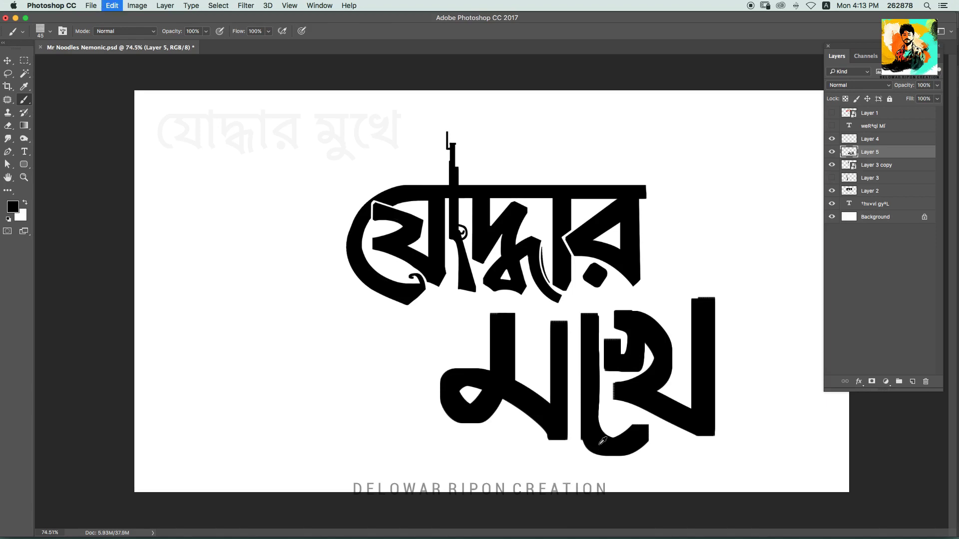
{"action": "key", "text": "ctrl+t"}
{"action": "mouse_move", "coordinate": [714, 296]}
{"action": "left_mouse_down"}
{"action": "mouse_move", "coordinate": [691, 311]}
{"action": "mouse_move", "coordinate": [767, 235]}
{"action": "left_mouse_up"}
Commit the resized মুখে and move it up and left against যোদ্ধার
{"action": "key", "text": "Return"}
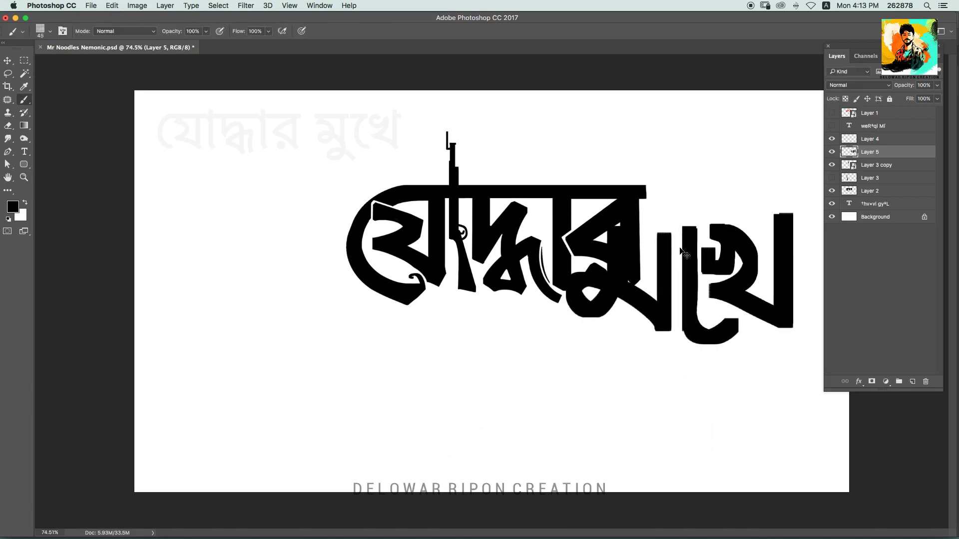
{"action": "left_click_drag", "start_coordinate": [627, 161], "coordinate": [507, 185]}
{"action": "left_click_drag", "start_coordinate": [613, 259], "coordinate": [558, 260]}
{"action": "scroll", "coordinate": [724, 272], "scroll_direction": "up", "scroll_amount": 3}
Brush-paint মুখে's left stem, vowel sign loop, second stem and bottom-right corner
{"action": "key", "text": "b"}
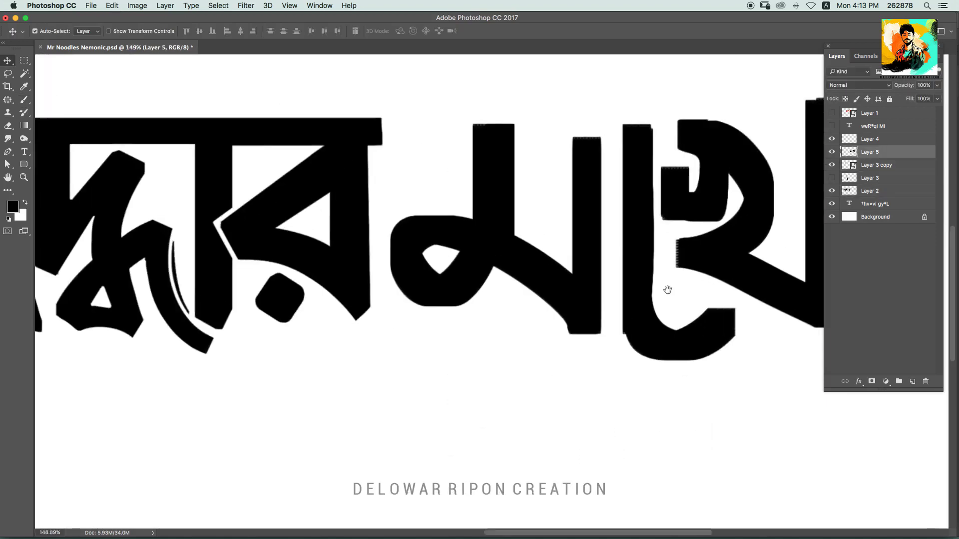
{"action": "left_click_drag", "start_coordinate": [489, 345], "coordinate": [490, 146]}
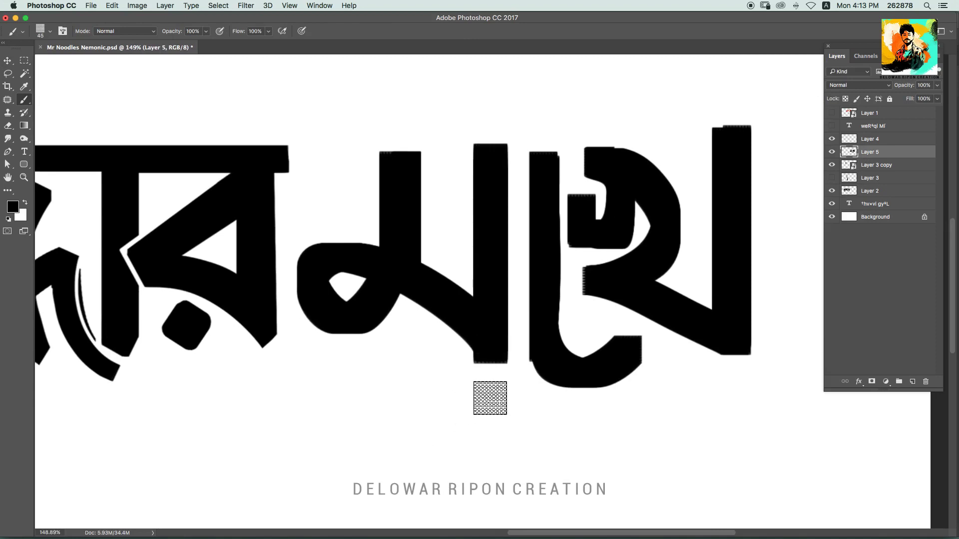
{"action": "mouse_move", "coordinate": [490, 381]}
{"action": "left_mouse_down"}
{"action": "mouse_move", "coordinate": [442, 446]}
{"action": "mouse_move", "coordinate": [568, 484]}
{"action": "left_mouse_up"}
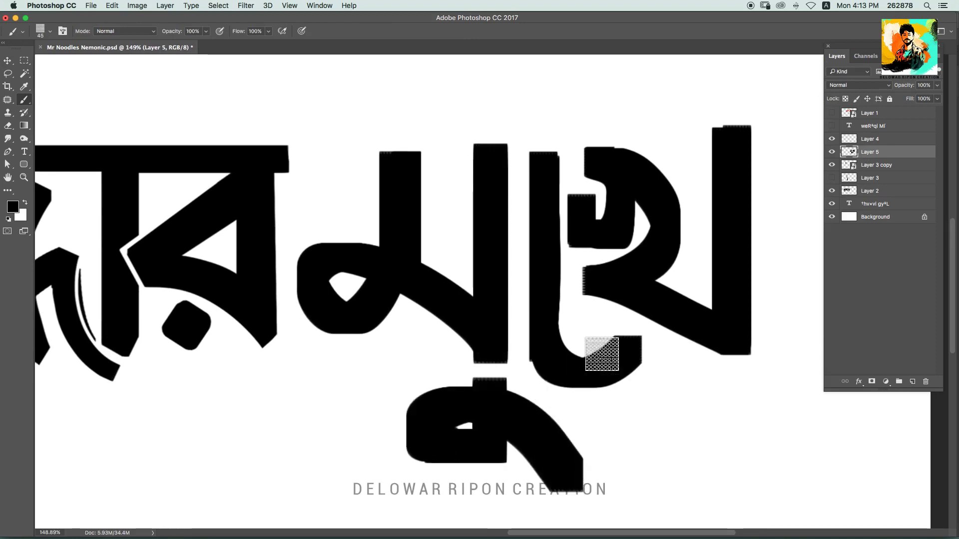
{"action": "left_click_drag", "start_coordinate": [539, 155], "coordinate": [548, 342]}
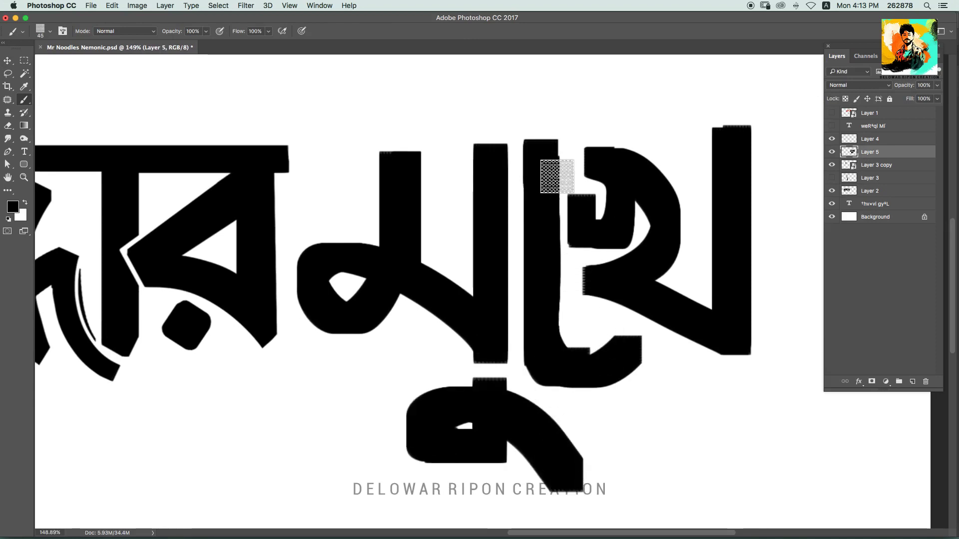
{"action": "left_click_drag", "start_coordinate": [548, 152], "coordinate": [546, 325]}
{"action": "key", "text": "e"}
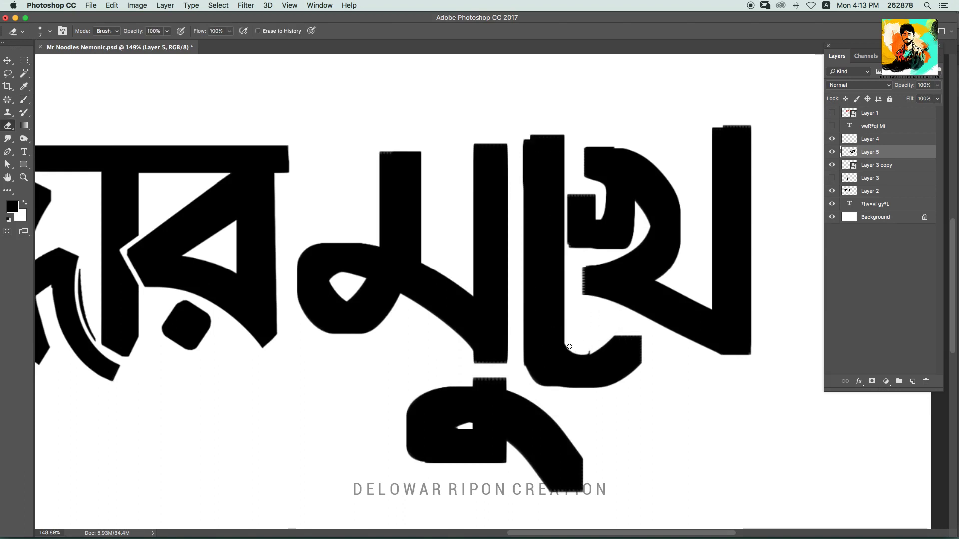
{"action": "key", "text": "b"}
{"action": "left_click_drag", "start_coordinate": [540, 350], "coordinate": [645, 367]}
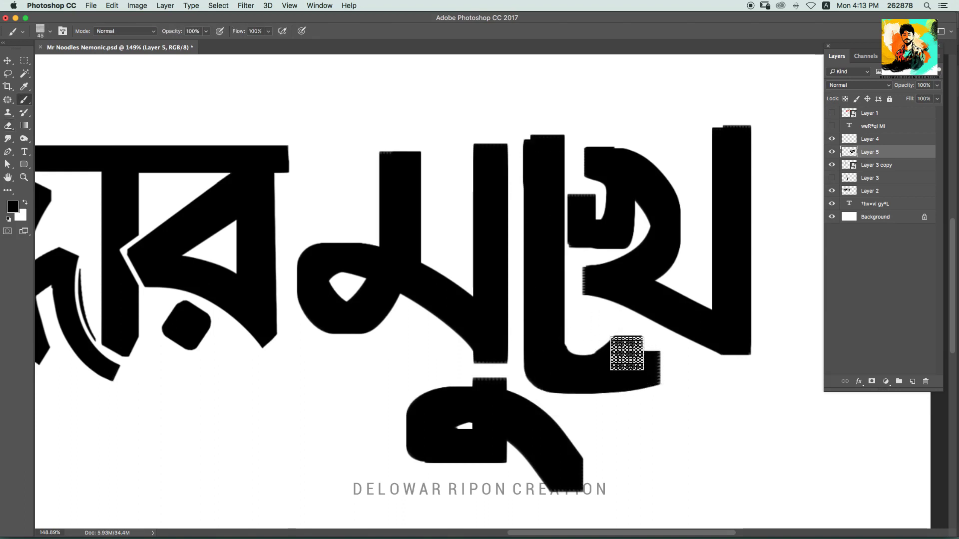
Zoom out to the whole lettering and fill the gap in মুখে's top bar
{"action": "key", "text": "ctrl+minus"}
{"action": "key", "text": "ctrl+0"}
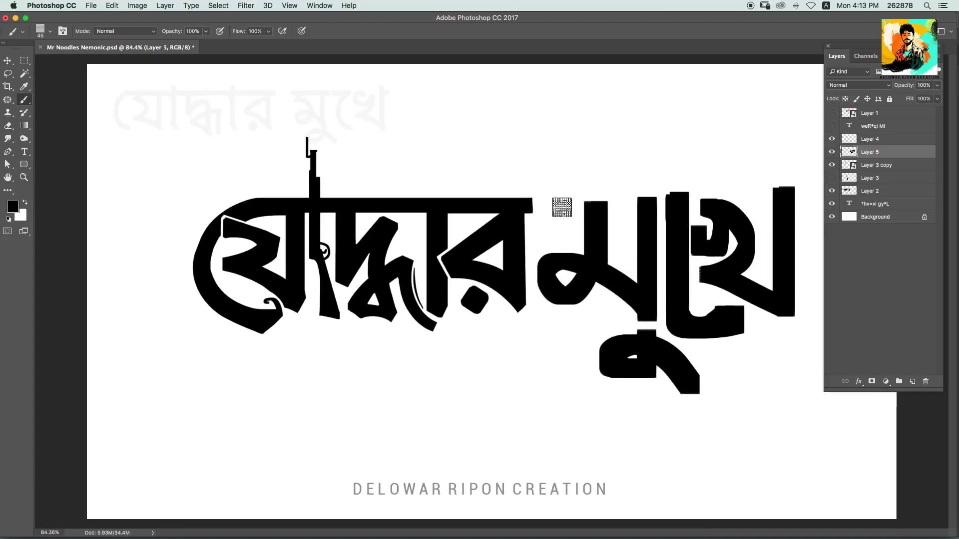
{"action": "left_click_drag", "start_coordinate": [559, 203], "coordinate": [666, 200]}
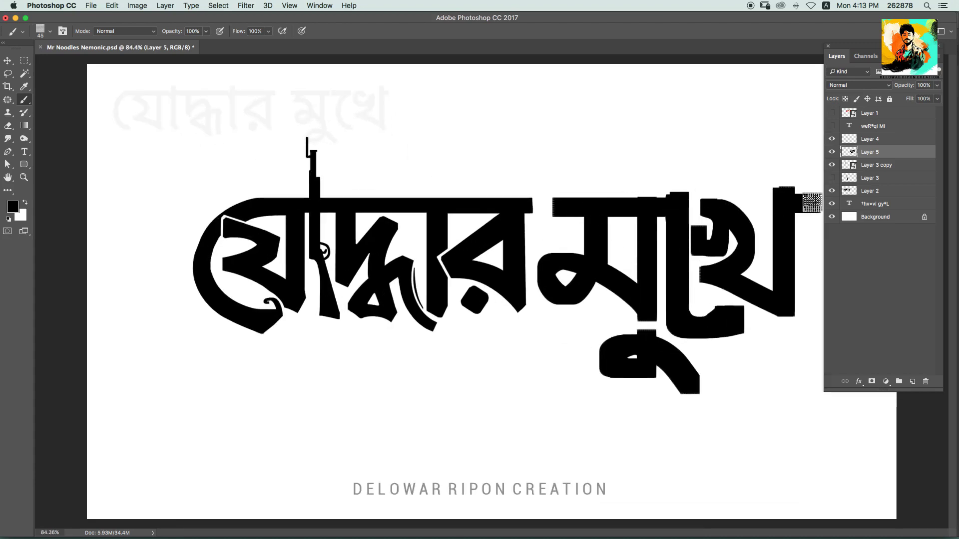
{"action": "scroll", "coordinate": [788, 203], "scroll_direction": "up", "scroll_amount": 5}
Trim the letter tops flat by deleting rectangular selections above the headline bar
{"action": "key", "text": "m"}
{"action": "mouse_move", "coordinate": [259, 162]}
{"action": "left_mouse_down"}
{"action": "mouse_move", "coordinate": [788, 204]}
{"action": "mouse_move", "coordinate": [794, 226]}
{"action": "left_mouse_up"}
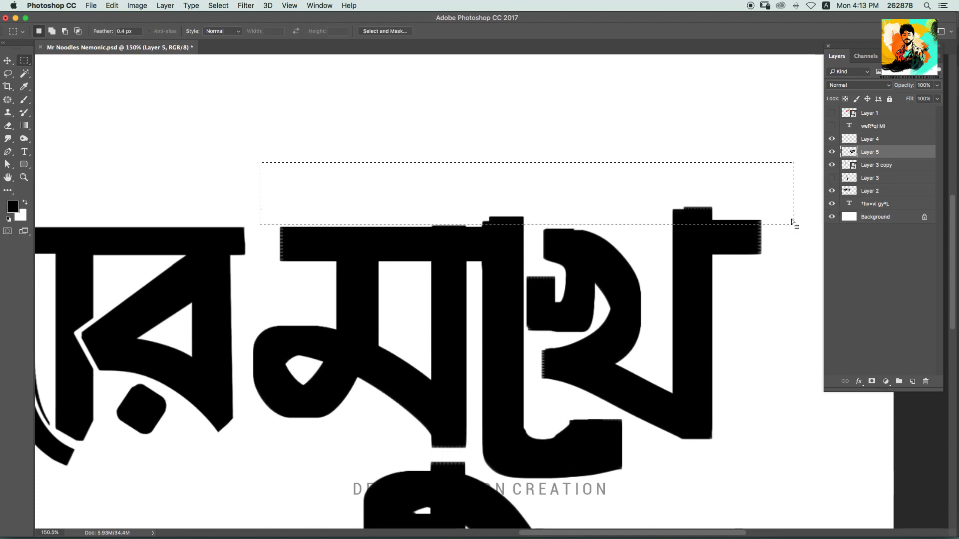
{"action": "key", "text": "Delete"}
{"action": "left_click_drag", "start_coordinate": [268, 215], "coordinate": [635, 228]}
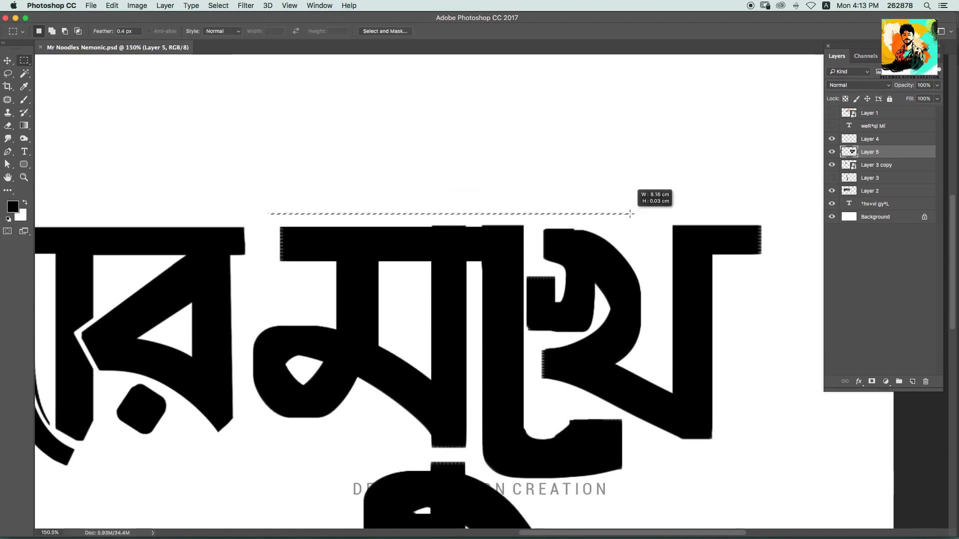
{"action": "key", "text": "Delete"}
{"action": "key", "text": "ctrl+d"}
Erase a sliver near the first letter's top and clean the ragged right edge
{"action": "key", "text": "e"}
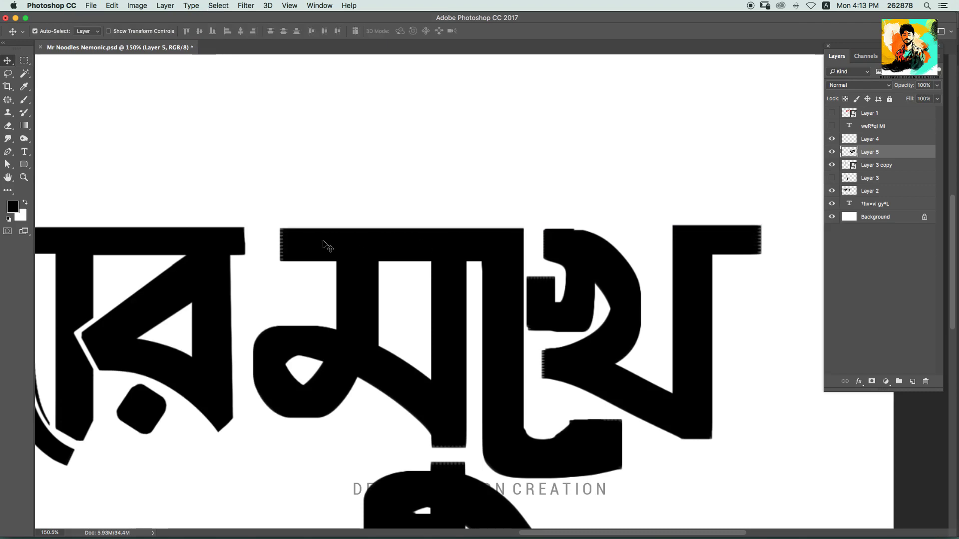
{"action": "left_click_drag", "start_coordinate": [298, 229], "coordinate": [298, 260]}
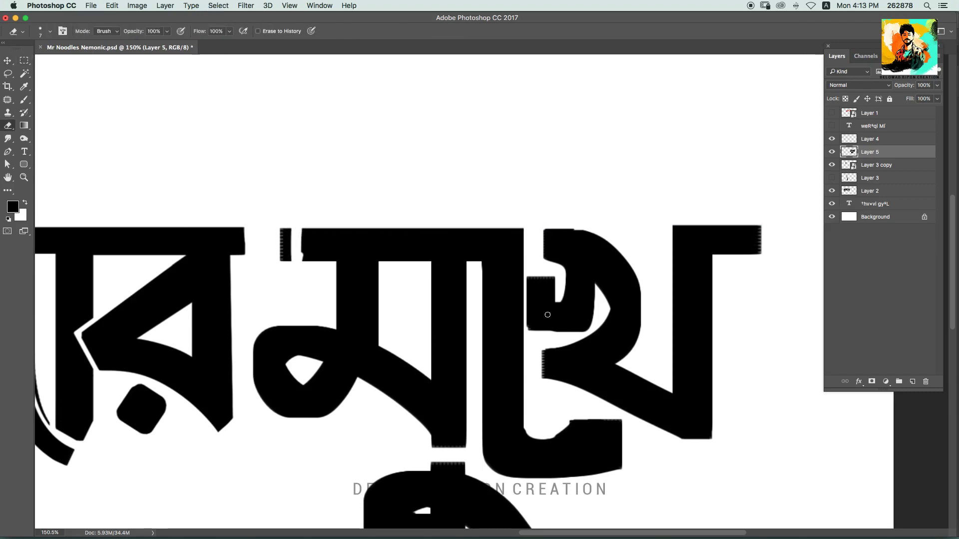
{"action": "scroll", "coordinate": [520, 325], "scroll_direction": "down", "scroll_amount": 2}
{"action": "scroll", "coordinate": [547, 327], "scroll_direction": "up", "scroll_amount": 5}
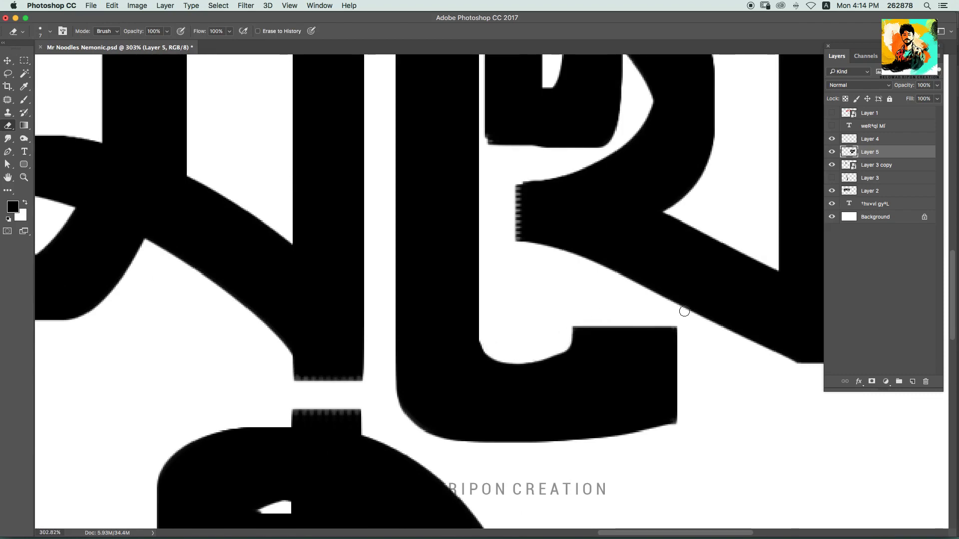
{"action": "left_click_drag", "start_coordinate": [681, 386], "coordinate": [667, 430]}
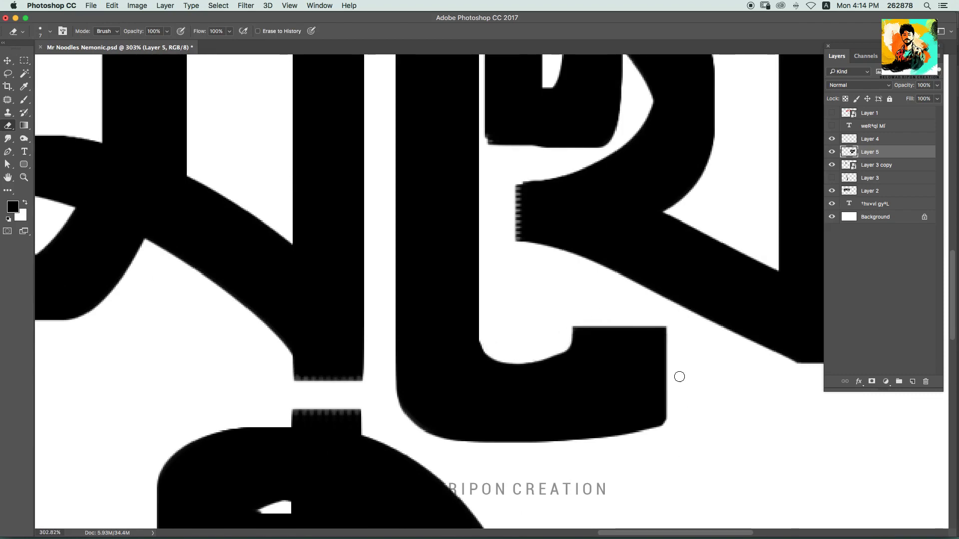
{"action": "scroll", "coordinate": [679, 376], "scroll_direction": "down", "scroll_amount": 3}
{"action": "scroll", "coordinate": [520, 220], "scroll_direction": "up", "scroll_amount": 3}
{"action": "key", "text": "b"}
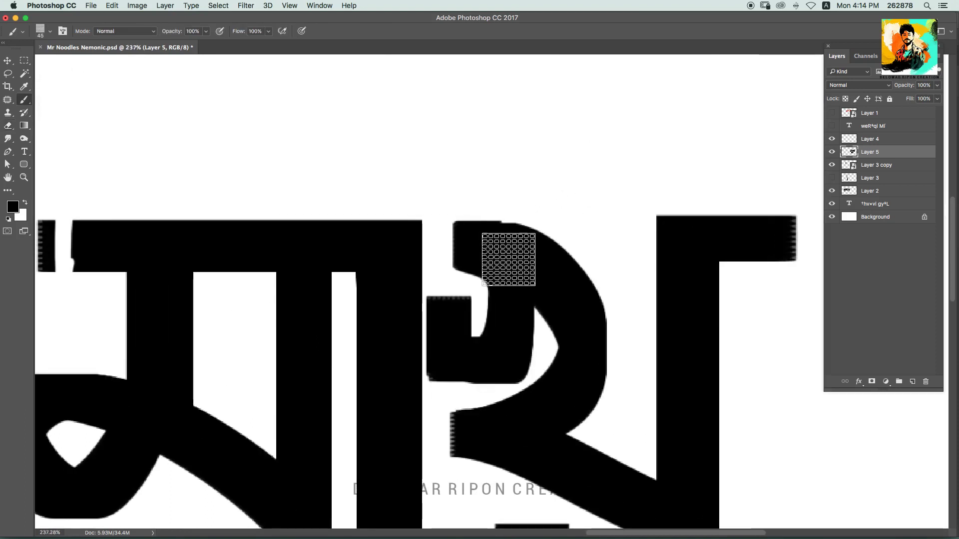
{"action": "key", "text": "bracketleft"}
{"action": "key", "text": "bracketleft"}
{"action": "key", "text": "bracketleft"}
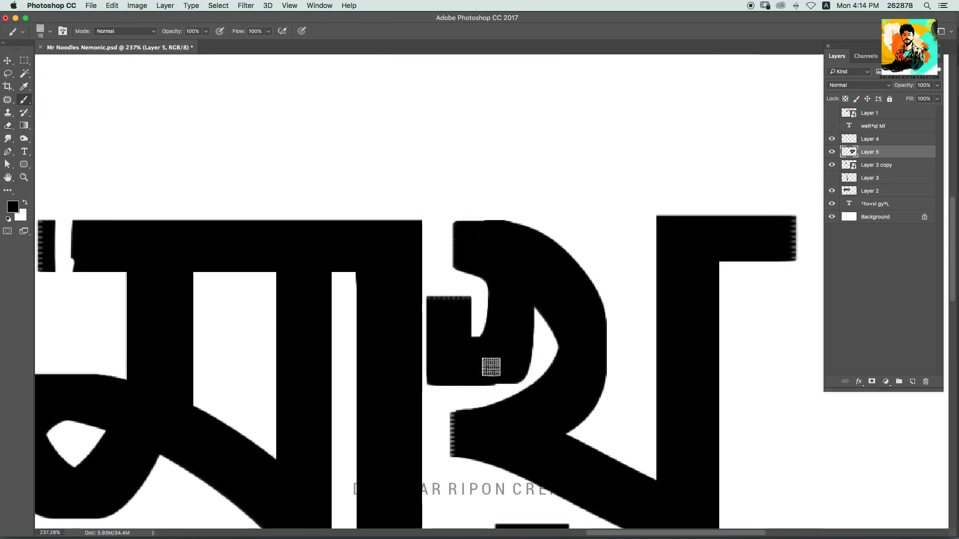
Erase a thin curved white stroke along the glyph's inner edge, zooming in and out to check
{"action": "key", "text": "e"}
{"action": "scroll", "coordinate": [548, 344], "scroll_direction": "up", "scroll_amount": 3}
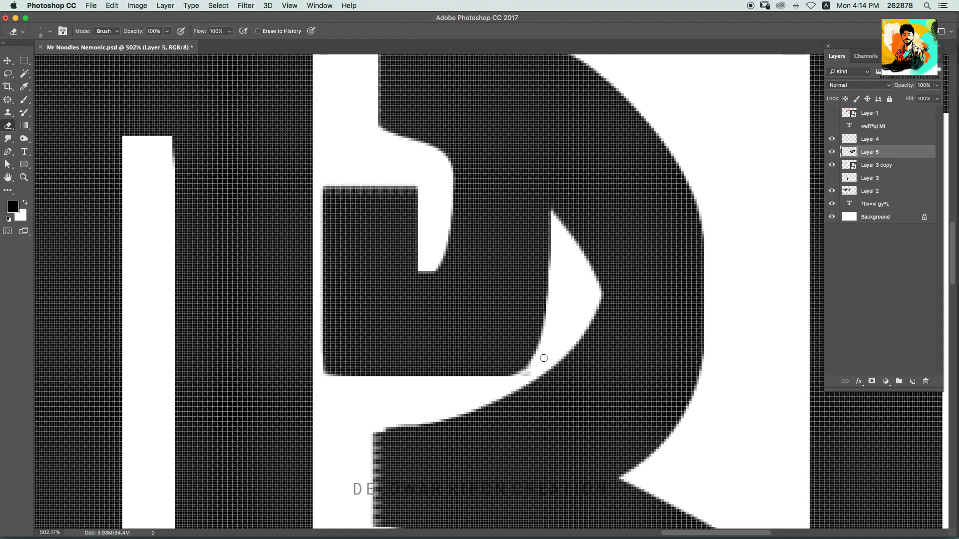
{"action": "scroll", "coordinate": [528, 336], "scroll_direction": "down", "scroll_amount": 2}
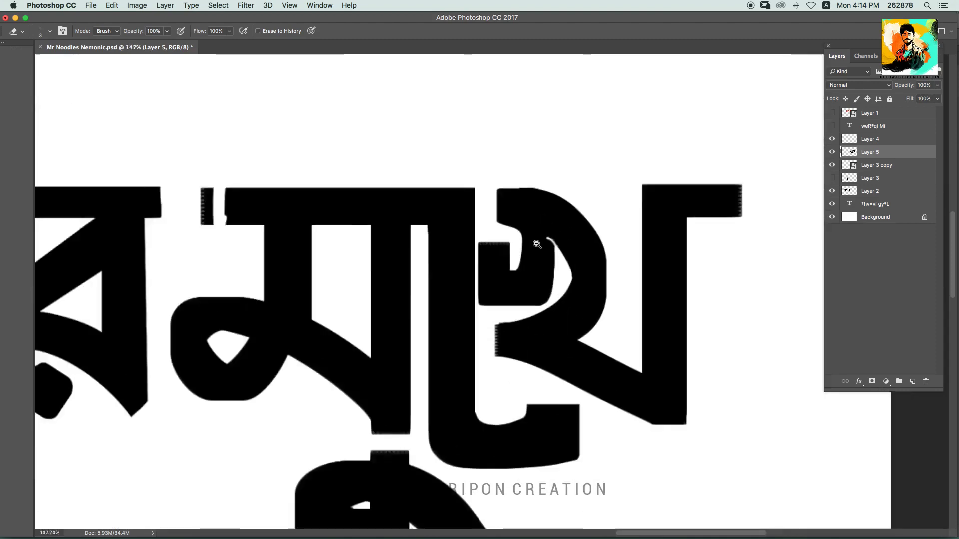
{"action": "scroll", "coordinate": [545, 235], "scroll_direction": "down", "scroll_amount": 1}
{"action": "left_click_drag", "start_coordinate": [527, 225], "coordinate": [568, 291]}
{"action": "left_click_drag", "start_coordinate": [533, 225], "coordinate": [543, 235]}
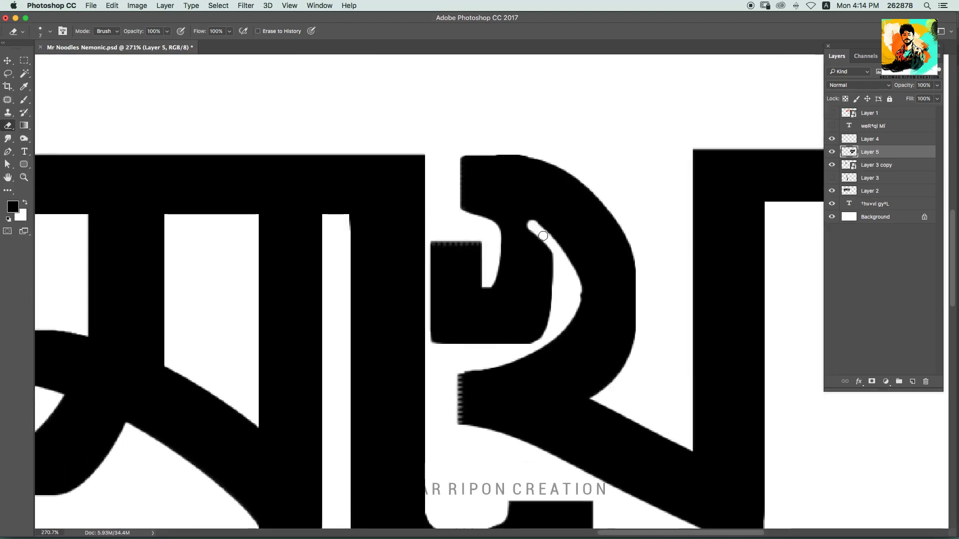
{"action": "scroll", "coordinate": [554, 248], "scroll_direction": "down", "scroll_amount": 3}
{"action": "scroll", "coordinate": [554, 242], "scroll_direction": "up", "scroll_amount": 3}
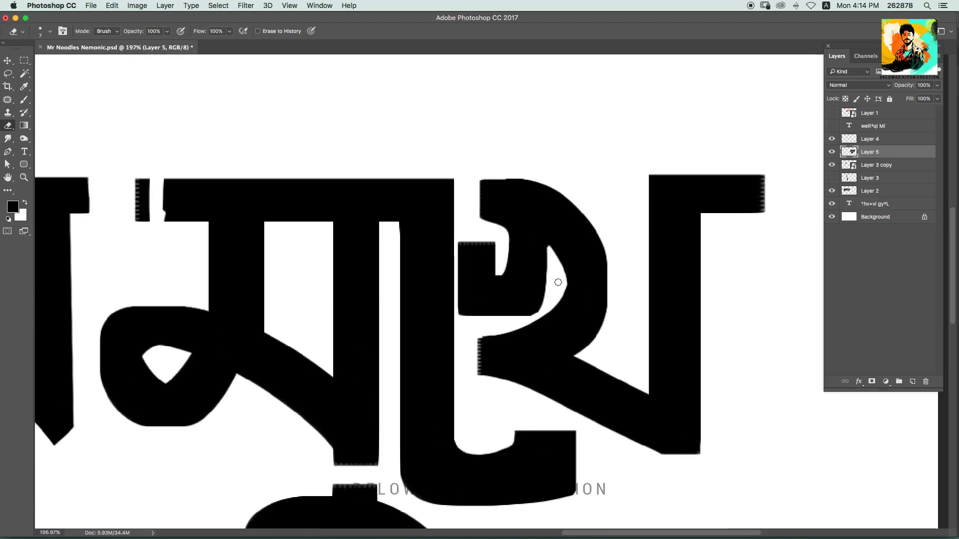
{"action": "scroll", "coordinate": [557, 230], "scroll_direction": "up", "scroll_amount": 2}
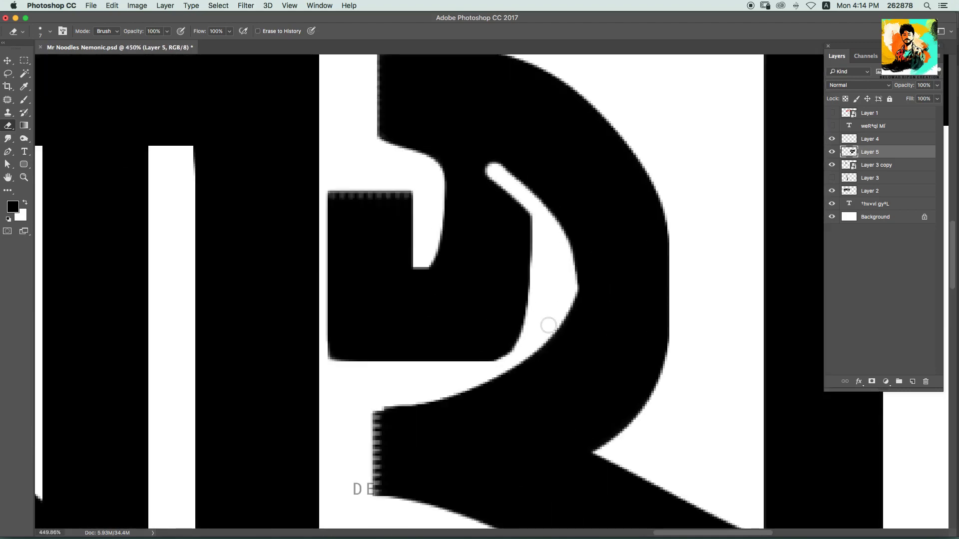
{"action": "scroll", "coordinate": [555, 286], "scroll_direction": "down", "scroll_amount": 5}
{"action": "scroll", "coordinate": [624, 309], "scroll_direction": "up", "scroll_amount": 1}
{"action": "scroll", "coordinate": [650, 350], "scroll_direction": "up", "scroll_amount": 2}
{"action": "scroll", "coordinate": [640, 374], "scroll_direction": "down", "scroll_amount": 2}
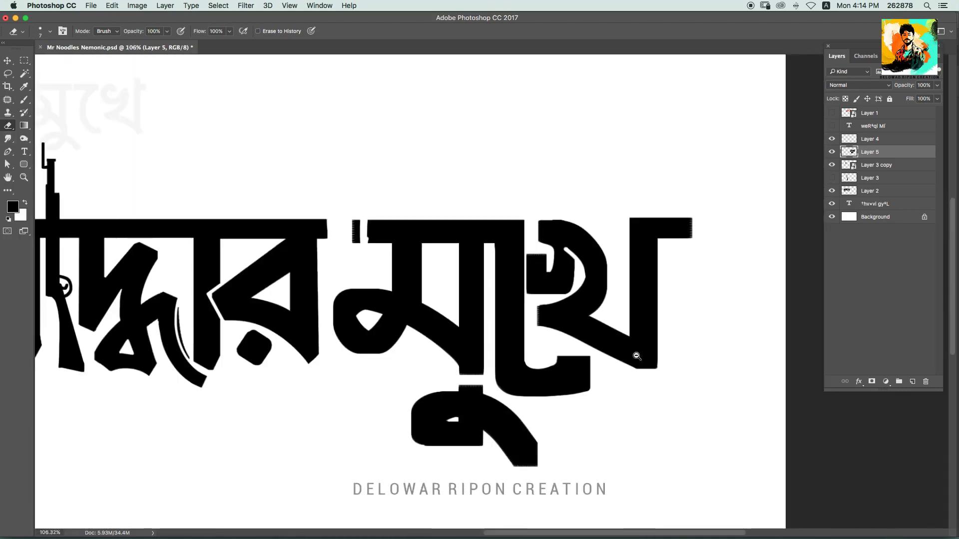
{"action": "scroll", "coordinate": [664, 300], "scroll_direction": "up", "scroll_amount": 2}
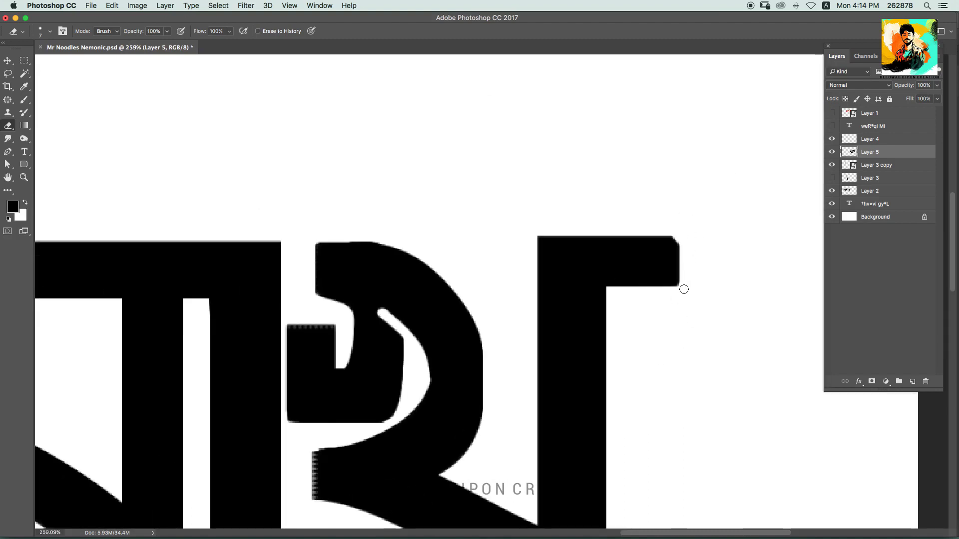
{"action": "scroll", "coordinate": [537, 235], "scroll_direction": "down", "scroll_amount": 3}
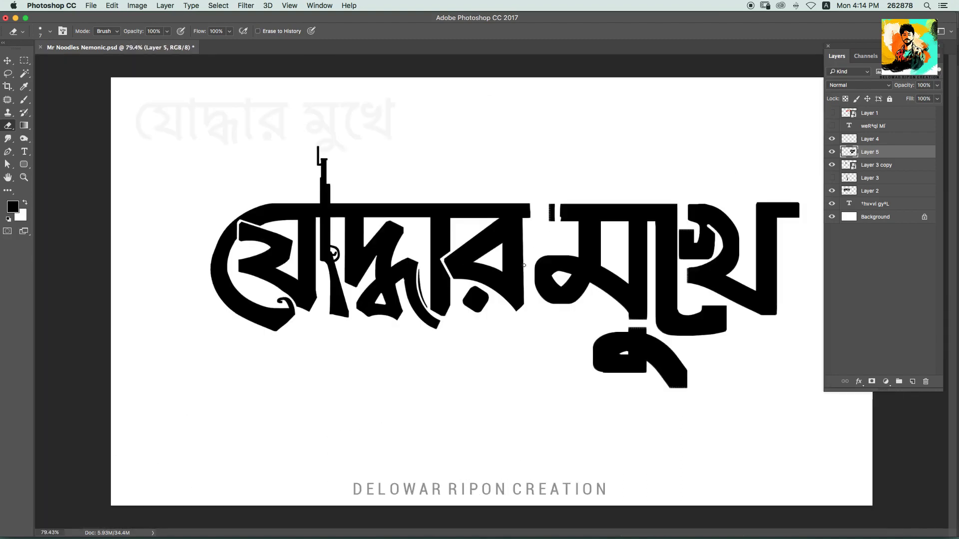
{"action": "key", "text": "v"}
{"action": "scroll", "coordinate": [552, 230], "scroll_direction": "down", "scroll_amount": 2}
{"action": "scroll", "coordinate": [615, 294], "scroll_direction": "up", "scroll_amount": 4}
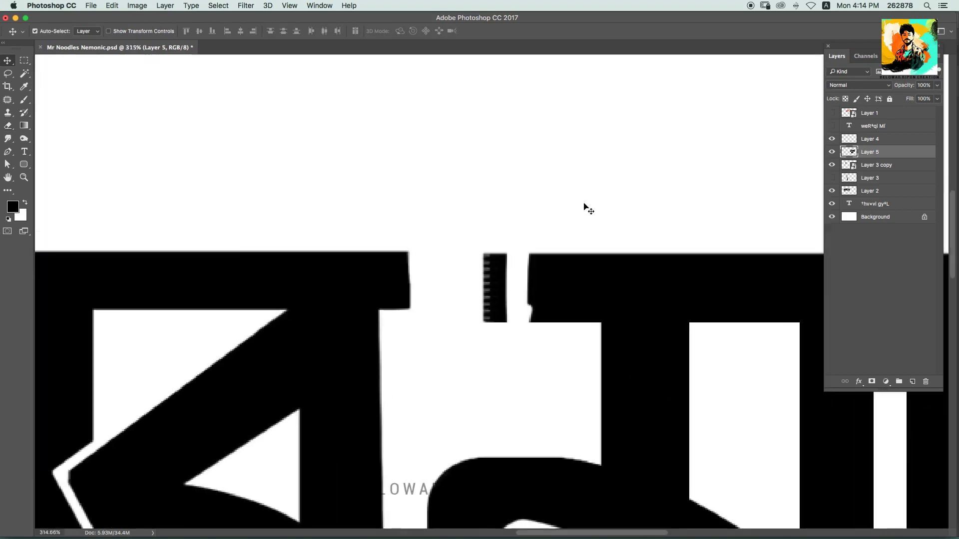
{"action": "key", "text": "e"}
{"action": "scroll", "coordinate": [489, 356], "scroll_direction": "down", "scroll_amount": 4}
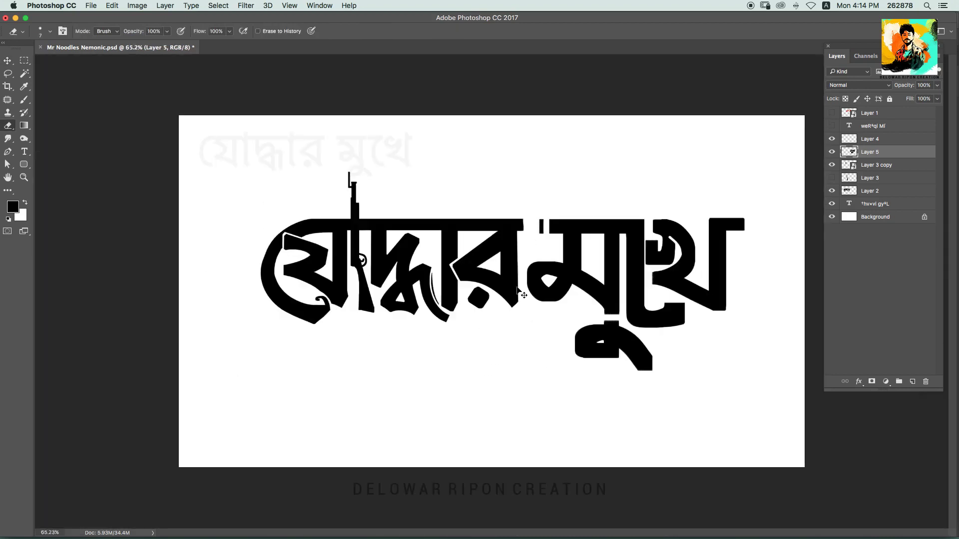
Nudge মুখে, shrink it to about 93% and shift it left
{"action": "key", "text": "v"}
{"action": "left_click_drag", "start_coordinate": [571, 280], "coordinate": [568, 278]}
{"action": "key", "text": "ctrl+t"}
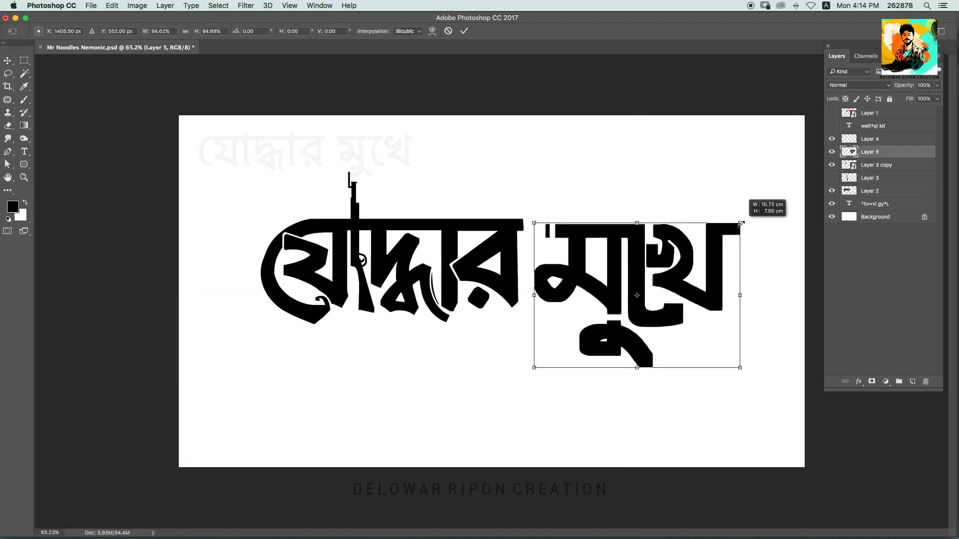
{"action": "left_click_drag", "start_coordinate": [749, 214], "coordinate": [732, 226]}
{"action": "mouse_move", "coordinate": [688, 249]}
{"action": "left_mouse_down"}
{"action": "mouse_move", "coordinate": [647, 242]}
{"action": "mouse_move", "coordinate": [680, 243]}
{"action": "left_mouse_up"}
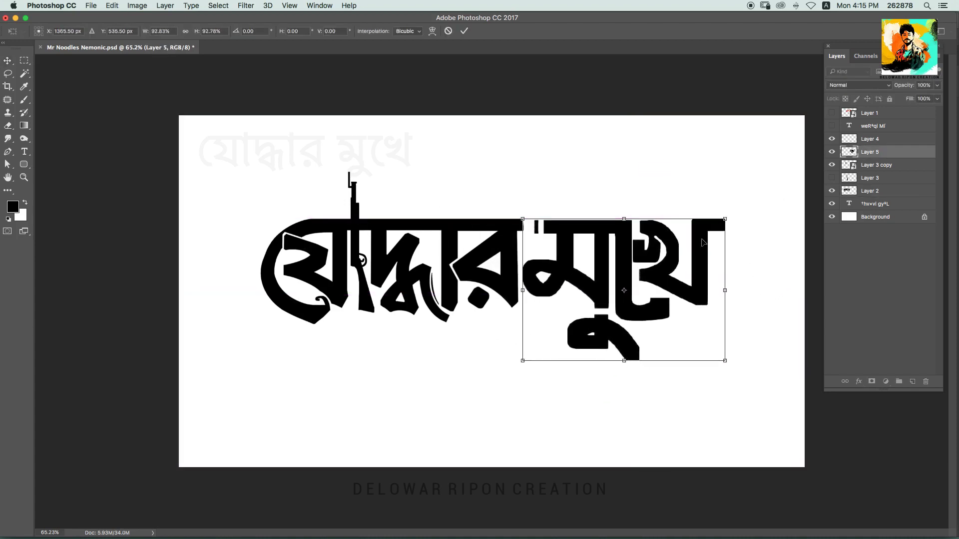
{"action": "key", "text": "Return"}
Show rulers and place horizontal guides at the headline's top and bottom
{"action": "key", "text": "ctrl+r"}
{"action": "left_click_drag", "start_coordinate": [650, 59], "coordinate": [695, 222]}
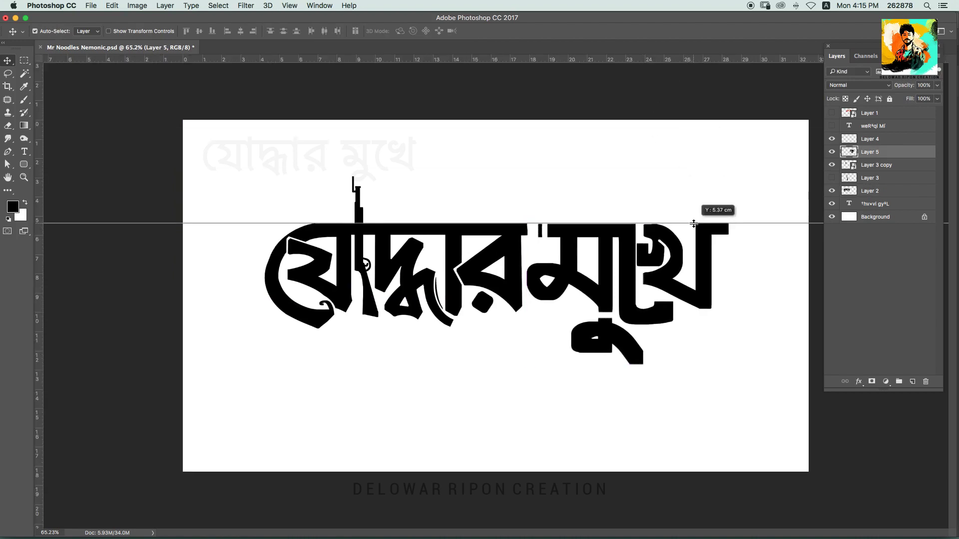
{"action": "left_click_drag", "start_coordinate": [675, 61], "coordinate": [730, 310]}
{"action": "scroll", "coordinate": [638, 245], "scroll_direction": "up", "scroll_amount": 5}
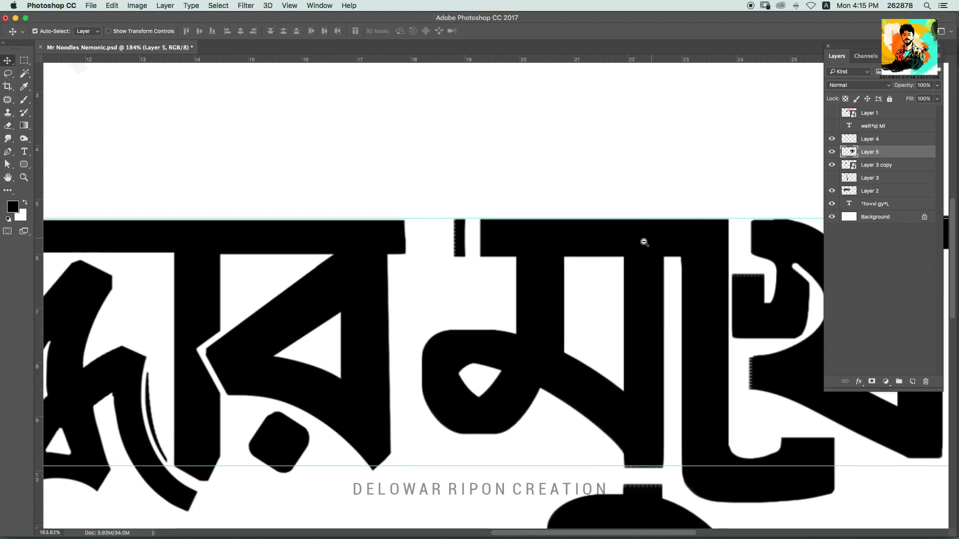
{"action": "scroll", "coordinate": [641, 240], "scroll_direction": "down", "scroll_amount": 3}
{"action": "scroll", "coordinate": [681, 351], "scroll_direction": "down", "scroll_amount": 2}
Shrink মুখে slightly to fit the guides, save the document, and hide the guides
{"action": "key", "text": "ctrl+t"}
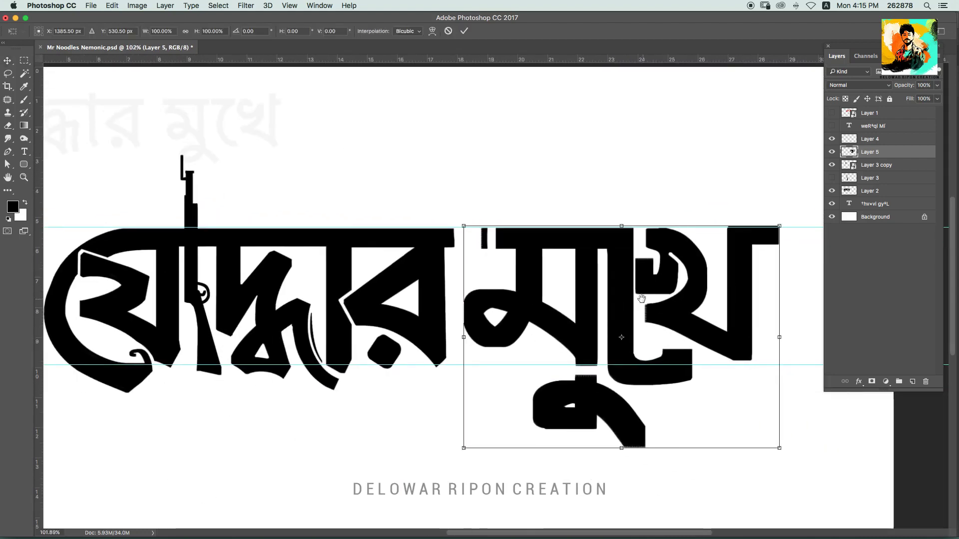
{"action": "left_click_drag", "start_coordinate": [781, 449], "coordinate": [776, 446]}
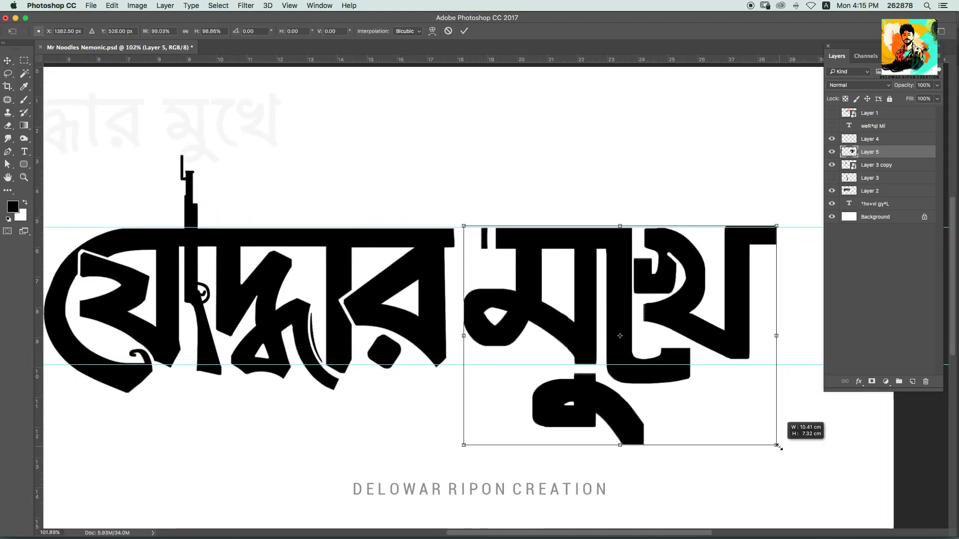
{"action": "key", "text": "Return"}
{"action": "key", "text": "ctrl+s"}
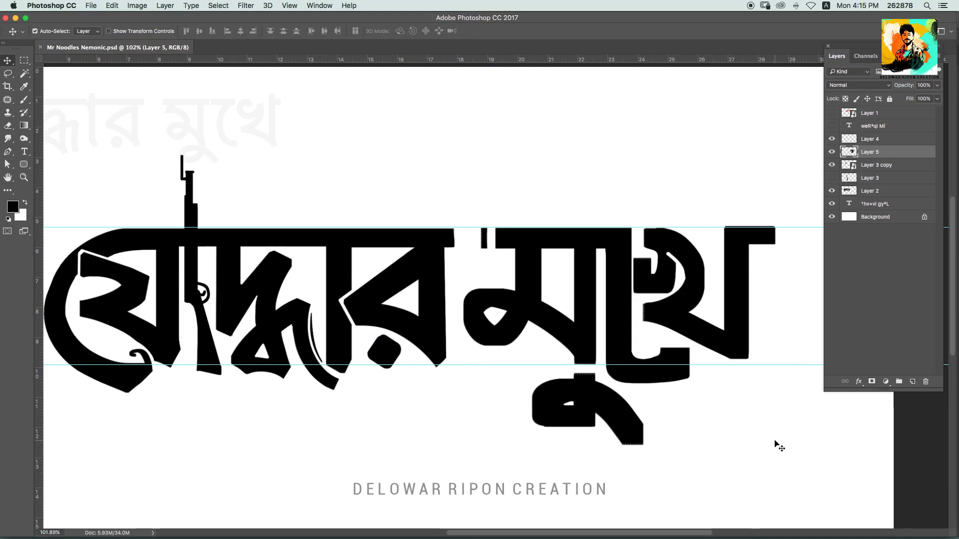
{"action": "key", "text": "ctrl+semicolon"}
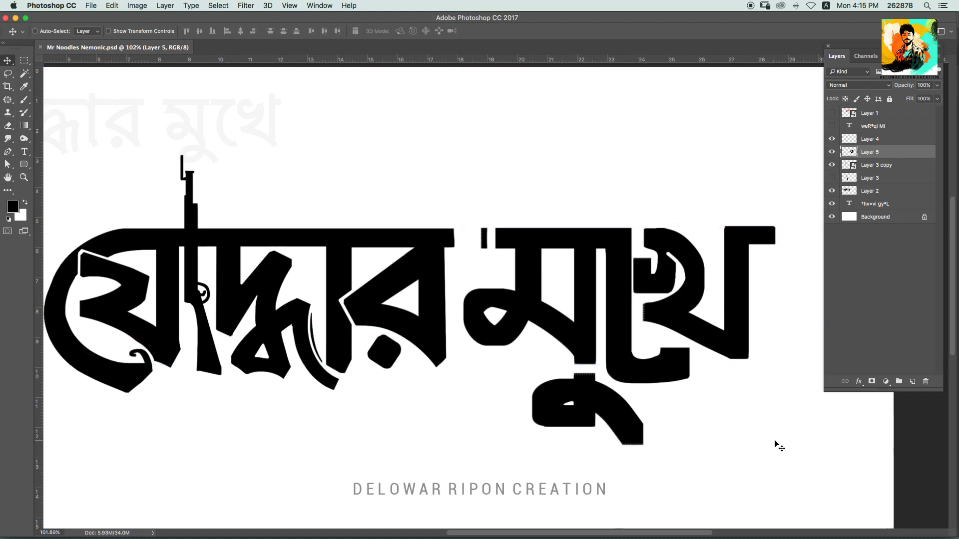
{"action": "scroll", "coordinate": [567, 204], "scroll_direction": "down", "scroll_amount": 3}
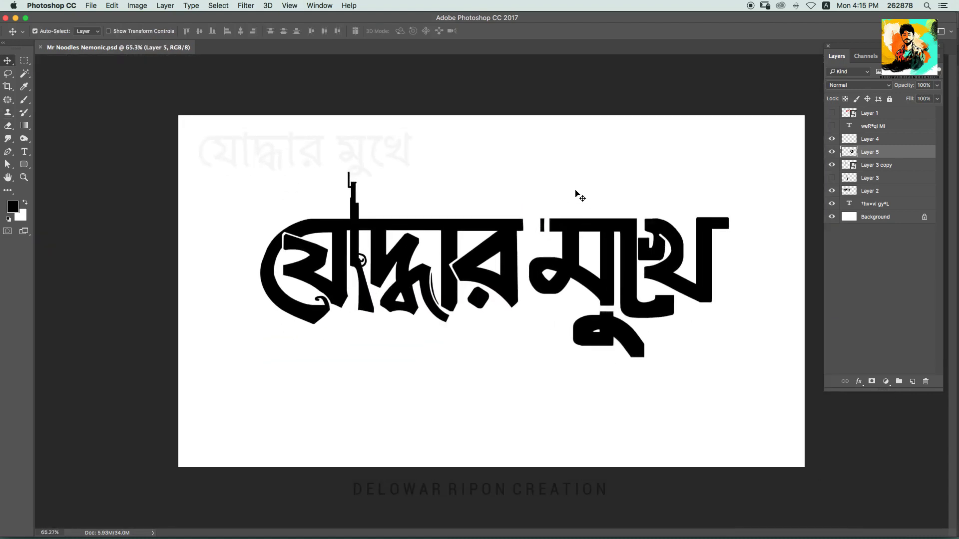
Select Layer 3 copy and Layer 2 and scale the whole headline to about 85%
{"action": "left_click", "coordinate": [877, 165], "text": "ctrl"}
{"action": "left_click", "coordinate": [870, 191], "text": "ctrl"}
{"action": "key", "text": "ctrl+t"}
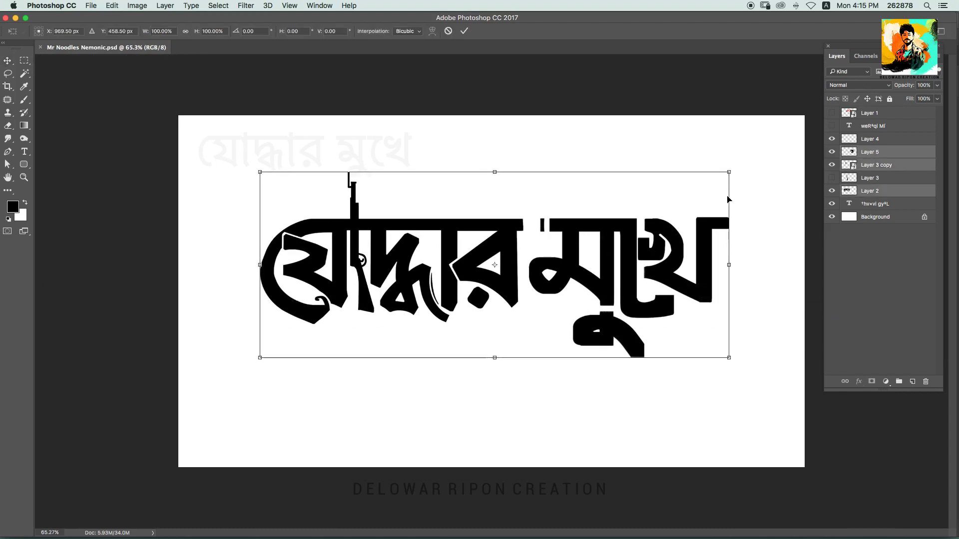
{"action": "left_click_drag", "start_coordinate": [729, 168], "coordinate": [673, 228]}
{"action": "key", "text": "Return"}
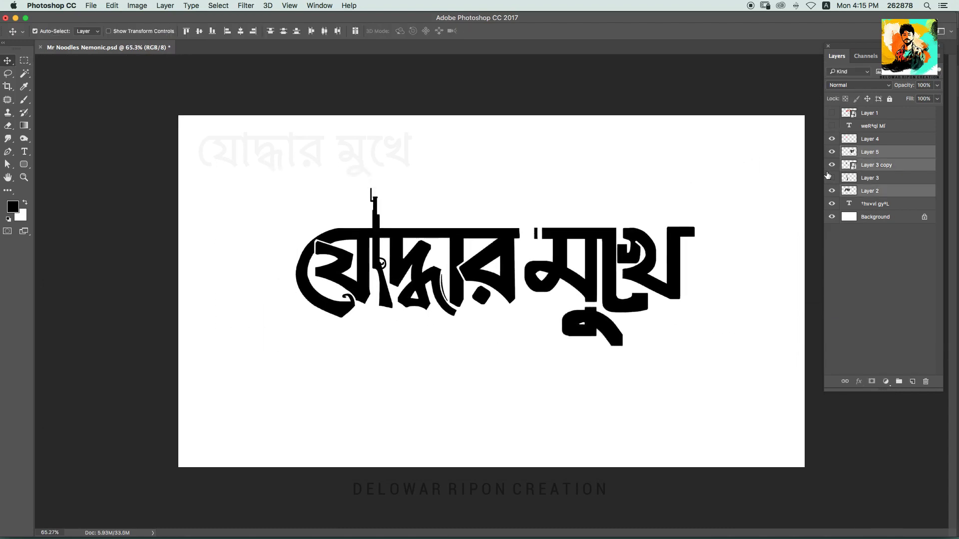
Show the বিজয়ের গল্প subtitle below the headline, resize it to about 83%, and save
{"action": "left_click", "coordinate": [831, 126]}
{"action": "left_click_drag", "start_coordinate": [680, 379], "coordinate": [603, 348]}
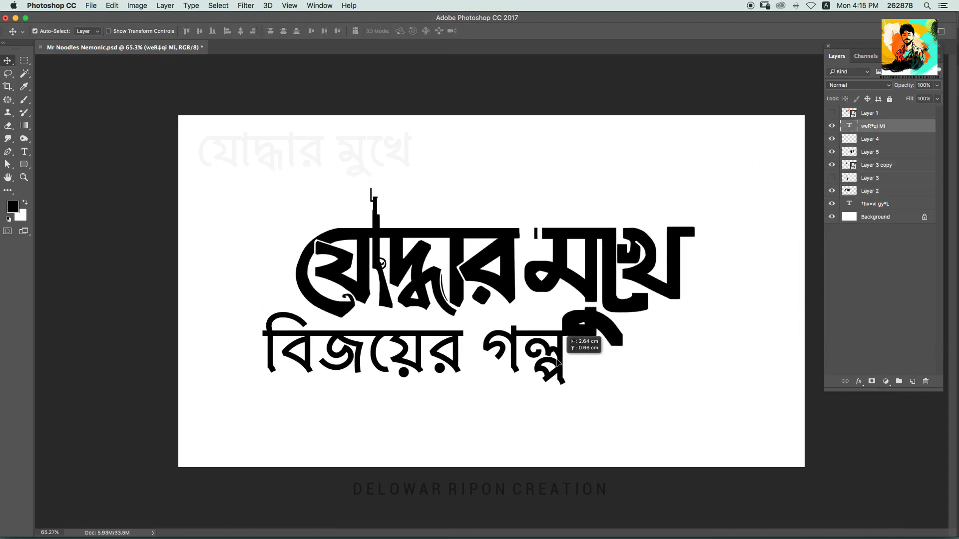
{"action": "key", "text": "ctrl+t"}
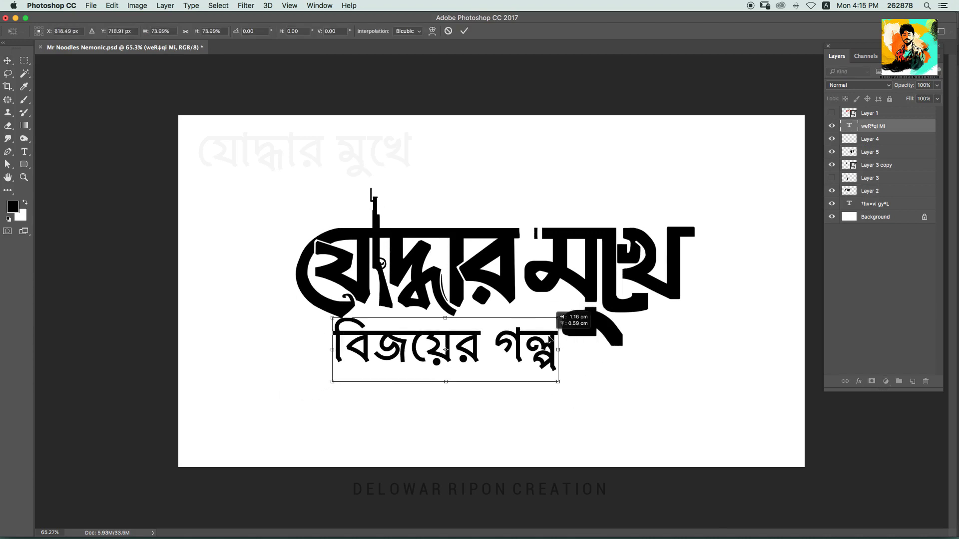
{"action": "left_click_drag", "start_coordinate": [621, 317], "coordinate": [558, 318]}
{"action": "left_click_drag", "start_coordinate": [329, 317], "coordinate": [303, 312]}
{"action": "left_click_drag", "start_coordinate": [520, 346], "coordinate": [519, 354]}
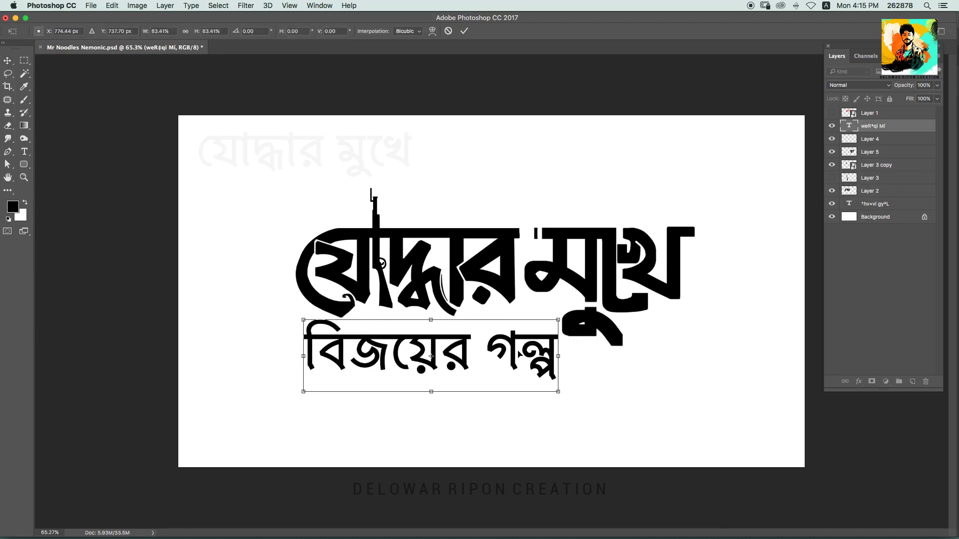
{"action": "key", "text": "Return"}
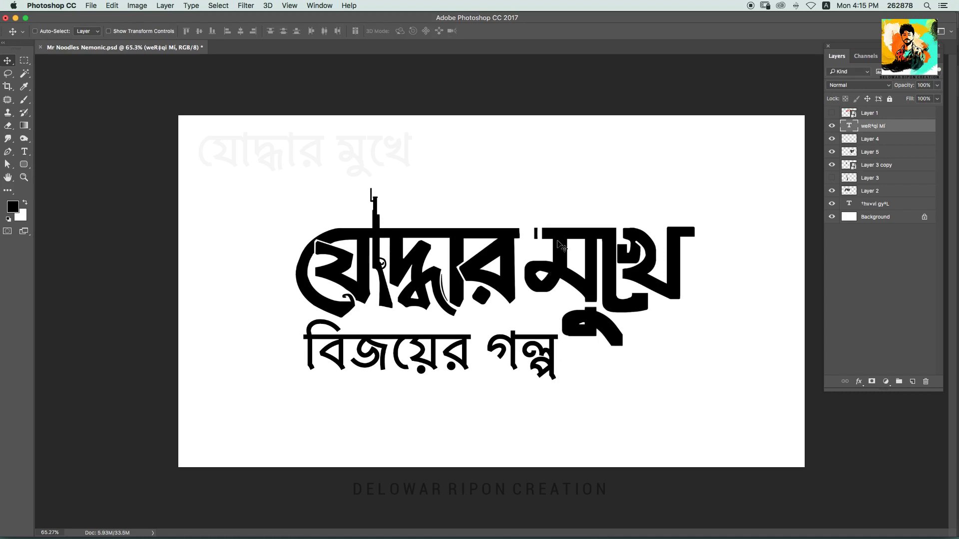
{"action": "key", "text": "ctrl+s"}
Move the subtitle right, then hide it and the faded reference title
{"action": "left_click_drag", "start_coordinate": [551, 365], "coordinate": [682, 380]}
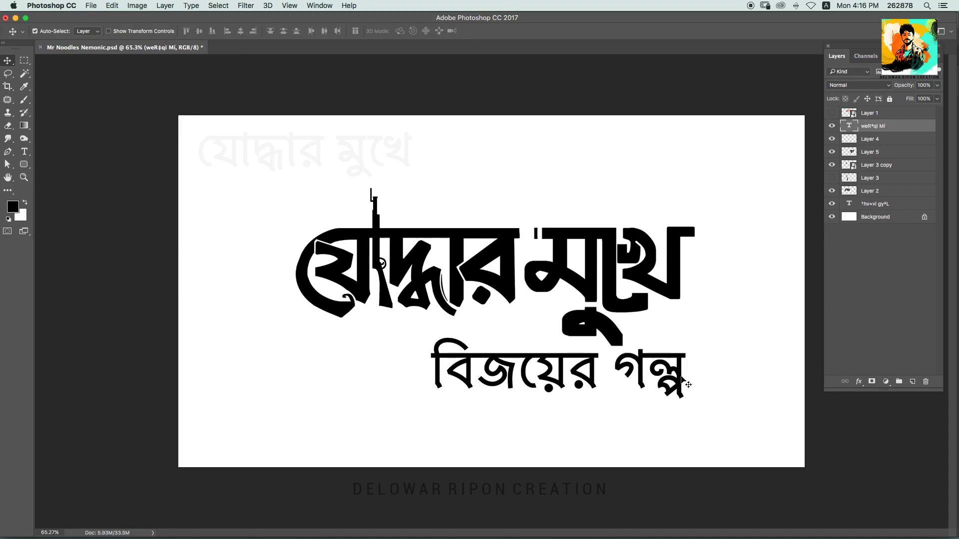
{"action": "left_click", "coordinate": [832, 128]}
{"action": "left_click_drag", "start_coordinate": [400, 149], "coordinate": [405, 149]}
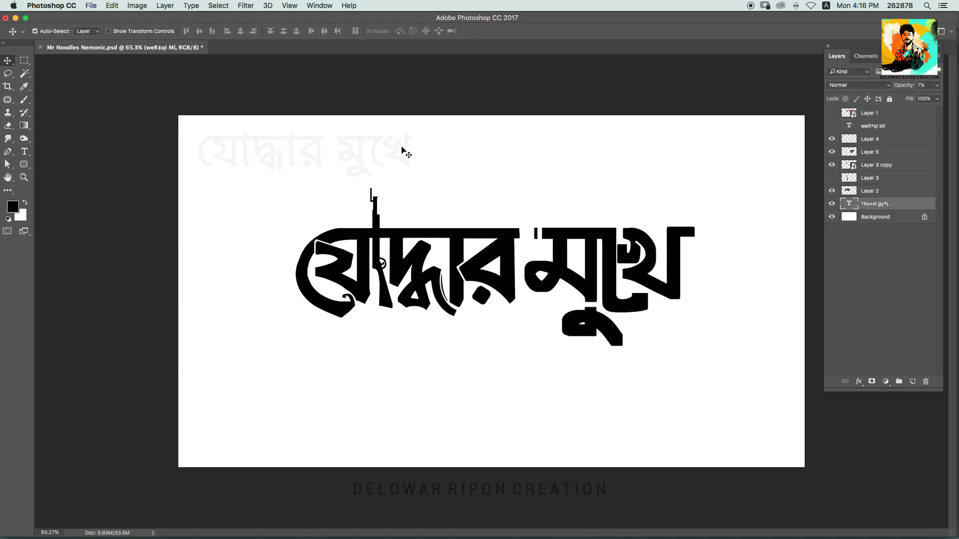
{"action": "left_click", "coordinate": [831, 204]}
Try a curved brush stroke below the headline on Layer 4, then undo it
{"action": "left_click", "coordinate": [874, 140]}
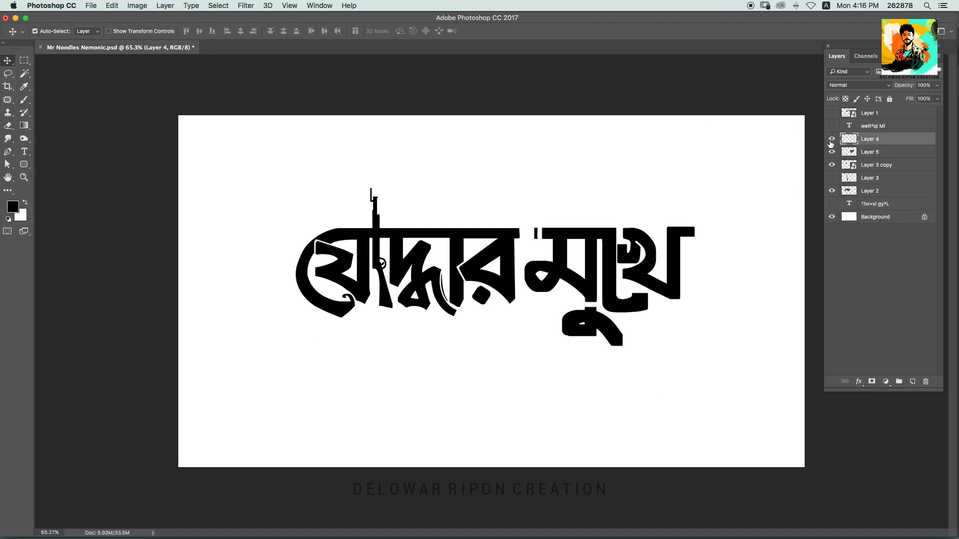
{"action": "key", "text": "b"}
{"action": "left_click_drag", "start_coordinate": [484, 428], "coordinate": [492, 345]}
{"action": "key", "text": "super+z"}
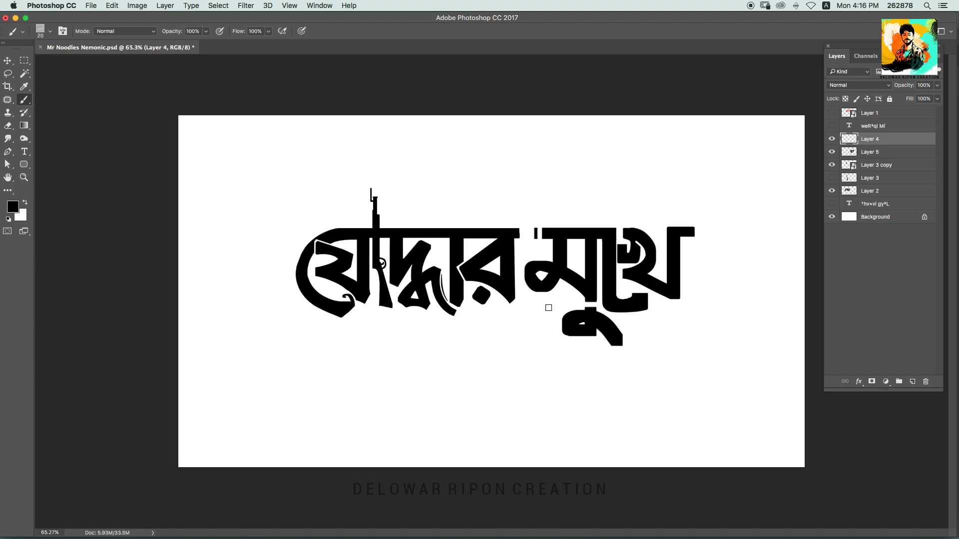
Paint the first letter strokes of বিজয়ের below the title, undoing and redoing the looped stroke
{"action": "mouse_move", "coordinate": [467, 434]}
{"action": "left_mouse_down"}
{"action": "mouse_move", "coordinate": [477, 344]}
{"action": "mouse_move", "coordinate": [507, 374]}
{"action": "mouse_move", "coordinate": [499, 444]}
{"action": "left_mouse_up"}
{"action": "left_click_drag", "start_coordinate": [525, 369], "coordinate": [573, 428]}
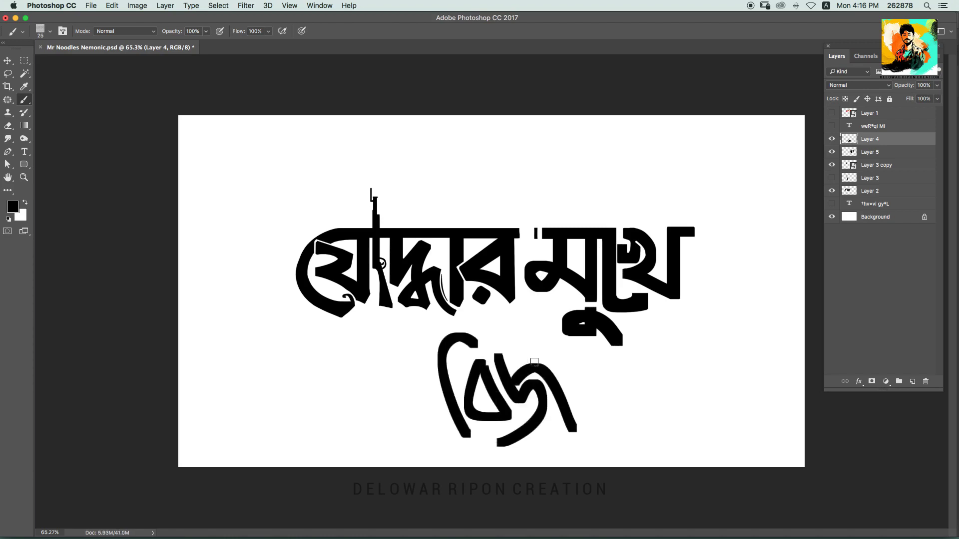
{"action": "left_click_drag", "start_coordinate": [552, 324], "coordinate": [624, 392]}
{"action": "key", "text": "ctrl+z"}
{"action": "key", "text": "ctrl+z"}
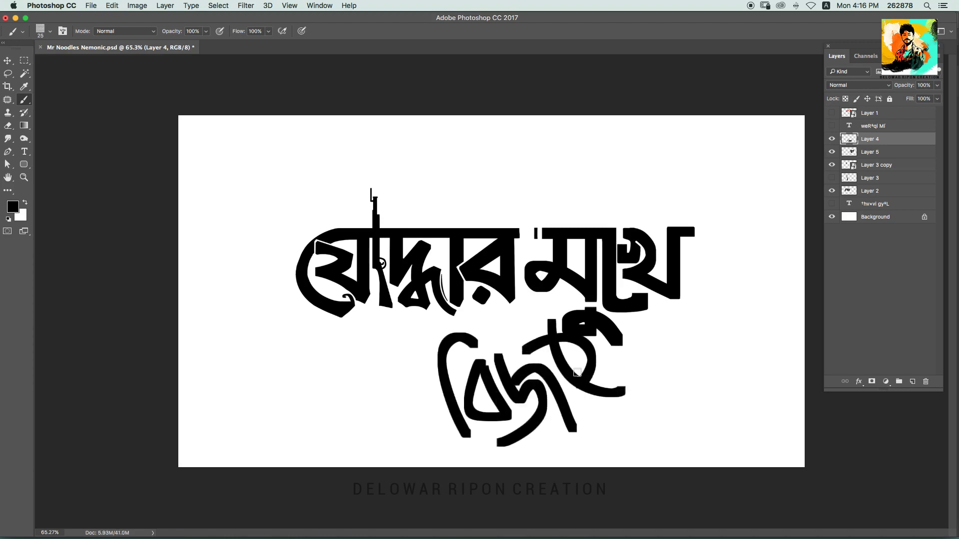
{"action": "key", "text": "ctrl+z"}
{"action": "key", "text": "ctrl+shift+z"}
{"action": "key", "text": "ctrl+shift+z"}
{"action": "key", "text": "ctrl+alt+z"}
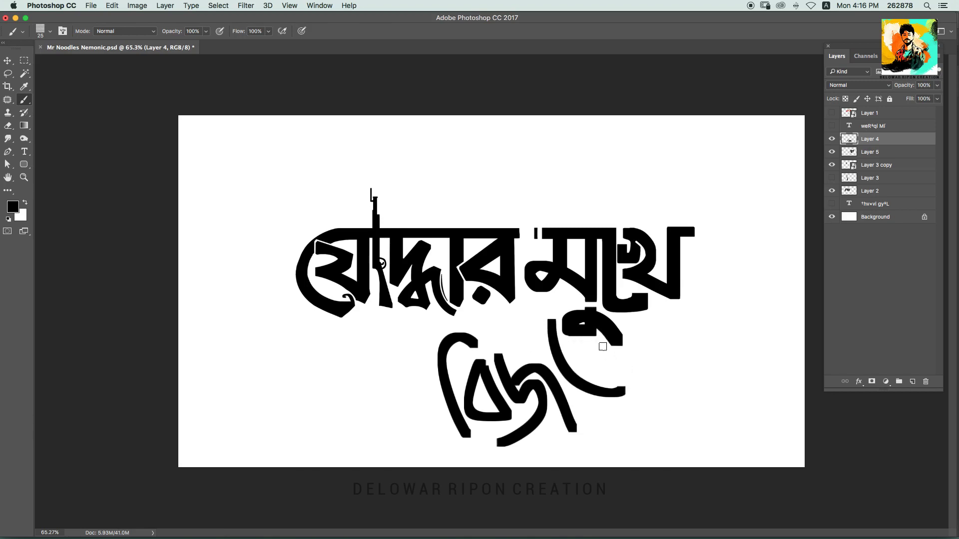
{"action": "key", "text": "ctrl+z"}
{"action": "scroll", "coordinate": [554, 360], "scroll_direction": "up", "scroll_amount": 5}
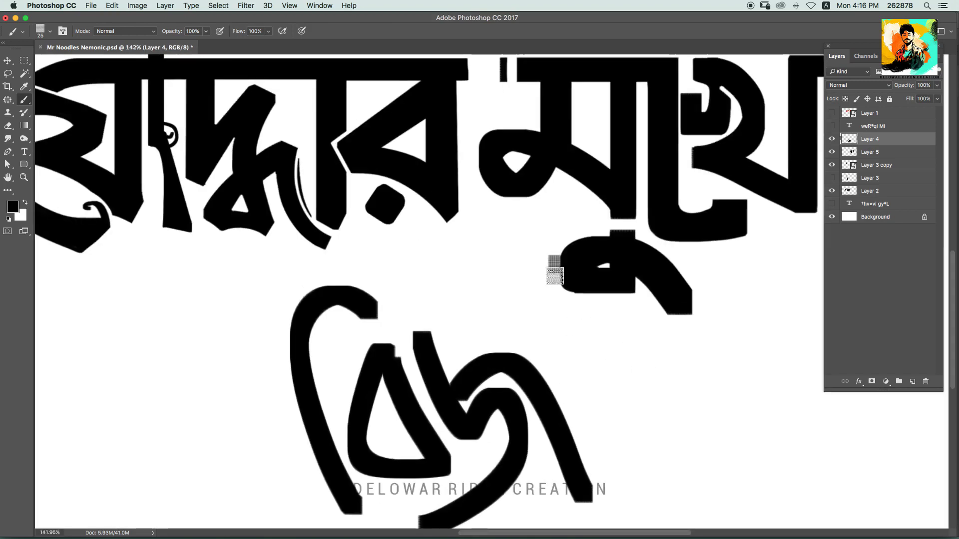
{"action": "key", "text": "ctrl+z"}
{"action": "key", "text": "ctrl+z"}
{"action": "key", "text": "ctrl+z"}
Add the ই sign, the final র and two dots, then rotate the word slightly clockwise
{"action": "mouse_move", "coordinate": [494, 319]}
{"action": "left_mouse_down"}
{"action": "mouse_move", "coordinate": [614, 389]}
{"action": "mouse_move", "coordinate": [755, 385]}
{"action": "left_mouse_up"}
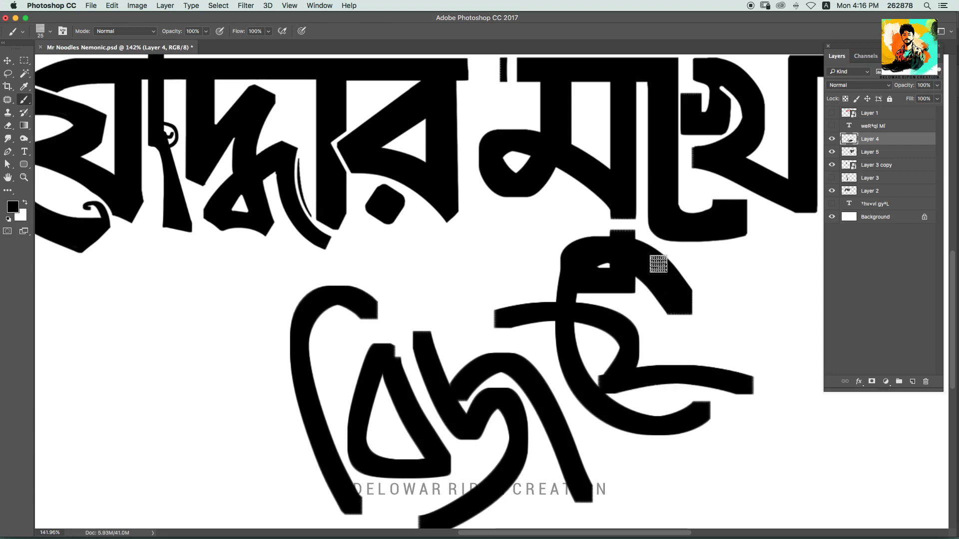
{"action": "left_click_drag", "start_coordinate": [709, 307], "coordinate": [664, 367]}
{"action": "scroll", "coordinate": [690, 321], "scroll_direction": "down", "scroll_amount": 5}
{"action": "scroll", "coordinate": [690, 320], "scroll_direction": "up", "scroll_amount": 3}
{"action": "left_click_drag", "start_coordinate": [674, 282], "coordinate": [719, 372]}
{"action": "left_click", "coordinate": [694, 388]}
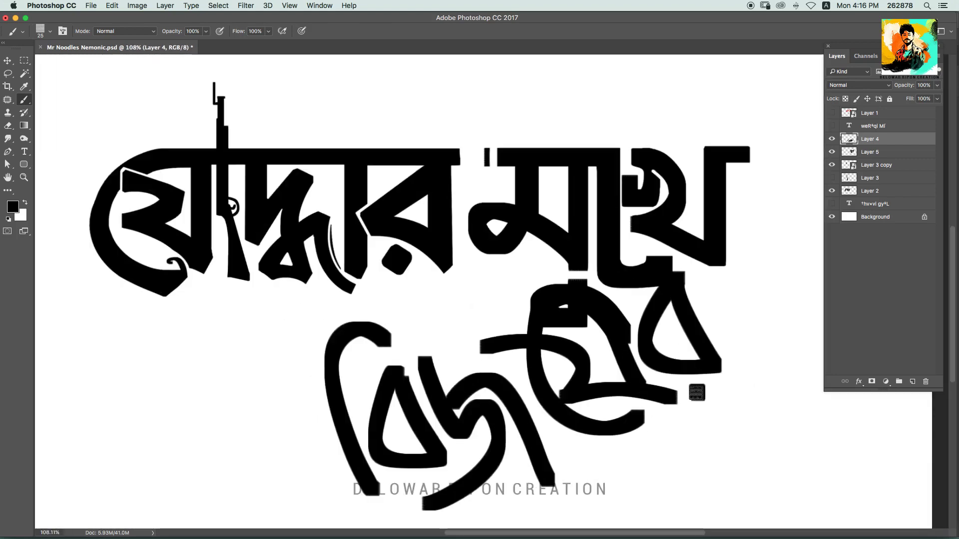
{"action": "left_click", "coordinate": [616, 413]}
{"action": "scroll", "coordinate": [563, 345], "scroll_direction": "down", "scroll_amount": 3}
{"action": "key", "text": "ctrl+t"}
{"action": "mouse_move", "coordinate": [704, 325]}
{"action": "left_mouse_down"}
{"action": "mouse_move", "coordinate": [650, 399]}
{"action": "mouse_move", "coordinate": [676, 368]}
{"action": "left_mouse_up"}
Paint a thick headline bar across বিজয়ের, replacing an over-long first stroke
{"action": "key", "text": "Return"}
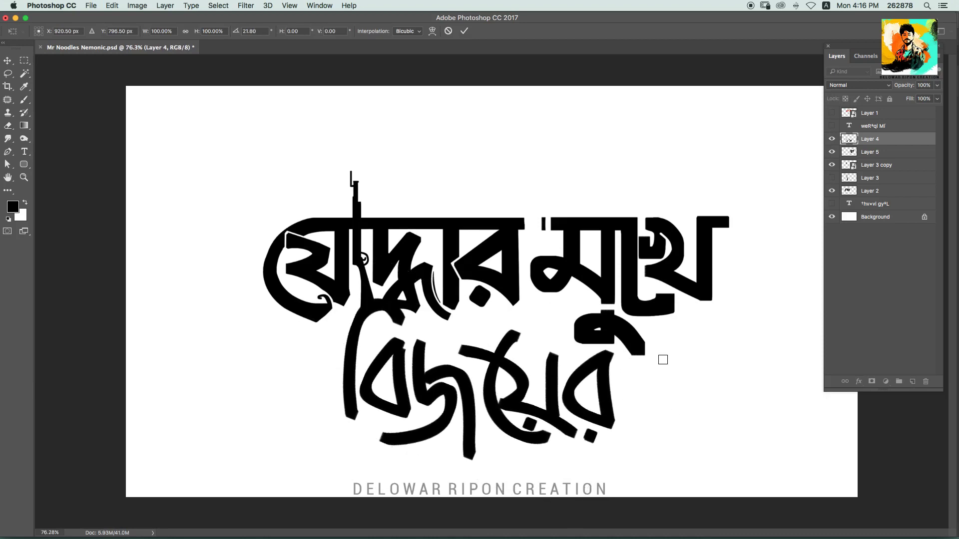
{"action": "key", "text": "b"}
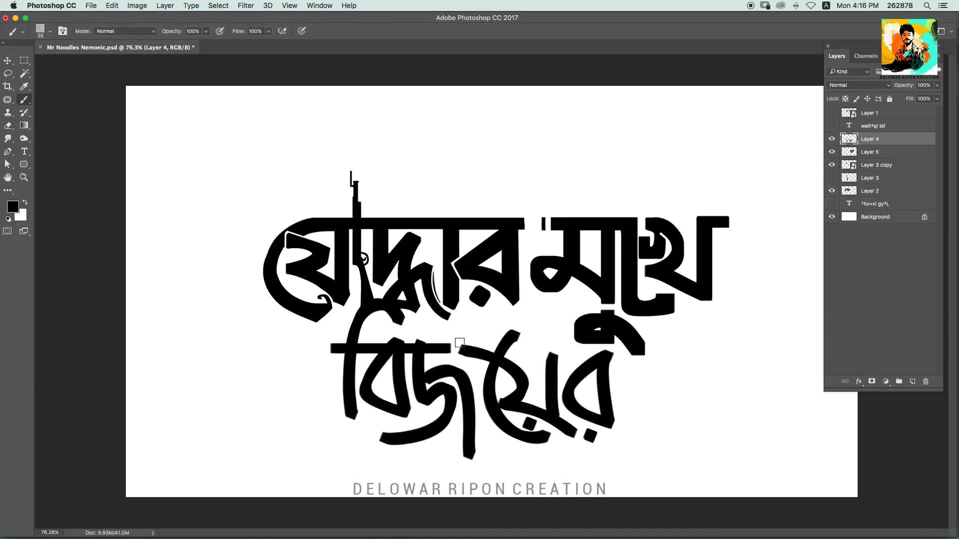
{"action": "left_click_drag", "start_coordinate": [490, 358], "coordinate": [299, 359]}
{"action": "key", "text": "ctrl+z"}
{"action": "left_click_drag", "start_coordinate": [424, 343], "coordinate": [311, 343]}
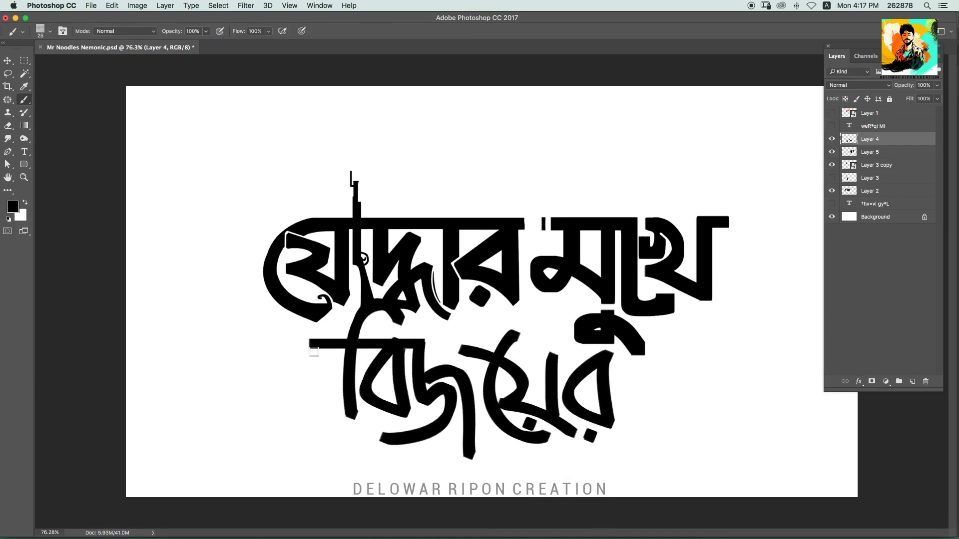
{"action": "left_click_drag", "start_coordinate": [500, 355], "coordinate": [629, 346]}
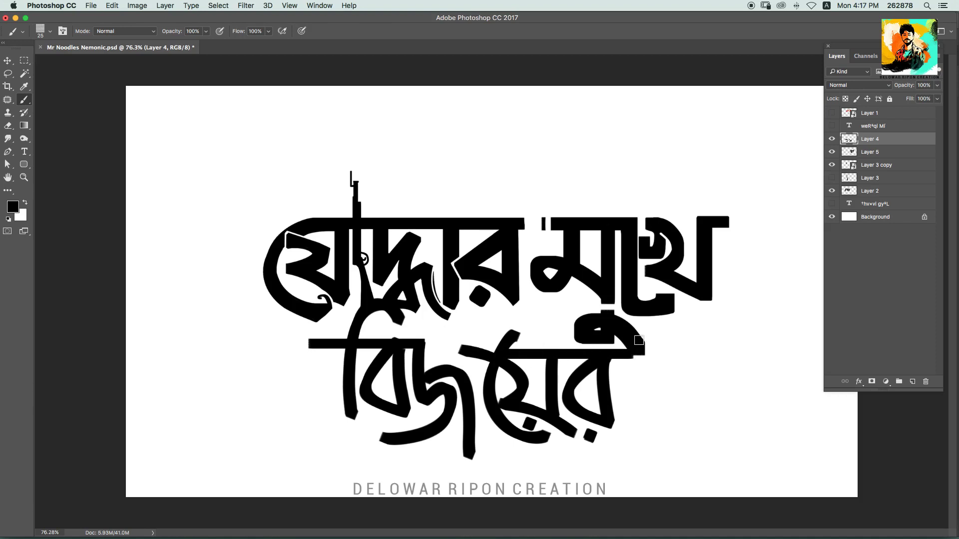
Lasso the right-hand letters and nudge them up and to the left
{"action": "key", "text": "l"}
{"action": "left_click_drag", "start_coordinate": [761, 378], "coordinate": [515, 468]}
{"action": "left_click_drag", "start_coordinate": [479, 386], "coordinate": [759, 378]}
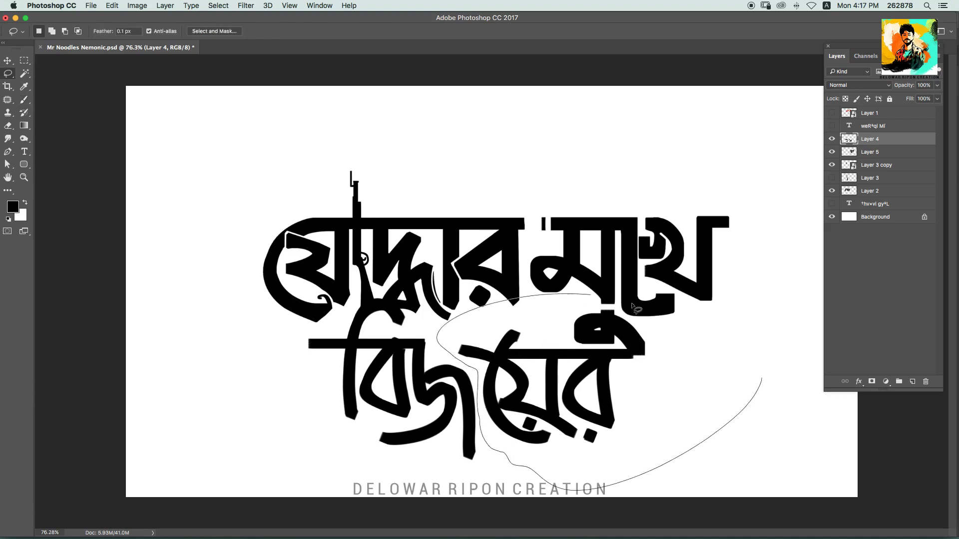
{"action": "key", "text": "ctrl+t"}
{"action": "left_click_drag", "start_coordinate": [611, 340], "coordinate": [603, 334]}
{"action": "key", "text": "Return"}
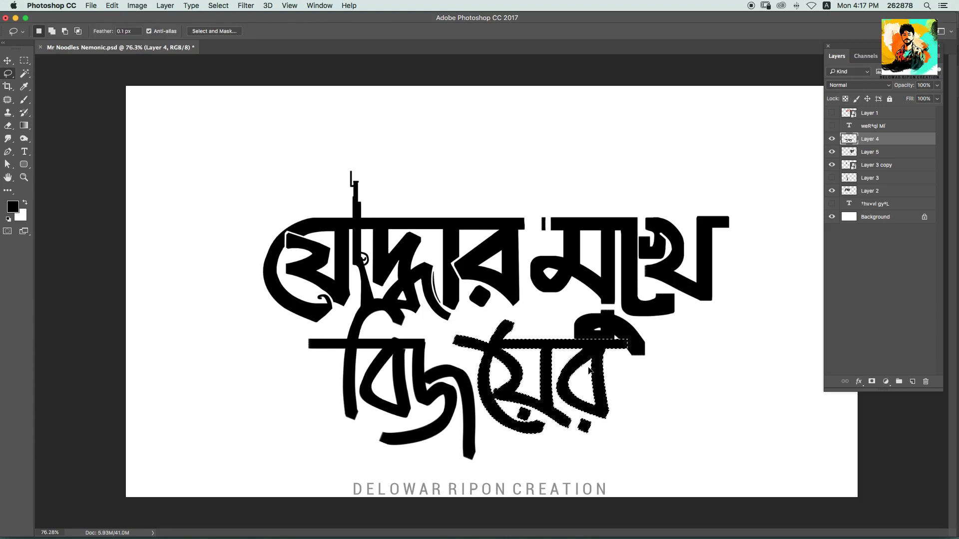
{"action": "key", "text": "ctrl+d"}
Scale the whole lower word to about 91% and trim the headline bar's left tip
{"action": "key", "text": "ctrl+t"}
{"action": "key", "text": "Return"}
{"action": "key", "text": "ctrl+t"}
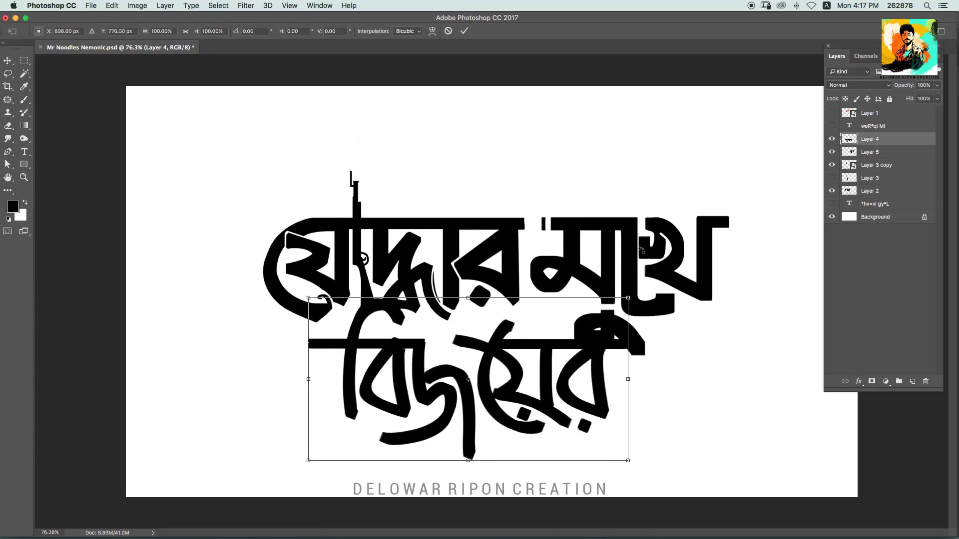
{"action": "left_click_drag", "start_coordinate": [628, 297], "coordinate": [572, 345]}
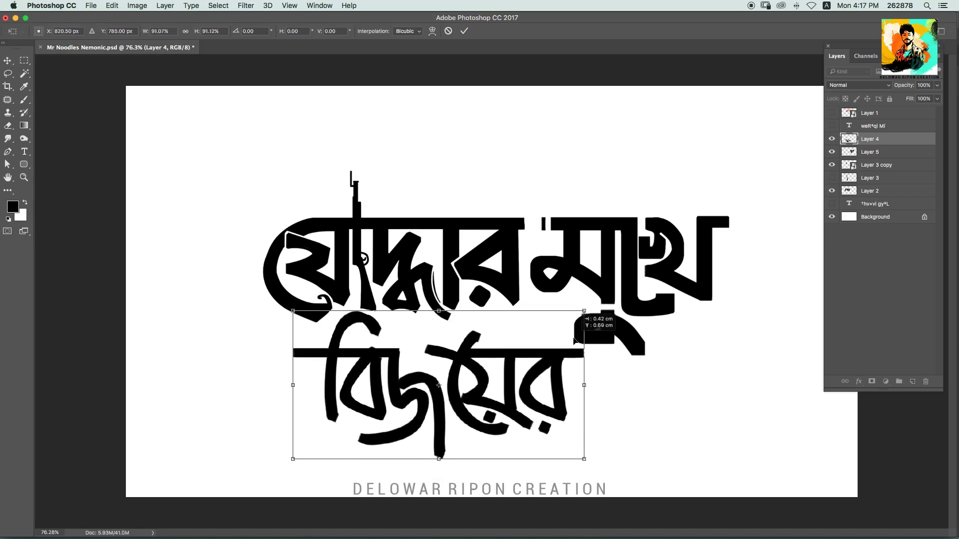
{"action": "key", "text": "Return"}
{"action": "key", "text": "e"}
{"action": "scroll", "coordinate": [290, 344], "scroll_direction": "up", "scroll_amount": 5}
{"action": "mouse_move", "coordinate": [290, 344]}
{"action": "left_mouse_down"}
{"action": "mouse_move", "coordinate": [287, 382]}
{"action": "mouse_move", "coordinate": [293, 361]}
{"action": "left_mouse_up"}
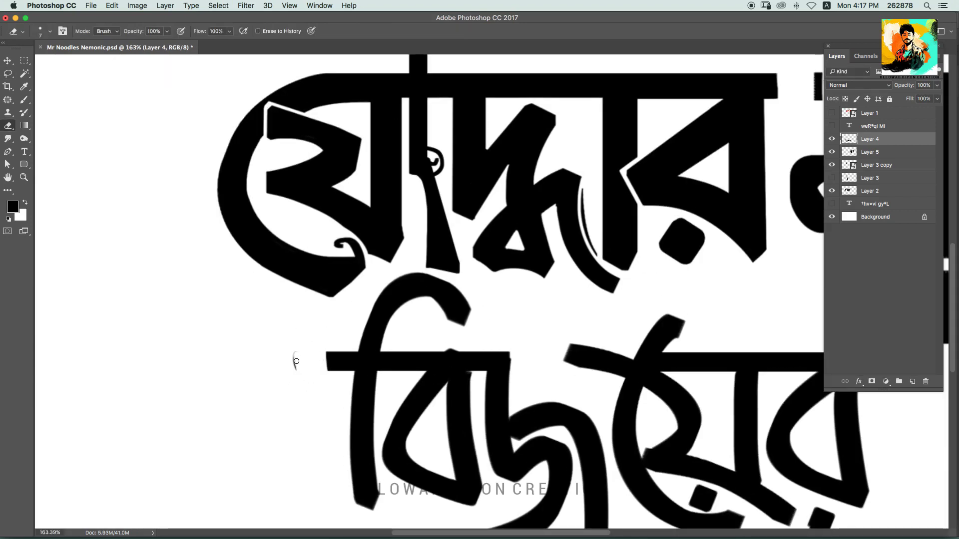
Erase thin gaps through the curved stroke's tip and near its left end
{"action": "left_click_drag", "start_coordinate": [446, 318], "coordinate": [465, 315]}
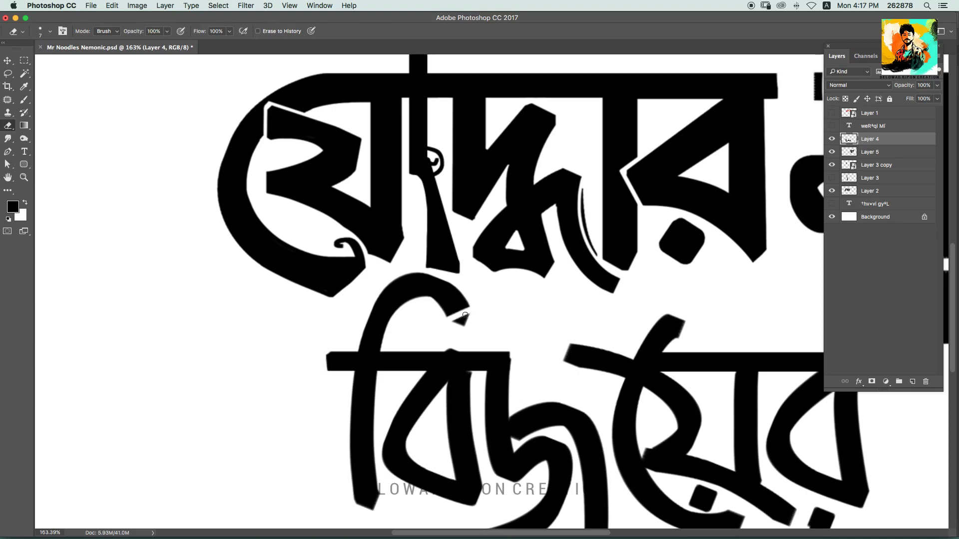
{"action": "left_click_drag", "start_coordinate": [441, 374], "coordinate": [458, 306]}
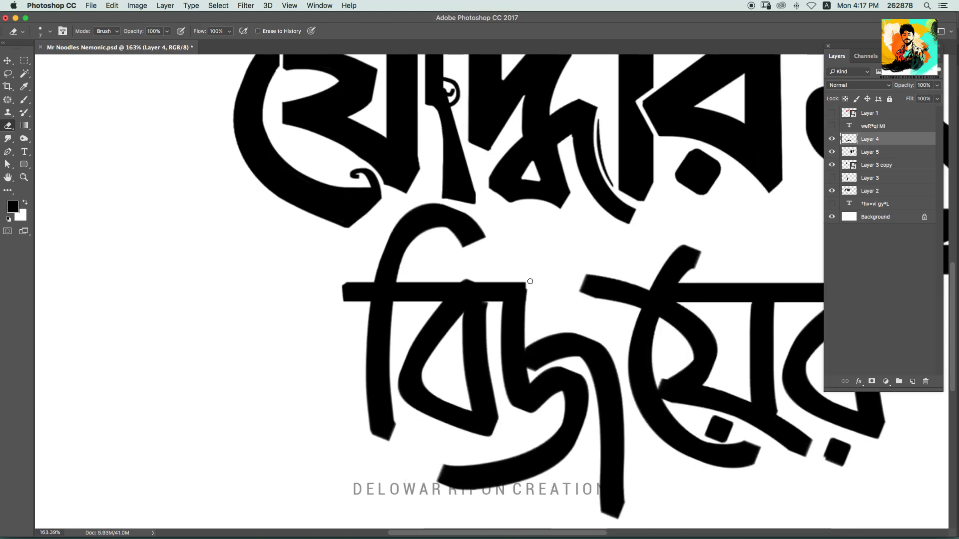
{"action": "scroll", "coordinate": [530, 281], "scroll_direction": "down", "scroll_amount": 3}
{"action": "scroll", "coordinate": [530, 281], "scroll_direction": "right", "scroll_amount": 3}
{"action": "key", "text": "b"}
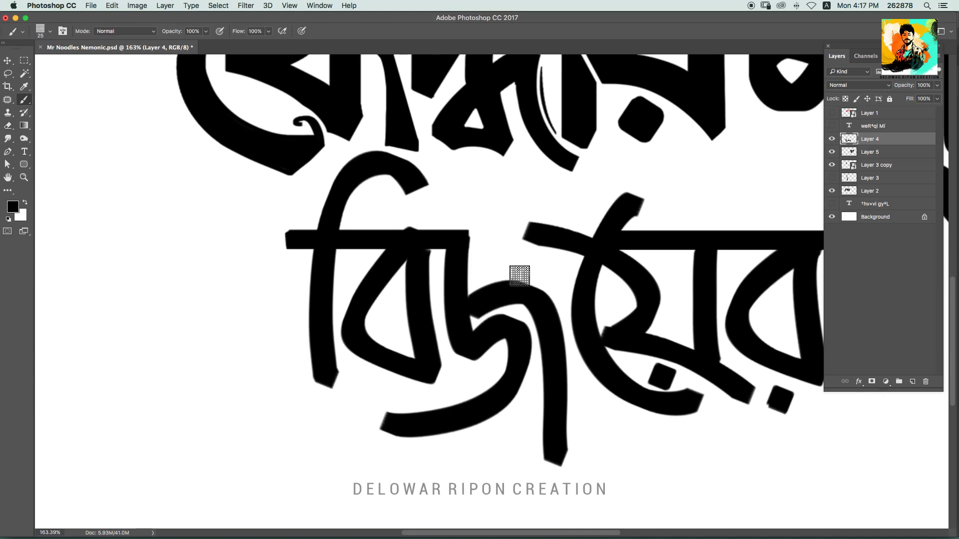
{"action": "key", "text": "e"}
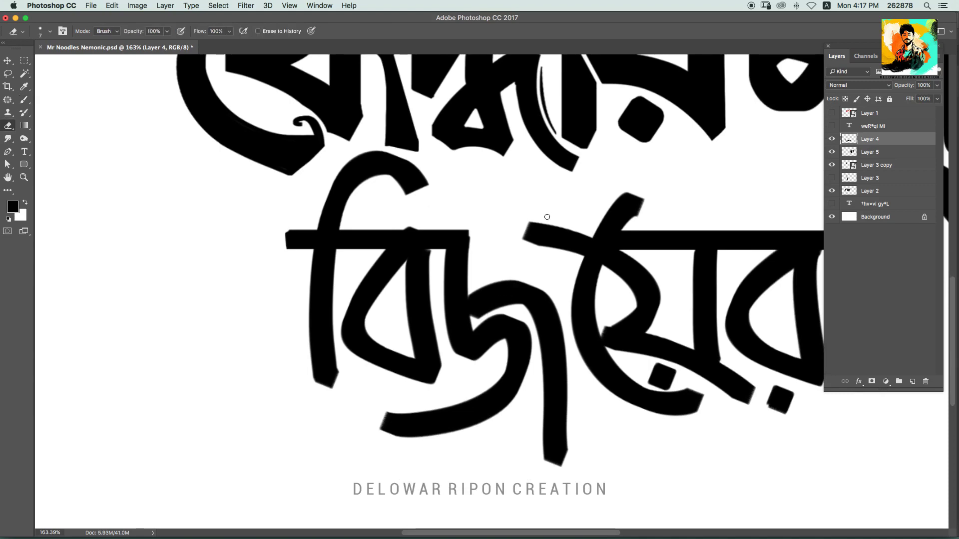
{"action": "left_click_drag", "start_coordinate": [530, 218], "coordinate": [529, 243]}
{"action": "scroll", "coordinate": [643, 215], "scroll_direction": "down", "scroll_amount": 2}
{"action": "scroll", "coordinate": [548, 252], "scroll_direction": "up", "scroll_amount": 5}
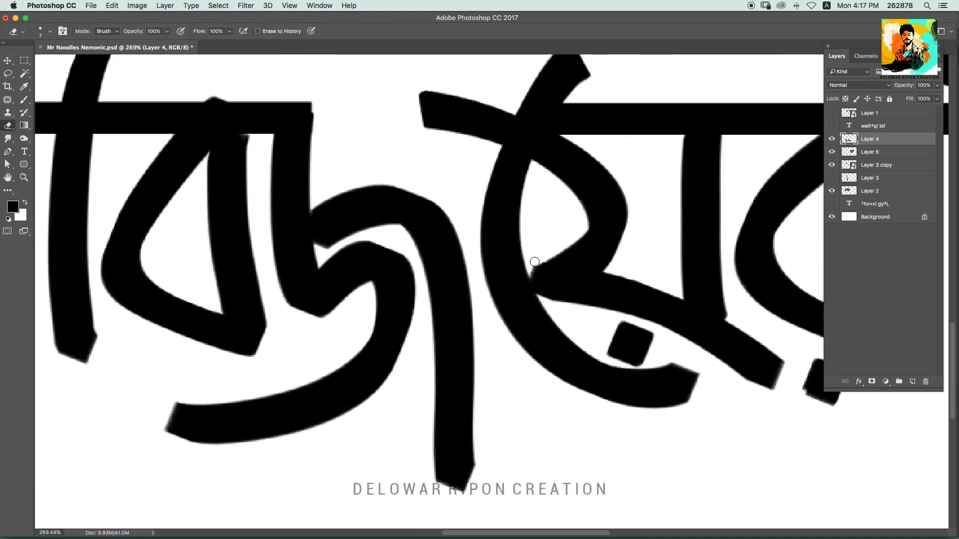
Erase gaps at the letters' junction and beside the dot
{"action": "left_click_drag", "start_coordinate": [529, 267], "coordinate": [535, 301]}
{"action": "scroll", "coordinate": [600, 292], "scroll_direction": "down", "scroll_amount": 3}
{"action": "scroll", "coordinate": [599, 292], "scroll_direction": "up", "scroll_amount": 2}
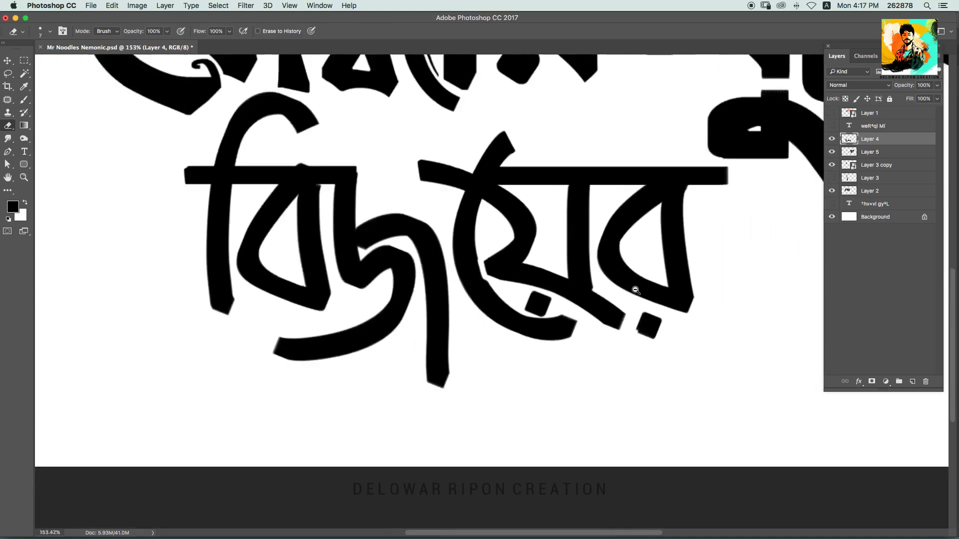
{"action": "mouse_move", "coordinate": [593, 281]}
{"action": "left_mouse_down"}
{"action": "mouse_move", "coordinate": [598, 324]}
{"action": "mouse_move", "coordinate": [600, 288]}
{"action": "mouse_move", "coordinate": [594, 314]}
{"action": "mouse_move", "coordinate": [629, 307]}
{"action": "left_mouse_up"}
{"action": "scroll", "coordinate": [613, 299], "scroll_direction": "down", "scroll_amount": 3}
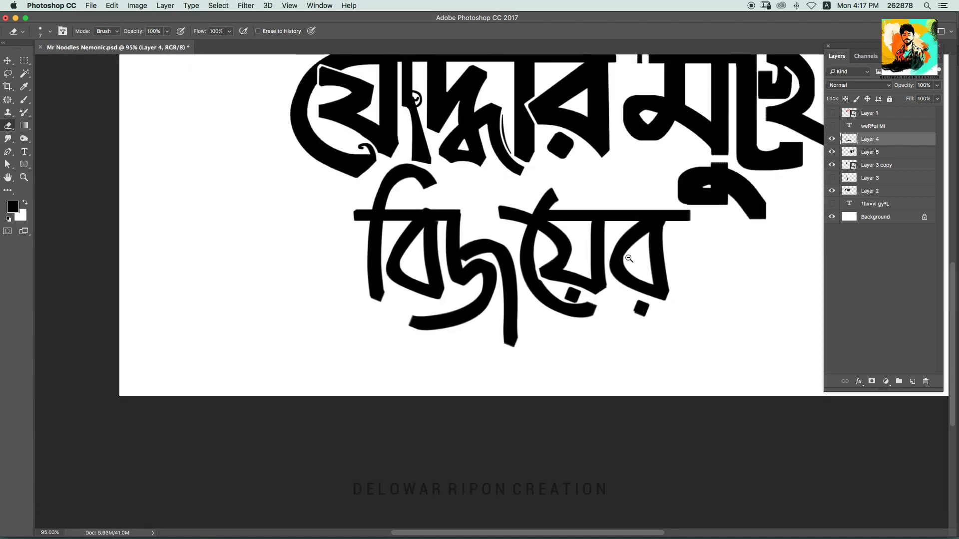
{"action": "scroll", "coordinate": [650, 240], "scroll_direction": "up", "scroll_amount": 2}
{"action": "scroll", "coordinate": [649, 240], "scroll_direction": "up", "scroll_amount": 1}
{"action": "scroll", "coordinate": [540, 281], "scroll_direction": "up", "scroll_amount": 1}
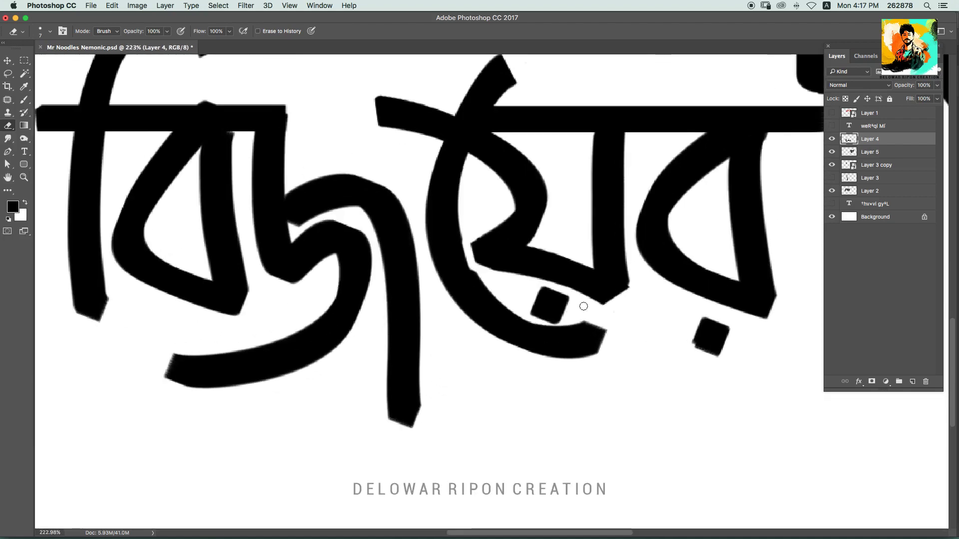
Move the dot up and to the left with Free Transform
{"action": "key", "text": "ctrl+t"}
{"action": "mouse_move", "coordinate": [709, 338]}
{"action": "left_mouse_down"}
{"action": "mouse_move", "coordinate": [694, 320]}
{"action": "mouse_move", "coordinate": [719, 306]}
{"action": "left_mouse_up"}
{"action": "key", "text": "Return"}
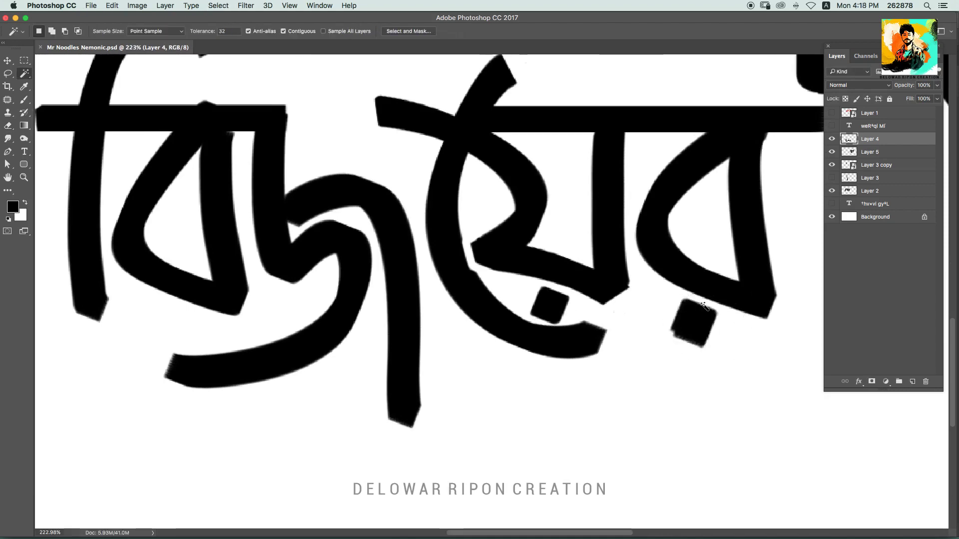
{"action": "scroll", "coordinate": [482, 344], "scroll_direction": "down", "scroll_amount": 2}
Thicken the lower curved stroke and square off its tip
{"action": "key", "text": "b"}
{"action": "scroll", "coordinate": [437, 256], "scroll_direction": "up", "scroll_amount": 2}
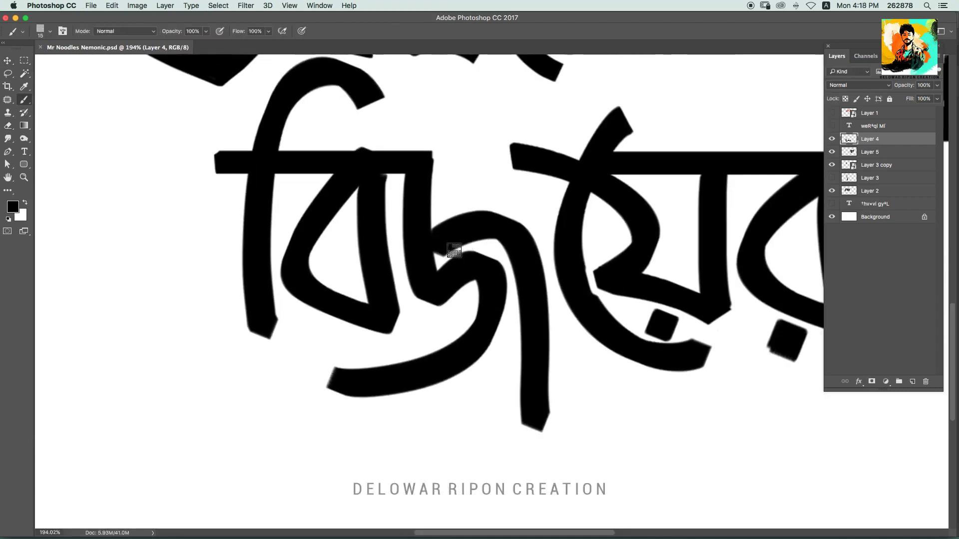
{"action": "mouse_move", "coordinate": [474, 325]}
{"action": "left_mouse_down"}
{"action": "mouse_move", "coordinate": [346, 371]}
{"action": "mouse_move", "coordinate": [330, 380]}
{"action": "mouse_move", "coordinate": [361, 366]}
{"action": "mouse_move", "coordinate": [327, 402]}
{"action": "left_mouse_up"}
{"action": "key", "text": "e"}
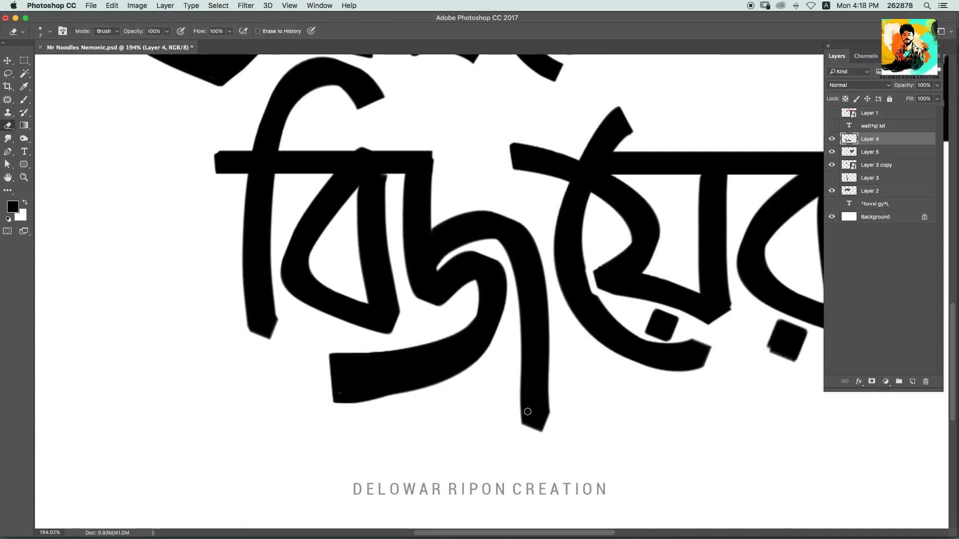
{"action": "mouse_move", "coordinate": [529, 411]}
{"action": "left_mouse_down"}
{"action": "mouse_move", "coordinate": [533, 433]}
{"action": "mouse_move", "coordinate": [546, 423]}
{"action": "left_mouse_up"}
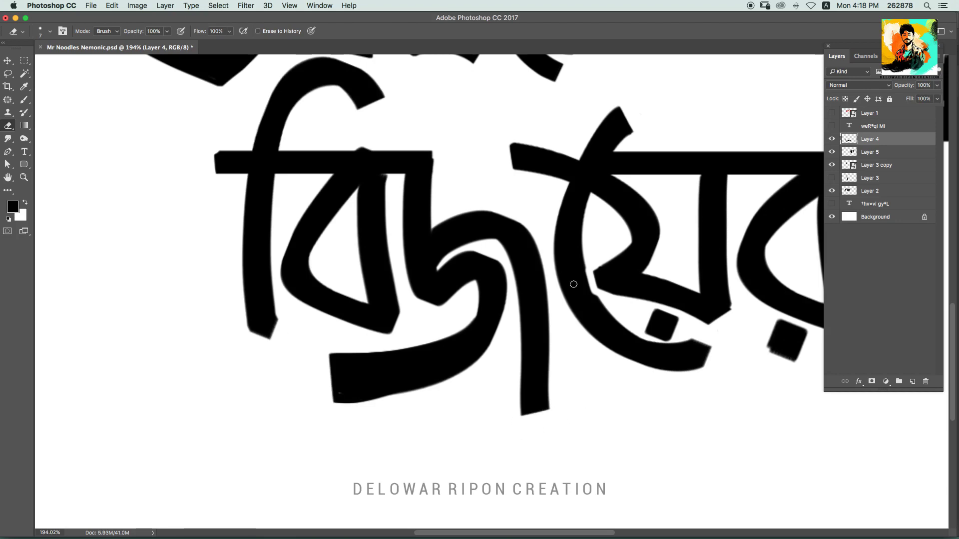
Thicken the vertical stroke, narrow the left letter's inner triangle and widen its stem
{"action": "key", "text": "b"}
{"action": "mouse_move", "coordinate": [422, 161]}
{"action": "left_mouse_down"}
{"action": "mouse_move", "coordinate": [423, 231]}
{"action": "mouse_move", "coordinate": [408, 228]}
{"action": "left_mouse_up"}
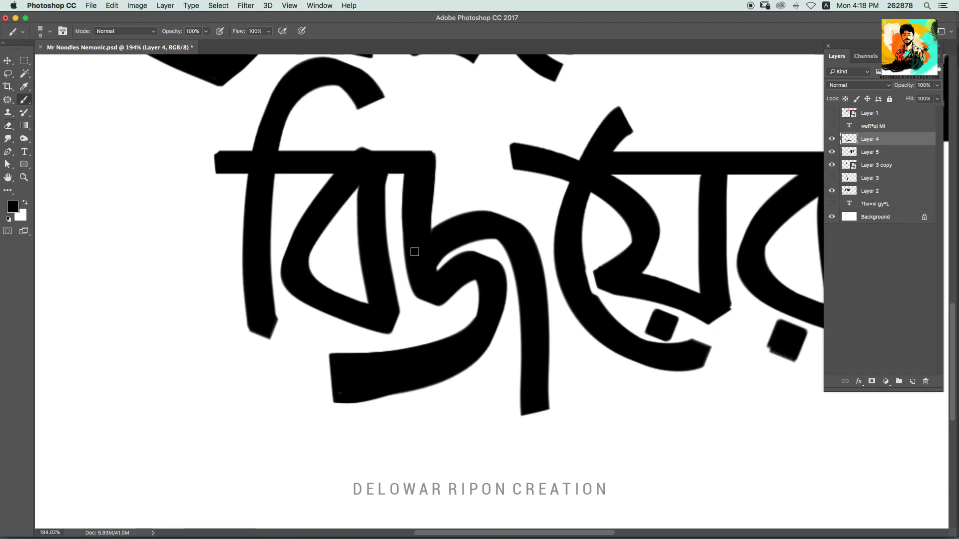
{"action": "mouse_move", "coordinate": [365, 175]}
{"action": "left_mouse_down"}
{"action": "mouse_move", "coordinate": [332, 285]}
{"action": "mouse_move", "coordinate": [315, 260]}
{"action": "mouse_move", "coordinate": [358, 292]}
{"action": "left_mouse_up"}
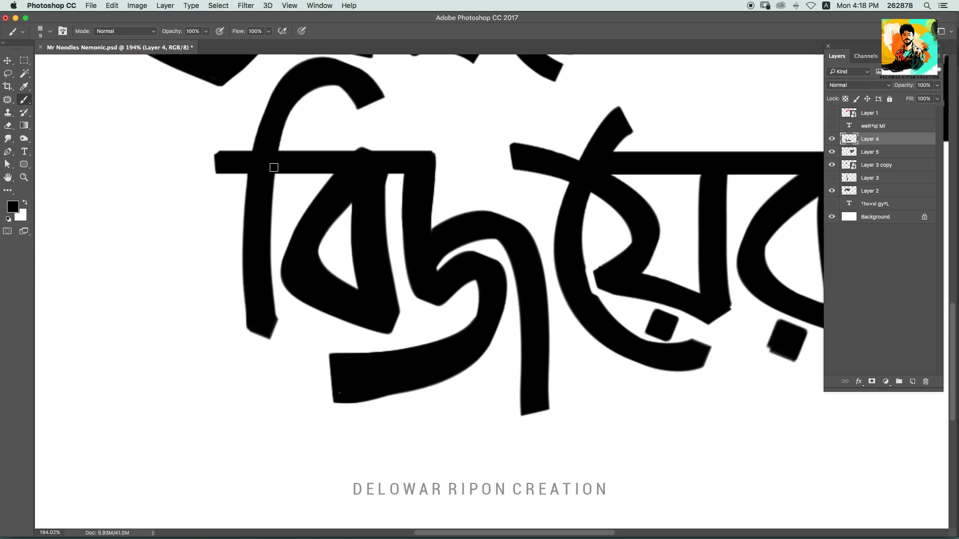
{"action": "left_click_drag", "start_coordinate": [274, 167], "coordinate": [275, 317]}
Thicken the right and middle letters' stems, undoing the last over-painted stroke
{"action": "scroll", "coordinate": [279, 281], "scroll_direction": "down", "scroll_amount": 3}
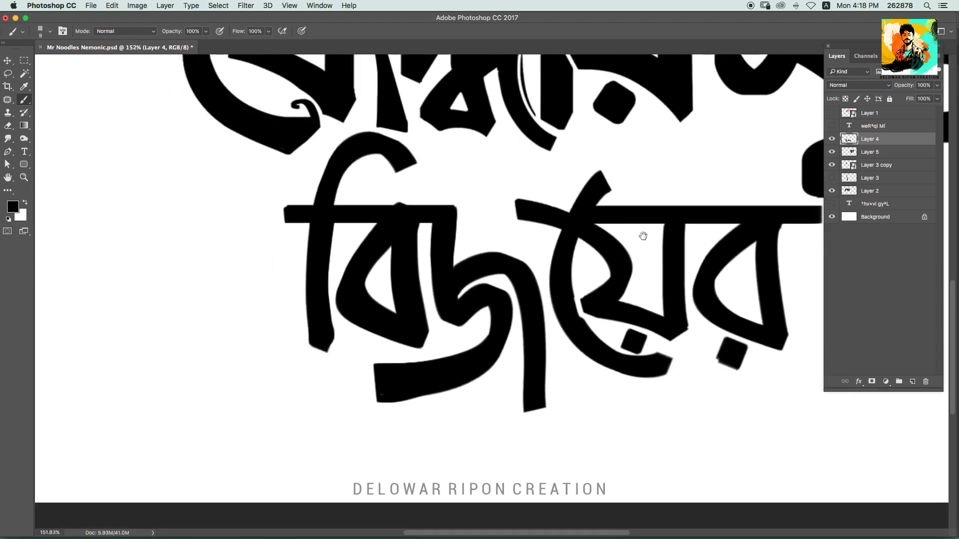
{"action": "scroll", "coordinate": [642, 238], "scroll_direction": "down", "scroll_amount": 2}
{"action": "scroll", "coordinate": [561, 232], "scroll_direction": "down", "scroll_amount": 2}
{"action": "scroll", "coordinate": [580, 239], "scroll_direction": "up", "scroll_amount": 4}
{"action": "mouse_move", "coordinate": [643, 225]}
{"action": "left_mouse_down"}
{"action": "mouse_move", "coordinate": [628, 306]}
{"action": "mouse_move", "coordinate": [628, 208]}
{"action": "left_mouse_up"}
{"action": "mouse_move", "coordinate": [512, 181]}
{"action": "left_mouse_down"}
{"action": "mouse_move", "coordinate": [511, 300]}
{"action": "mouse_move", "coordinate": [508, 174]}
{"action": "left_mouse_up"}
{"action": "mouse_move", "coordinate": [429, 186]}
{"action": "left_mouse_down"}
{"action": "mouse_move", "coordinate": [458, 278]}
{"action": "mouse_move", "coordinate": [518, 298]}
{"action": "mouse_move", "coordinate": [407, 279]}
{"action": "mouse_move", "coordinate": [458, 279]}
{"action": "mouse_move", "coordinate": [539, 311]}
{"action": "left_mouse_up"}
{"action": "key", "text": "super+z"}
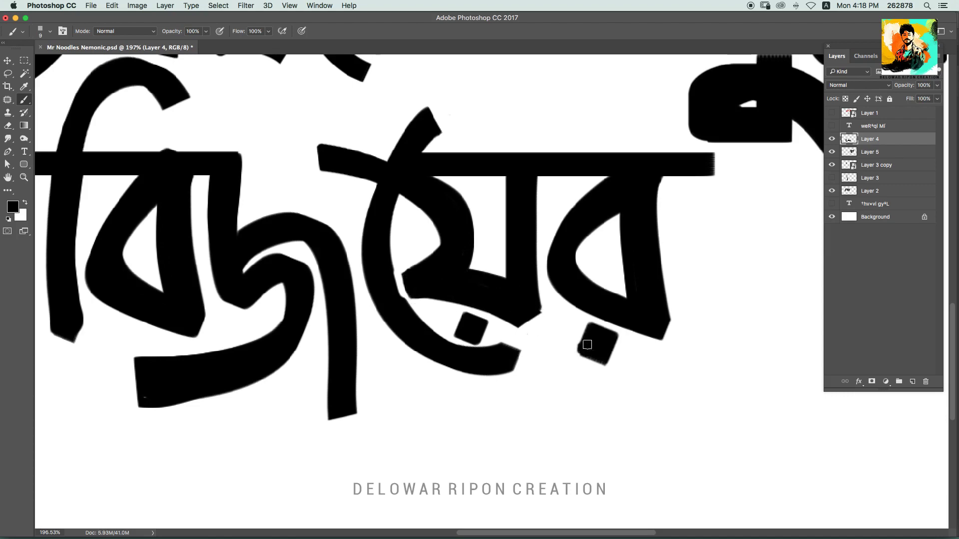
Erase the right end of the headline bar
{"action": "scroll", "coordinate": [621, 277], "scroll_direction": "down", "scroll_amount": 2}
{"action": "key", "text": "e"}
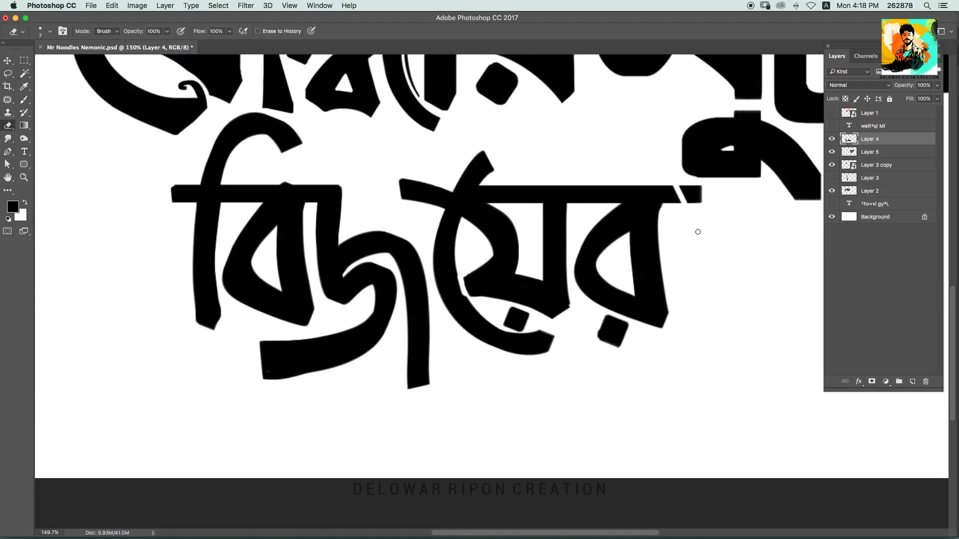
{"action": "left_click_drag", "start_coordinate": [674, 195], "coordinate": [701, 205]}
Nudge বিজয়ের slightly left with the Move tool
{"action": "right_click", "coordinate": [680, 204]}
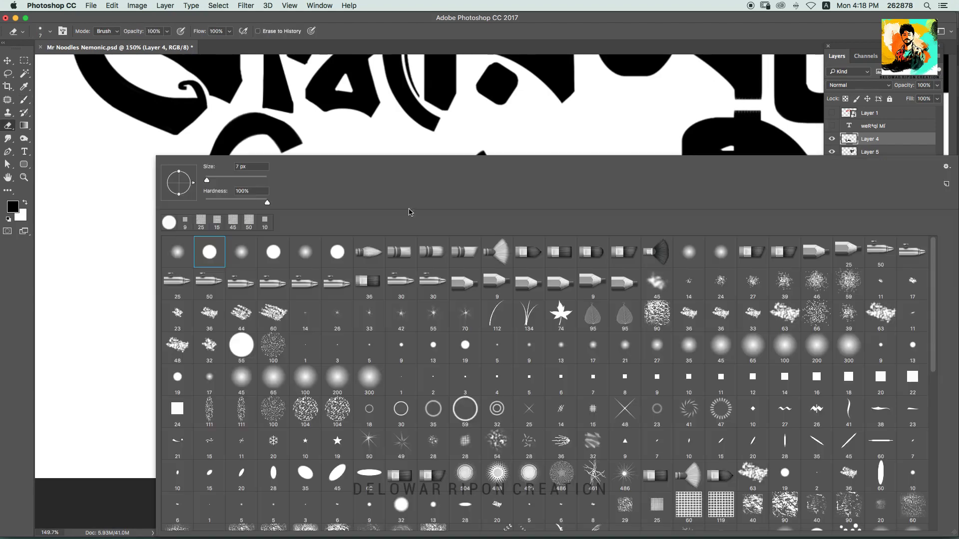
{"action": "key", "text": "Escape"}
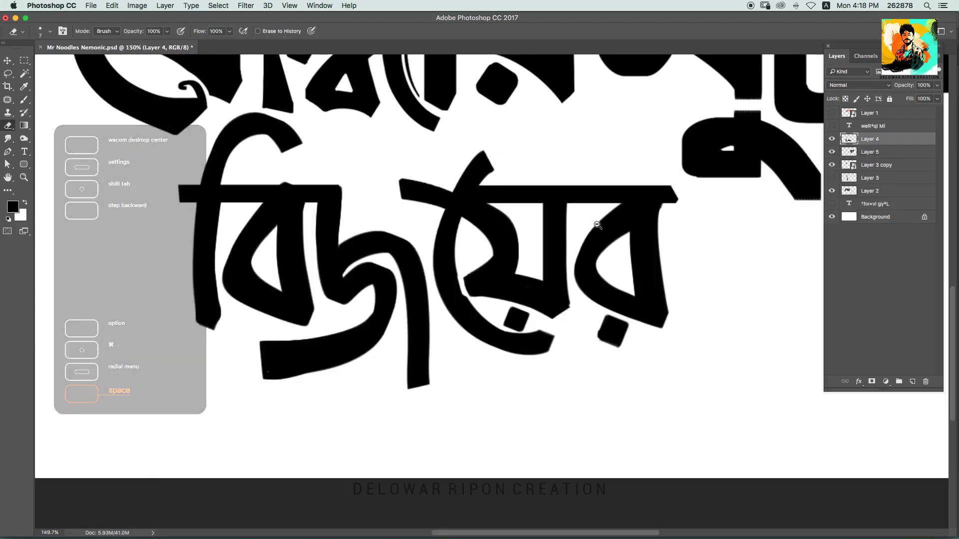
{"action": "key", "text": "s"}
{"action": "scroll", "coordinate": [583, 234], "scroll_direction": "down", "scroll_amount": 2}
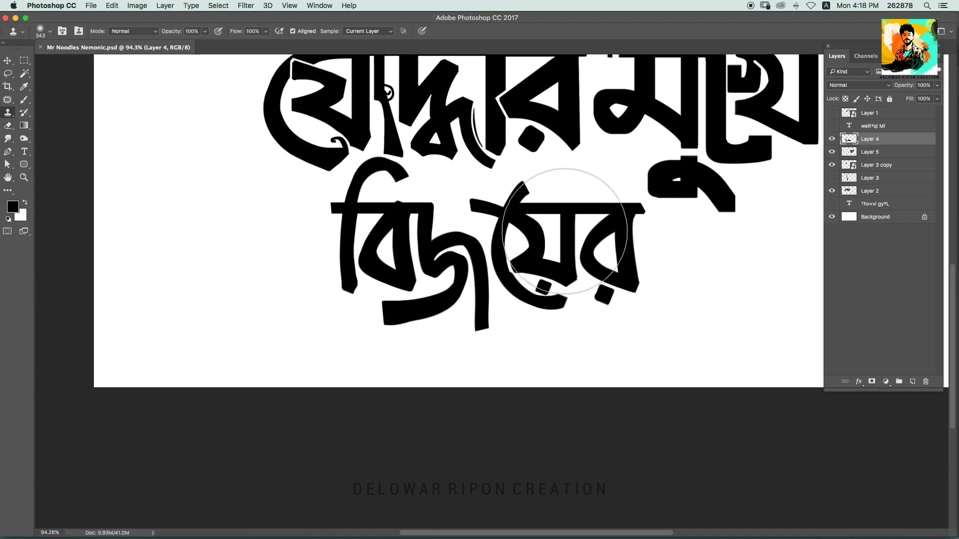
{"action": "key", "text": "ctrl+s"}
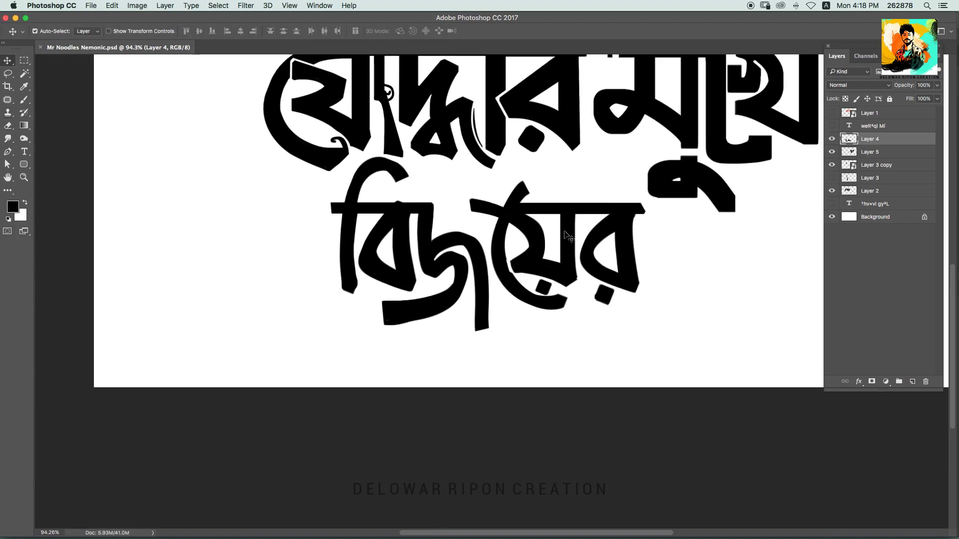
{"action": "left_click_drag", "start_coordinate": [596, 216], "coordinate": [585, 216]}
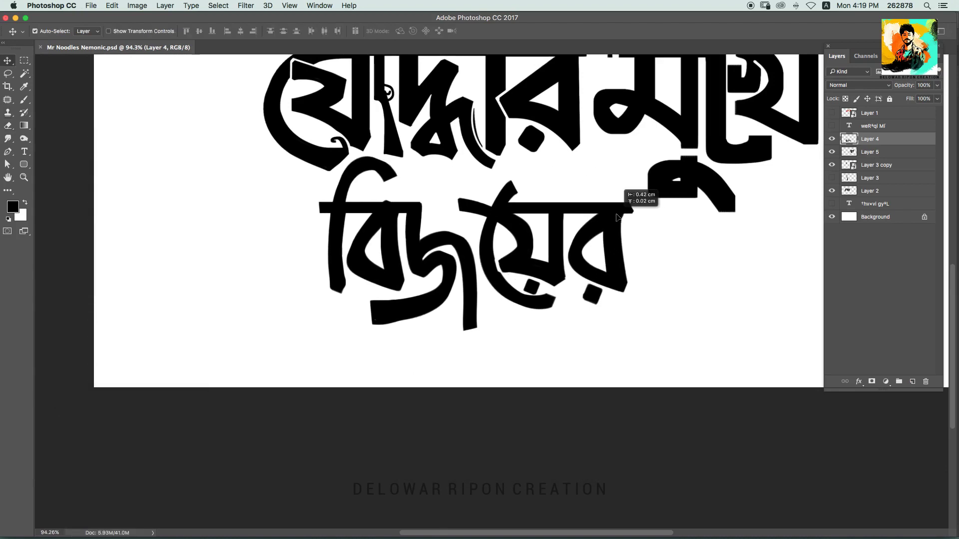
Erase the left end of the ই sign's top bar
{"action": "key", "text": "e"}
{"action": "left_click", "coordinate": [644, 205], "text": "ctrl"}
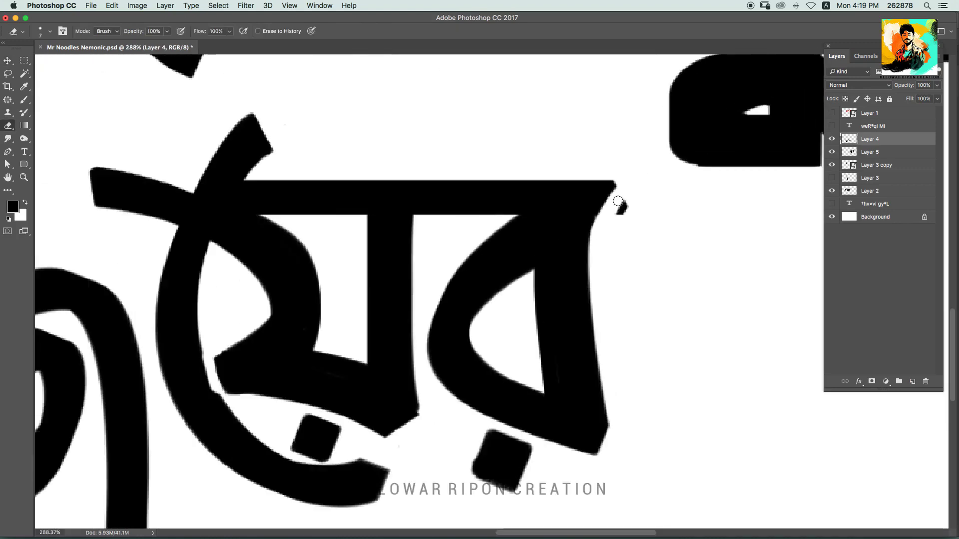
{"action": "scroll", "coordinate": [631, 193], "scroll_direction": "down", "scroll_amount": 5}
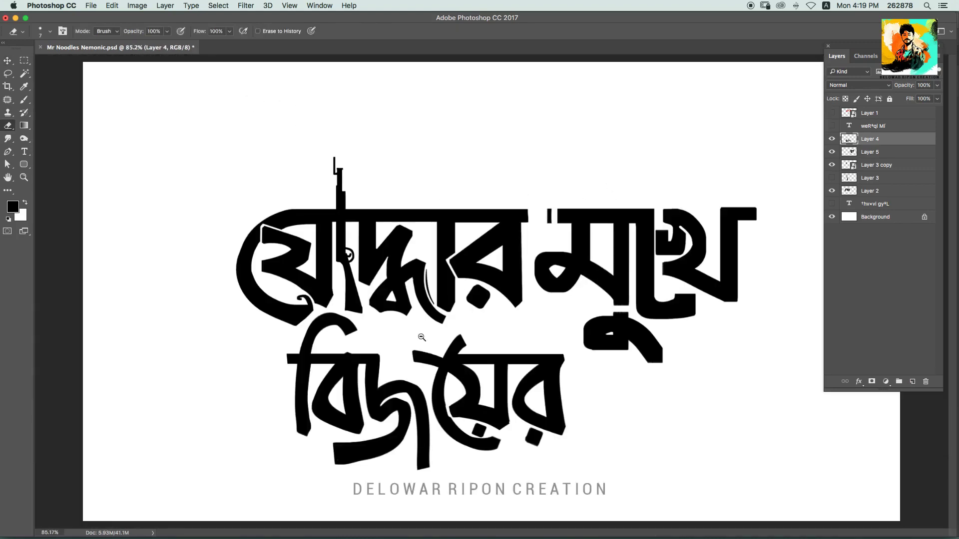
{"action": "scroll", "coordinate": [423, 337], "scroll_direction": "up", "scroll_amount": 5}
{"action": "left_click_drag", "start_coordinate": [388, 257], "coordinate": [405, 313]}
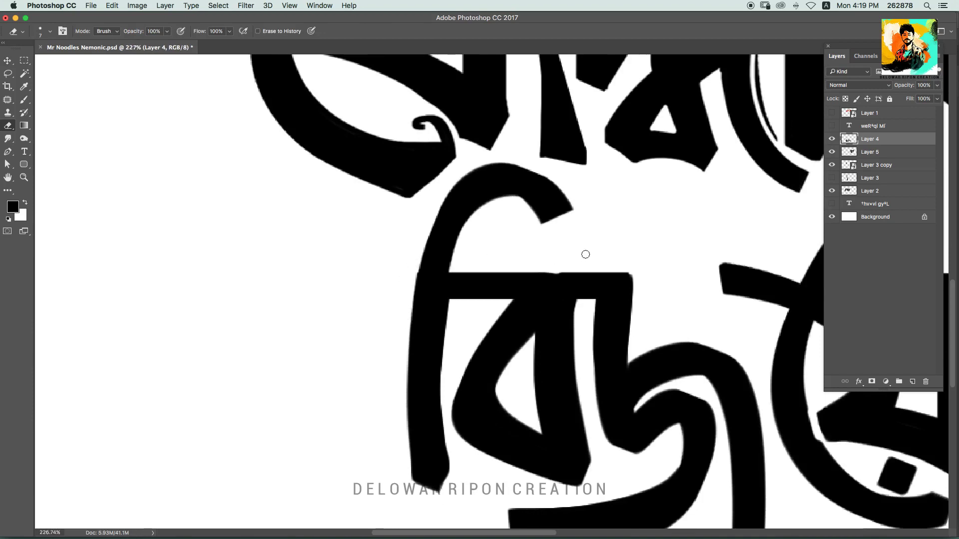
Try painting a curl on the ই sign's top, undoing both attempts
{"action": "key", "text": "b"}
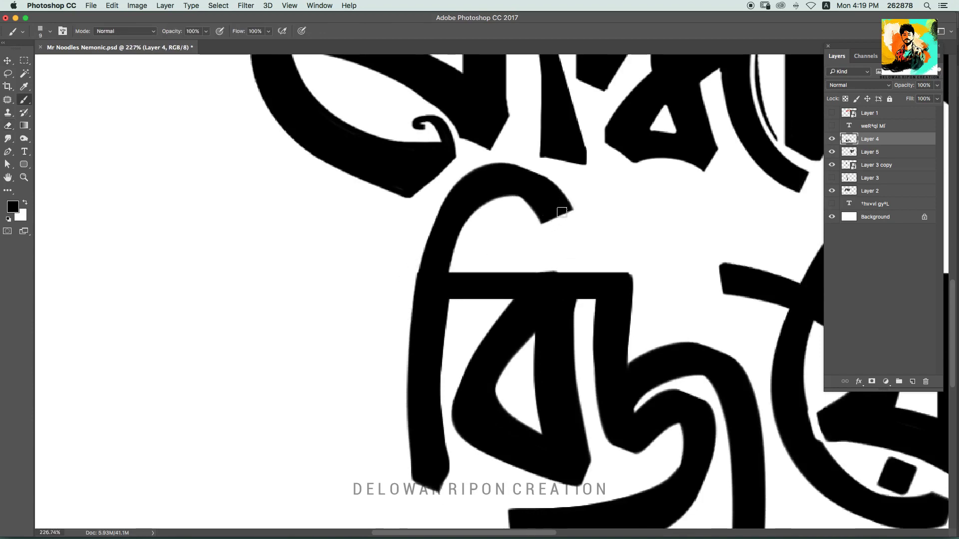
{"action": "mouse_move", "coordinate": [494, 245]}
{"action": "left_mouse_down"}
{"action": "mouse_move", "coordinate": [569, 214]}
{"action": "mouse_move", "coordinate": [596, 189]}
{"action": "left_mouse_up"}
{"action": "key", "text": "super+z"}
{"action": "scroll", "coordinate": [596, 189], "scroll_direction": "down", "scroll_amount": 3}
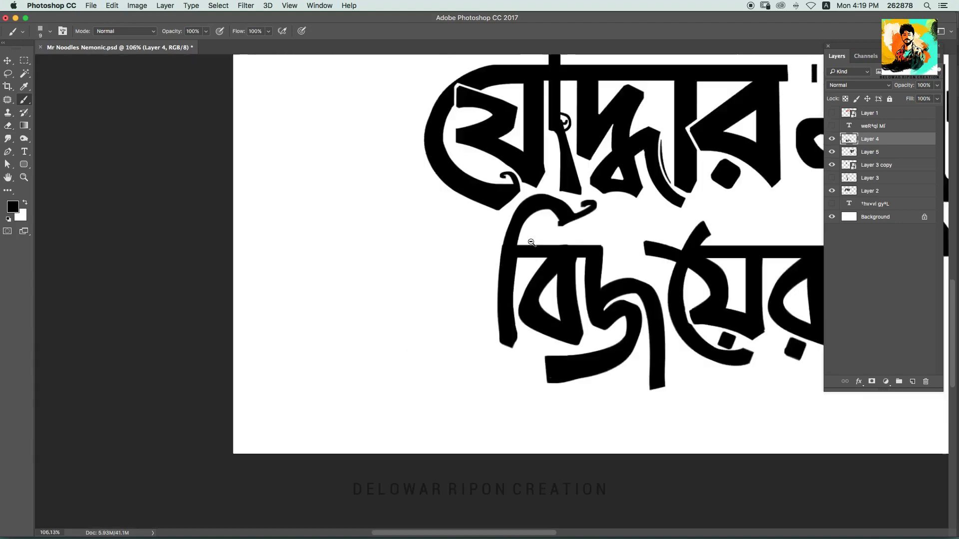
{"action": "scroll", "coordinate": [575, 210], "scroll_direction": "up", "scroll_amount": 2}
{"action": "left_click_drag", "start_coordinate": [549, 219], "coordinate": [619, 210]}
{"action": "key", "text": "super+z"}
Paint a curling hook from the ই sign's top and touch up its inner edge
{"action": "left_click_drag", "start_coordinate": [554, 216], "coordinate": [617, 228]}
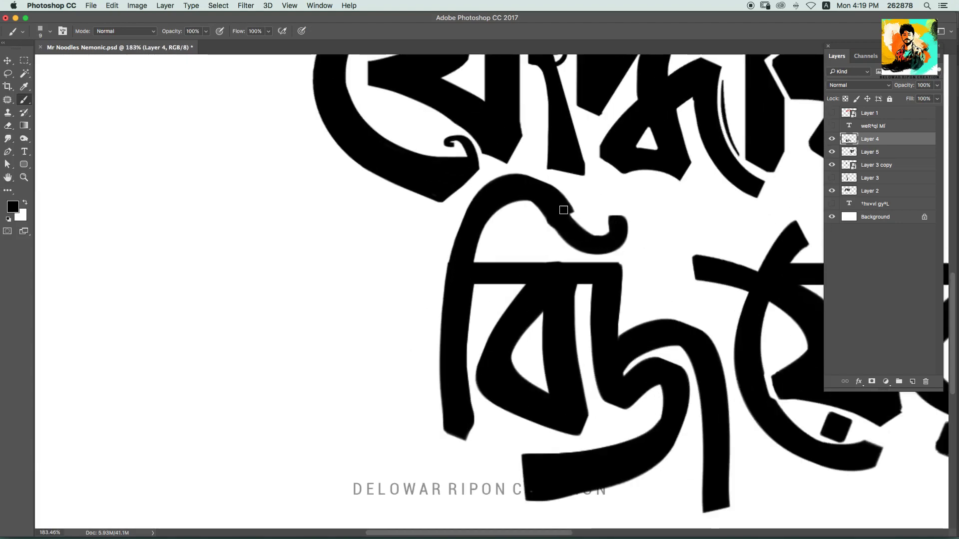
{"action": "left_click_drag", "start_coordinate": [544, 213], "coordinate": [576, 249]}
{"action": "key", "text": "super+z"}
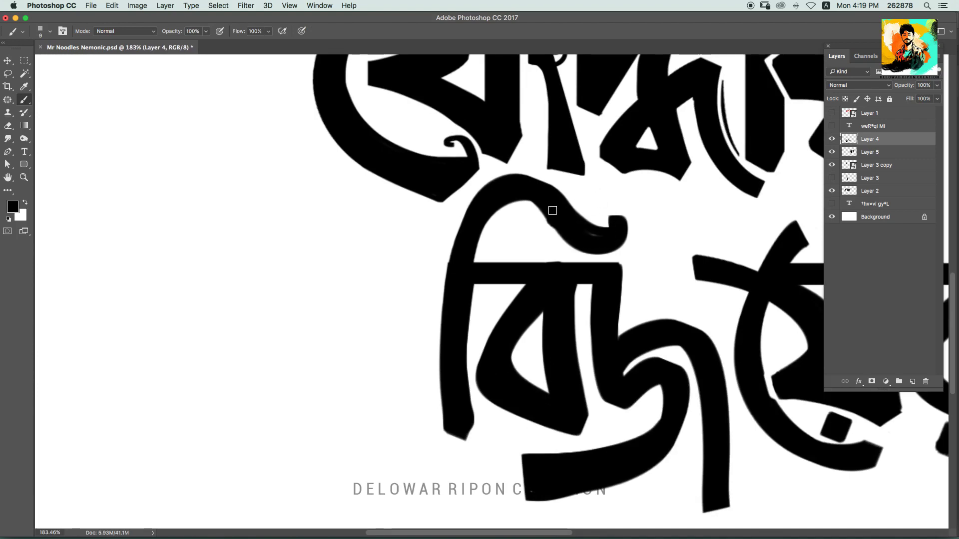
{"action": "key", "text": "e"}
{"action": "key", "text": "v"}
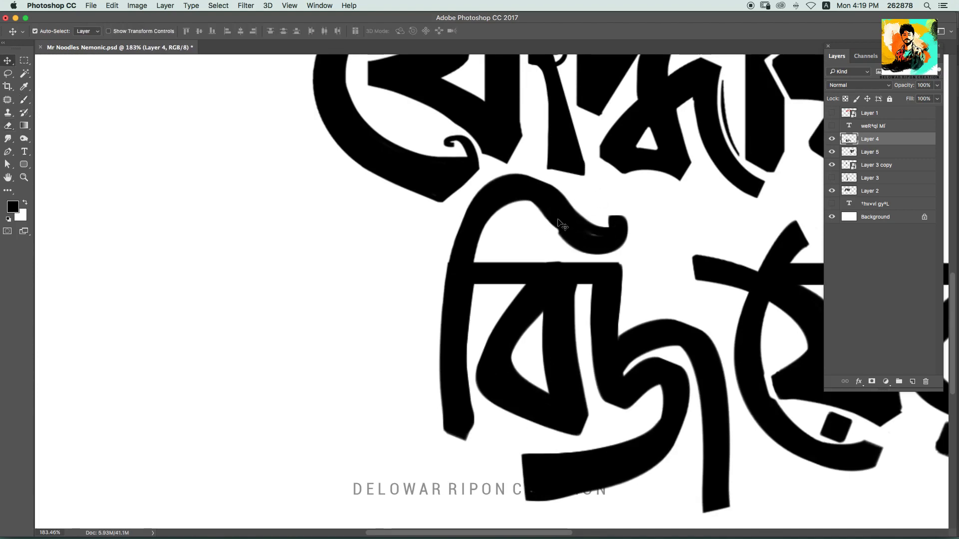
{"action": "key", "text": "b"}
{"action": "left_click_drag", "start_coordinate": [563, 231], "coordinate": [542, 212]}
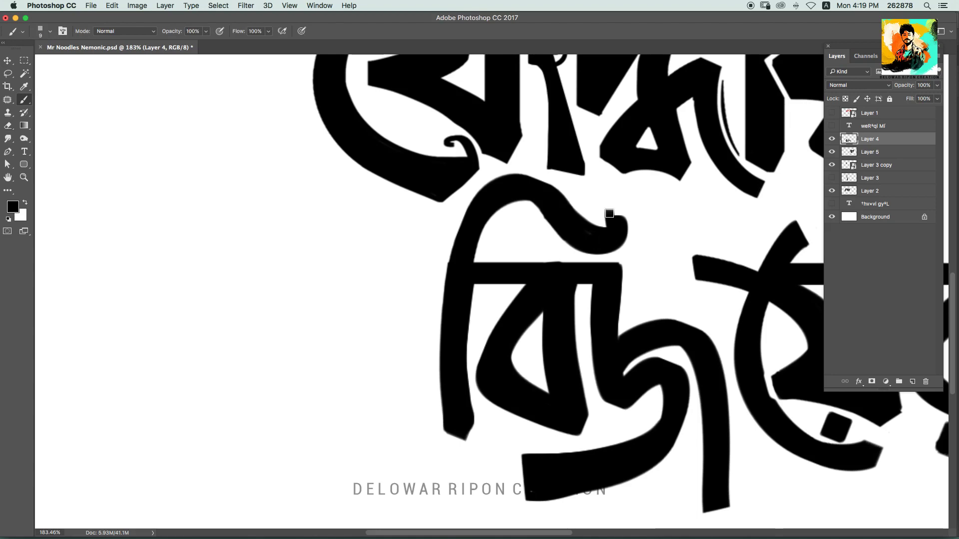
{"action": "key", "text": "super+0"}
Undo the remaining touch-ups and add a new empty Layer 6
{"action": "key", "text": "alt+super+z"}
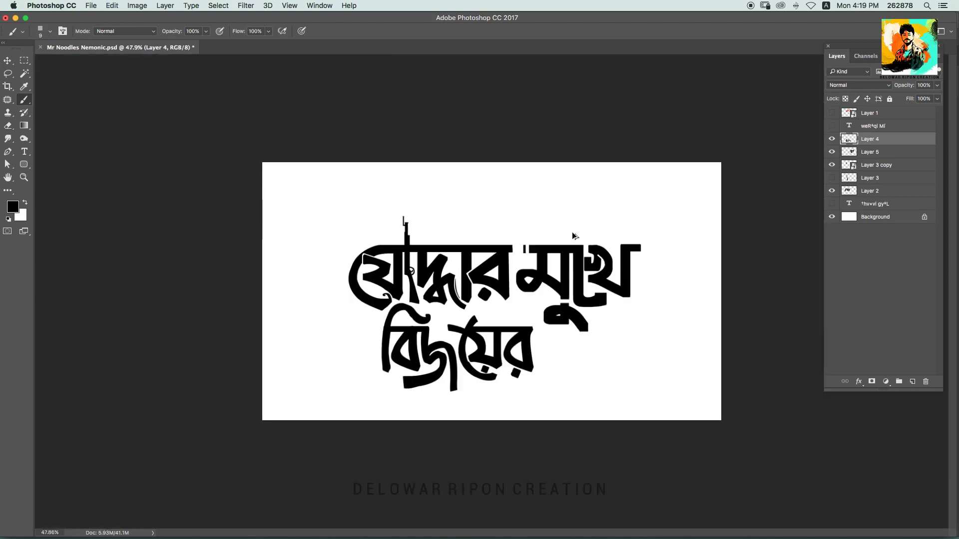
{"action": "key", "text": "alt+super+z"}
{"action": "key", "text": "super+plus"}
{"action": "key", "text": "shift+super+n"}
{"action": "key", "text": "Return"}
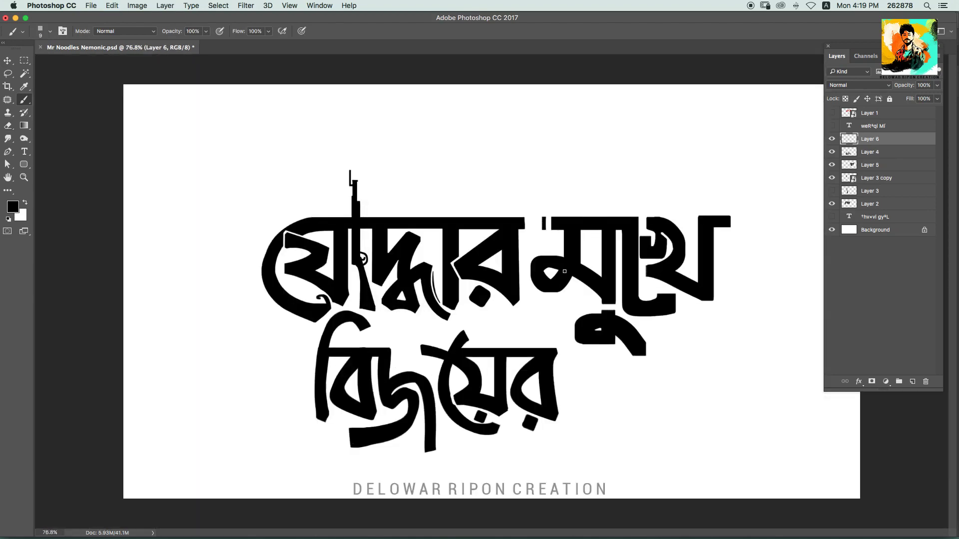
On Layer 6, paint a hooked glyph and conjunct strokes after বিজয়ের with a larger brush
{"action": "mouse_move", "coordinate": [592, 400]}
{"action": "left_mouse_down"}
{"action": "mouse_move", "coordinate": [570, 376]}
{"action": "mouse_move", "coordinate": [575, 457]}
{"action": "left_mouse_up"}
{"action": "key", "text": "super+z"}
{"action": "key", "text": "bracketright"}
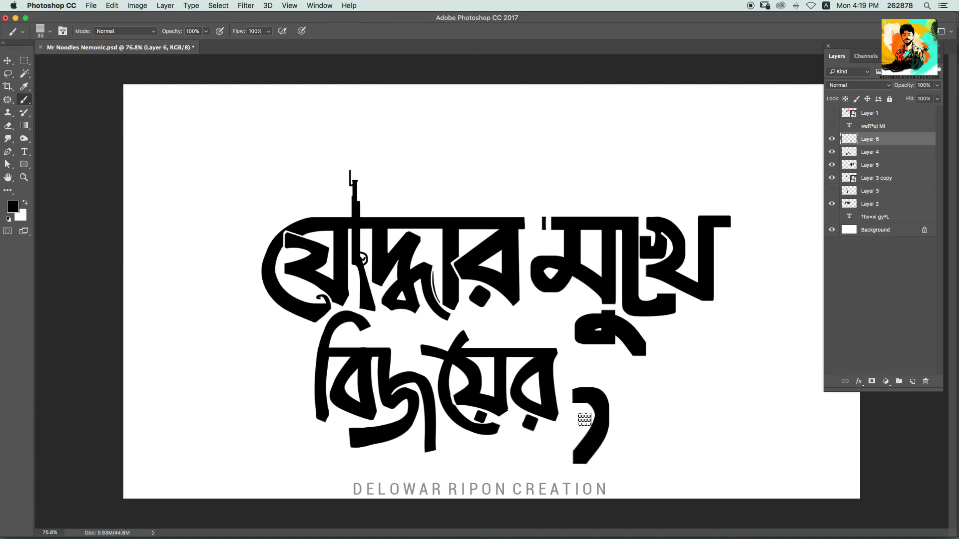
{"action": "mouse_move", "coordinate": [569, 377]}
{"action": "left_mouse_down"}
{"action": "mouse_move", "coordinate": [646, 383]}
{"action": "mouse_move", "coordinate": [645, 464]}
{"action": "left_mouse_up"}
{"action": "mouse_move", "coordinate": [668, 392]}
{"action": "left_mouse_down"}
{"action": "mouse_move", "coordinate": [687, 381]}
{"action": "mouse_move", "coordinate": [744, 415]}
{"action": "left_mouse_up"}
{"action": "left_click_drag", "start_coordinate": [763, 322], "coordinate": [757, 414]}
{"action": "left_click_drag", "start_coordinate": [712, 438], "coordinate": [803, 422]}
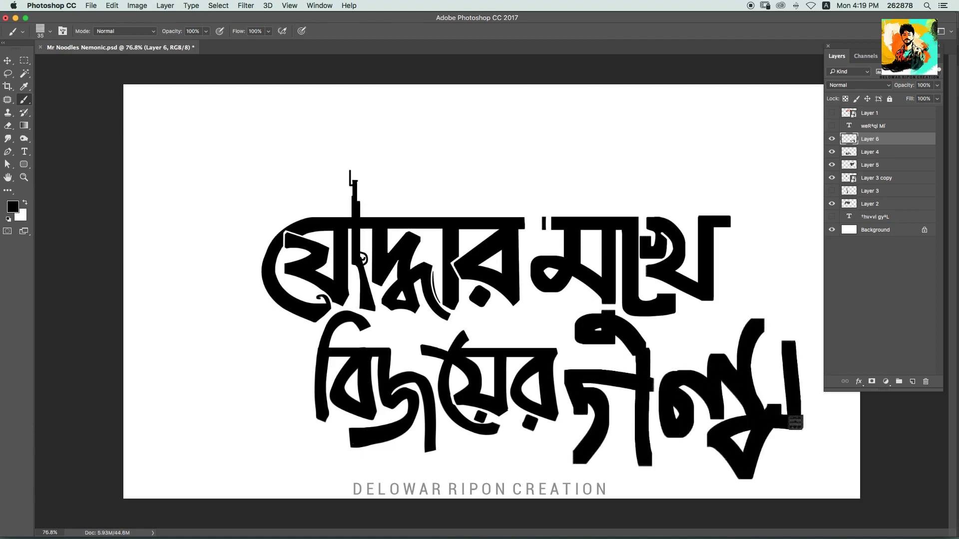
Undo the extra strokes and delete the hand-drawn Layer 6 glyph
{"action": "key", "text": "super+z"}
{"action": "left_click_drag", "start_coordinate": [794, 345], "coordinate": [792, 481]}
{"action": "key", "text": "super+z"}
{"action": "left_click_drag", "start_coordinate": [799, 370], "coordinate": [844, 399]}
{"action": "key", "text": "super+minus"}
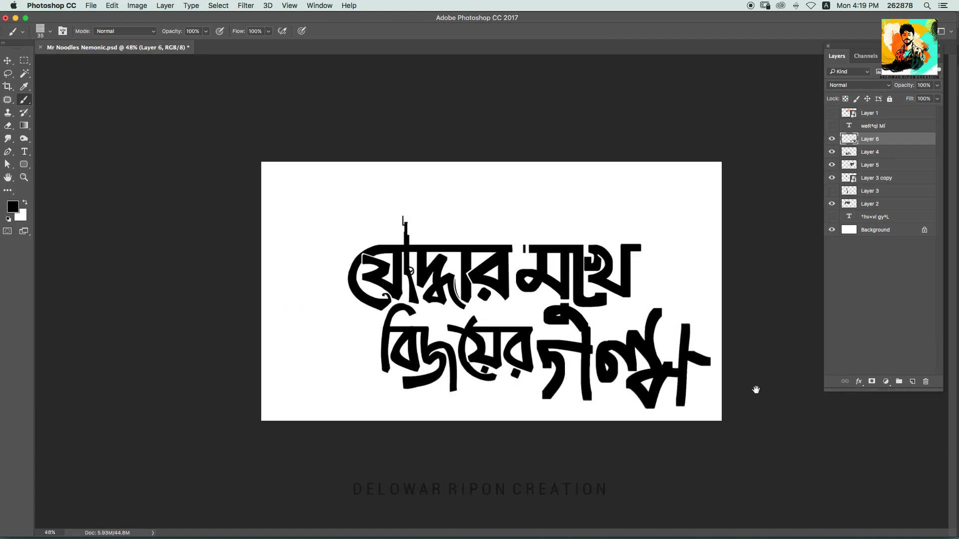
{"action": "key", "text": "super+z"}
{"action": "key", "text": "Delete"}
Shift বিজয়ের further left with the Move tool
{"action": "key", "text": "super+plus"}
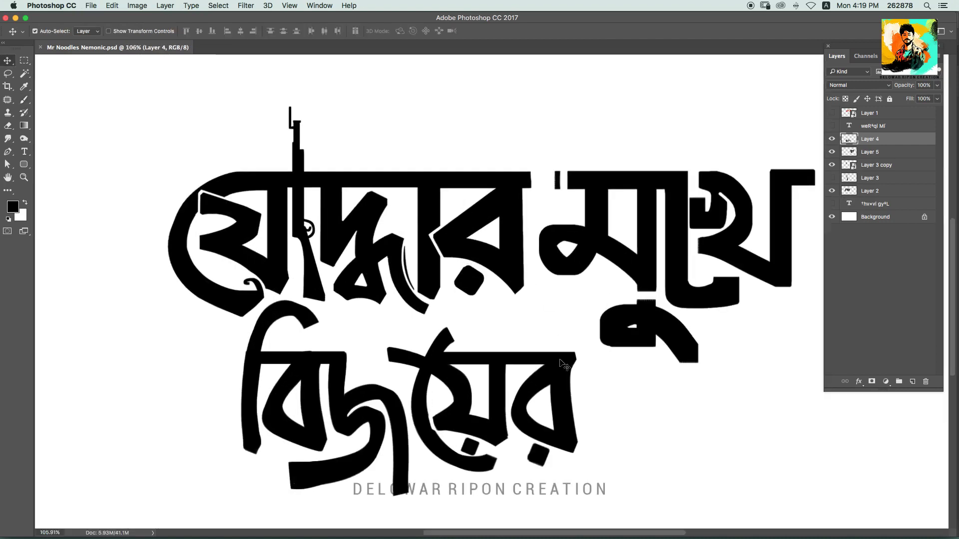
{"action": "key", "text": "v"}
{"action": "mouse_move", "coordinate": [565, 363]}
{"action": "left_mouse_down"}
{"action": "mouse_move", "coordinate": [602, 371]}
{"action": "mouse_move", "coordinate": [582, 353]}
{"action": "left_mouse_up"}
{"action": "scroll", "coordinate": [557, 316], "scroll_direction": "down", "scroll_amount": 5}
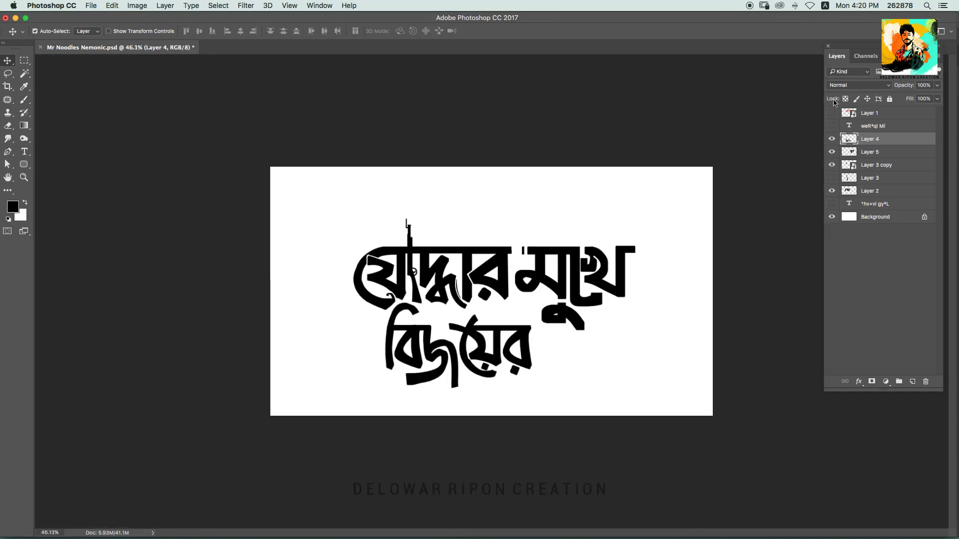
Show the subtitle text layer and delete বিজয়ের so only গল্প remains
{"action": "left_click", "coordinate": [832, 127]}
{"action": "double_click", "coordinate": [842, 126]}
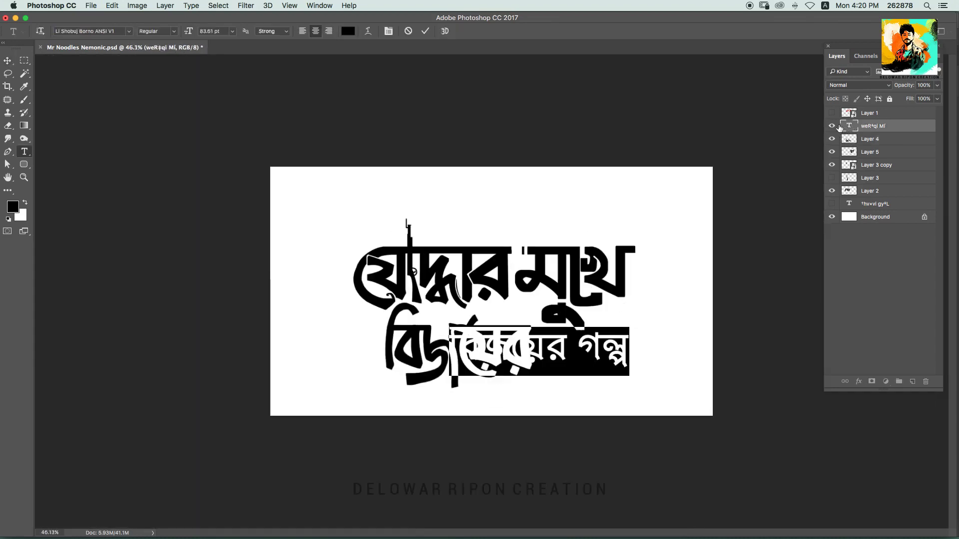
{"action": "left_click", "coordinate": [571, 335]}
{"action": "key", "text": "BackSpace"}
{"action": "key", "text": "BackSpace"}
{"action": "key", "text": "BackSpace"}
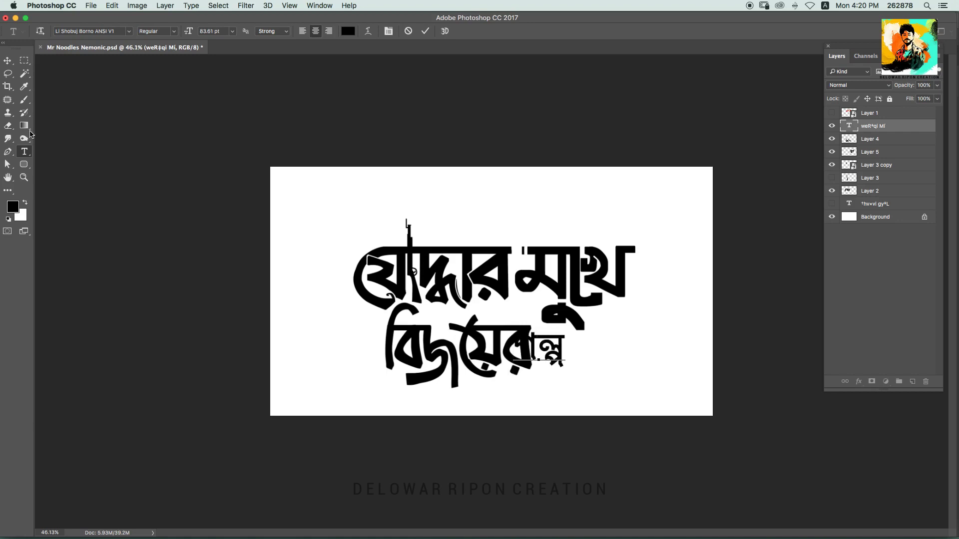
{"action": "left_click", "coordinate": [8, 61]}
Move and enlarge গল্প beside বিজয়ের, save, then hide the গল্প layer
{"action": "mouse_move", "coordinate": [584, 376]}
{"action": "left_mouse_down"}
{"action": "mouse_move", "coordinate": [605, 381]}
{"action": "mouse_move", "coordinate": [611, 341]}
{"action": "left_mouse_up"}
{"action": "key", "text": "ctrl+t"}
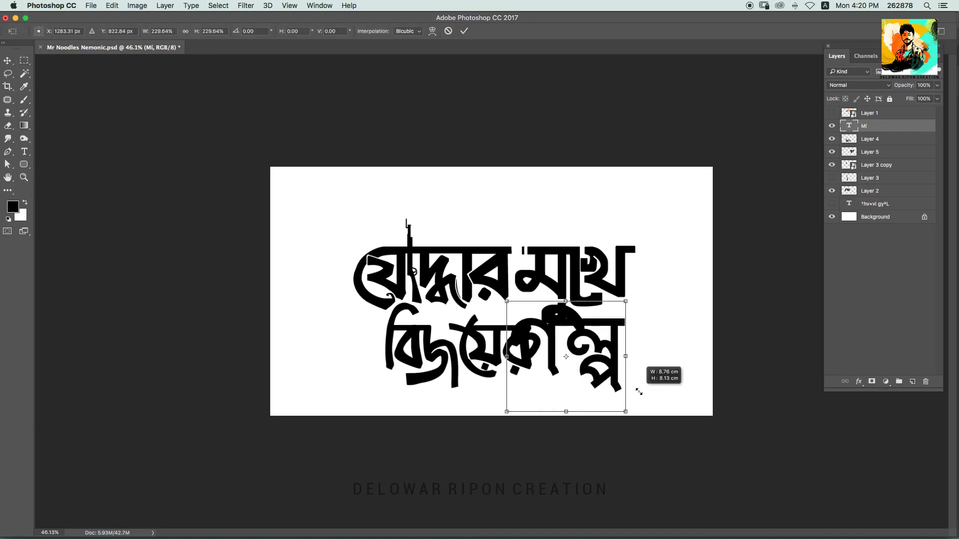
{"action": "key", "text": "Return"}
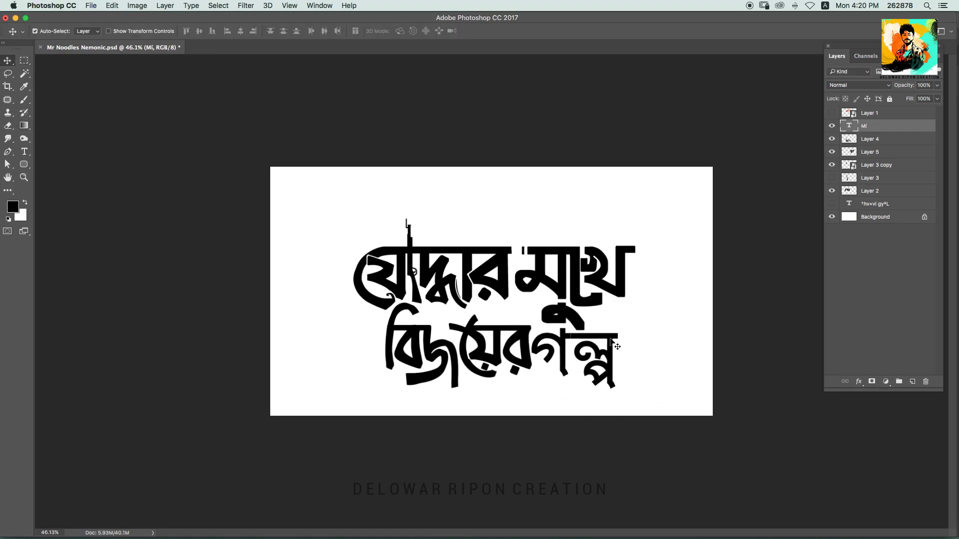
{"action": "scroll", "coordinate": [630, 349], "scroll_direction": "up", "scroll_amount": 2}
{"action": "left_click_drag", "start_coordinate": [646, 355], "coordinate": [647, 354]}
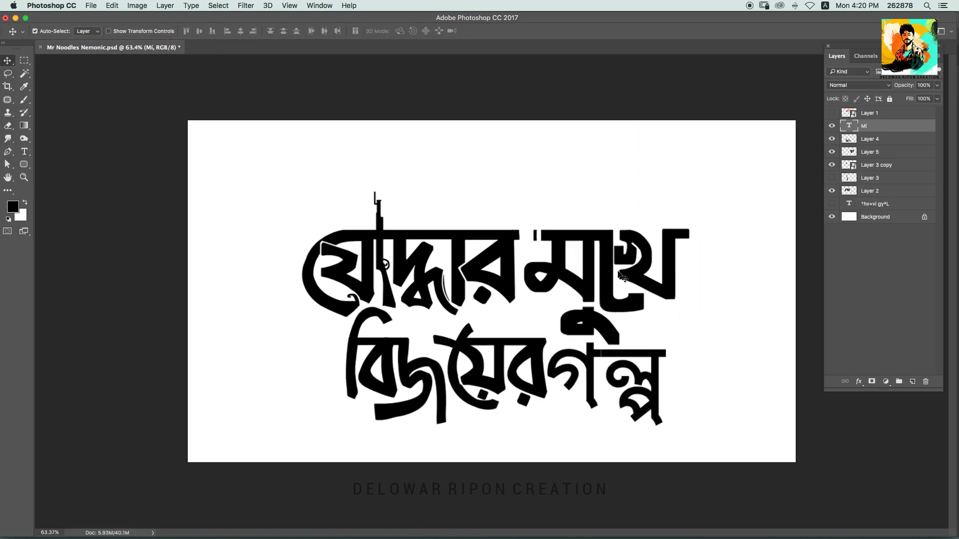
{"action": "key", "text": "super+s"}
{"action": "left_click", "coordinate": [832, 126]}
Group and duplicate the top title line's layers, then raise the line about 87 px
{"action": "left_click", "coordinate": [555, 259]}
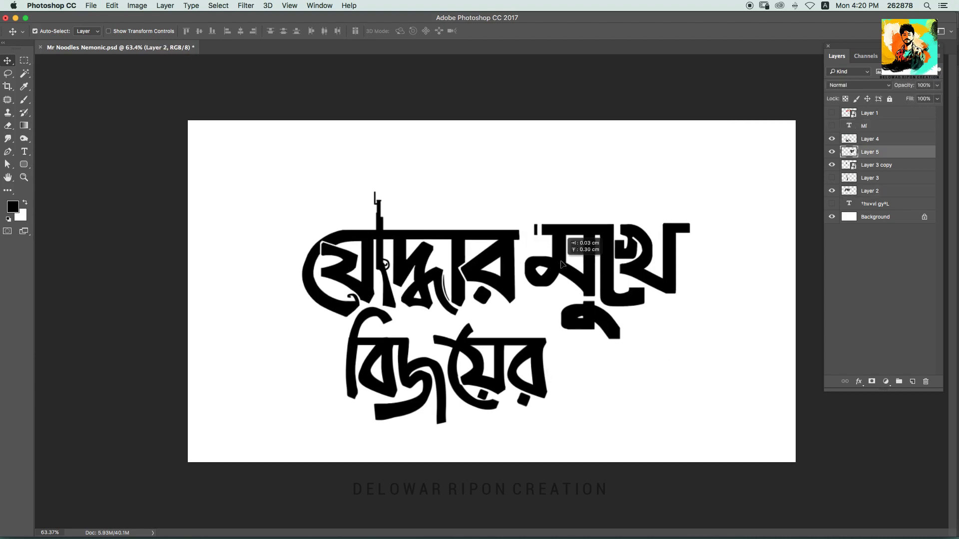
{"action": "left_click_drag", "start_coordinate": [708, 252], "coordinate": [640, 240]}
{"action": "key", "text": "ctrl+g"}
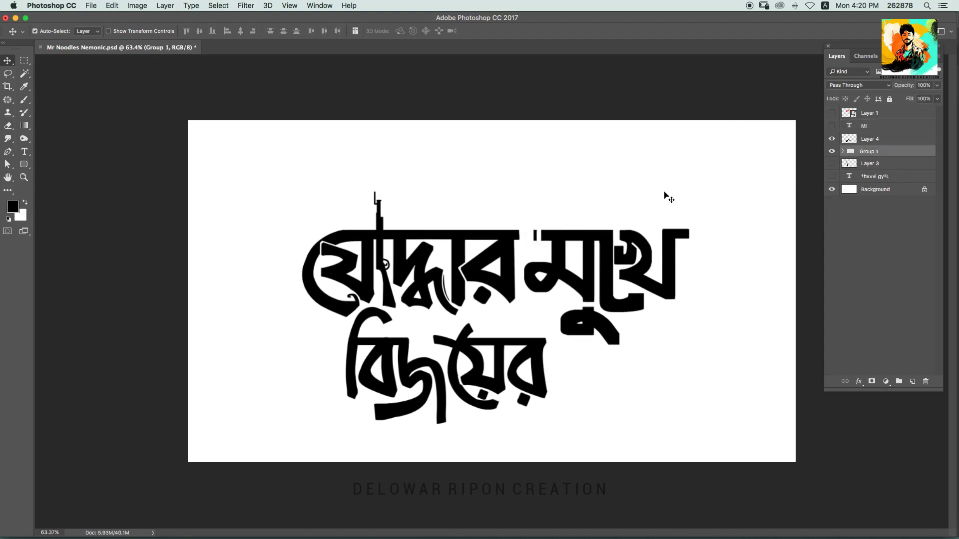
{"action": "key", "text": "ctrl+j"}
{"action": "key", "text": "ctrl"}
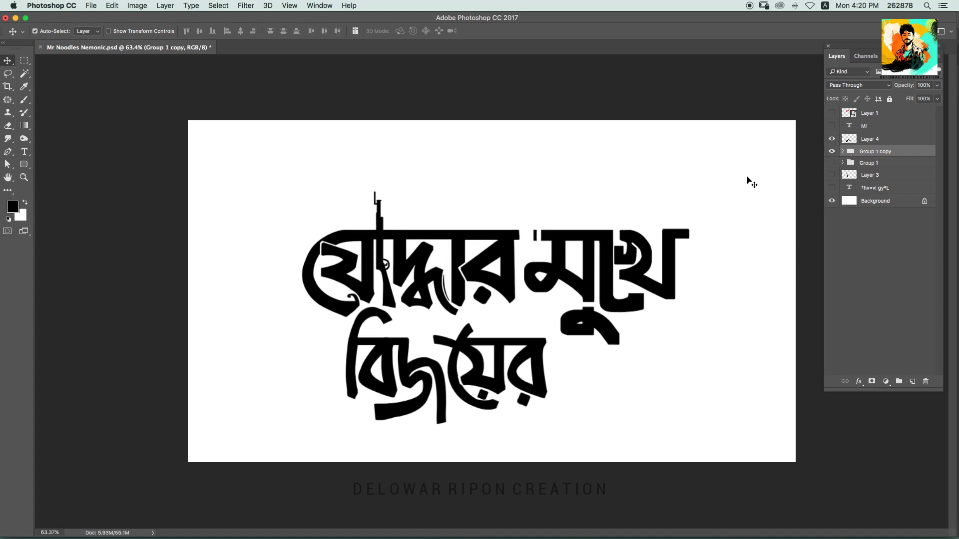
{"action": "key", "text": "ctrl+t"}
{"action": "left_click_drag", "start_coordinate": [685, 190], "coordinate": [687, 147]}
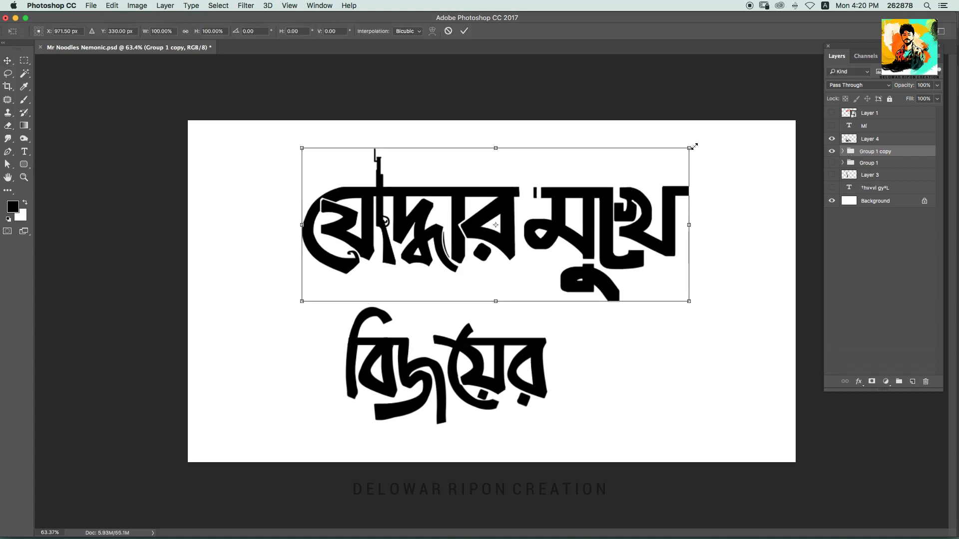
{"action": "key", "text": "Return"}
Move বিজয়ের upward, add a new layer and brush trial glyph strokes beside it
{"action": "scroll", "coordinate": [492, 336], "scroll_direction": "up", "scroll_amount": 2}
{"action": "mouse_move", "coordinate": [492, 337]}
{"action": "left_mouse_down"}
{"action": "mouse_move", "coordinate": [496, 298]}
{"action": "mouse_move", "coordinate": [518, 299]}
{"action": "left_mouse_up"}
{"action": "key", "text": "ctrl+shift+n"}
{"action": "key", "text": "Return"}
{"action": "key", "text": "b"}
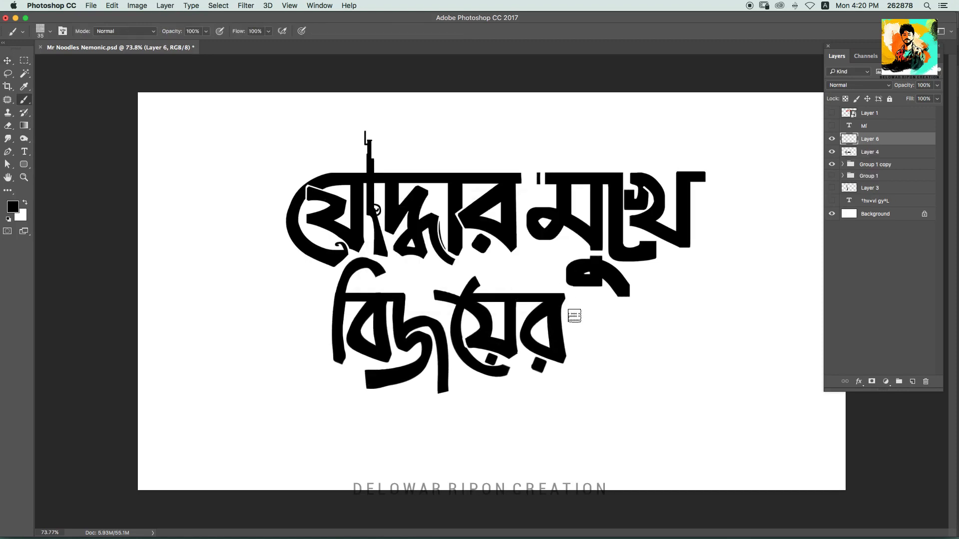
{"action": "left_click_drag", "start_coordinate": [575, 317], "coordinate": [589, 387]}
{"action": "mouse_move", "coordinate": [566, 323]}
{"action": "left_mouse_down"}
{"action": "mouse_move", "coordinate": [634, 327]}
{"action": "mouse_move", "coordinate": [609, 330]}
{"action": "left_mouse_up"}
{"action": "key", "text": "ctrl+alt+z"}
{"action": "key", "text": "ctrl+alt+z"}
{"action": "key", "text": "ctrl+z"}
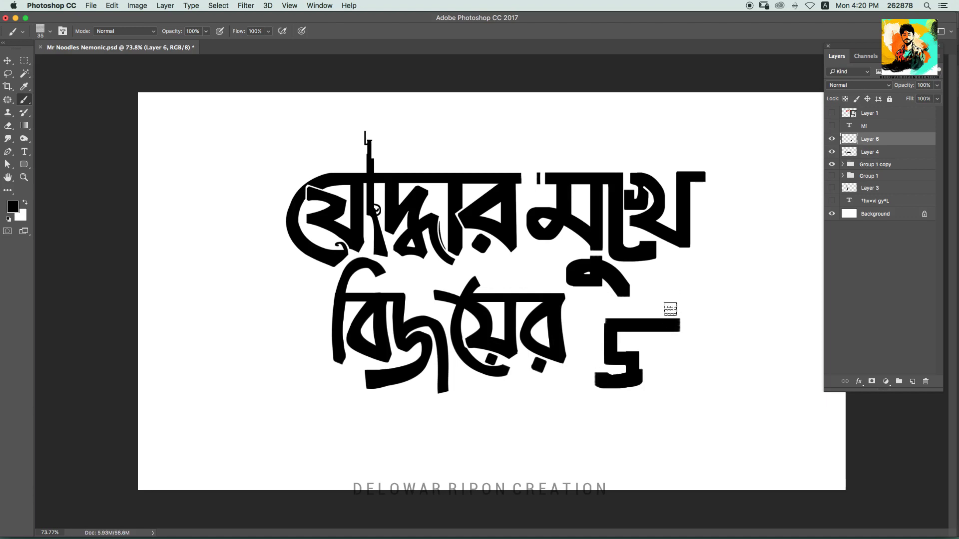
{"action": "key", "text": "ctrl+z"}
{"action": "key", "text": "ctrl+z"}
{"action": "key", "text": "ctrl+z"}
{"action": "key", "text": "ctrl+z"}
Brush more glyph stems and legs, then undo the hand-drawn glyph strokes
{"action": "left_click_drag", "start_coordinate": [681, 322], "coordinate": [682, 418]}
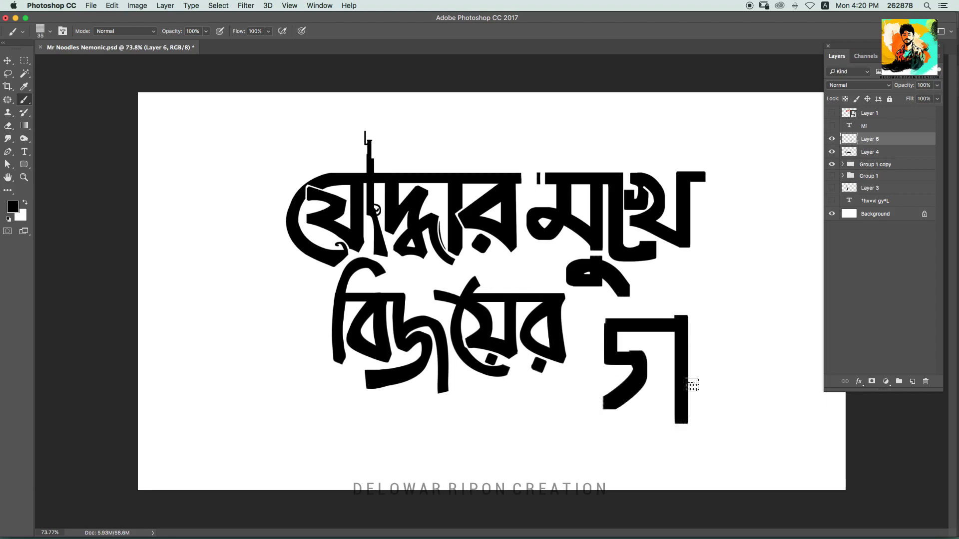
{"action": "key", "text": "ctrl+alt+z"}
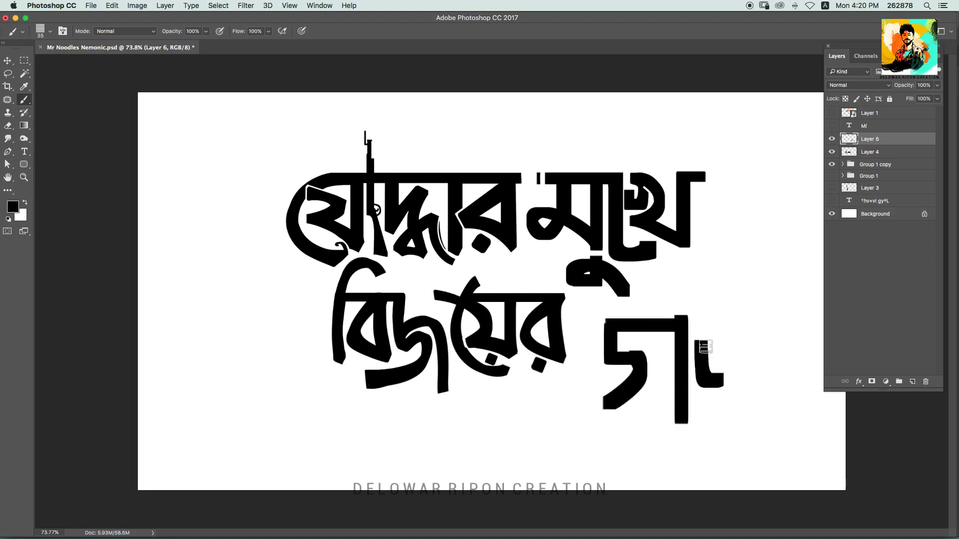
{"action": "key", "text": "ctrl+alt+z"}
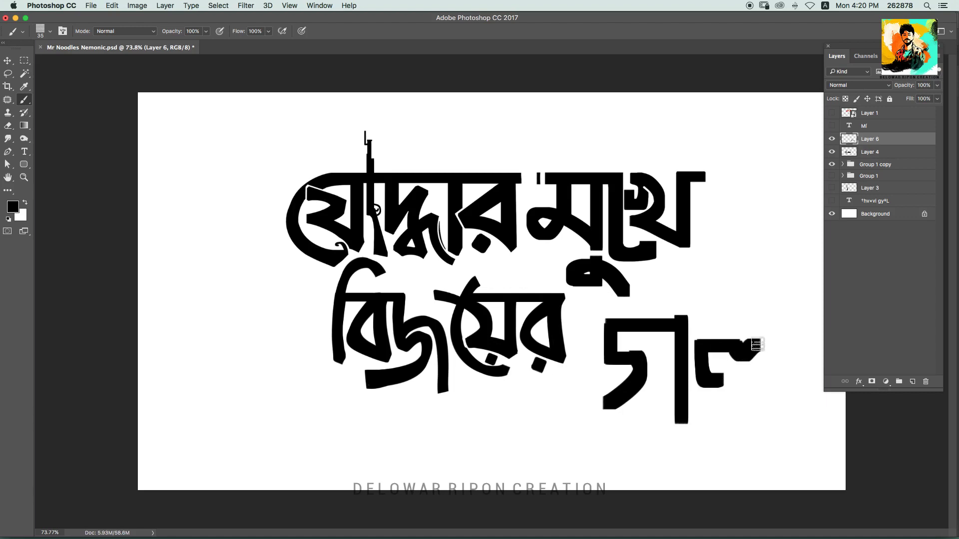
{"action": "mouse_move", "coordinate": [770, 345]}
{"action": "left_mouse_down"}
{"action": "mouse_move", "coordinate": [775, 398]}
{"action": "mouse_move", "coordinate": [749, 389]}
{"action": "mouse_move", "coordinate": [770, 389]}
{"action": "left_mouse_up"}
{"action": "key", "text": "ctrl+alt+z"}
{"action": "key", "text": "ctrl+alt+z"}
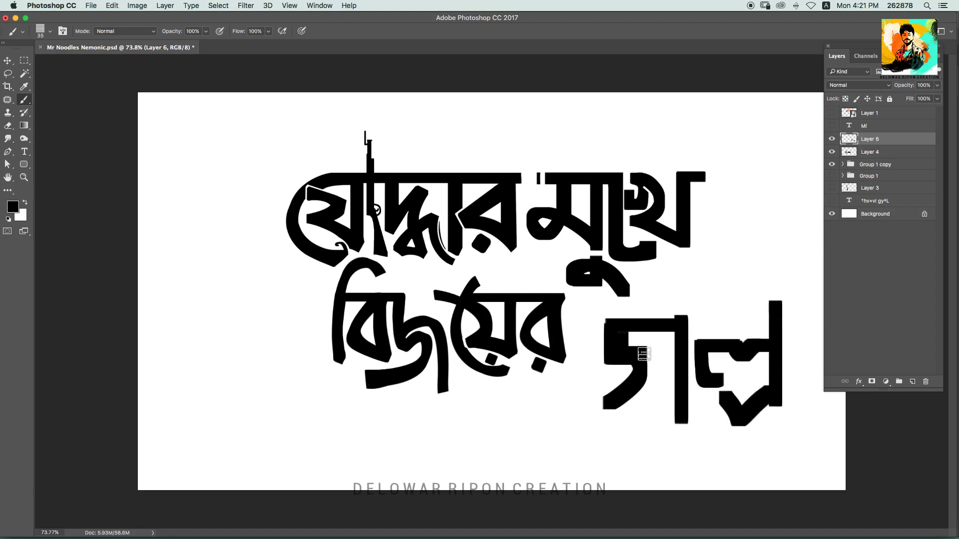
{"action": "left_click_drag", "start_coordinate": [648, 384], "coordinate": [600, 395]}
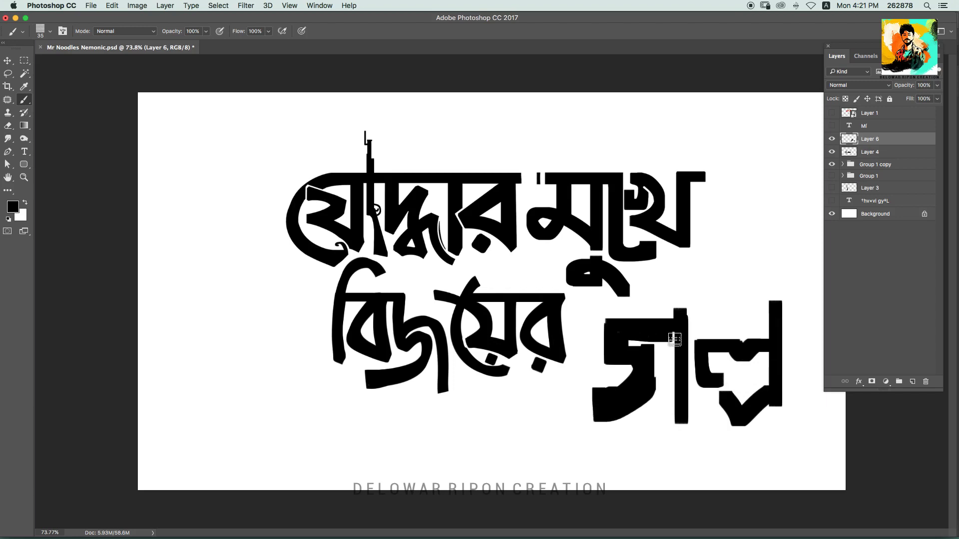
{"action": "key", "text": "ctrl+alt+z"}
{"action": "key", "text": "ctrl+alt+z"}
{"action": "key", "text": "ctrl+alt+z"}
Add a layer, nudge বিজয়ের, and toggle visibility of the বিজয়ের, subtitle and গল্প layers
{"action": "key", "text": "ctrl+shift+n"}
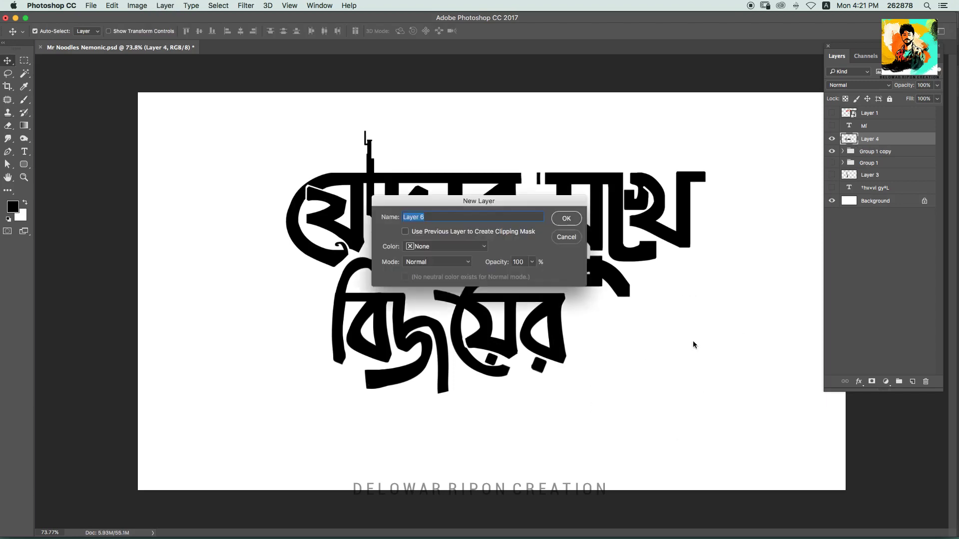
{"action": "key", "text": "Escape"}
{"action": "key", "text": "v"}
{"action": "left_click_drag", "start_coordinate": [564, 271], "coordinate": [568, 274]}
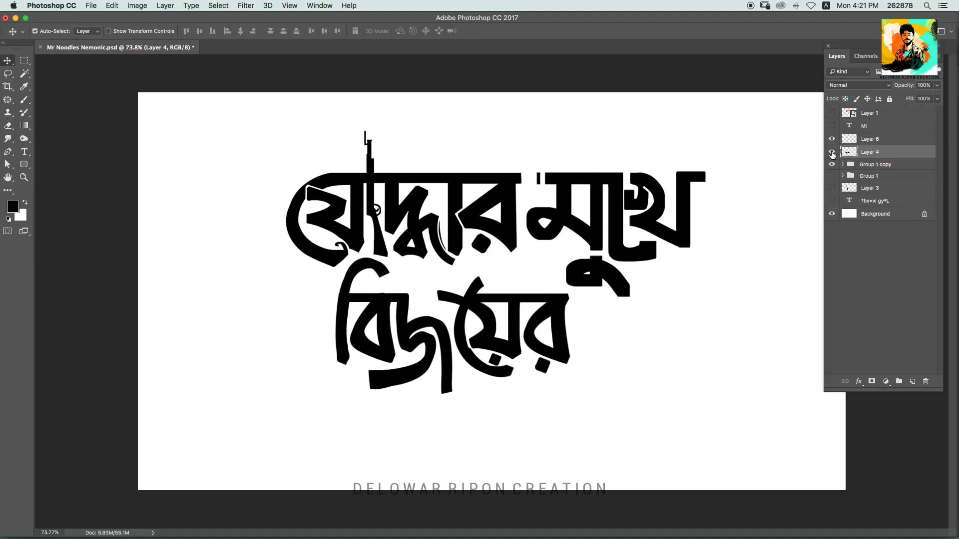
{"action": "left_click", "coordinate": [832, 152]}
{"action": "left_click", "coordinate": [831, 200]}
{"action": "left_click", "coordinate": [832, 126]}
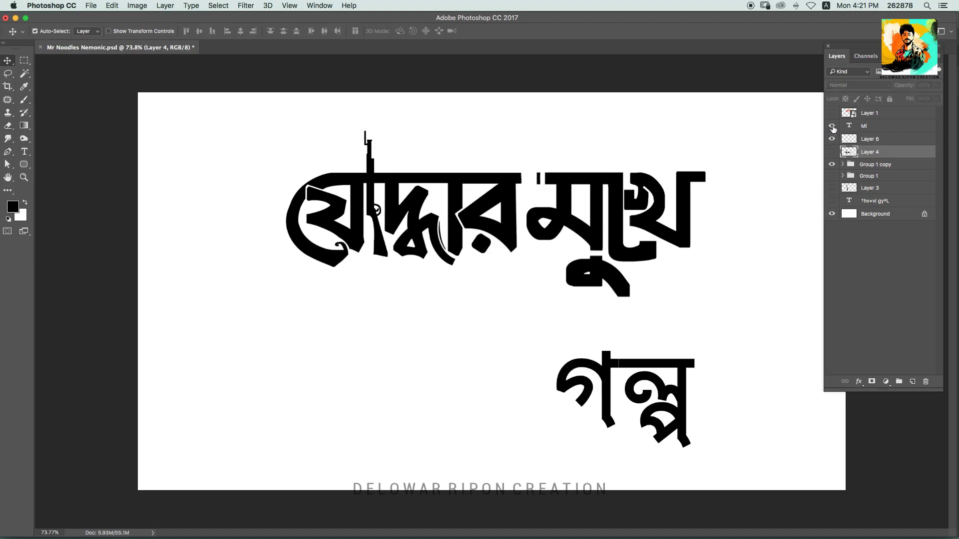
{"action": "left_click", "coordinate": [835, 127]}
Step back to the clean বিজয়ের গল্প subtitle, scale it to 84.67% and save
{"action": "key", "text": "ctrl+alt+z"}
{"action": "key", "text": "ctrl+alt+z"}
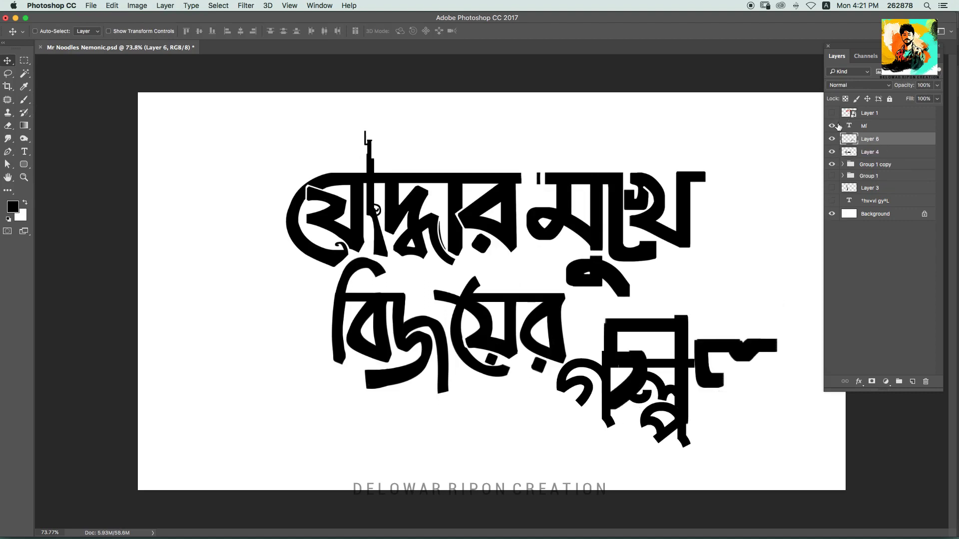
{"action": "key", "text": "ctrl+alt+z"}
{"action": "key", "text": "ctrl+alt+z"}
{"action": "key", "text": "ctrl+alt+z"}
{"action": "key", "text": "ctrl+alt+z"}
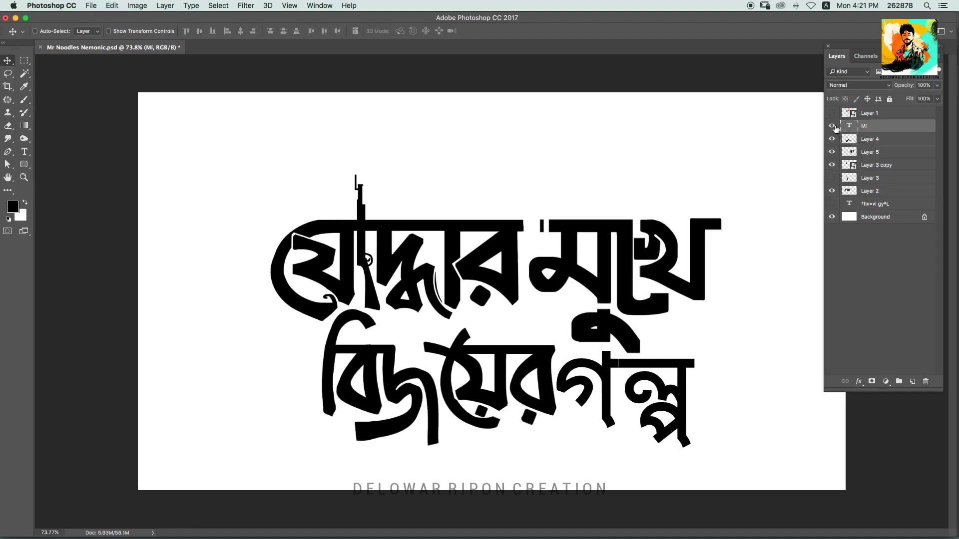
{"action": "key", "text": "ctrl+alt+z"}
{"action": "key", "text": "ctrl+alt+z"}
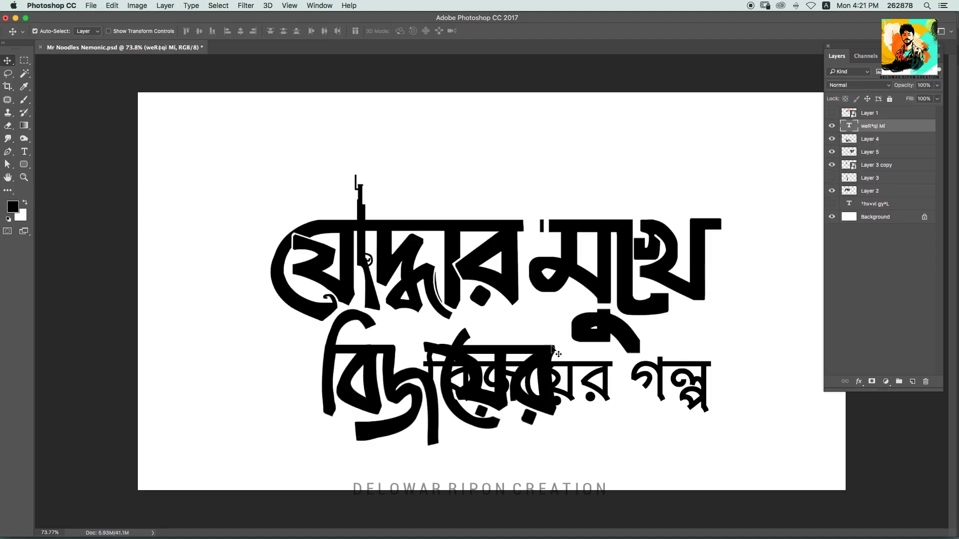
{"action": "key", "text": "ctrl+alt+z"}
{"action": "key", "text": "ctrl+alt+z"}
{"action": "key", "text": "ctrl+alt+z"}
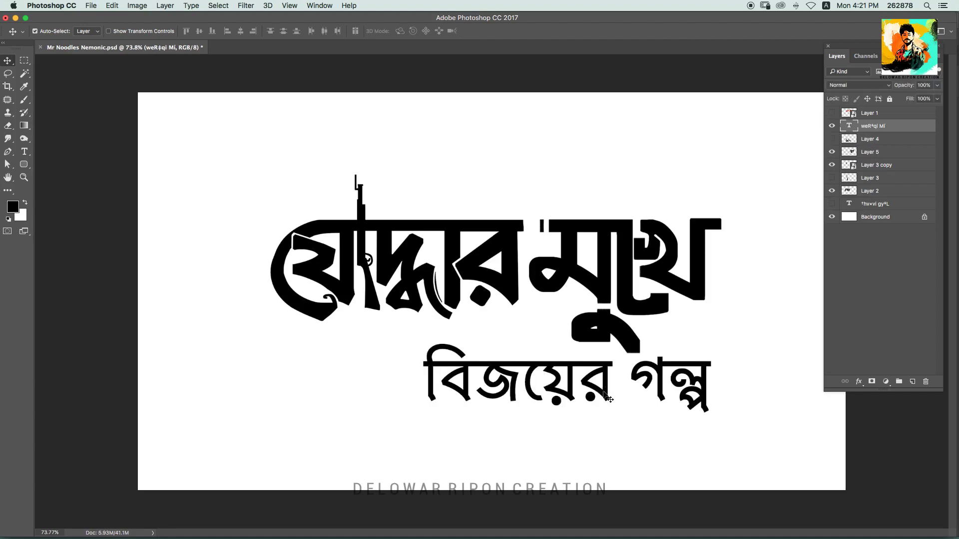
{"action": "key", "text": "ctrl+alt+z"}
{"action": "key", "text": "ctrl+alt+z"}
{"action": "key", "text": "ctrl+t"}
{"action": "mouse_move", "coordinate": [614, 336]}
{"action": "left_mouse_down"}
{"action": "mouse_move", "coordinate": [565, 316]}
{"action": "mouse_move", "coordinate": [556, 332]}
{"action": "left_mouse_up"}
{"action": "key", "text": "Return"}
{"action": "key", "text": "ctrl+s"}
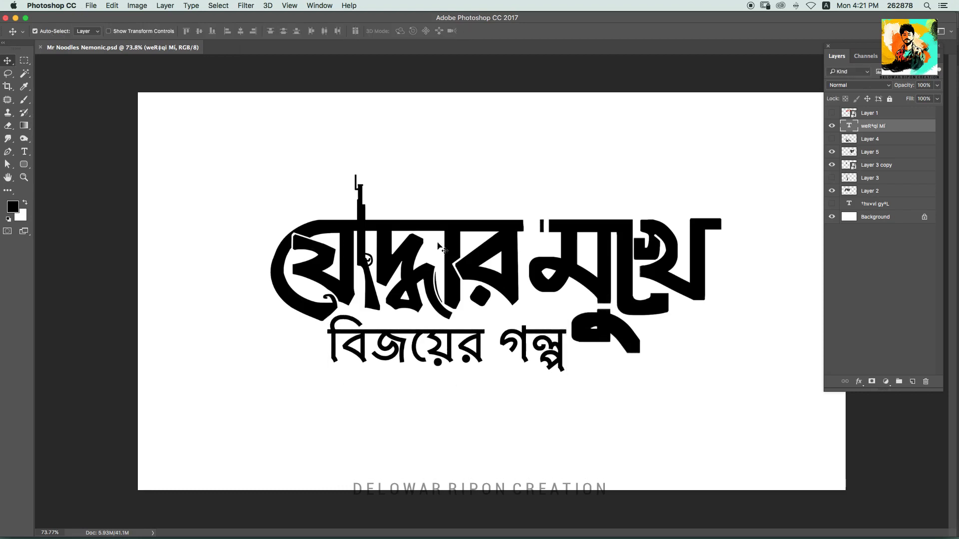
Select all the visible title layers together
{"action": "key", "text": "ctrl+alt+a"}
{"action": "scroll", "coordinate": [491, 291], "scroll_direction": "down", "scroll_amount": 2, "text": "alt"}
{"action": "left_click_drag", "start_coordinate": [690, 235], "coordinate": [702, 248]}
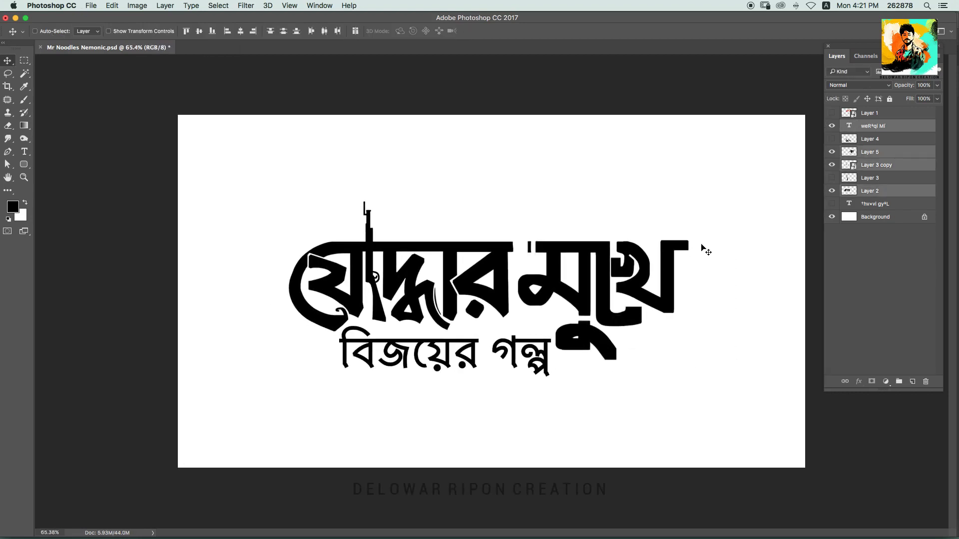
Enlarge the whole title artwork with Free Transform
{"action": "key", "text": "ctrl+t"}
{"action": "left_click_drag", "start_coordinate": [687, 202], "coordinate": [703, 193]}
{"action": "key", "text": "Return"}
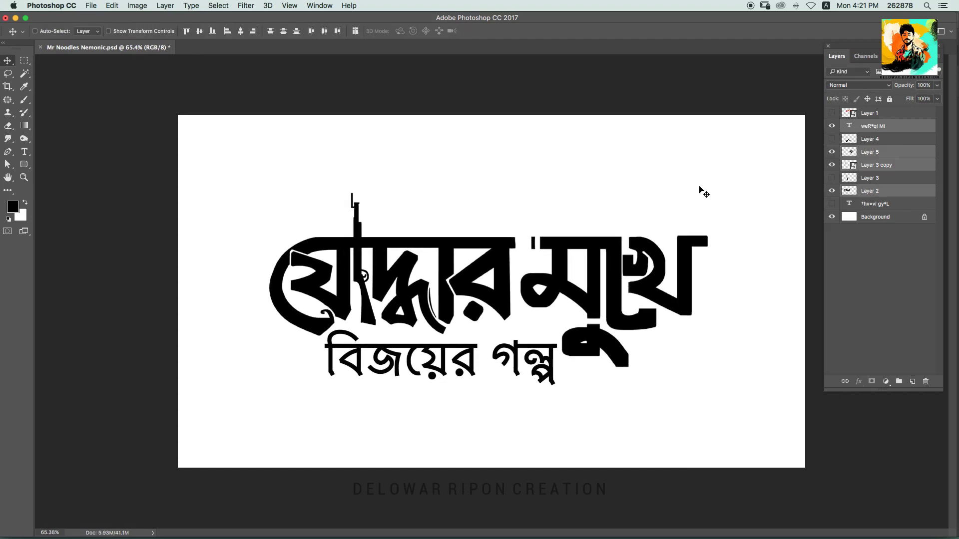
Give Layer 2's word যোদ্ধার a dark teal (#057d70) Color Overlay
{"action": "left_click", "coordinate": [600, 273]}
{"action": "left_click", "coordinate": [363, 279]}
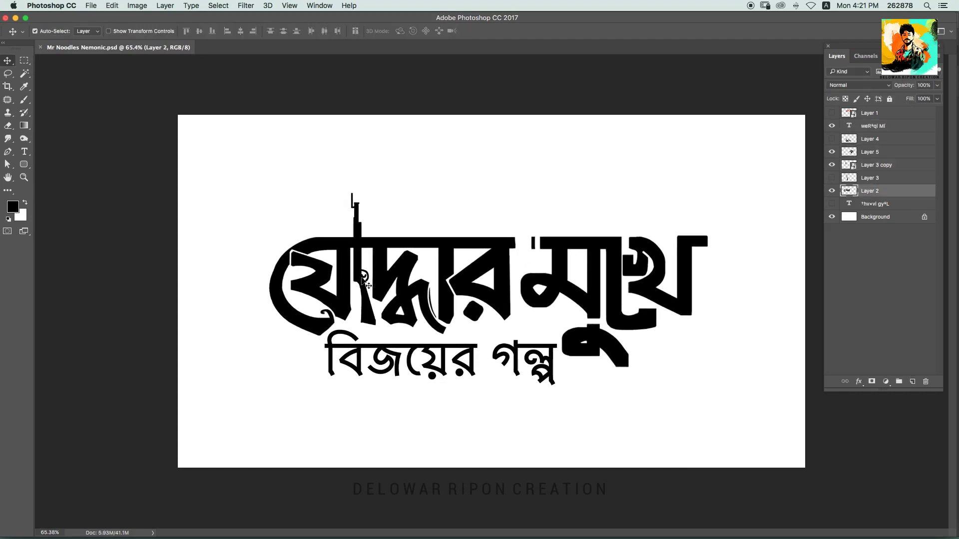
{"action": "left_click", "coordinate": [861, 385]}
{"action": "left_click", "coordinate": [879, 452]}
{"action": "left_click_drag", "start_coordinate": [479, 159], "coordinate": [796, 232]}
{"action": "left_click", "coordinate": [839, 262]}
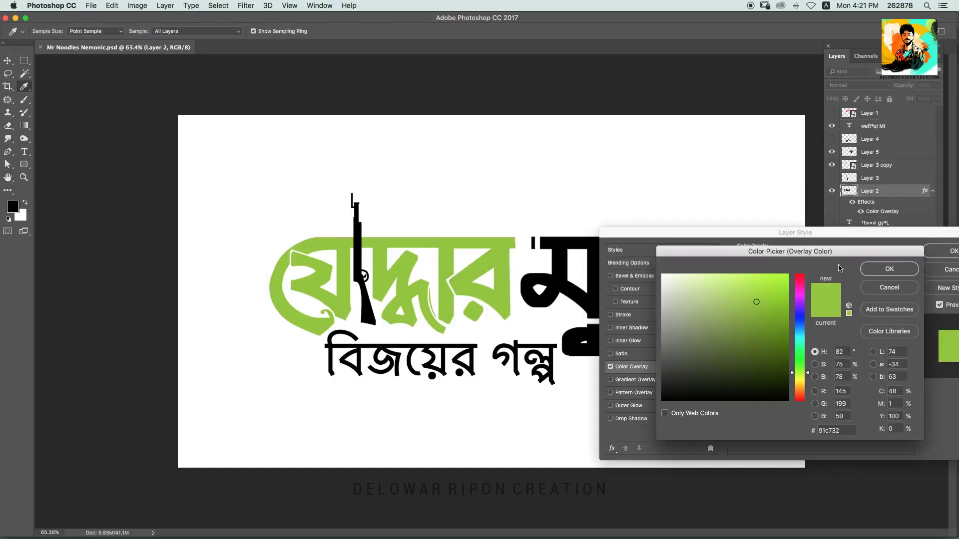
{"action": "left_click", "coordinate": [801, 360]}
{"action": "left_click_drag", "start_coordinate": [803, 363], "coordinate": [803, 348]}
{"action": "left_click", "coordinate": [782, 335]}
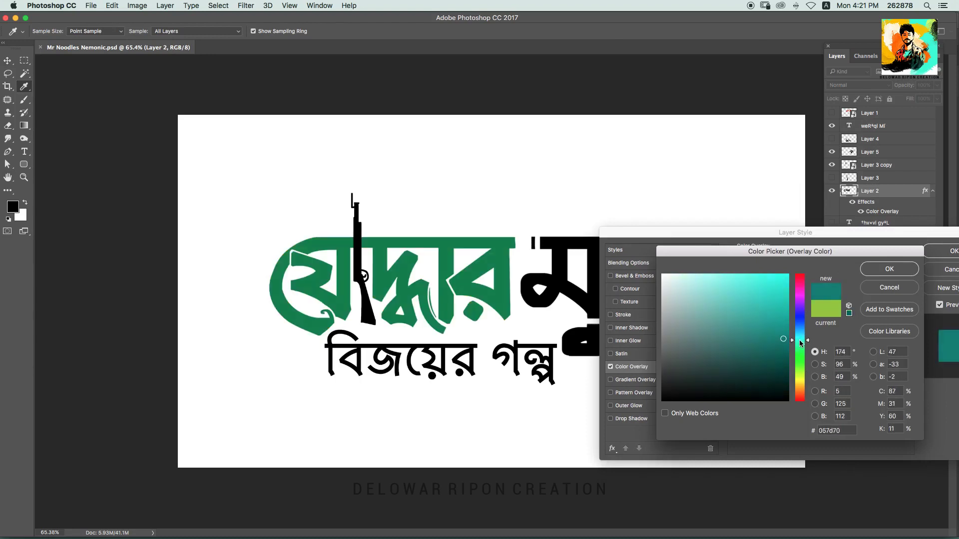
{"action": "left_click", "coordinate": [800, 342]}
{"action": "left_click", "coordinate": [787, 345]}
{"action": "key", "text": "Return"}
{"action": "key", "text": "Return"}
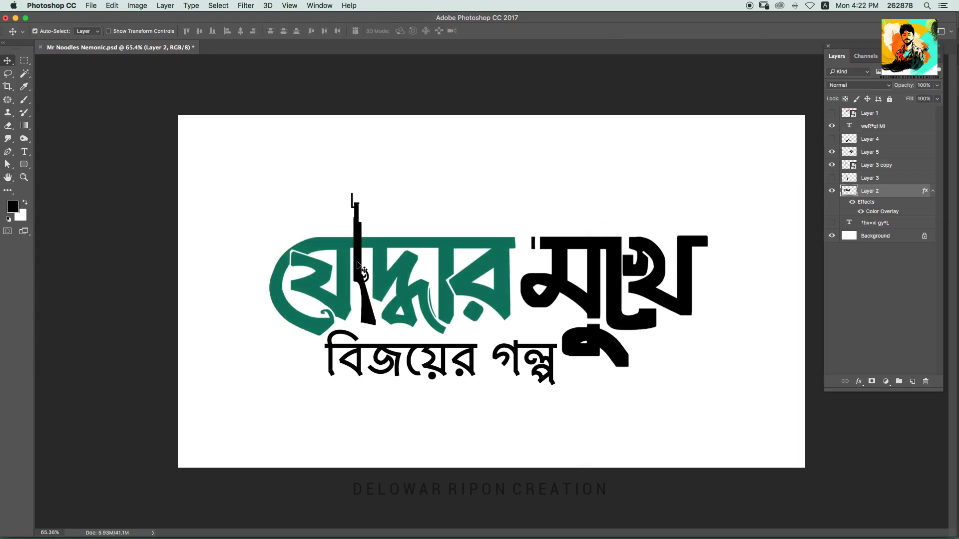
Add a teal Color Overlay and a white 2px Stroke to the rifle layer, Layer 3 copy
{"action": "left_click", "coordinate": [357, 265]}
{"action": "left_click", "coordinate": [859, 381]}
{"action": "left_click", "coordinate": [874, 452]}
{"action": "key", "text": "Return"}
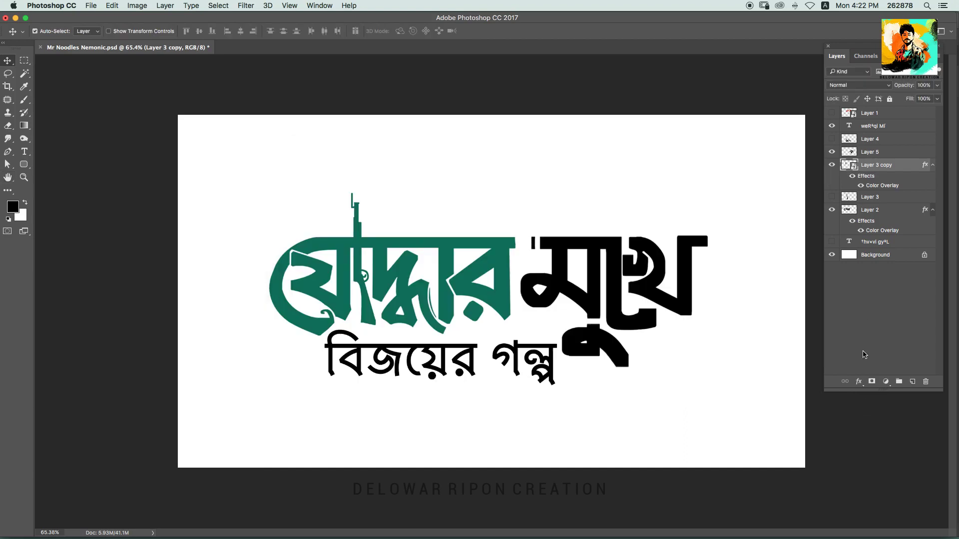
{"action": "left_click", "coordinate": [859, 382]}
{"action": "left_click", "coordinate": [874, 417]}
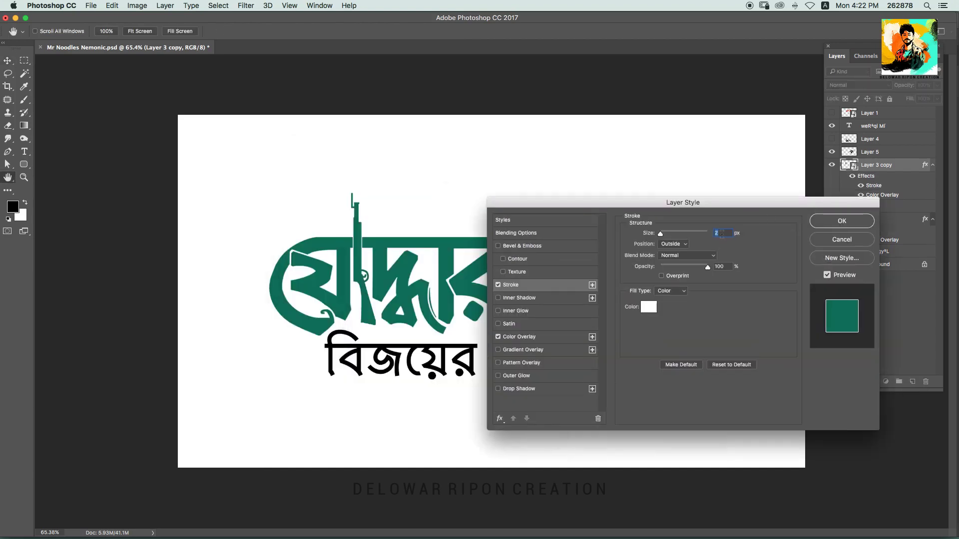
{"action": "key", "text": "Return"}
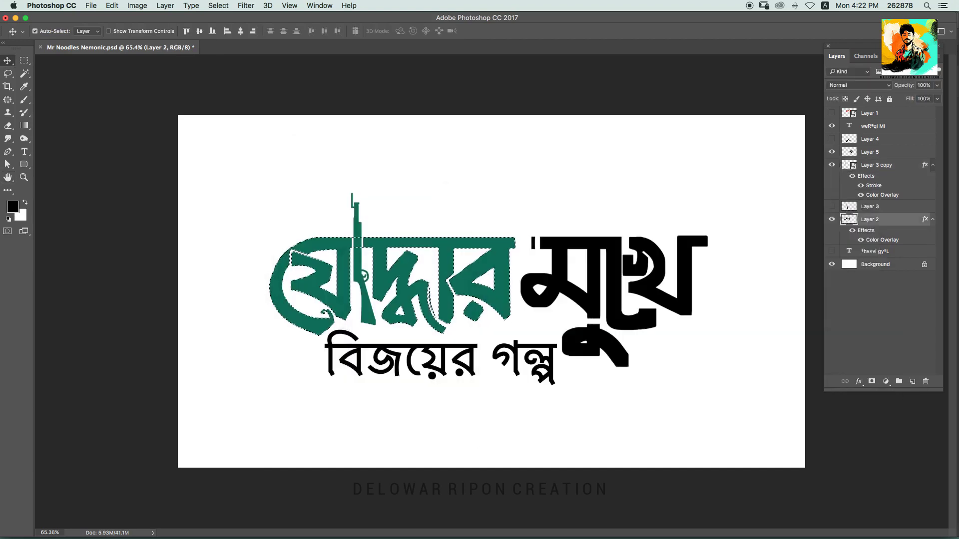
On a new layer, brush darker teal shading across the teal word's letters
{"action": "key", "text": "ctrl+shift+n"}
{"action": "key", "text": "Return"}
{"action": "key", "text": "b"}
{"action": "left_click", "coordinate": [13, 206]}
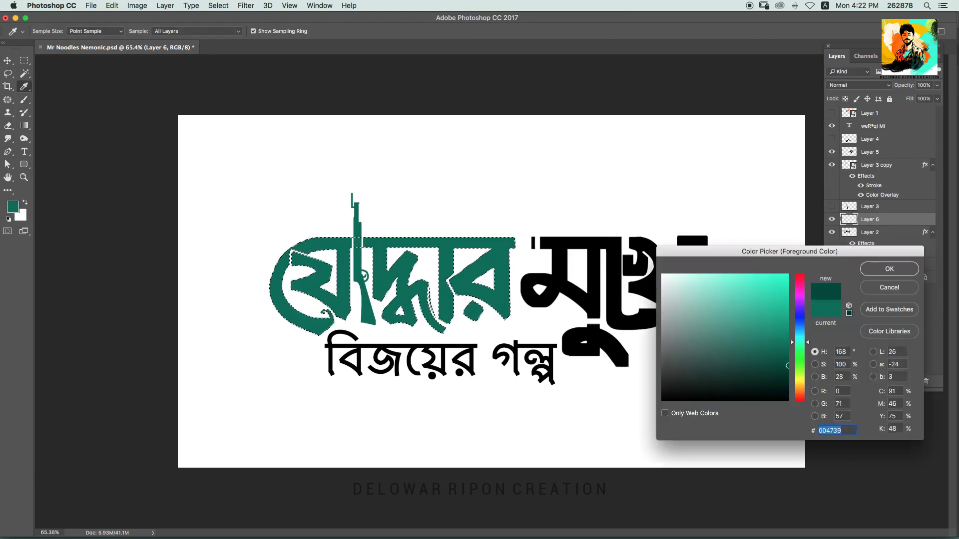
{"action": "left_click", "coordinate": [769, 324]}
{"action": "left_click", "coordinate": [888, 263]}
{"action": "left_click_drag", "start_coordinate": [280, 315], "coordinate": [500, 310]}
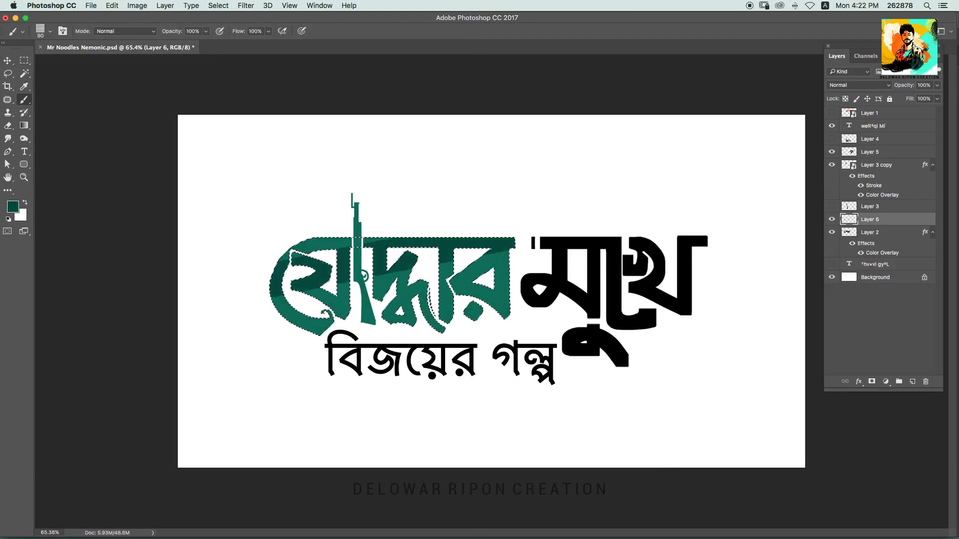
{"action": "left_click_drag", "start_coordinate": [277, 249], "coordinate": [515, 247]}
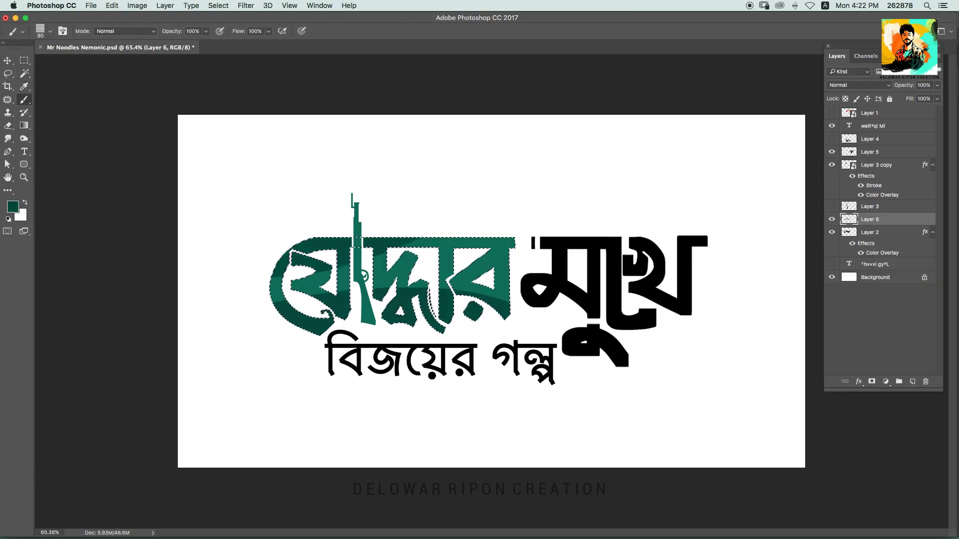
{"action": "key", "text": "ctrl+d"}
{"action": "key", "text": "v"}
Give Layer 5's word মুখে a bright crimson red Color Overlay
{"action": "left_click", "coordinate": [870, 152]}
{"action": "left_click", "coordinate": [859, 382]}
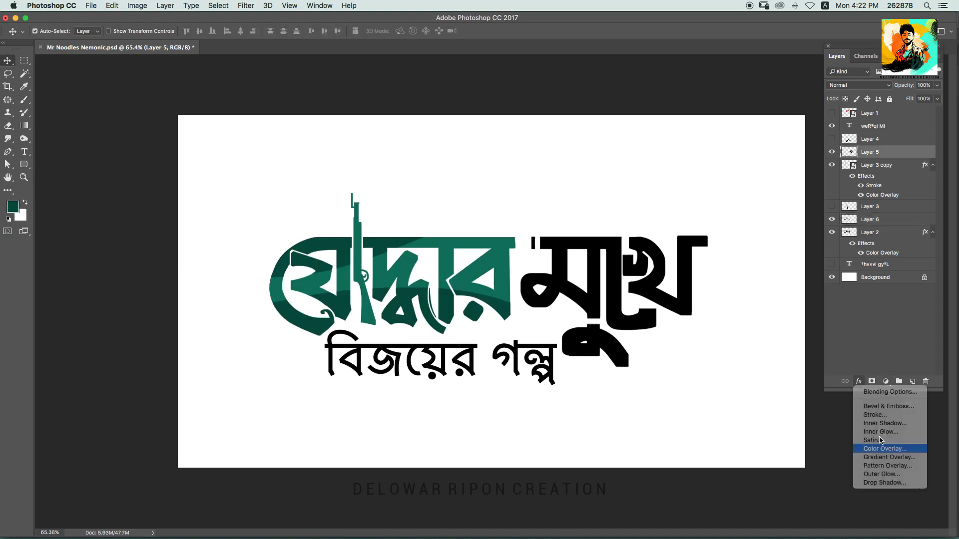
{"action": "left_click", "coordinate": [884, 452]}
{"action": "left_click", "coordinate": [710, 282]}
{"action": "left_click_drag", "start_coordinate": [784, 390], "coordinate": [784, 343]}
{"action": "left_click", "coordinate": [770, 395]}
{"action": "left_click_drag", "start_coordinate": [734, 250], "coordinate": [702, 350]}
{"action": "left_click", "coordinate": [753, 429]}
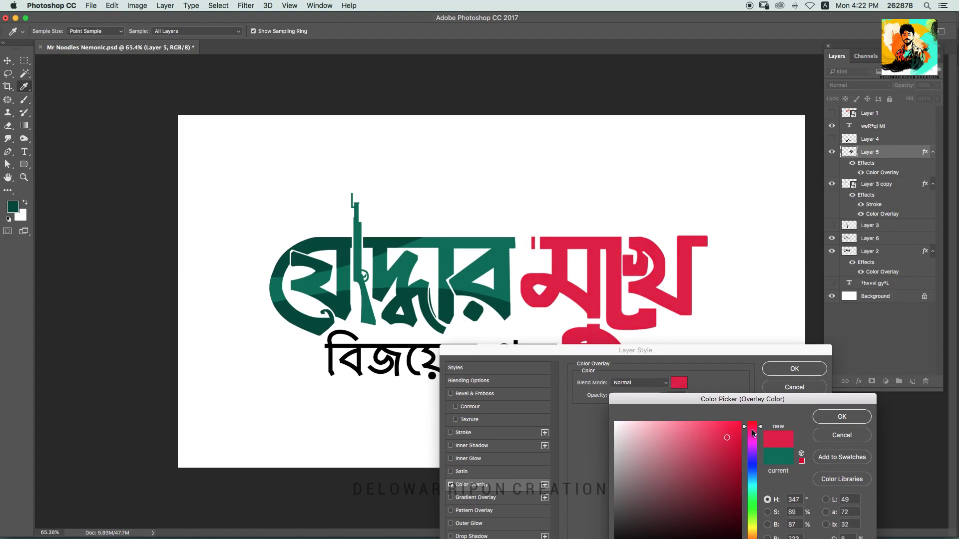
{"action": "left_click", "coordinate": [842, 416]}
{"action": "left_click", "coordinate": [795, 369]}
Select মুখে's outline and brush darker red shading over it on a new layer
{"action": "left_click", "coordinate": [913, 382]}
{"action": "key", "text": "b"}
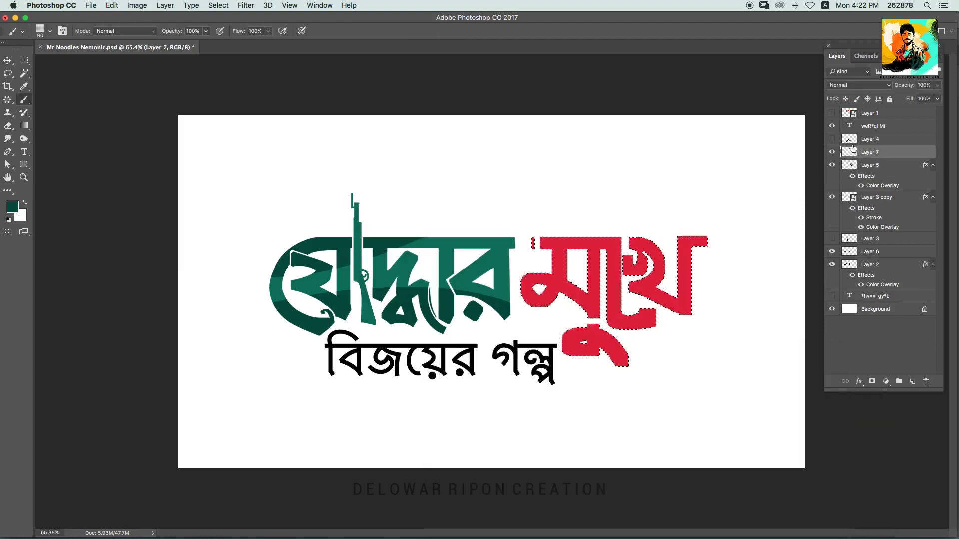
{"action": "left_click", "coordinate": [850, 165], "text": "ctrl"}
{"action": "left_click", "coordinate": [13, 206]}
{"action": "left_click", "coordinate": [475, 235]}
{"action": "left_click", "coordinate": [574, 182]}
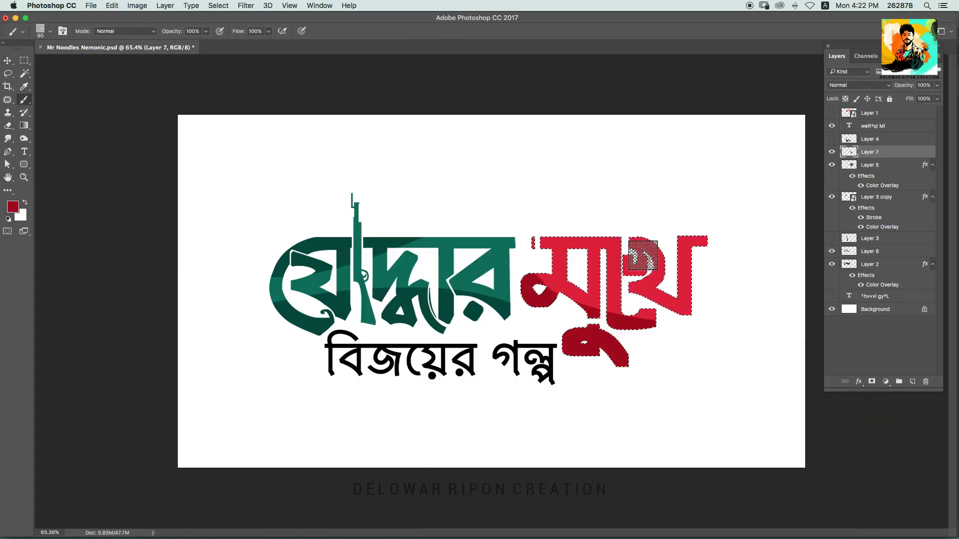
{"action": "left_click_drag", "start_coordinate": [689, 250], "coordinate": [528, 265]}
{"action": "key", "text": "ctrl+d"}
Recolour the বিজয়ের গল্প subtitle text orange (#ff7e00)
{"action": "key", "text": "t"}
{"action": "double_click", "coordinate": [849, 126]}
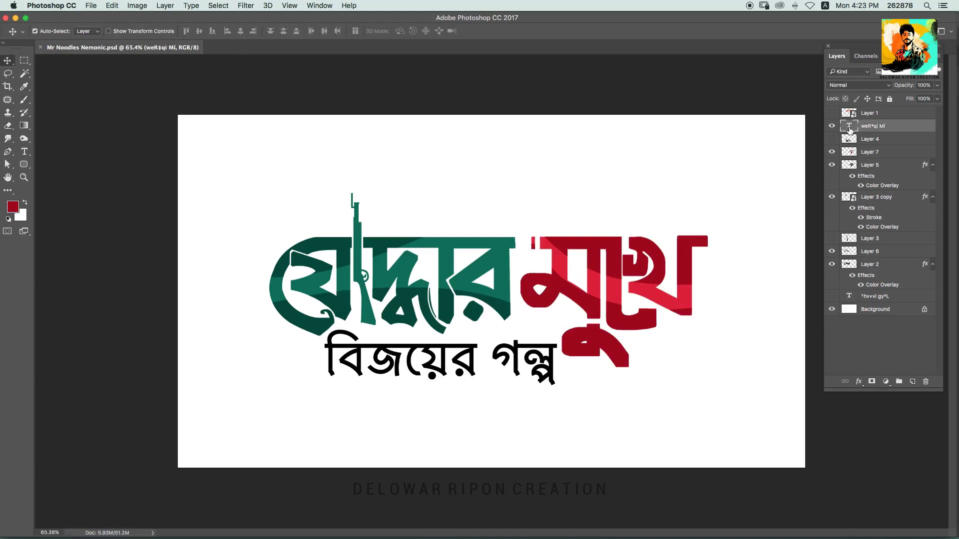
{"action": "left_click", "coordinate": [345, 33]}
{"action": "left_click_drag", "start_coordinate": [801, 339], "coordinate": [801, 325]}
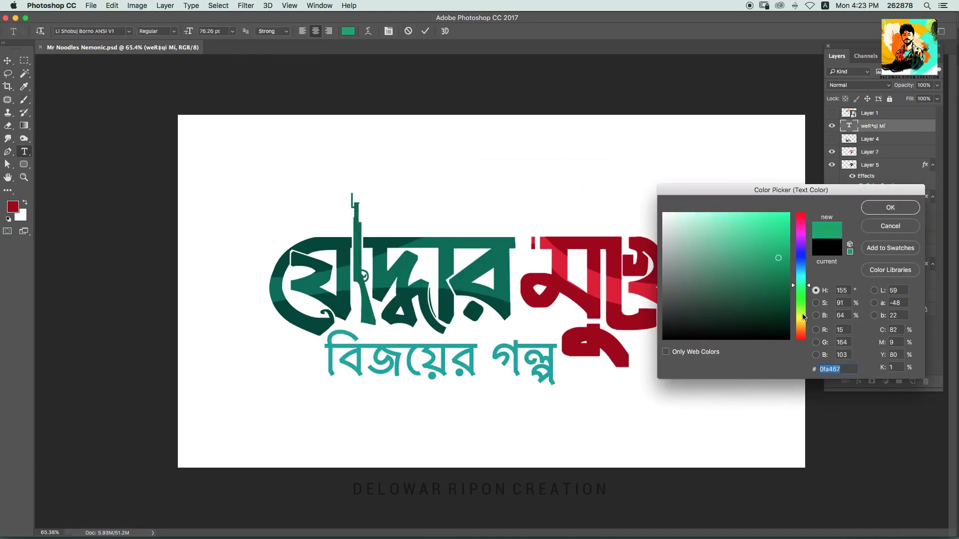
{"action": "left_click", "coordinate": [788, 226]}
{"action": "left_click", "coordinate": [801, 329]}
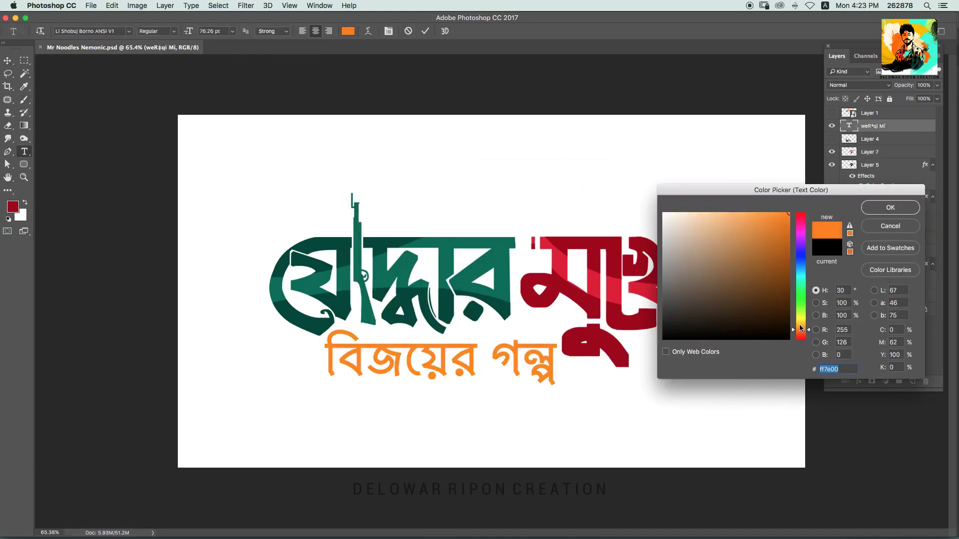
{"action": "key", "text": "Return"}
{"action": "left_click", "coordinate": [859, 381]}
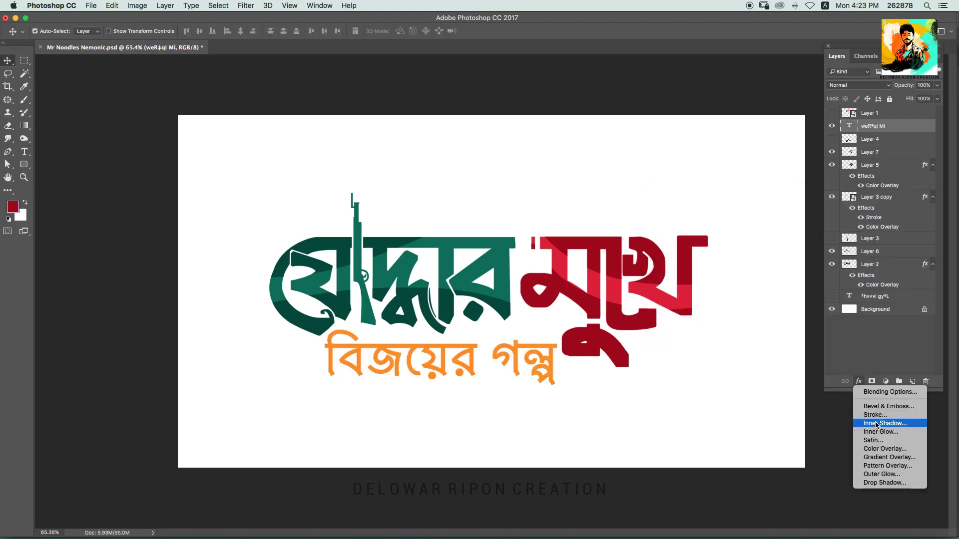
Open the subtitle's outline effect settings, then gather the title layers into Group 1
{"action": "left_click", "coordinate": [872, 416]}
{"action": "left_click", "coordinate": [662, 181]}
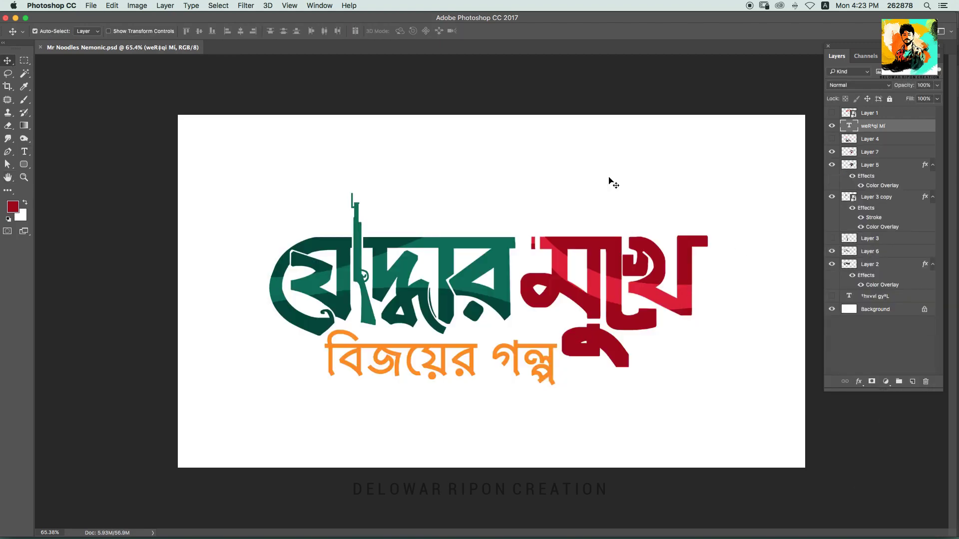
{"action": "left_click_drag", "start_coordinate": [614, 183], "coordinate": [450, 280]}
{"action": "key", "text": "ctrl+g"}
Add a new layer above Background filled with yellow #ffcc00
{"action": "left_click", "coordinate": [867, 177]}
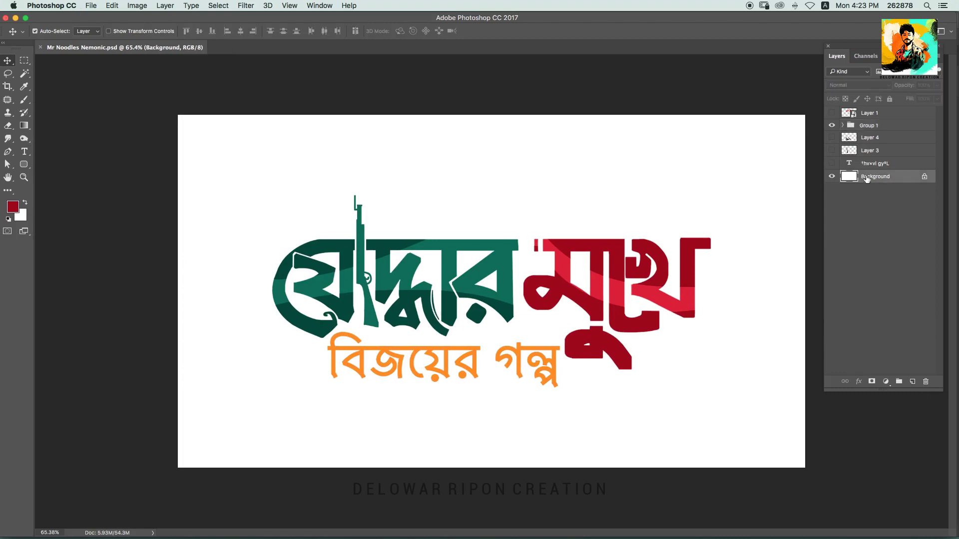
{"action": "key", "text": "ctrl+shift+alt+n"}
{"action": "left_click", "coordinate": [12, 206]}
{"action": "type", "text": "ffcc00"}
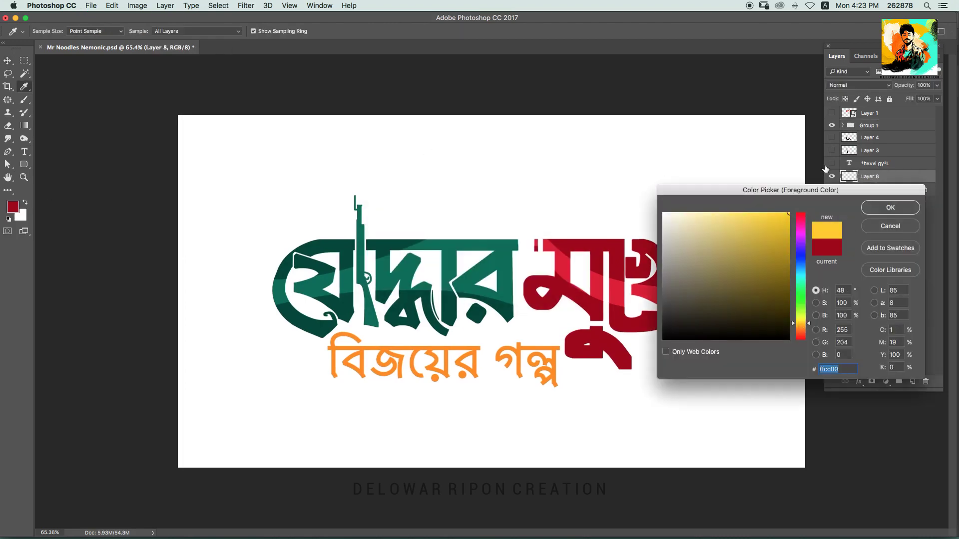
{"action": "key", "text": "Return"}
{"action": "key", "text": "alt+BackSpace"}
Draw a rounded area around the title and fill it with cream #fff2cc on a new layer
{"action": "key", "text": "l"}
{"action": "mouse_move", "coordinate": [648, 182]}
{"action": "left_mouse_down"}
{"action": "mouse_move", "coordinate": [281, 116]}
{"action": "mouse_move", "coordinate": [769, 206]}
{"action": "left_mouse_up"}
{"action": "key", "text": "ctrl+shift+alt+n"}
{"action": "left_click", "coordinate": [12, 206]}
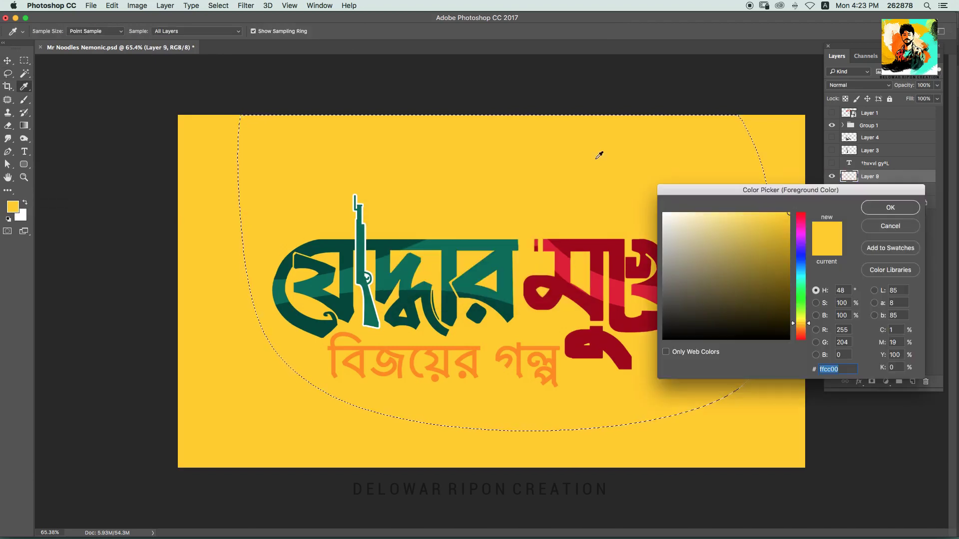
{"action": "type", "text": "fff2cc"}
{"action": "key", "text": "Return"}
{"action": "key", "text": "alt+BackSpace"}
{"action": "key", "text": "ctrl+d"}
Skew the cream shape's bottom-left corner outward and paint a cream line along its edge
{"action": "key", "text": "ctrl+t"}
{"action": "left_click_drag", "start_coordinate": [237, 432], "coordinate": [209, 463]}
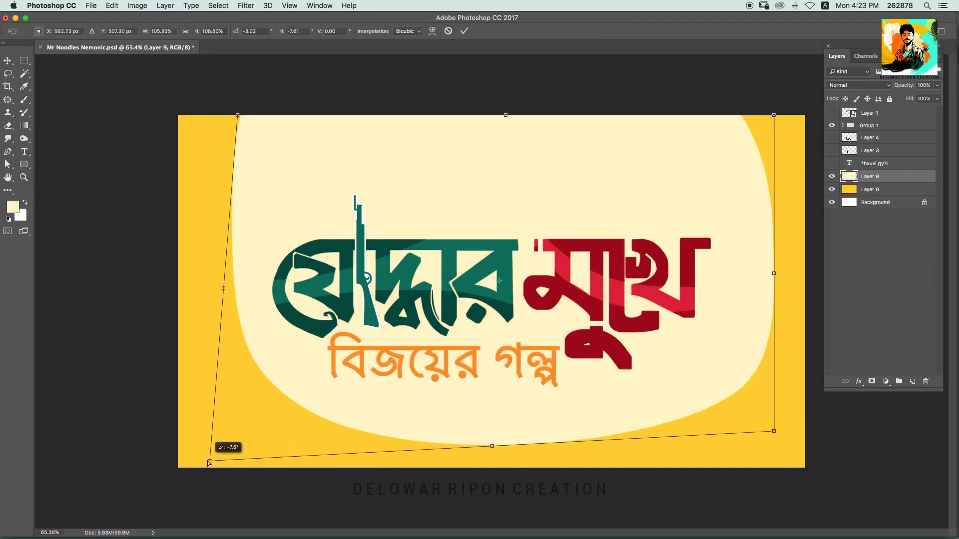
{"action": "key", "text": "Return"}
{"action": "key", "text": "b"}
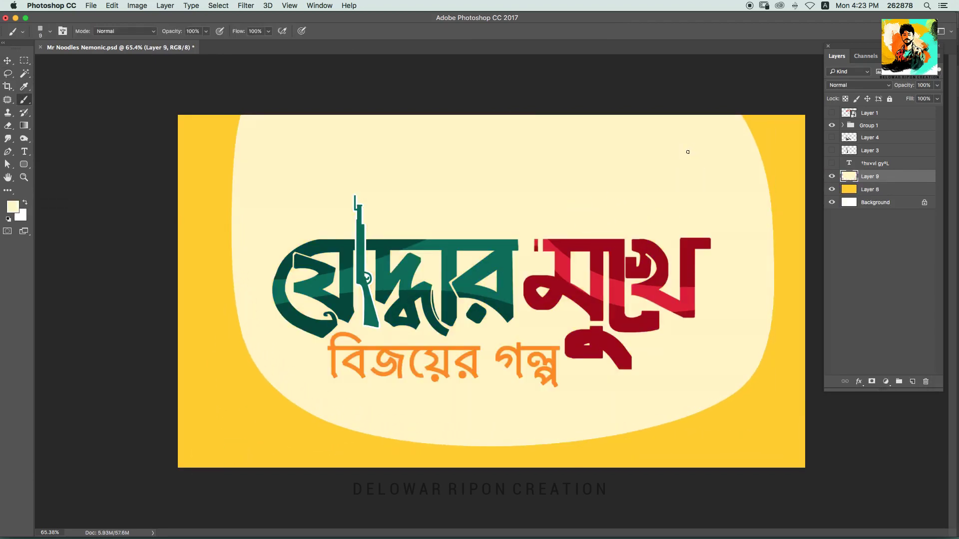
{"action": "mouse_move", "coordinate": [231, 115]}
{"action": "left_mouse_down"}
{"action": "mouse_move", "coordinate": [230, 129]}
{"action": "mouse_move", "coordinate": [769, 116]}
{"action": "left_mouse_up"}
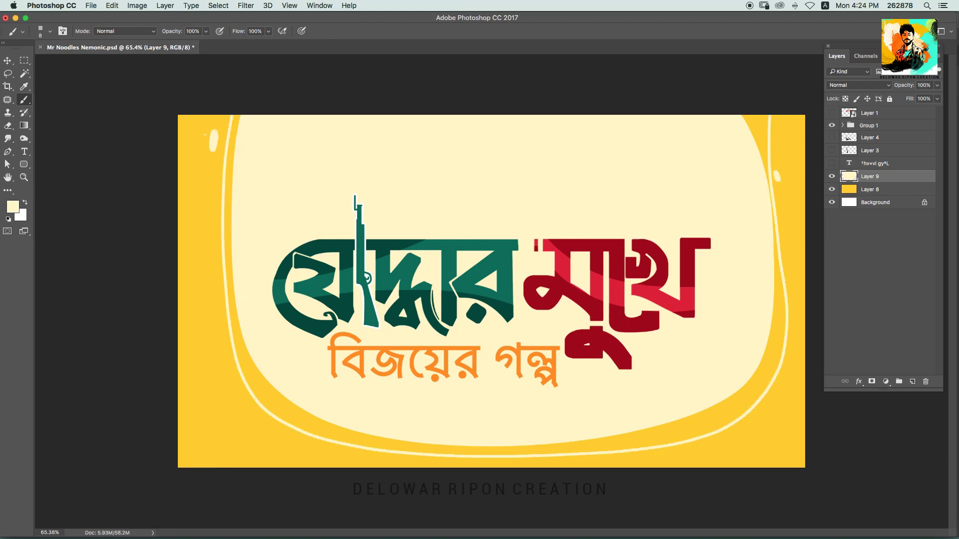
Select the cream area freehand, add an empty layer and reset colours to black and white
{"action": "key", "text": "l"}
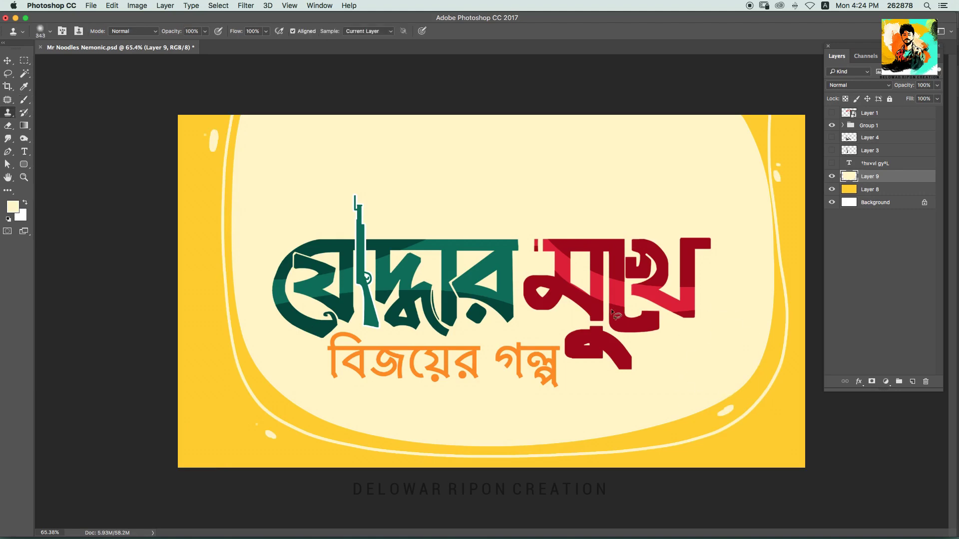
{"action": "left_click_drag", "start_coordinate": [281, 114], "coordinate": [610, 11]}
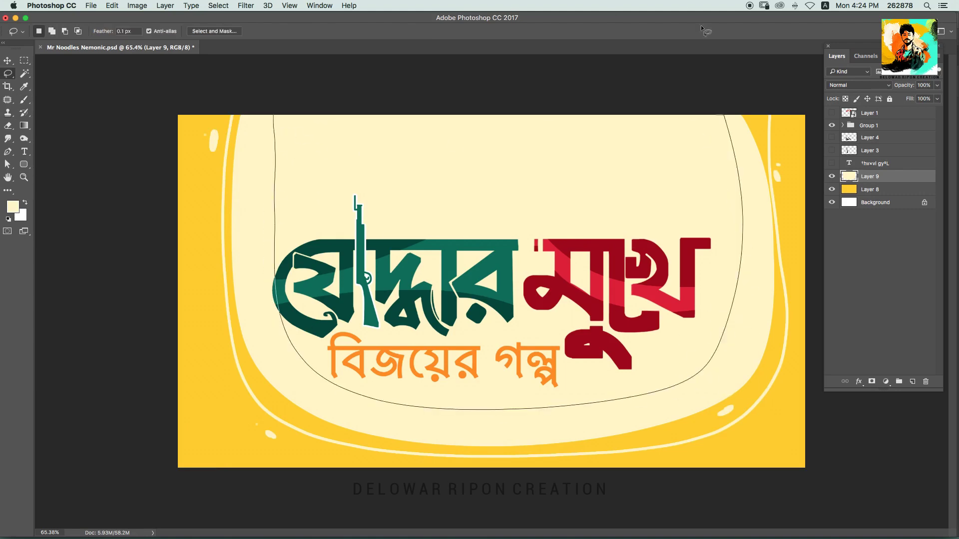
{"action": "left_click_drag", "start_coordinate": [274, 193], "coordinate": [691, 3]}
{"action": "key", "text": "ctrl+shift+alt+n"}
{"action": "key", "text": "d"}
{"action": "key", "text": "x"}
{"action": "key", "text": "ctrl+alt+z"}
{"action": "key", "text": "ctrl+alt+z"}
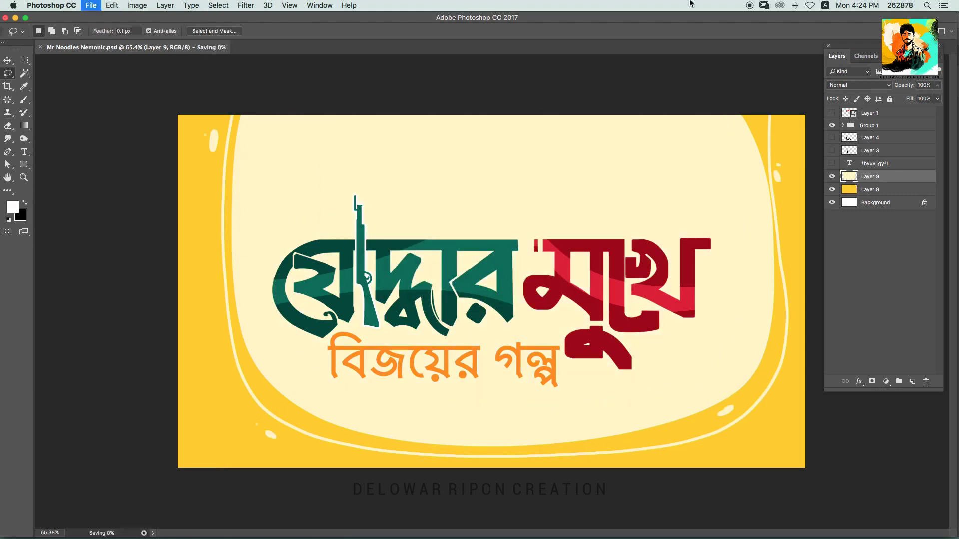
Raise the Curves midpoint to lighten the cream panel
{"action": "key", "text": "ctrl+m"}
{"action": "left_click_drag", "start_coordinate": [709, 250], "coordinate": [740, 215]}
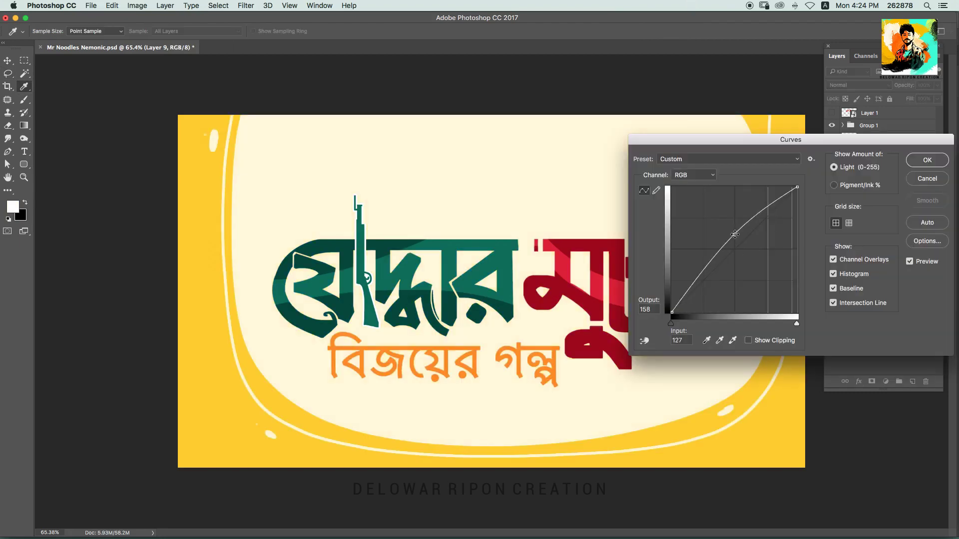
{"action": "key", "text": "Return"}
Group the cream and yellow layers beneath the title group, nudge the title up, and save
{"action": "key", "text": "v"}
{"action": "left_click", "coordinate": [870, 189], "text": "shift"}
{"action": "key", "text": "ctrl+g"}
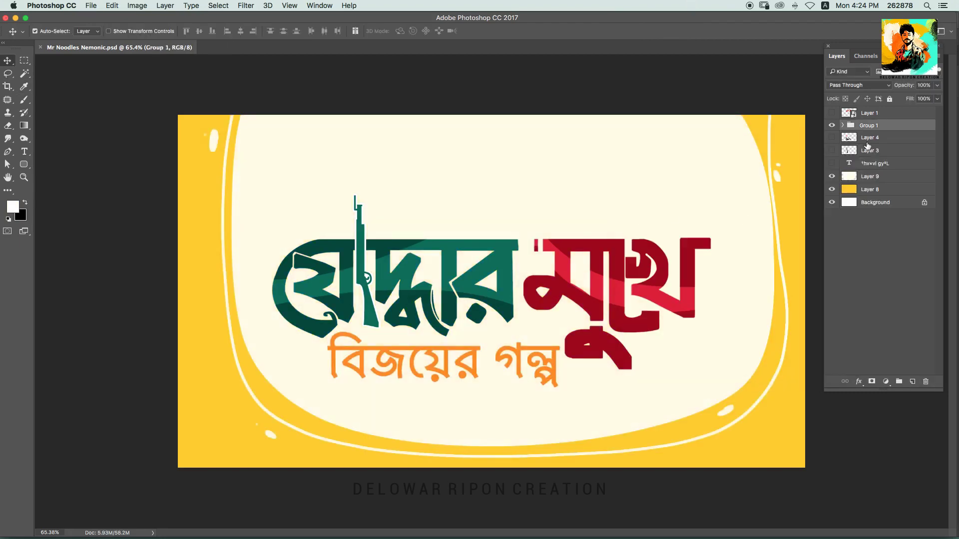
{"action": "left_click_drag", "start_coordinate": [869, 151], "coordinate": [862, 131]}
{"action": "left_click", "coordinate": [871, 125]}
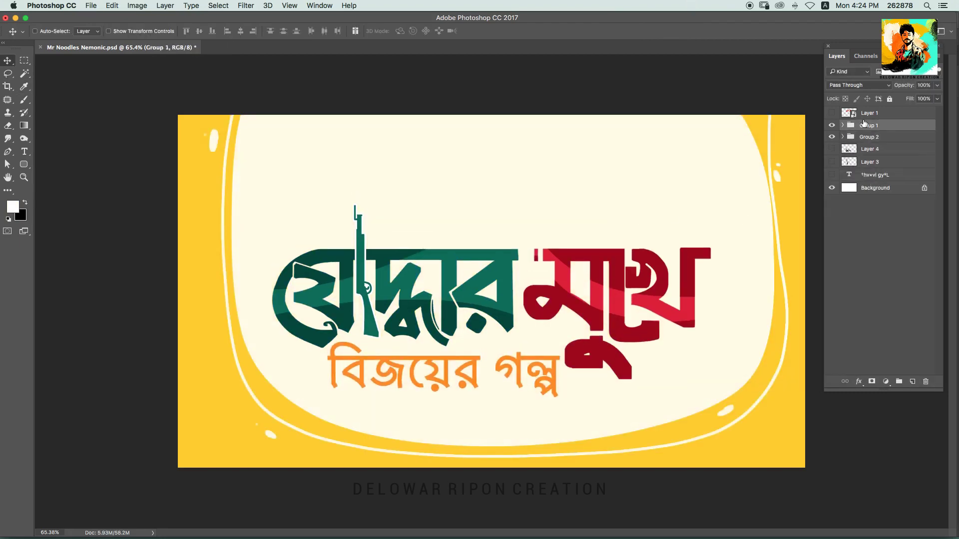
{"action": "key", "text": "shift+Up"}
{"action": "key", "text": "shift+Up"}
{"action": "key", "text": "shift+Up"}
{"action": "key", "text": "shift+Up"}
{"action": "key", "text": "shift+Up"}
{"action": "key", "text": "shift+Up"}
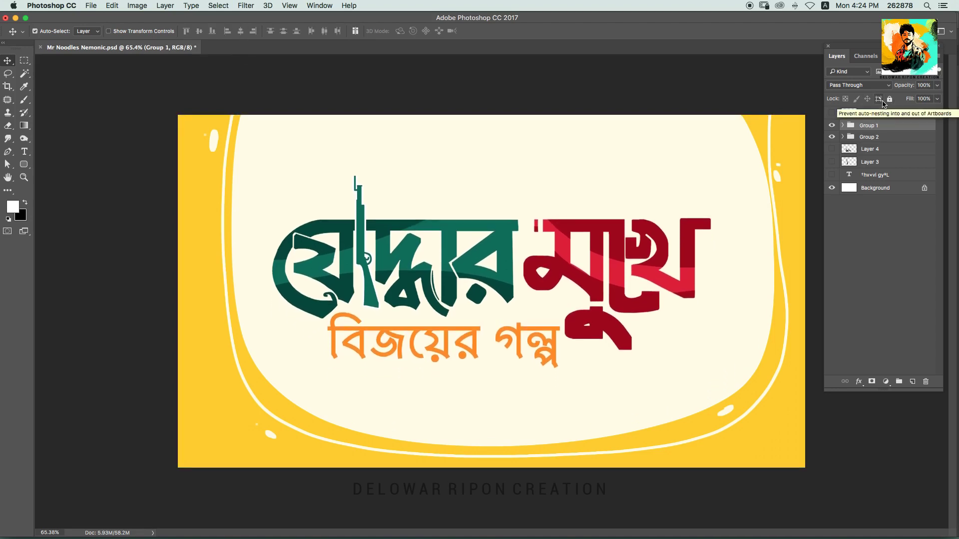
{"action": "key", "text": "shift+Down"}
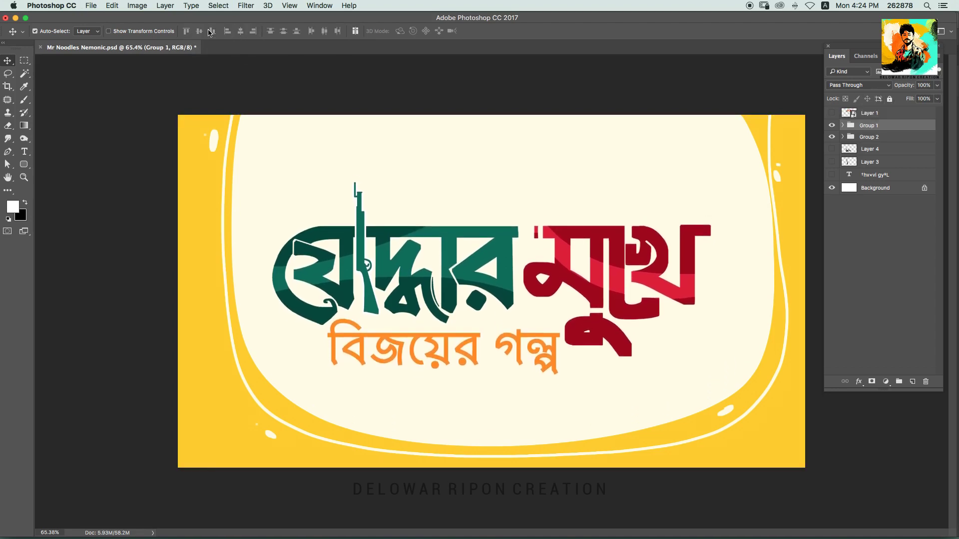
{"action": "key", "text": "ctrl+s"}
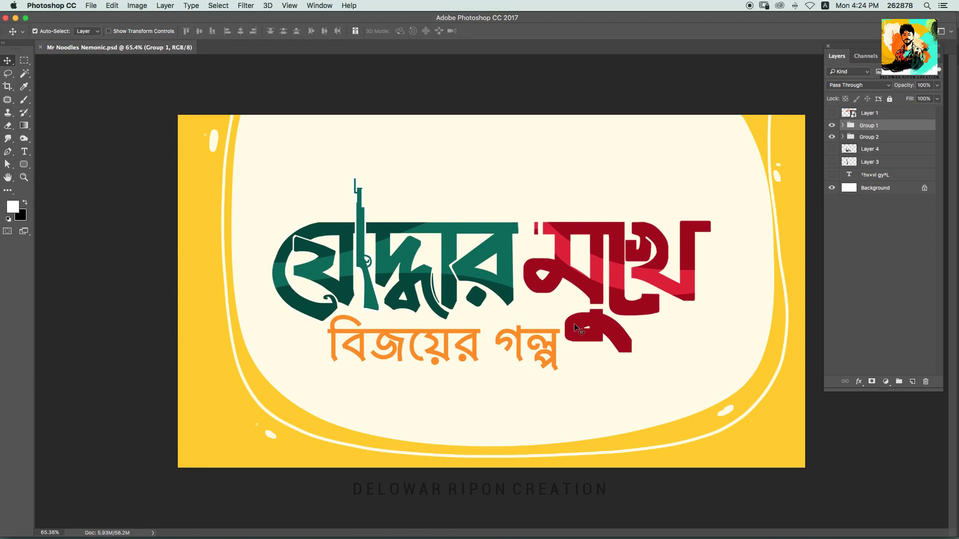
Give the title group a white 9 px outside Stroke effect
{"action": "left_click", "coordinate": [858, 382]}
{"action": "left_click", "coordinate": [872, 418]}
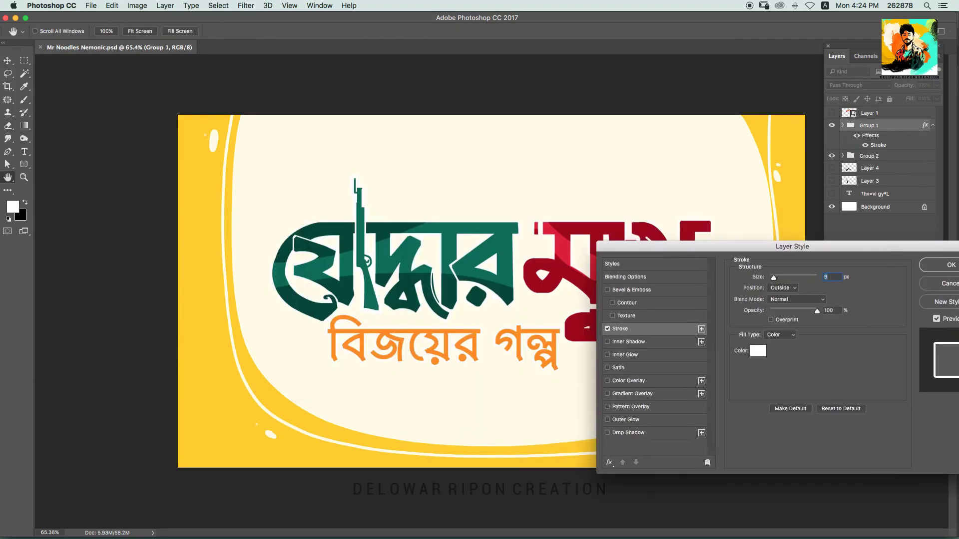
{"action": "scroll", "coordinate": [450, 213], "scroll_direction": "up", "scroll_amount": 3}
{"action": "scroll", "coordinate": [450, 214], "scroll_direction": "up", "scroll_amount": 3}
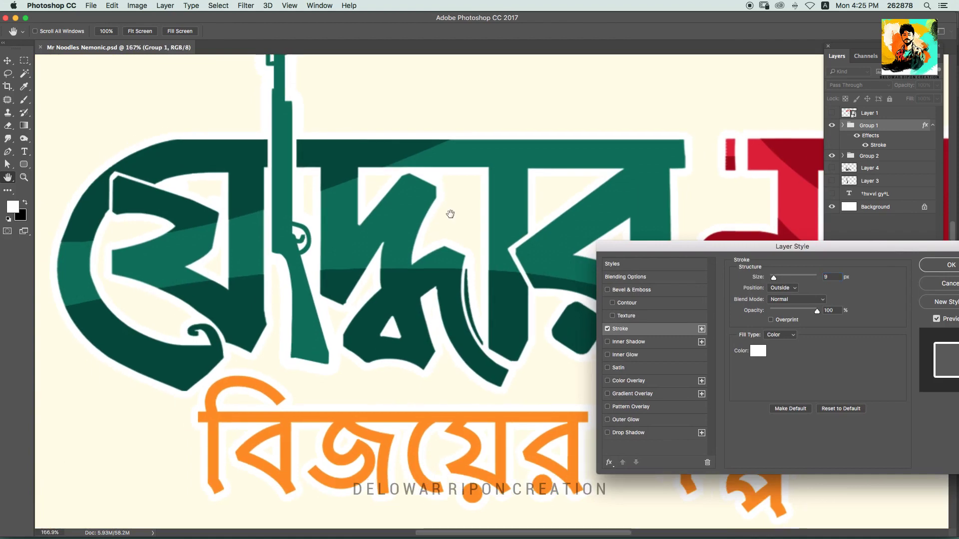
{"action": "type", "text": "6"}
{"action": "key", "text": "Return"}
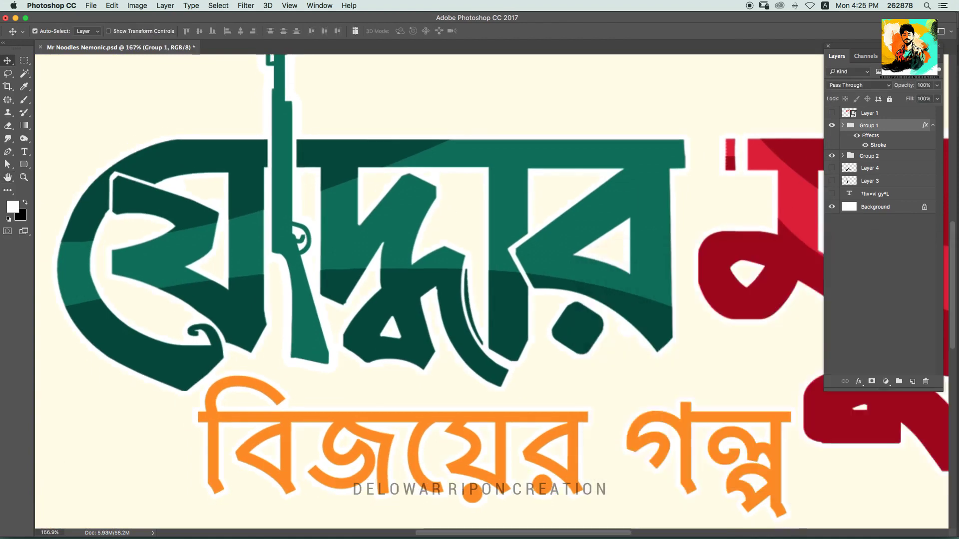
Move Layer 4 directly above Group 2 and add a new empty layer
{"action": "left_click_drag", "start_coordinate": [848, 170], "coordinate": [847, 158]}
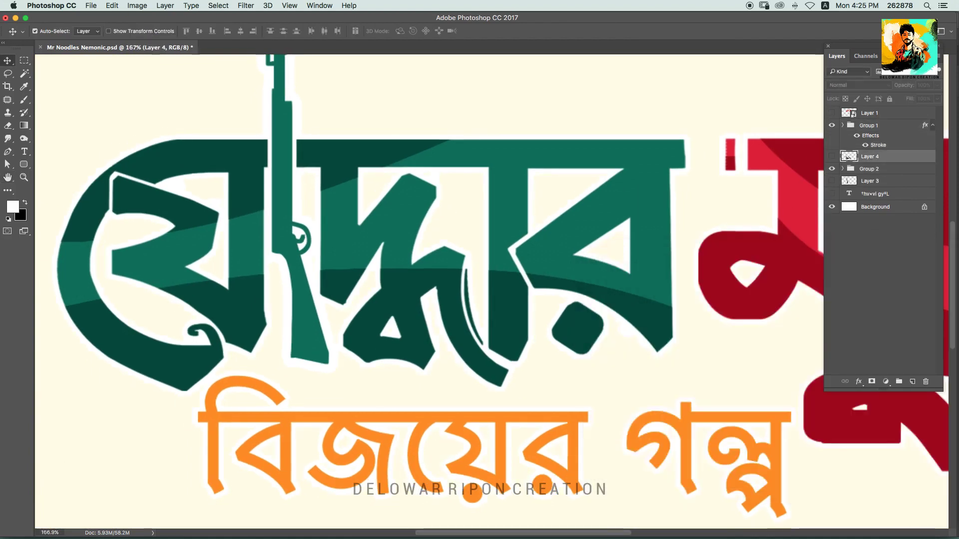
{"action": "key", "text": "ctrl+shift+n"}
{"action": "key", "text": "Return"}
{"action": "key", "text": "b"}
Pan around the canvas to review the outlined title
{"action": "scroll", "coordinate": [479, 268], "scroll_direction": "down", "scroll_amount": 2}
{"action": "scroll", "coordinate": [479, 268], "scroll_direction": "down", "scroll_amount": 2}
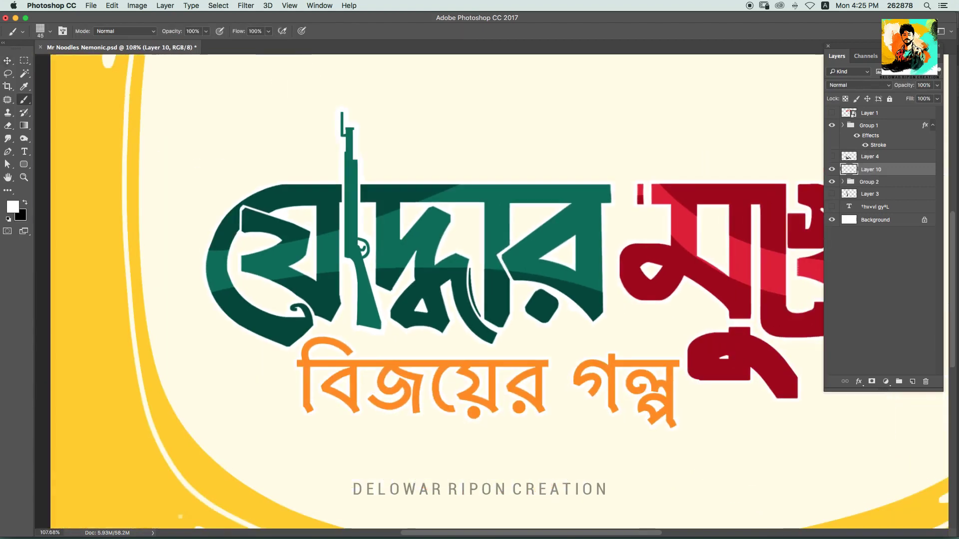
{"action": "scroll", "coordinate": [341, 283], "scroll_direction": "up", "scroll_amount": 2}
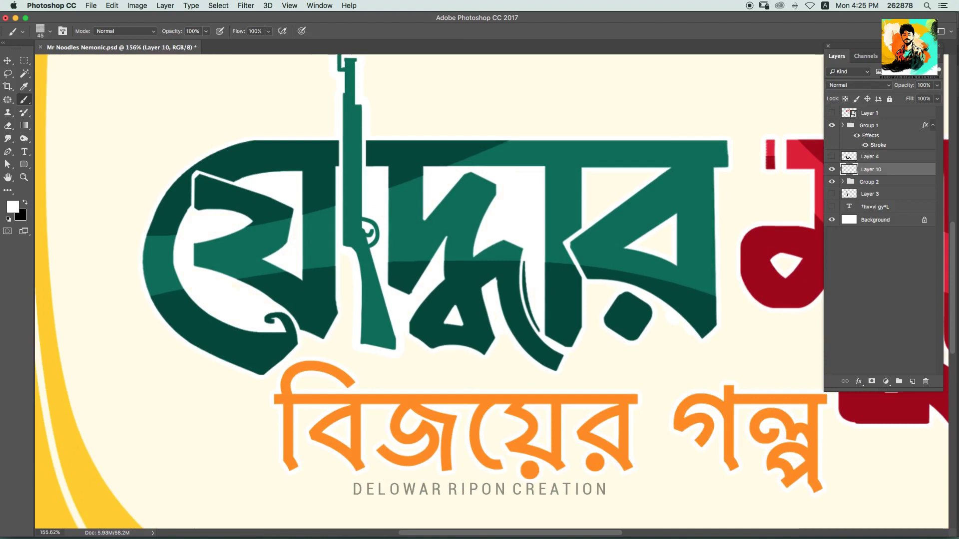
{"action": "scroll", "coordinate": [429, 290], "scroll_direction": "right", "scroll_amount": 5}
{"action": "scroll", "coordinate": [430, 290], "scroll_direction": "right", "scroll_amount": 1}
{"action": "scroll", "coordinate": [430, 290], "scroll_direction": "right", "scroll_amount": 1}
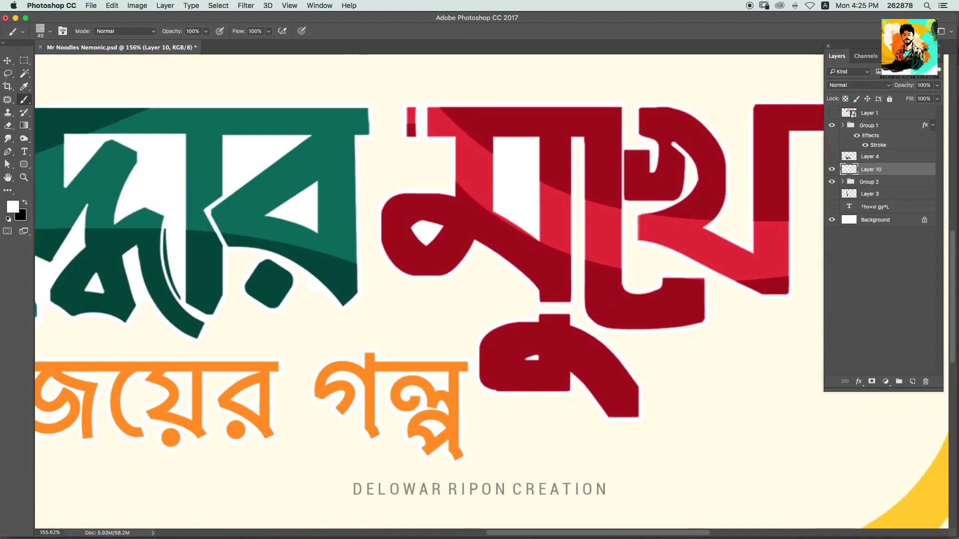
{"action": "scroll", "coordinate": [430, 289], "scroll_direction": "right", "scroll_amount": 1}
{"action": "scroll", "coordinate": [694, 160], "scroll_direction": "down", "scroll_amount": 1}
{"action": "scroll", "coordinate": [694, 160], "scroll_direction": "down", "scroll_amount": 3}
{"action": "scroll", "coordinate": [310, 275], "scroll_direction": "up", "scroll_amount": 3}
{"action": "scroll", "coordinate": [309, 275], "scroll_direction": "up", "scroll_amount": 2}
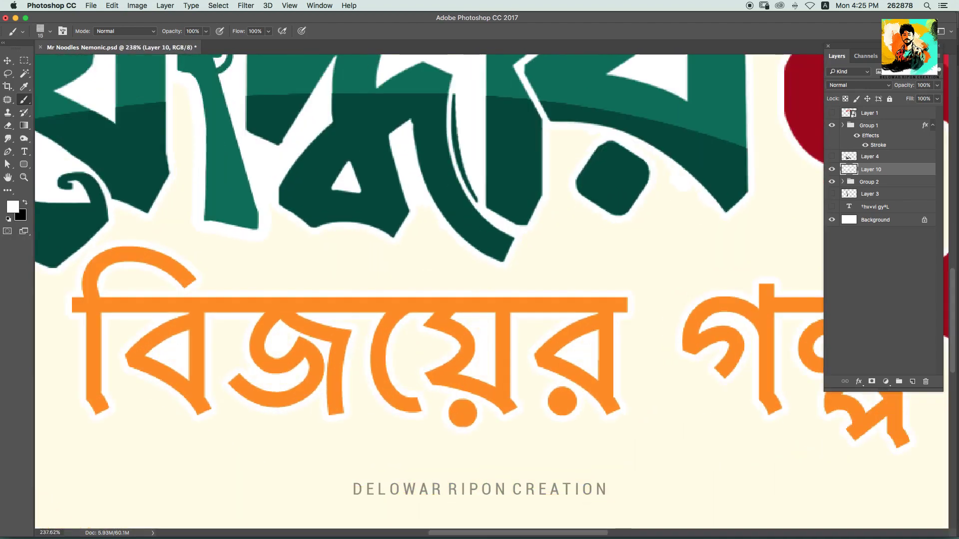
{"action": "scroll", "coordinate": [480, 289], "scroll_direction": "right", "scroll_amount": 1}
{"action": "scroll", "coordinate": [479, 289], "scroll_direction": "down", "scroll_amount": 5}
{"action": "key", "text": "v"}
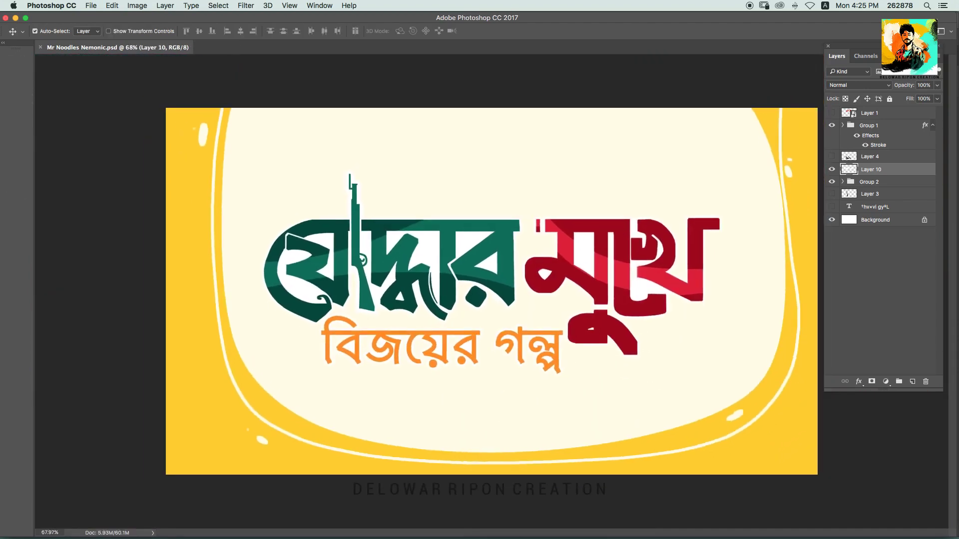
Recolour the বিজয়ের গল্প subtitle to red-orange #ff5a00, commit the text, and save
{"action": "double_click", "coordinate": [439, 349]}
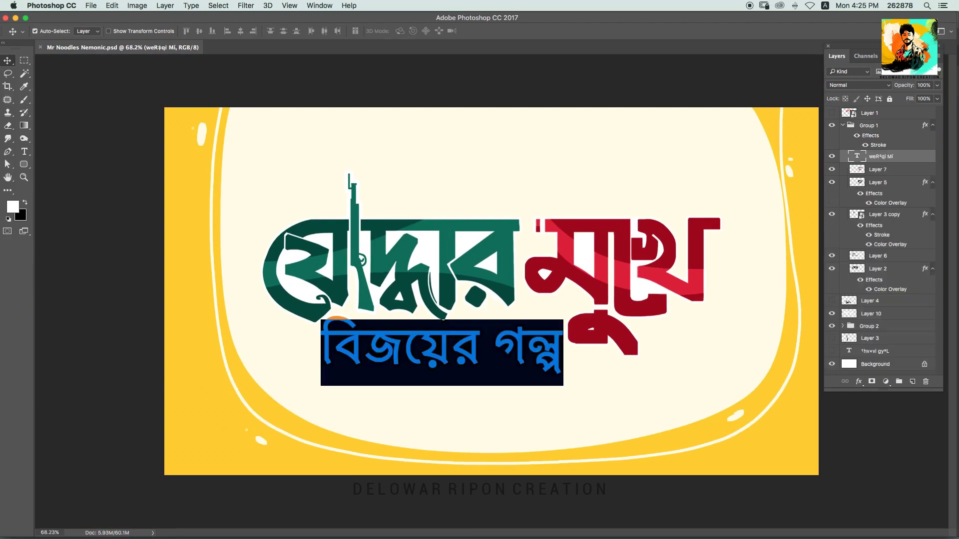
{"action": "left_click", "coordinate": [348, 31]}
{"action": "left_click", "coordinate": [594, 299]}
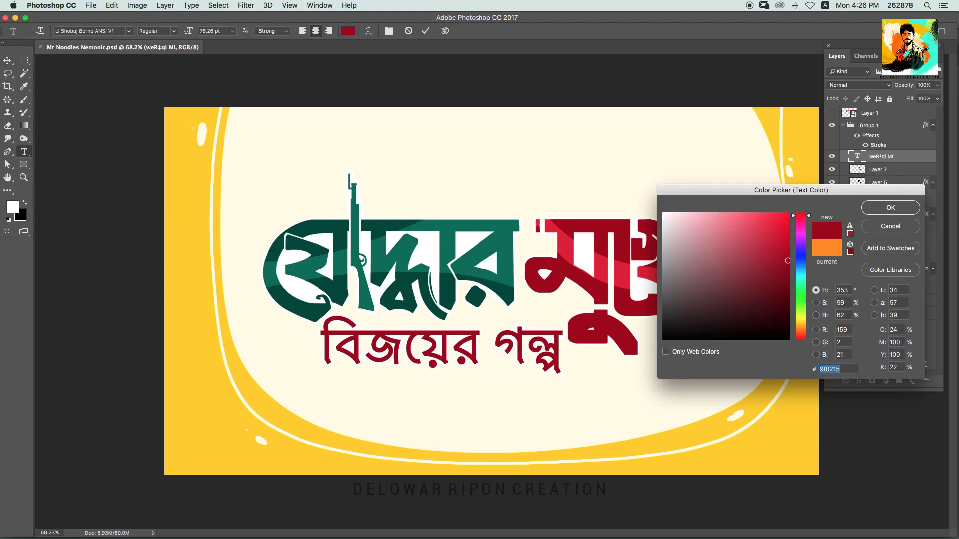
{"action": "key", "text": "Escape"}
{"action": "left_click", "coordinate": [348, 31]}
{"action": "left_click_drag", "start_coordinate": [800, 328], "coordinate": [801, 332]}
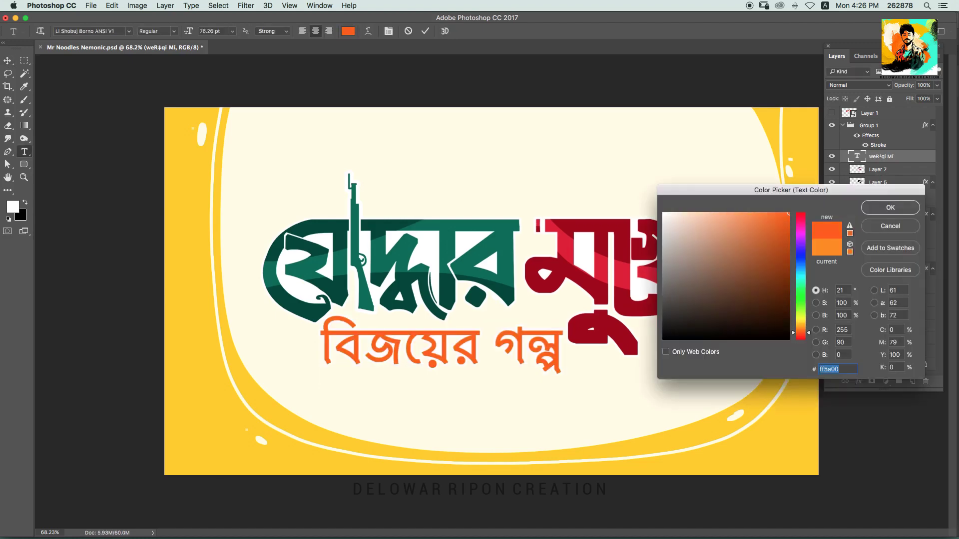
{"action": "key", "text": "Return"}
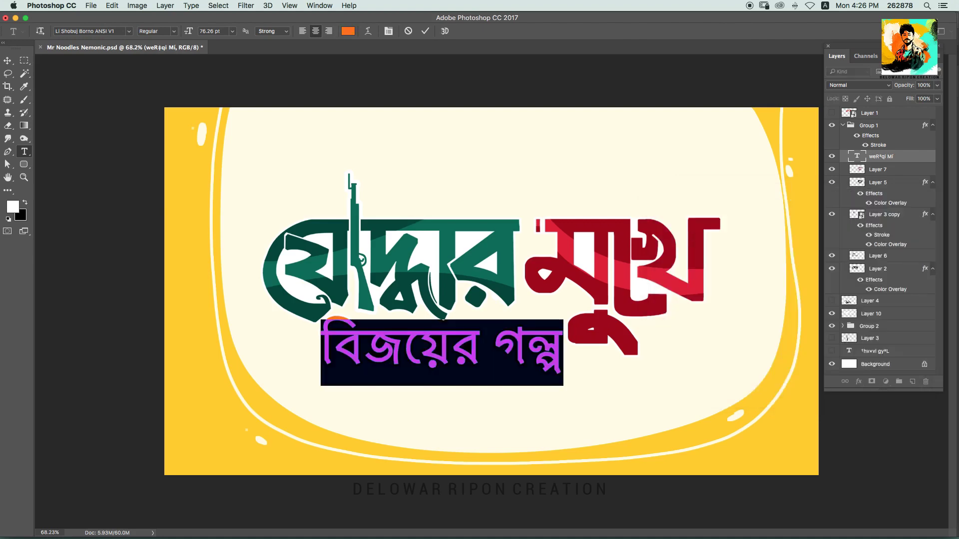
{"action": "key", "text": "ctrl+Return"}
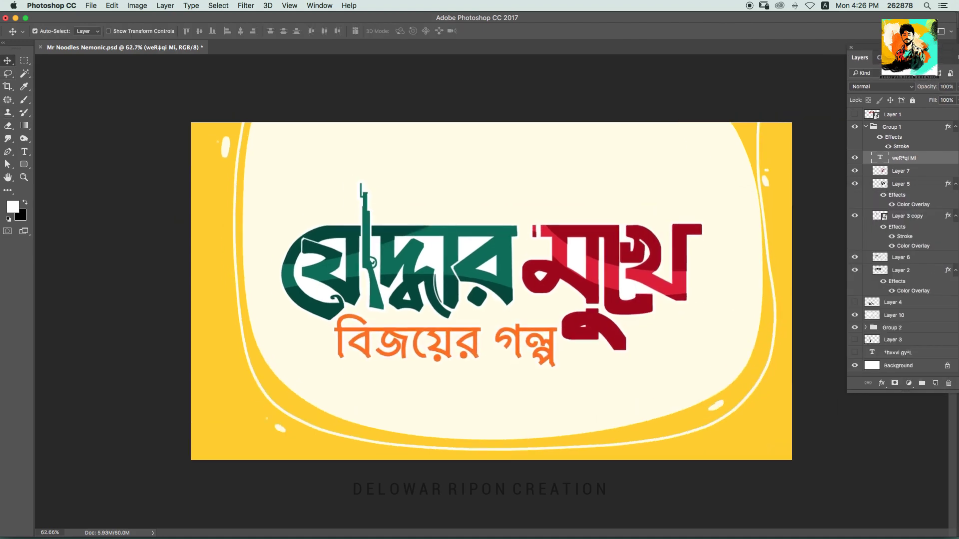
{"action": "scroll", "coordinate": [492, 291], "scroll_direction": "up", "scroll_amount": 2}
{"action": "key", "text": "ctrl+s"}
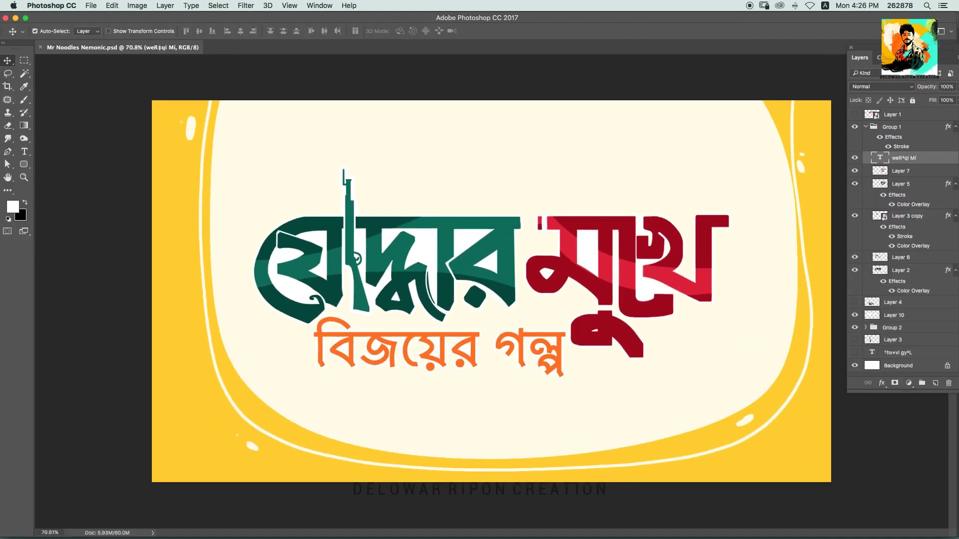